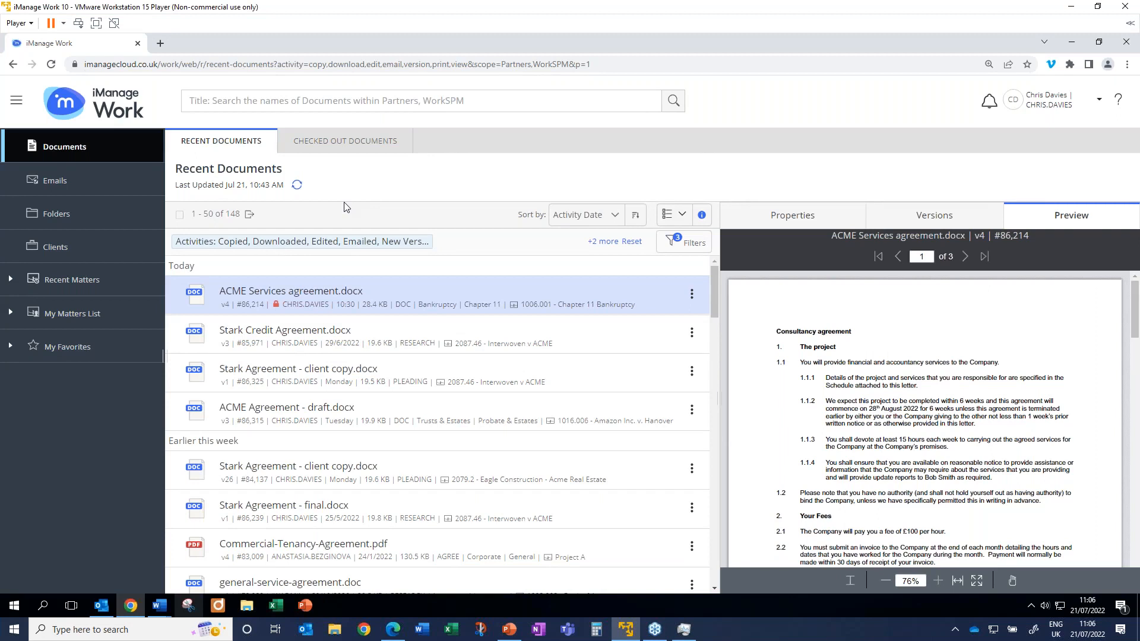
# Enlarge the page and list the versions of ACME Services agreement.docx, hiding and restoring the details pane
pyautogui.hotkey('ctrl', '+')
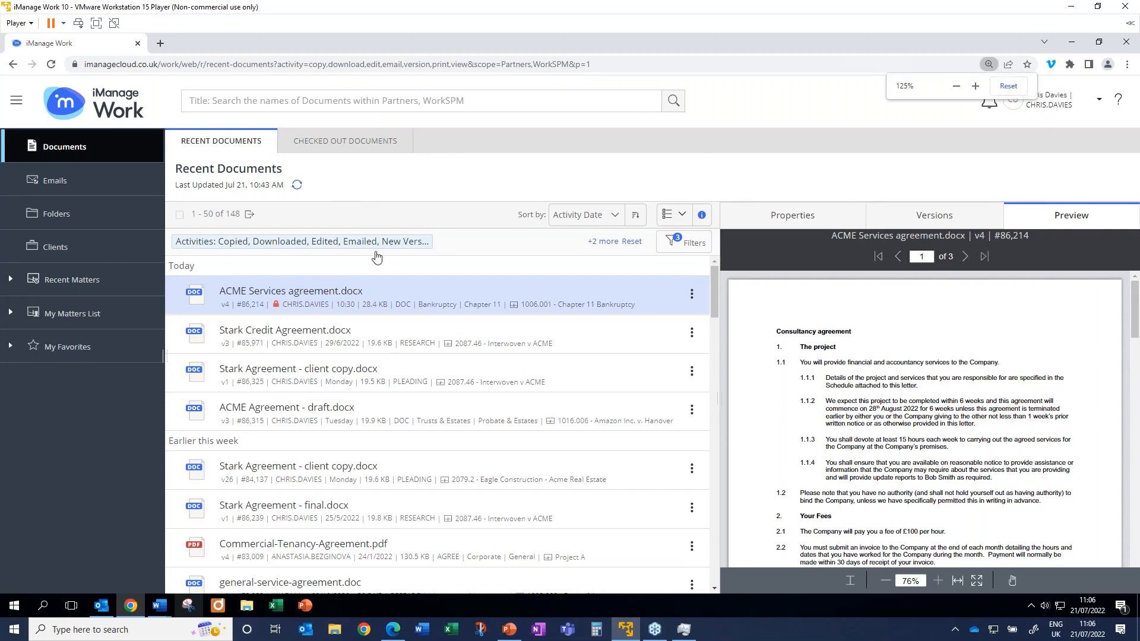
pyautogui.hotkey('ctrl', '+')
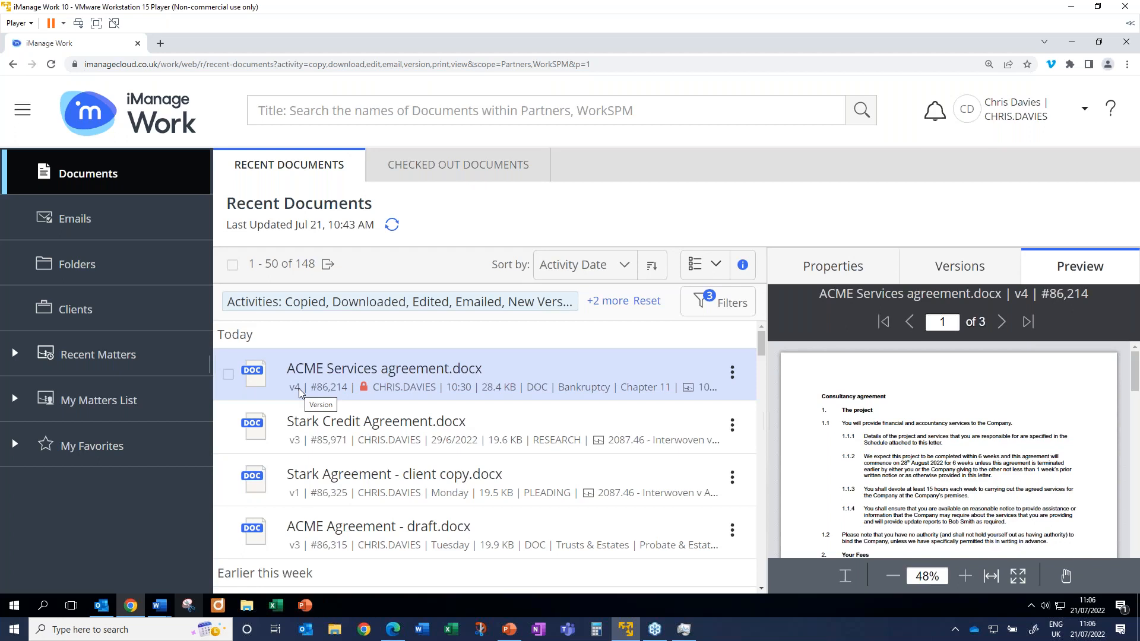
pyautogui.click(952, 269)
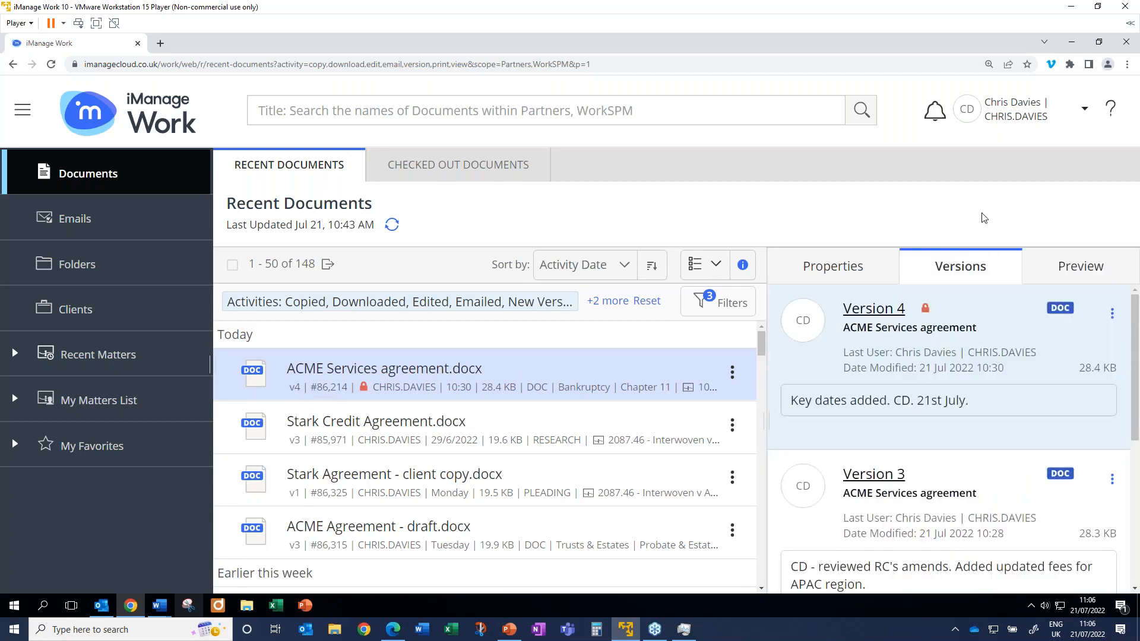
pyautogui.hotkey('ctrl', '-')
pyautogui.hotkey('ctrl', '-')
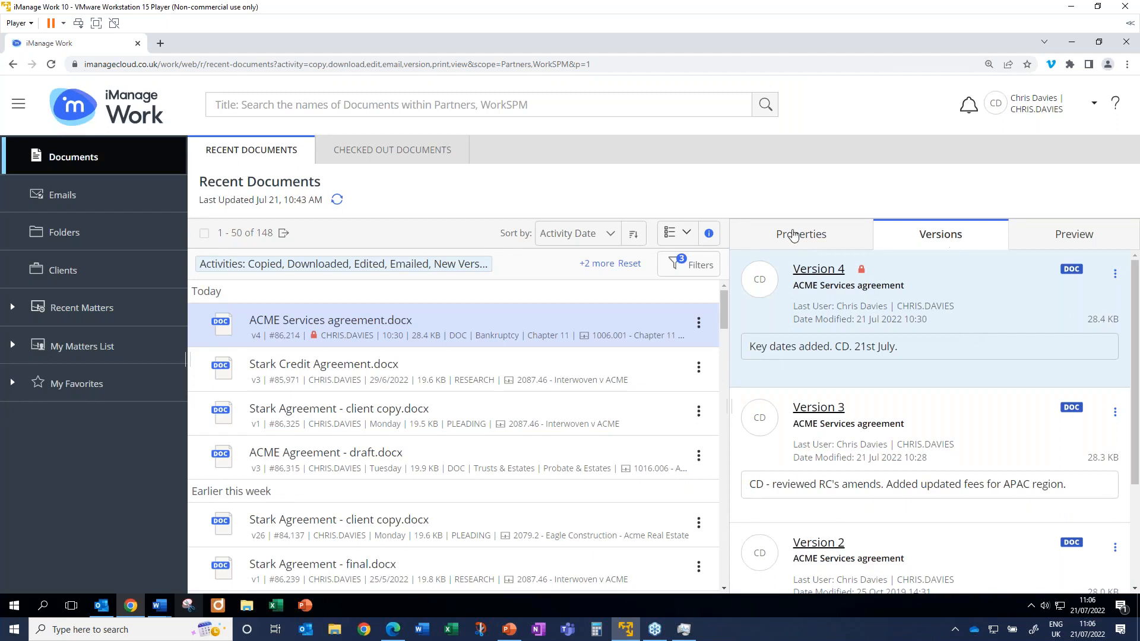
pyautogui.click(709, 234)
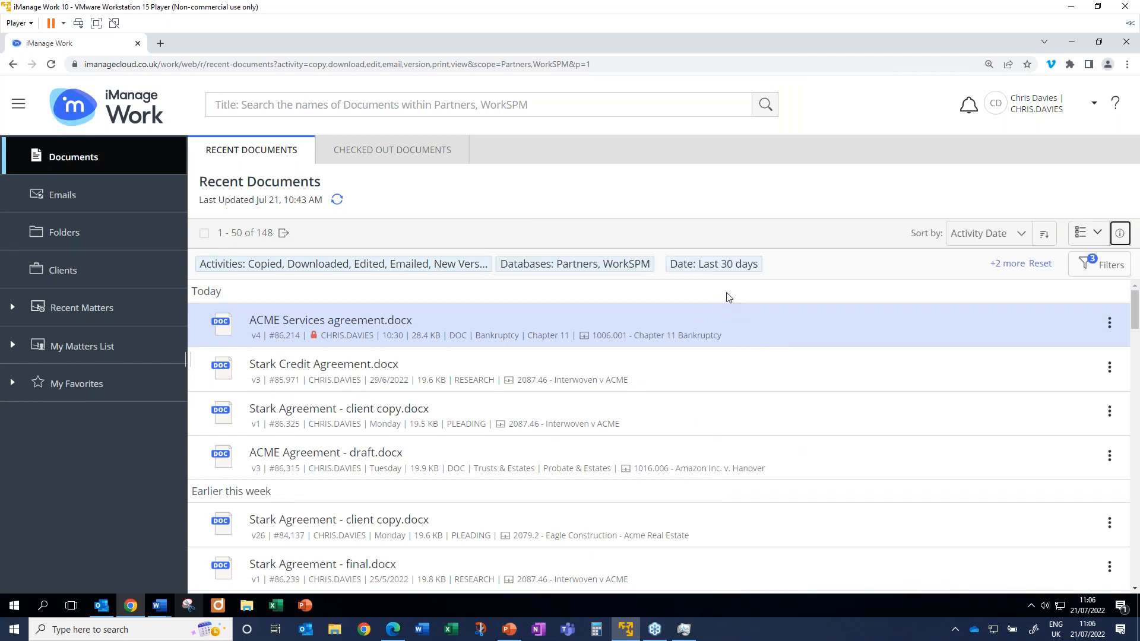
pyautogui.click(1120, 234)
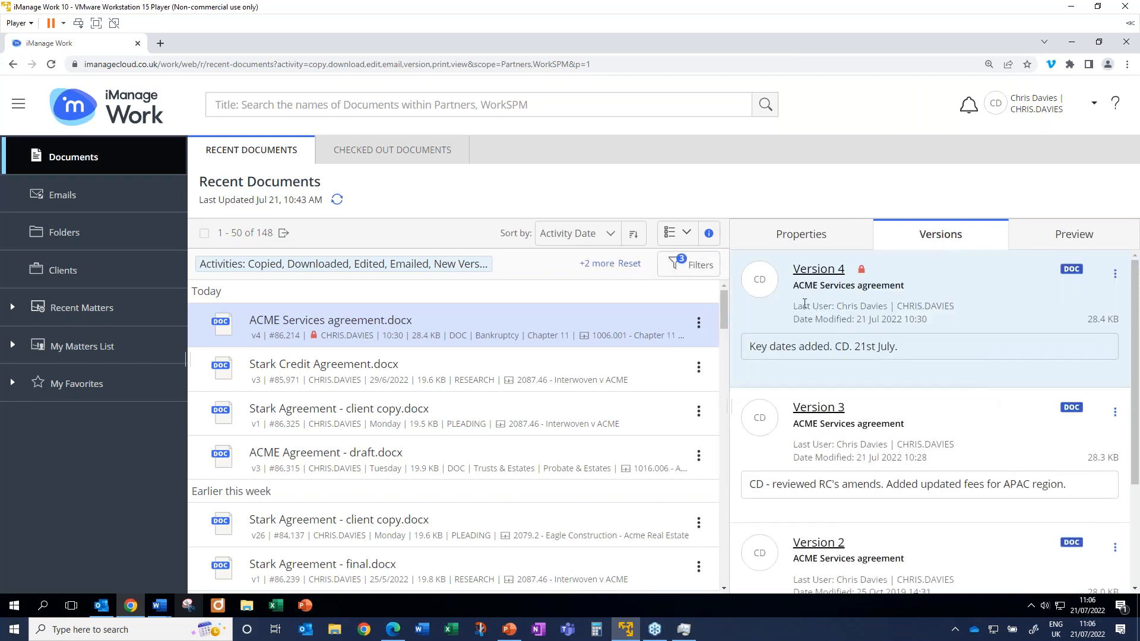
# Review the version entries and comments of ACME Services agreement from Version 4 down to Version 1
pyautogui.scroll(-1, 822, 325)
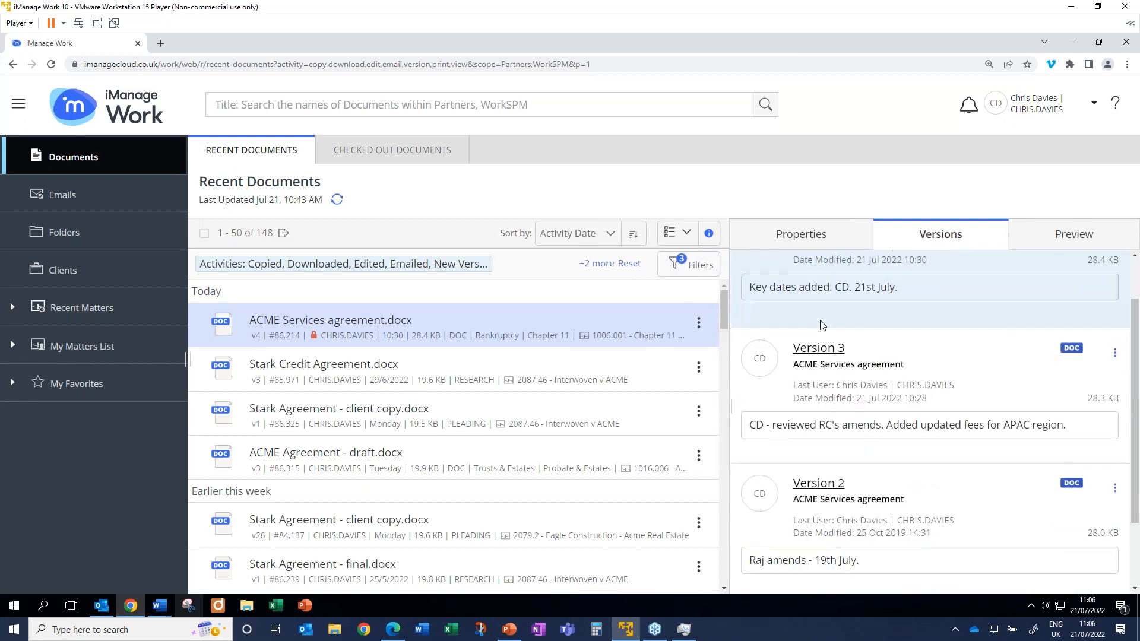
pyautogui.scroll(-1, 821, 327)
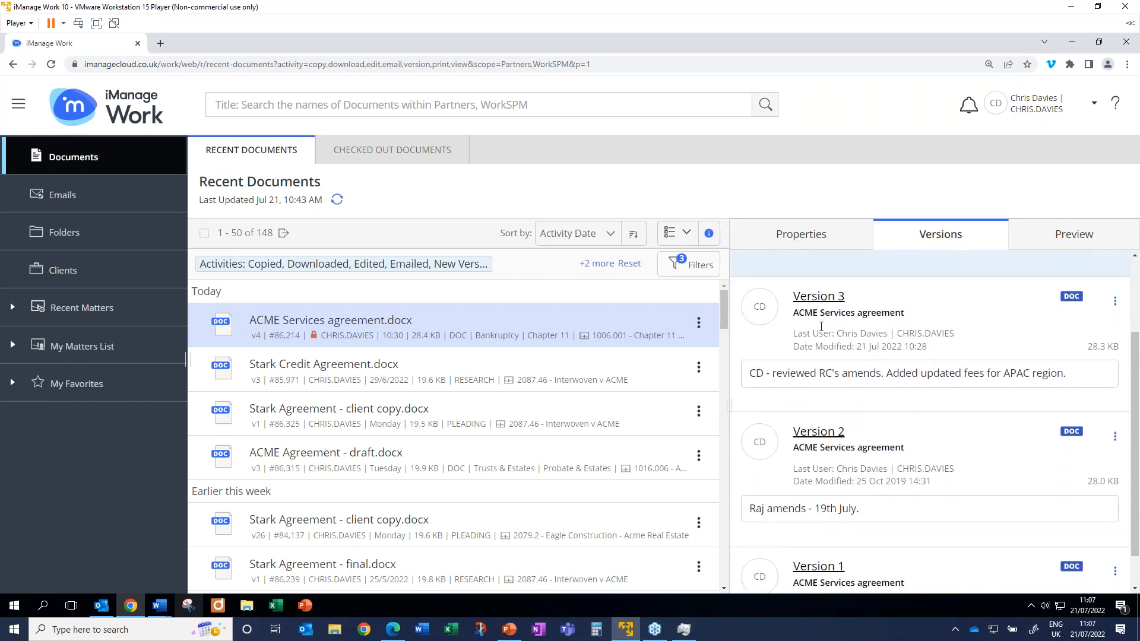
pyautogui.scroll(2, 821, 327)
pyautogui.scroll(-3, 821, 326)
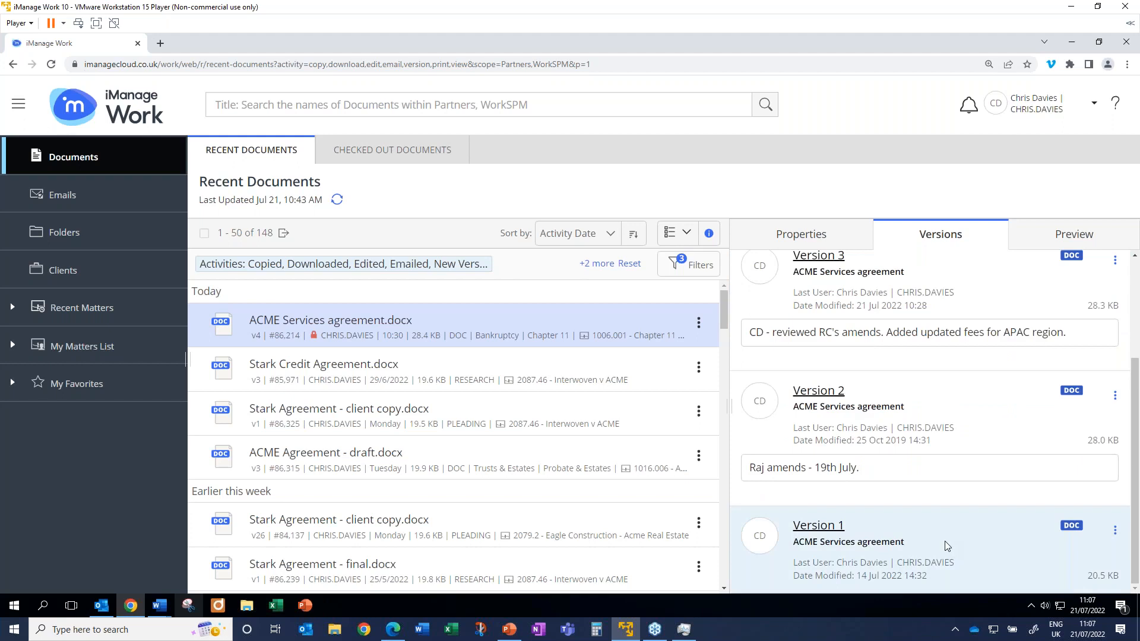
pyautogui.scroll(2, 946, 544)
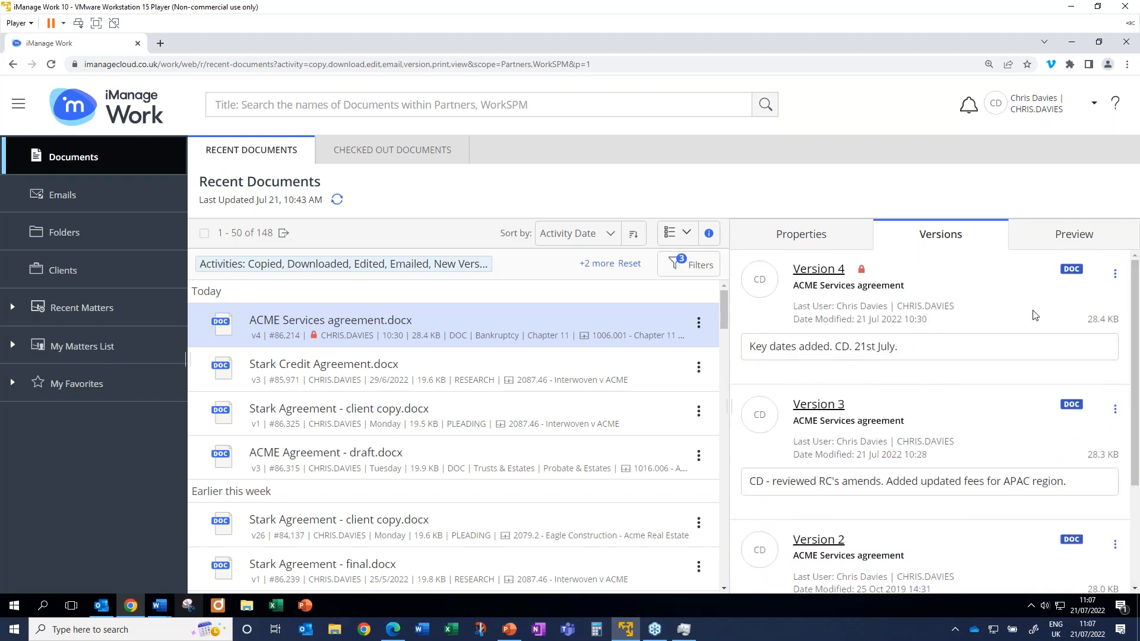
pyautogui.scroll(-1, 995, 364)
pyautogui.scroll(-1, 990, 364)
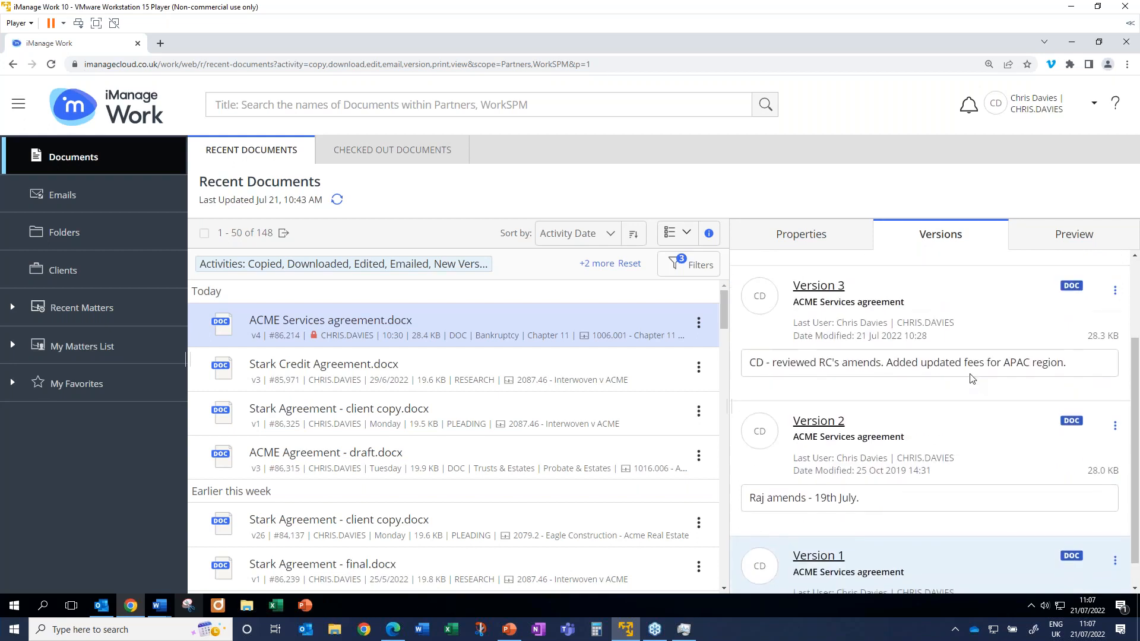
pyautogui.scroll(-1, 1134, 368)
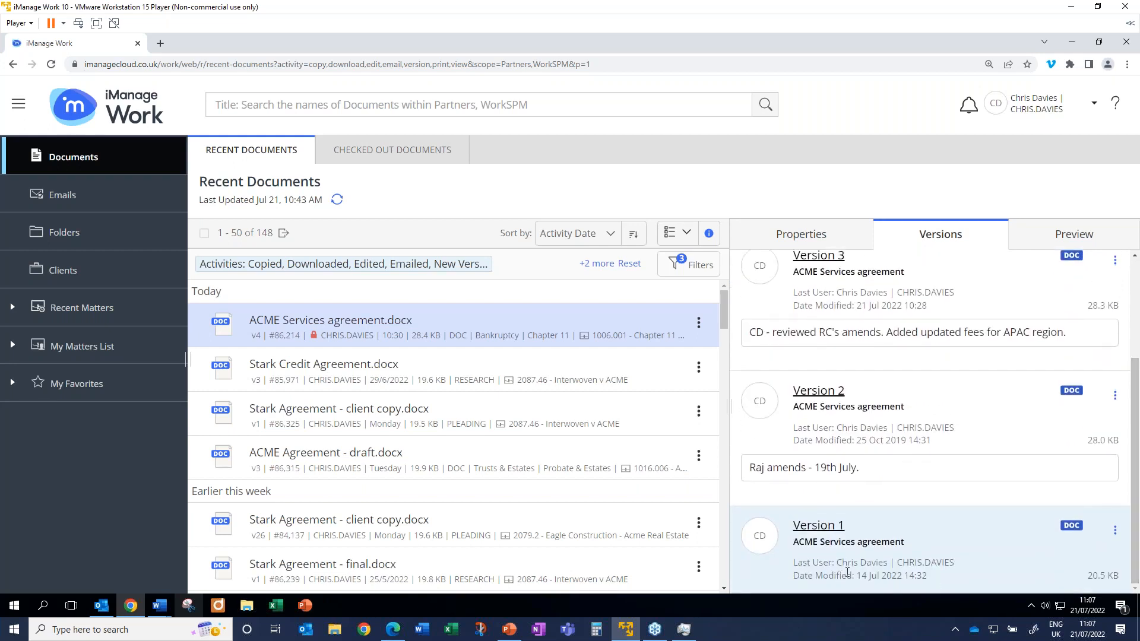
# Open the comment on Version 2 of ACME Services agreement for editing and return to the newest version entry
pyautogui.click(889, 472)
pyautogui.click(889, 468)
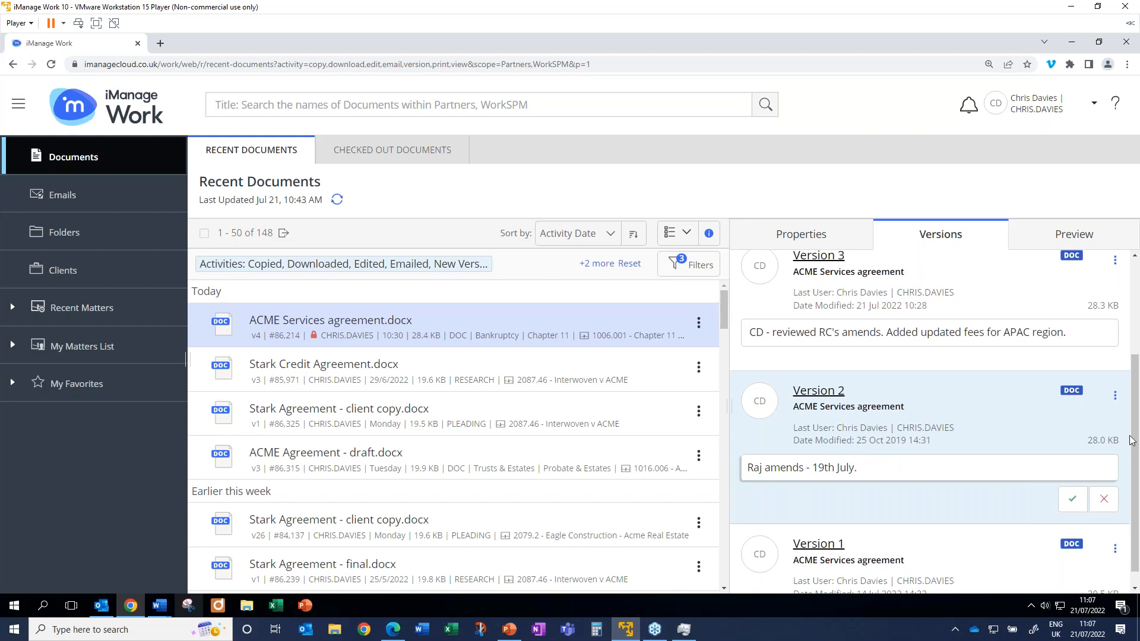
pyautogui.scroll(3, 1121, 334)
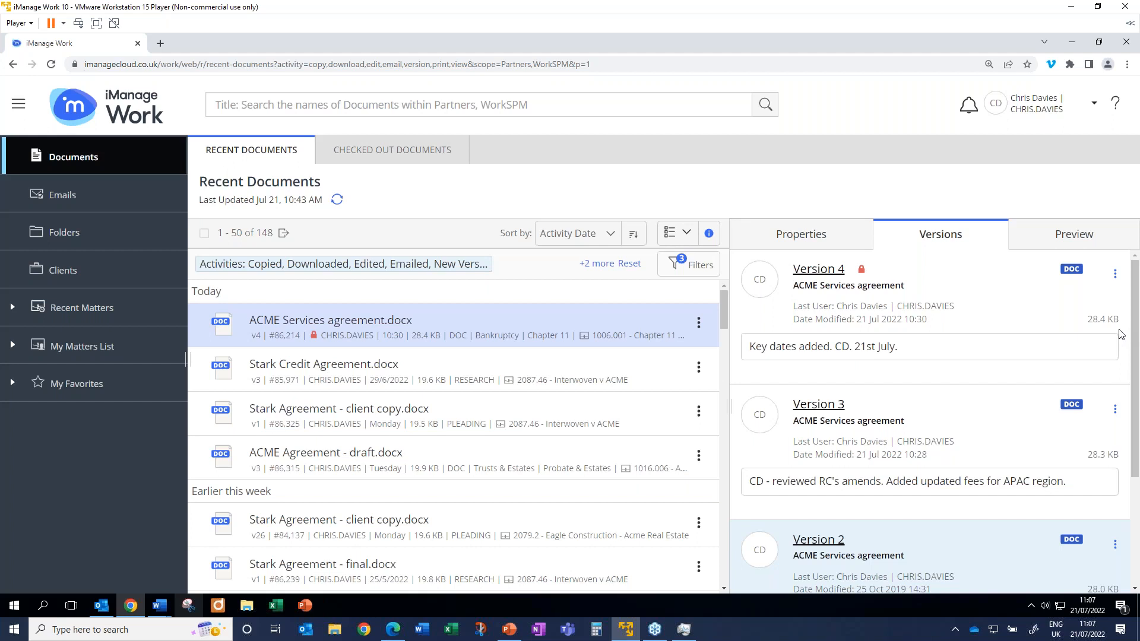
# Highlight the document title under Version 4 and view the actions available for Version 4 and Version 3
pyautogui.moveTo(913, 288); pyautogui.dragTo(796, 287)
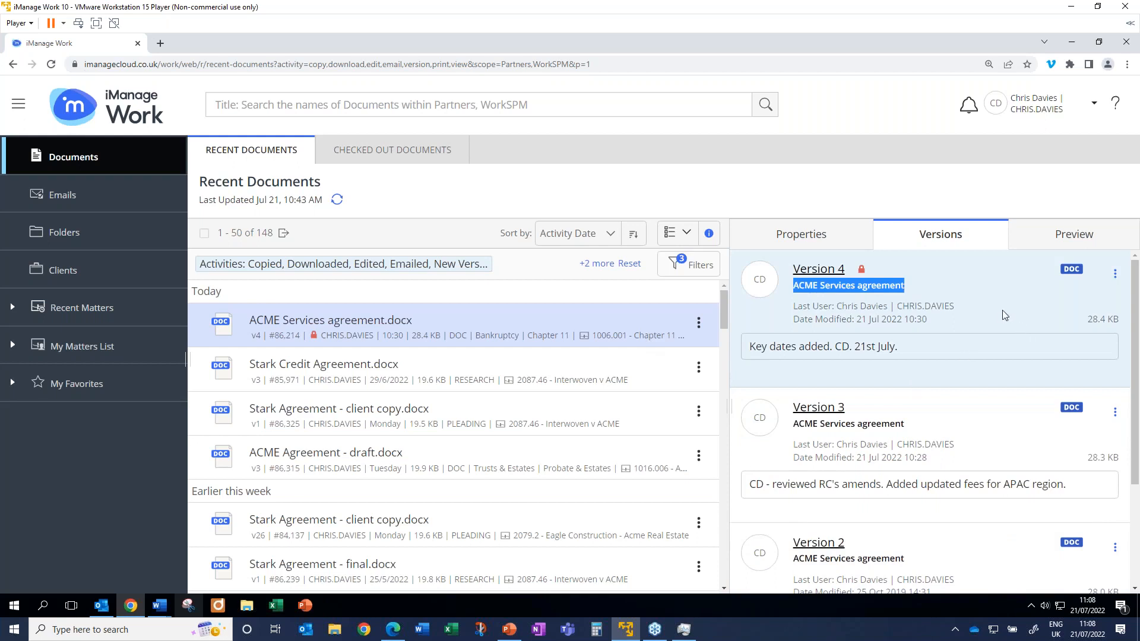
pyautogui.click(1117, 274)
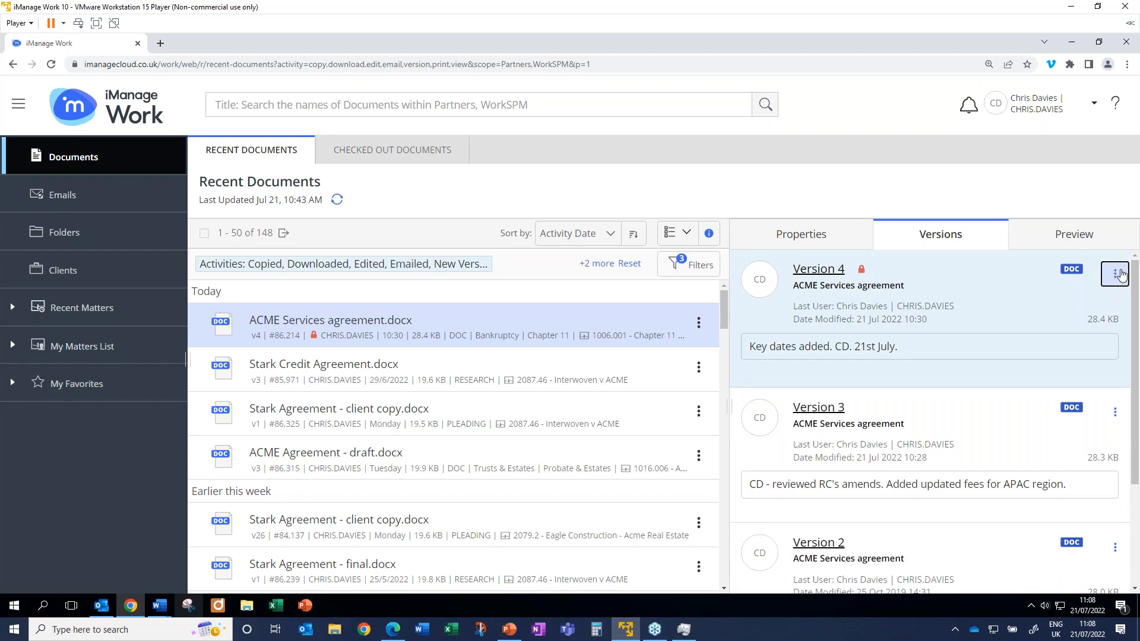
pyautogui.click(1116, 275)
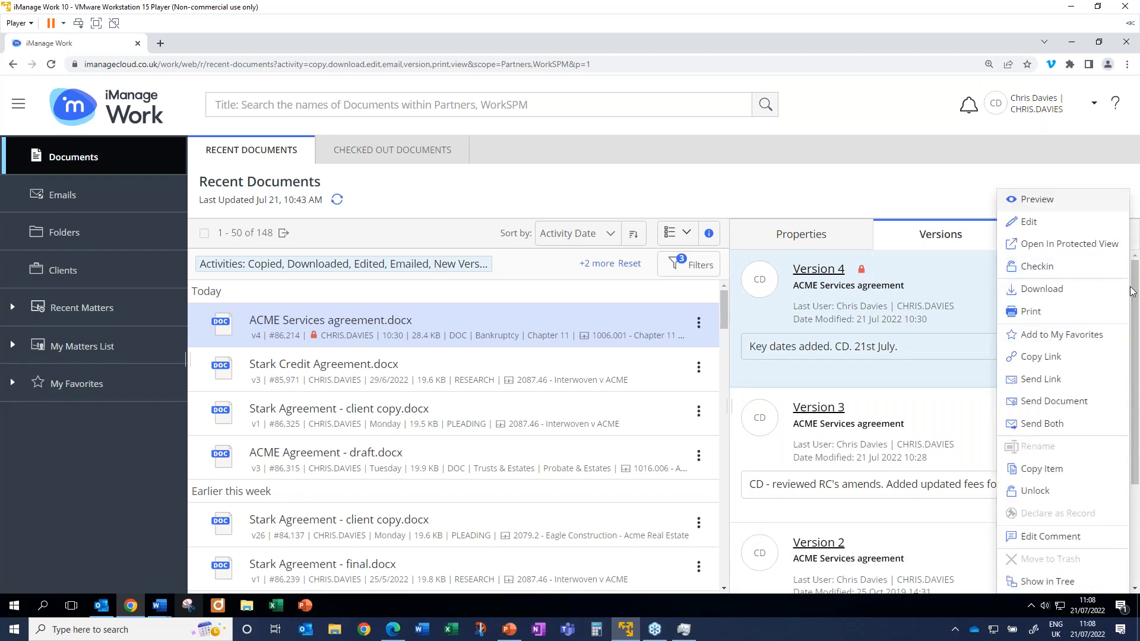
pyautogui.click(968, 295)
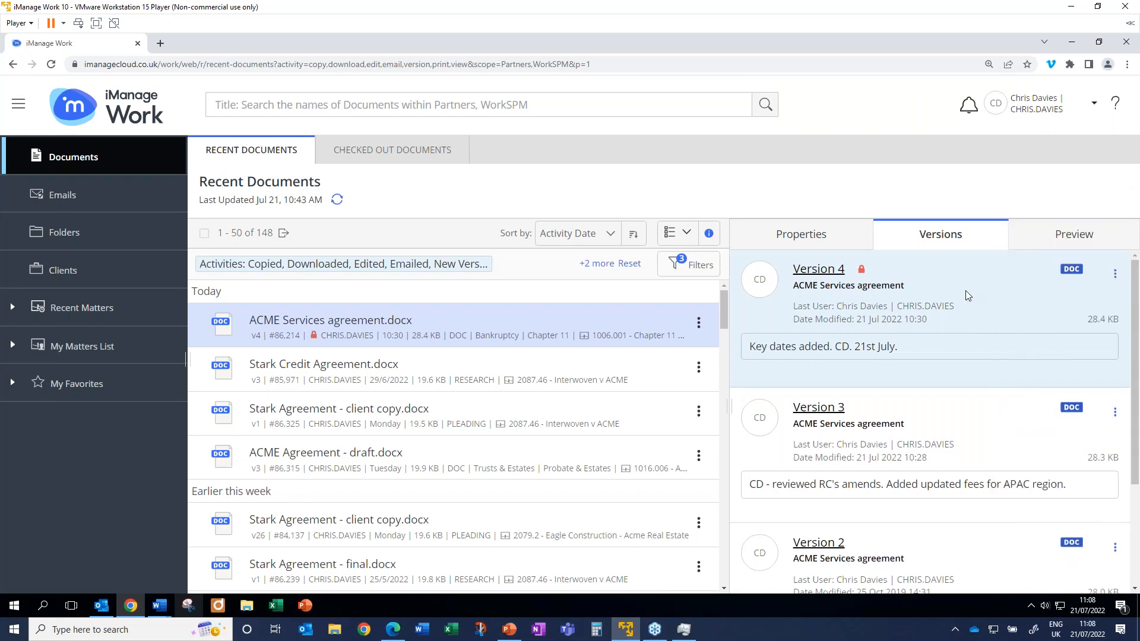
pyautogui.click(1116, 414)
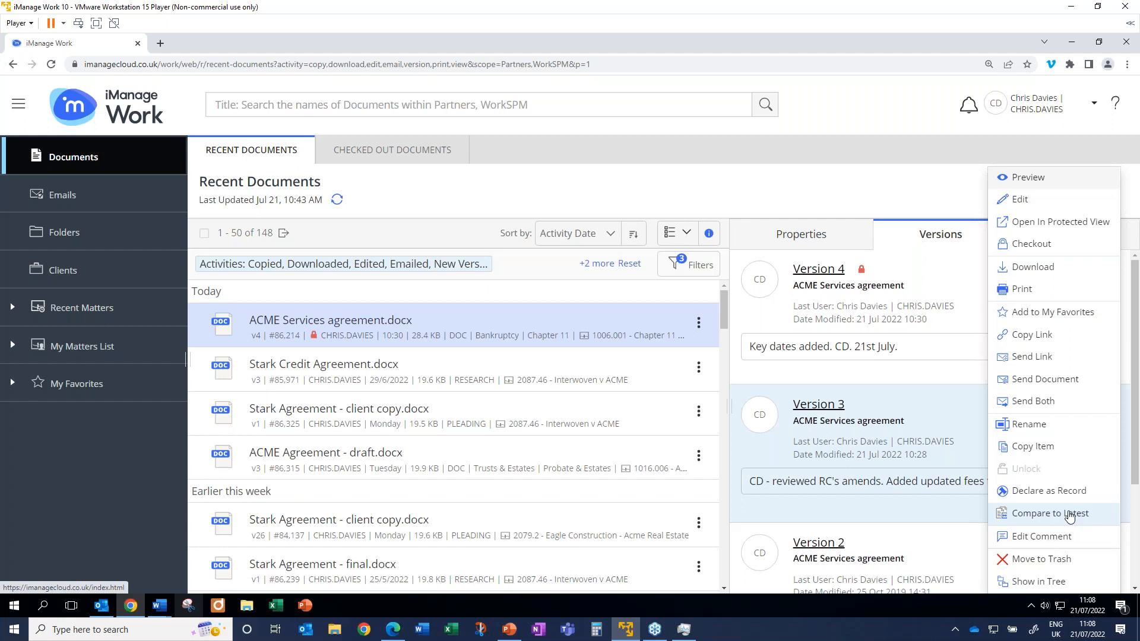
# Open ACME Services agreement.docx in the full preview and read through to page 2, with the version list shown alongside
pyautogui.click(352, 326)
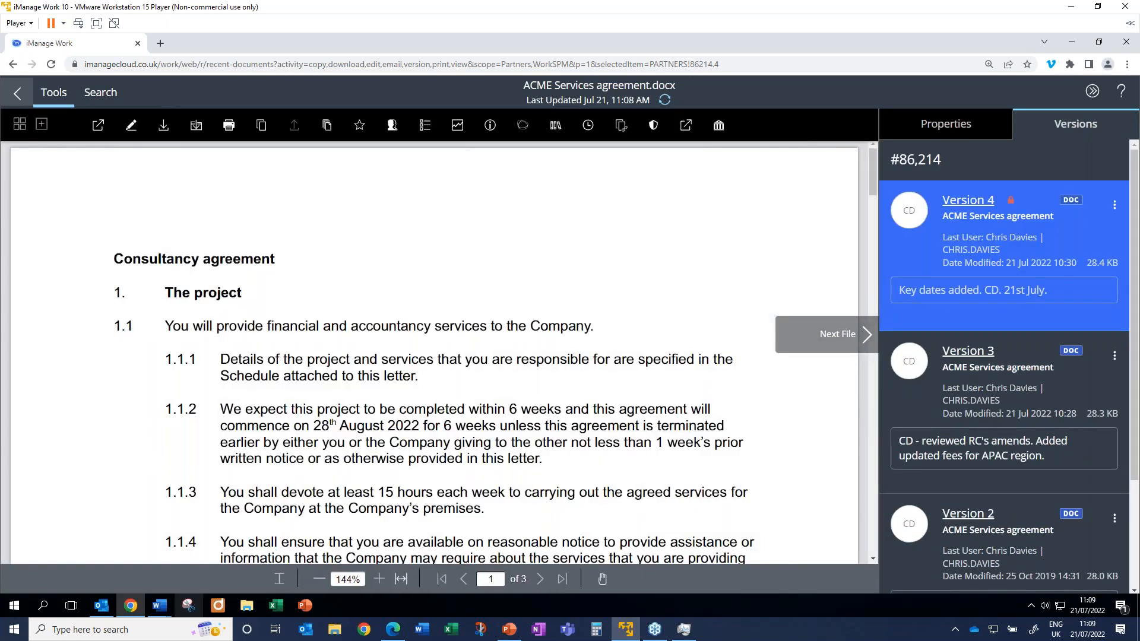
pyautogui.click(1092, 92)
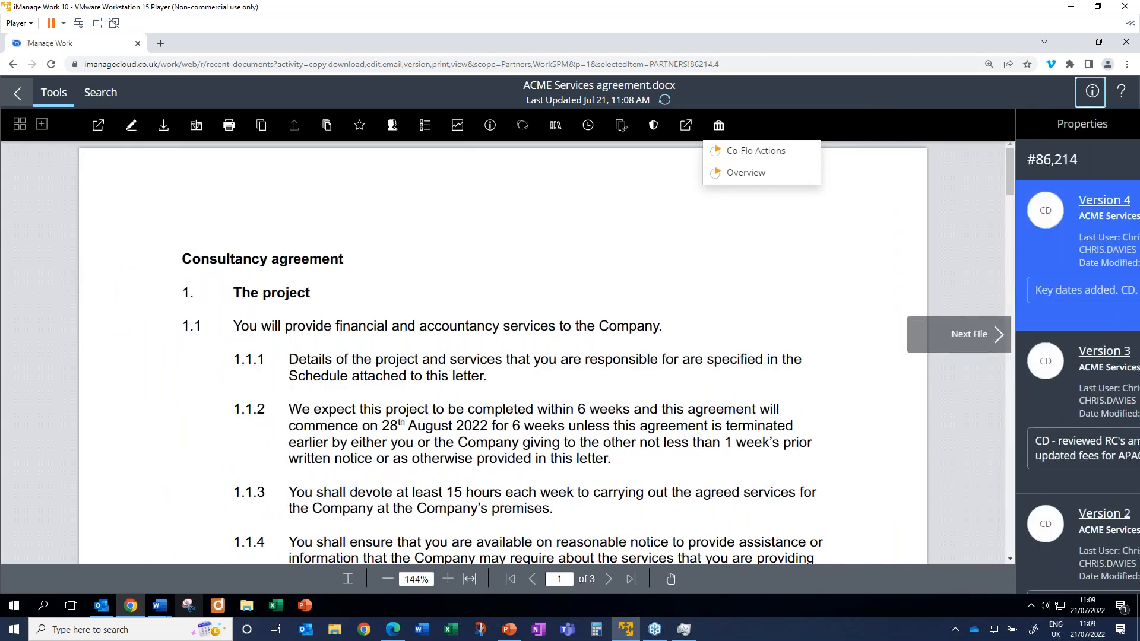
pyautogui.click(1090, 94)
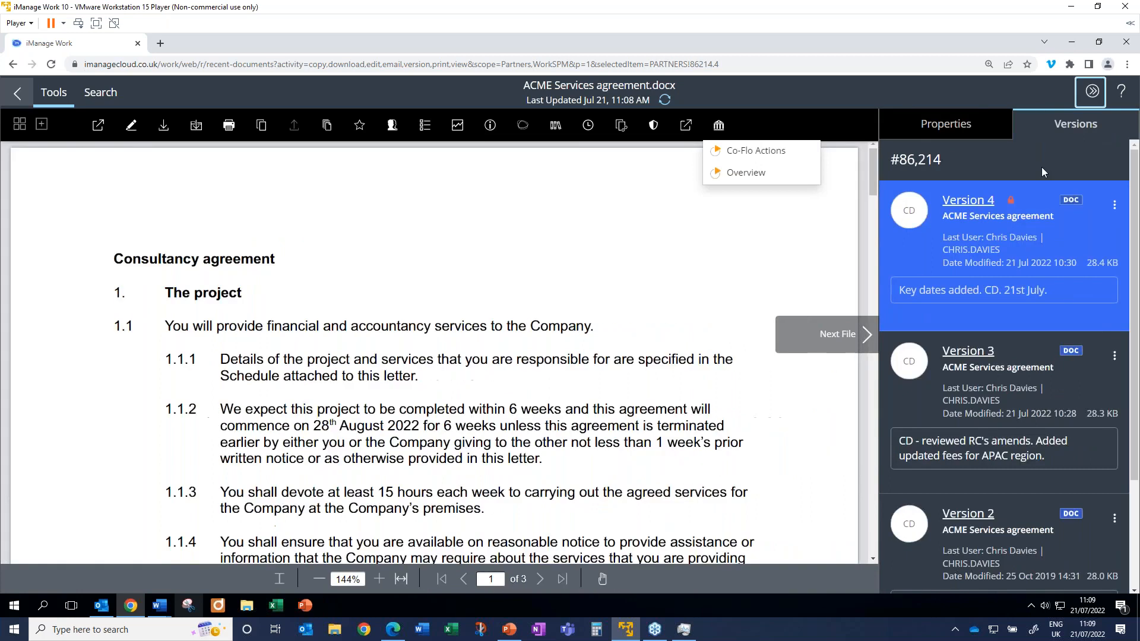
pyautogui.scroll(-15, 638, 373)
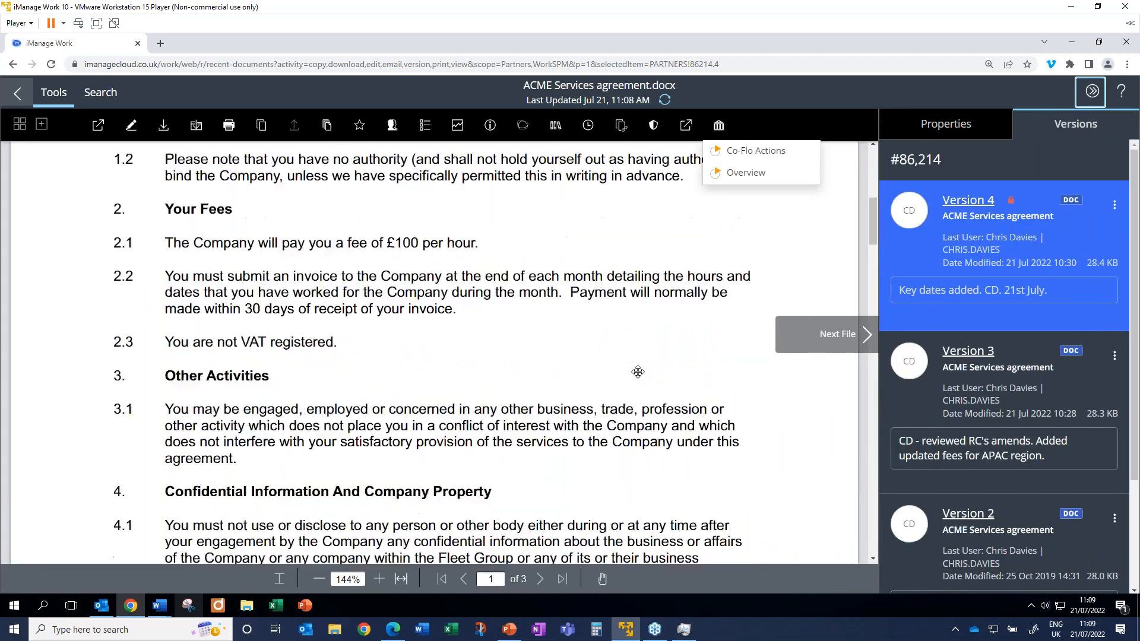
pyautogui.scroll(-10, 638, 373)
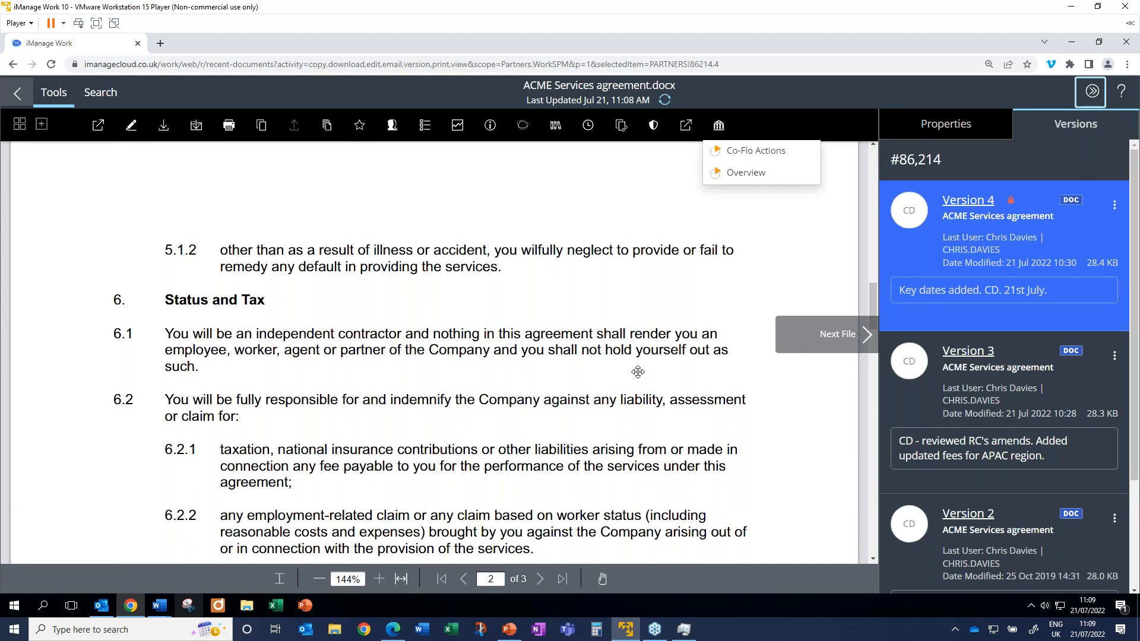
# Preview Version 3 with its available actions, and return to the recent documents list
pyautogui.click(967, 353)
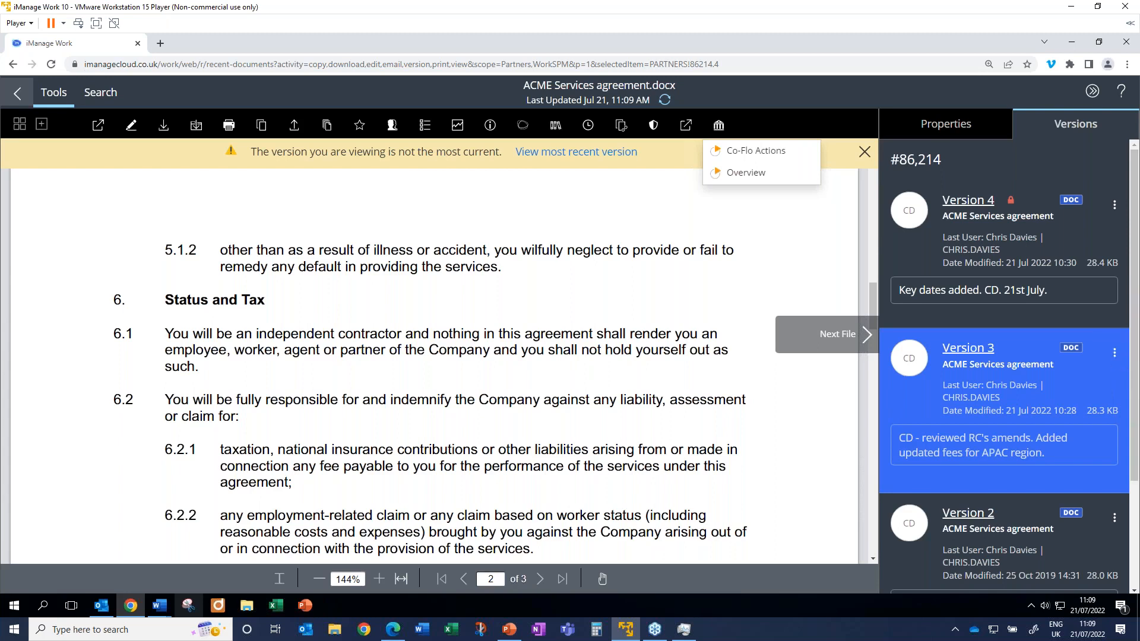
pyautogui.click(1115, 357)
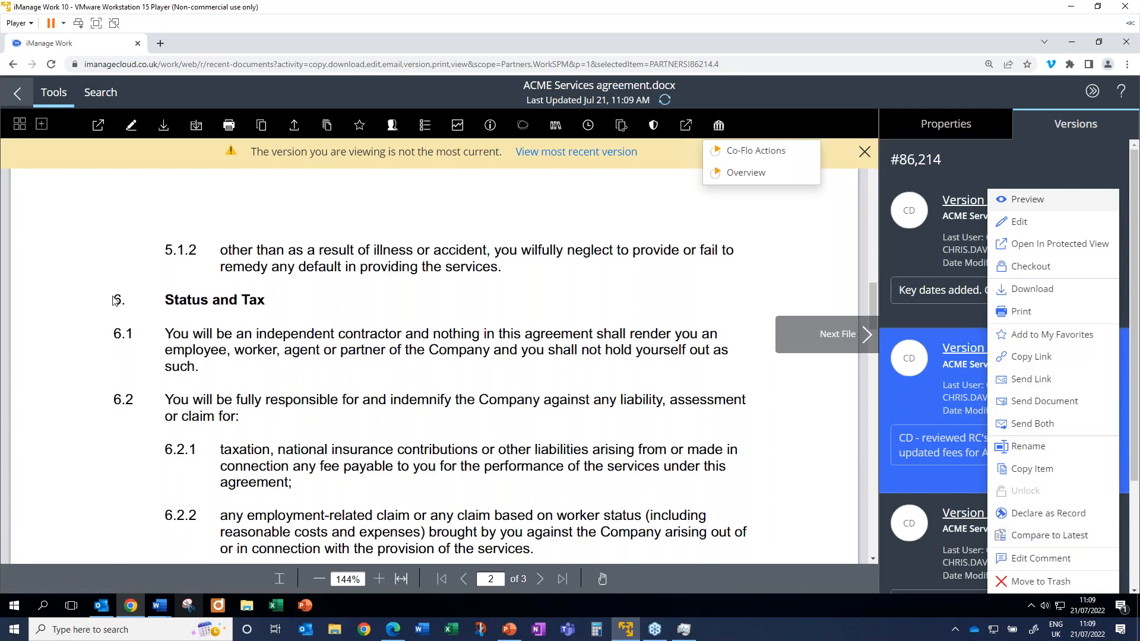
pyautogui.click(16, 101)
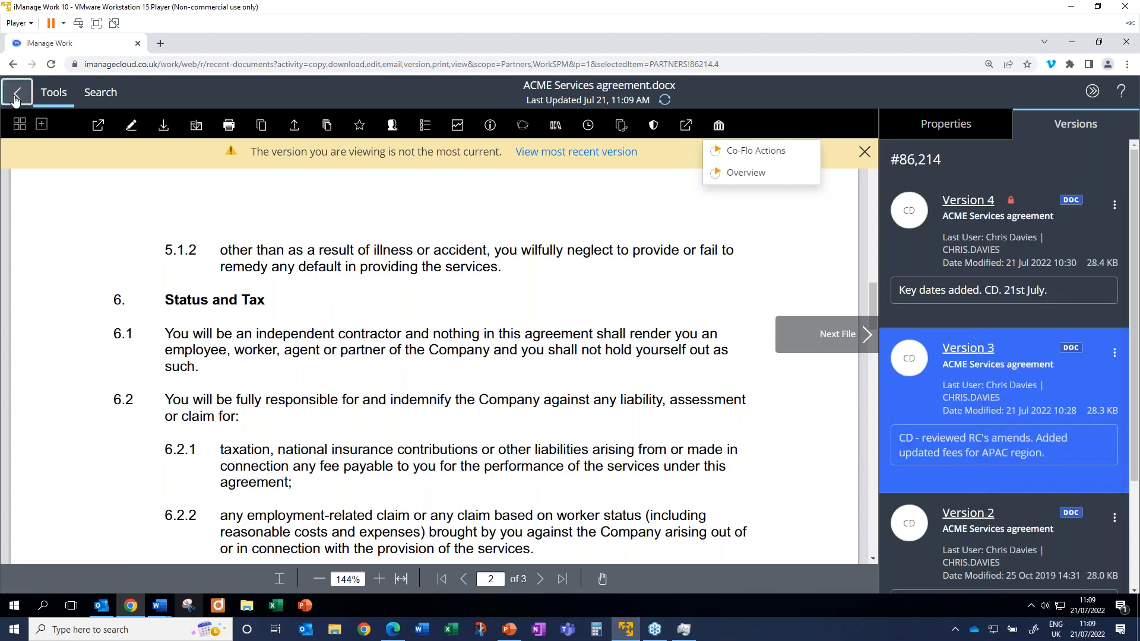
pyautogui.click(16, 96)
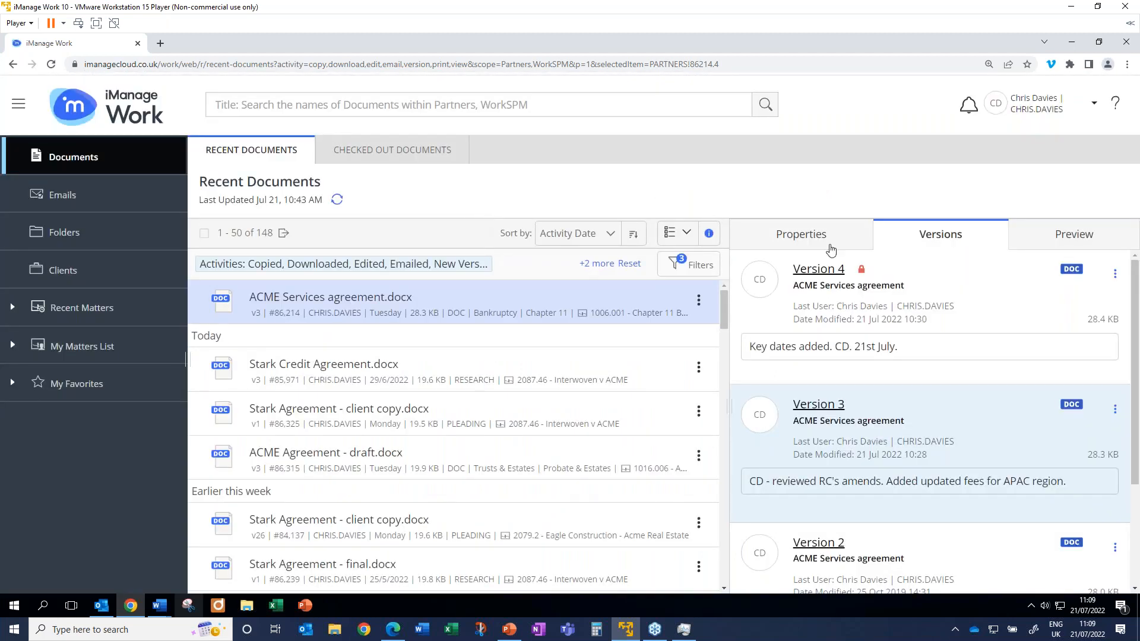
# View the agreement's properties and open the Documents folder in the Chapter 11 Bankruptcy matter from its Where Used locations
pyautogui.click(814, 240)
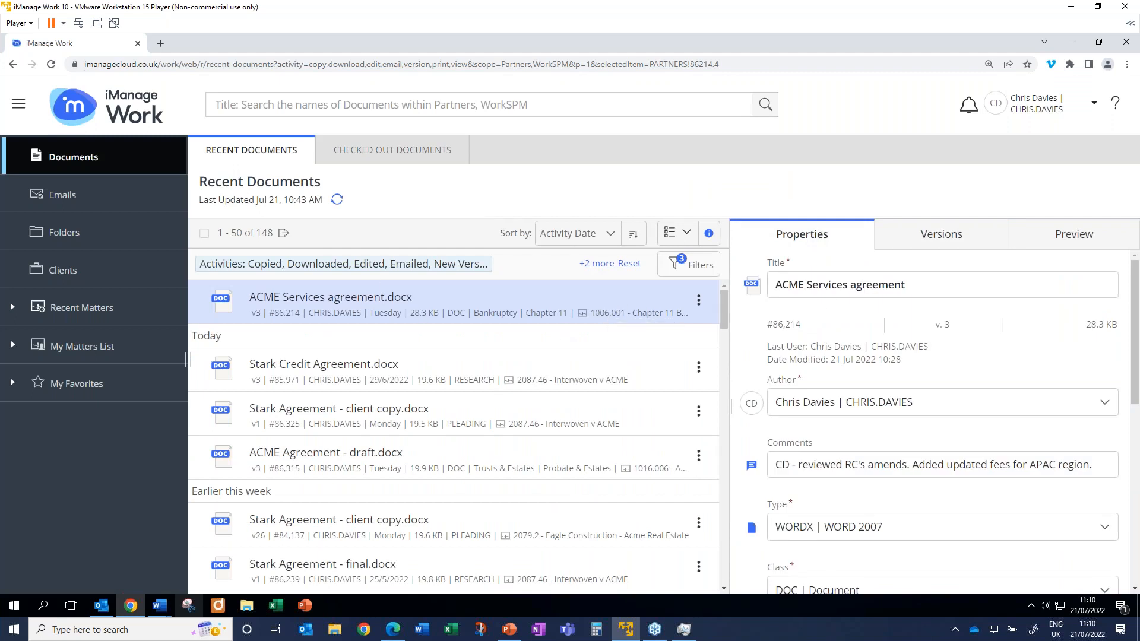
pyautogui.scroll(-6, 950, 413)
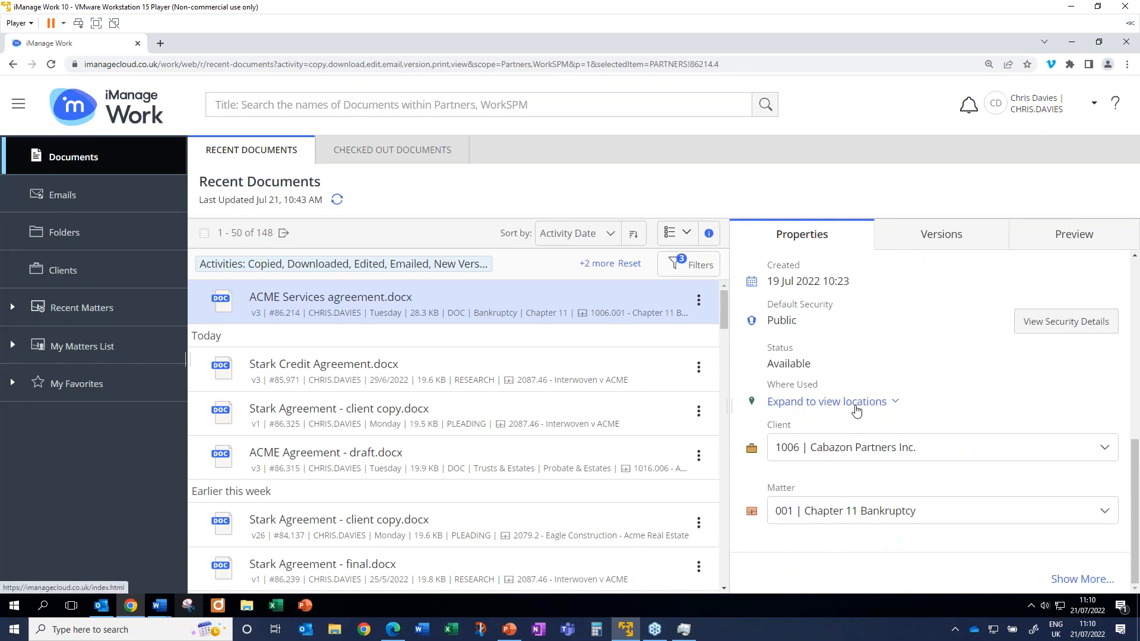
pyautogui.click(857, 406)
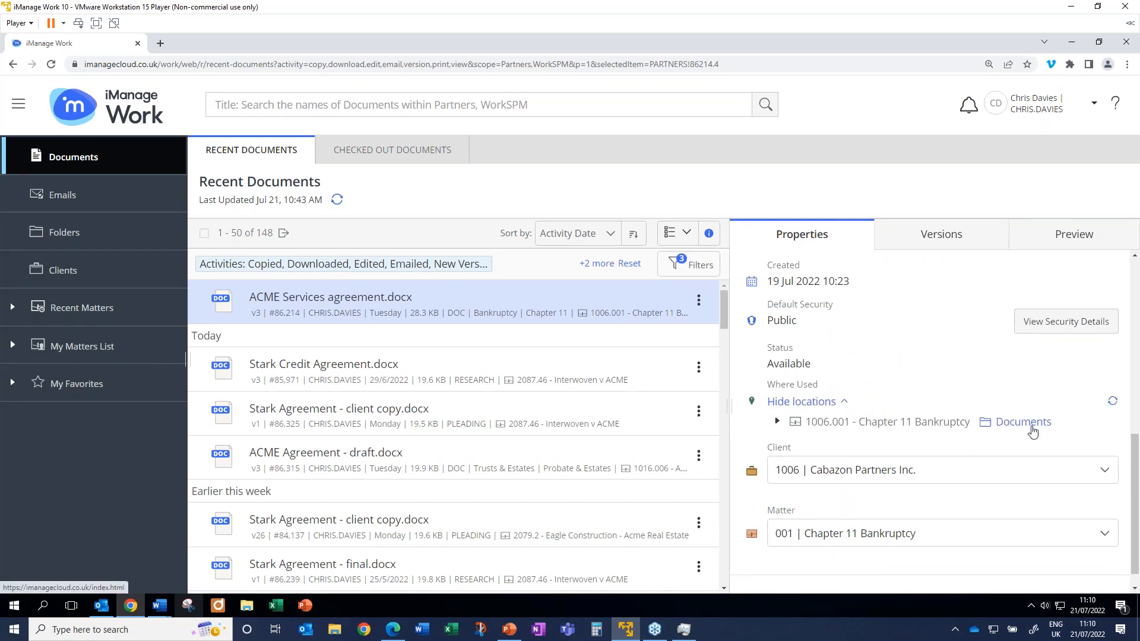
pyautogui.click(1032, 427)
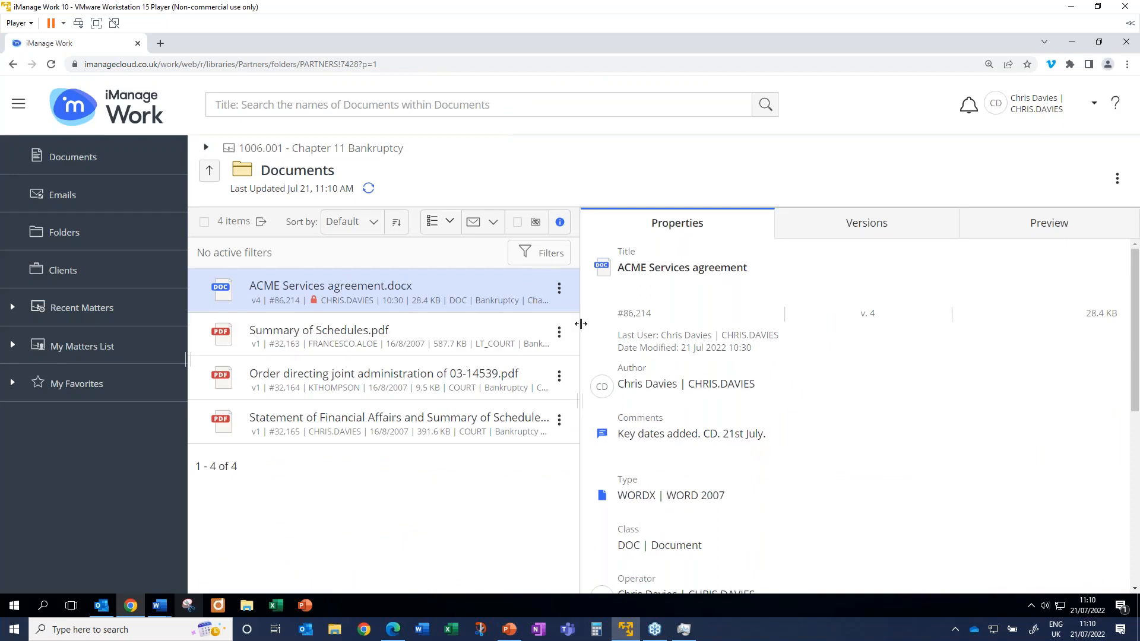
# List the agreement's versions beside a widened document list and try to edit Version 3, cancelling the choice of version
pyautogui.moveTo(580, 323); pyautogui.dragTo(659, 324)
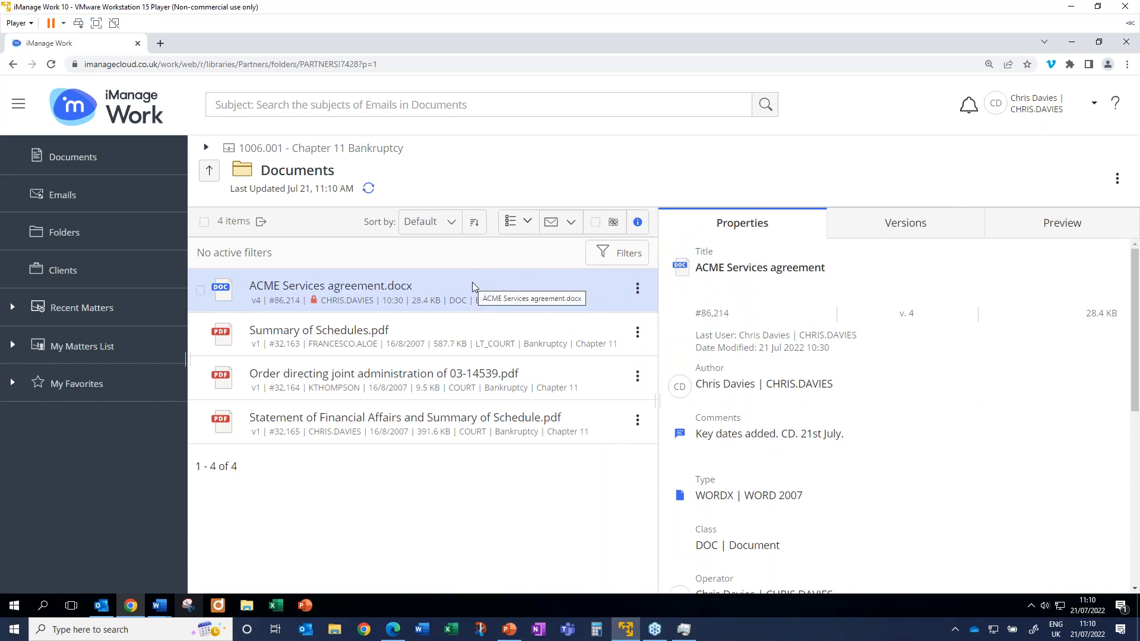
pyautogui.click(923, 219)
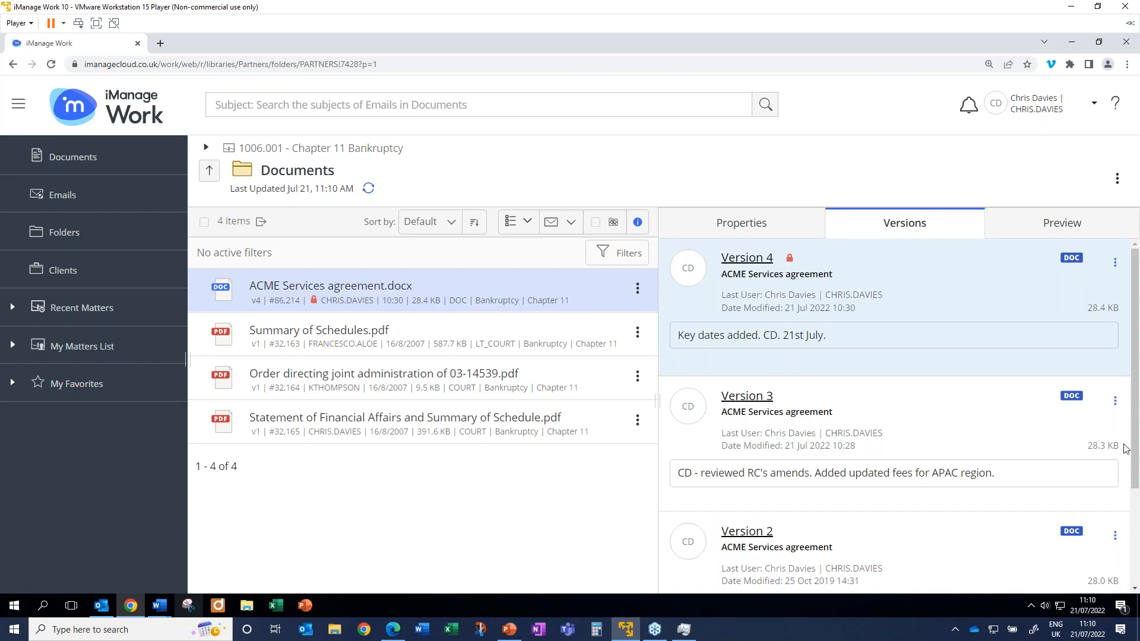
pyautogui.click(1115, 402)
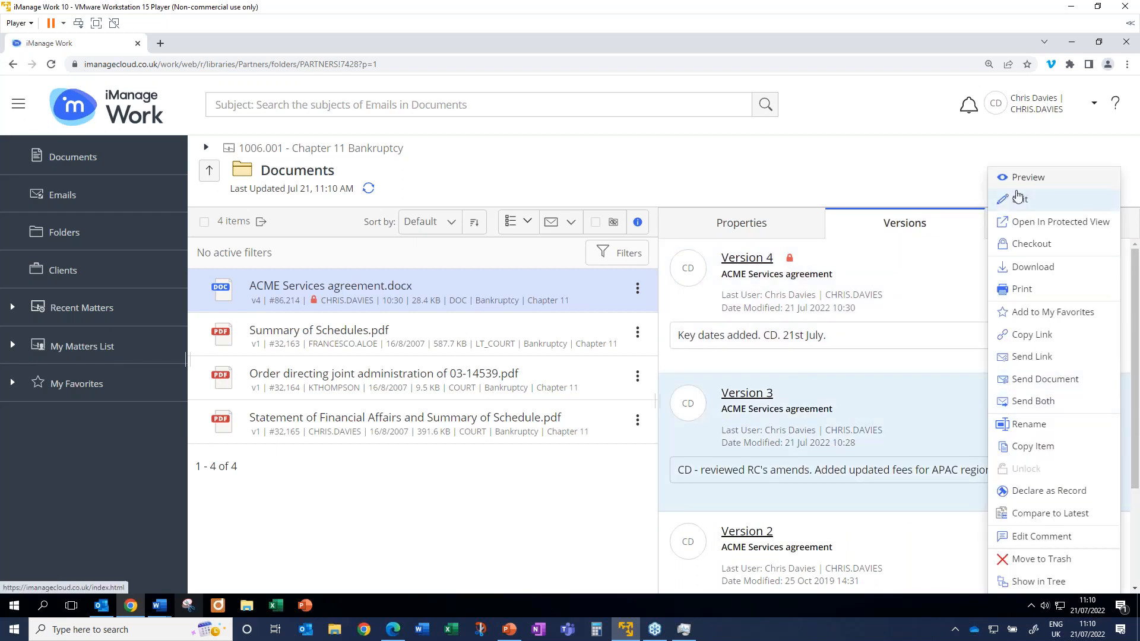
pyautogui.click(1035, 204)
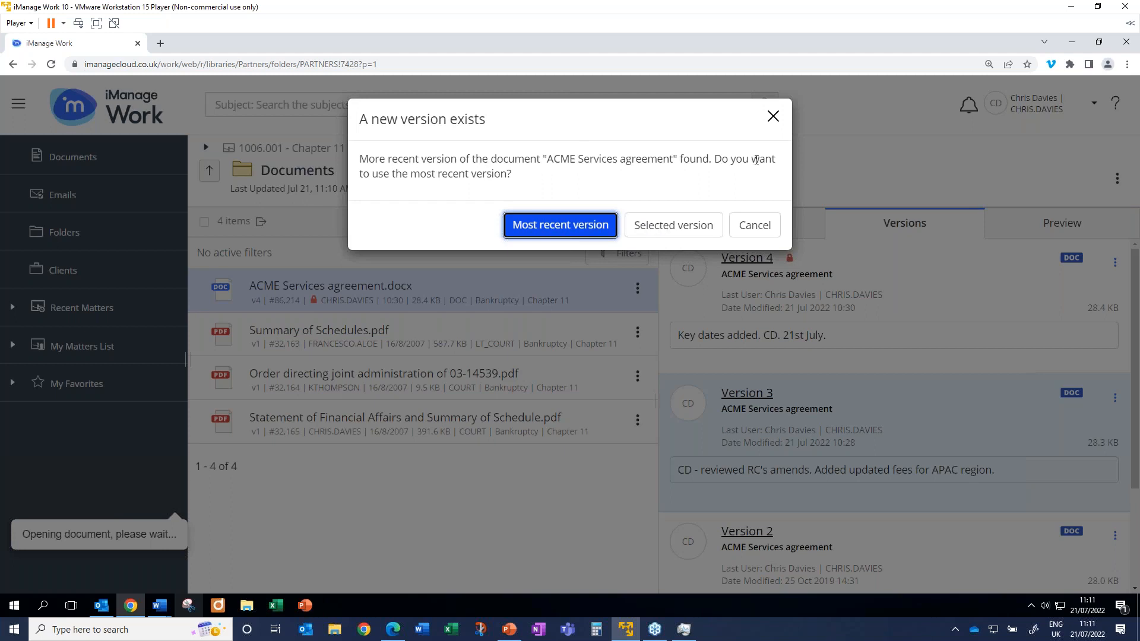
pyautogui.click(775, 121)
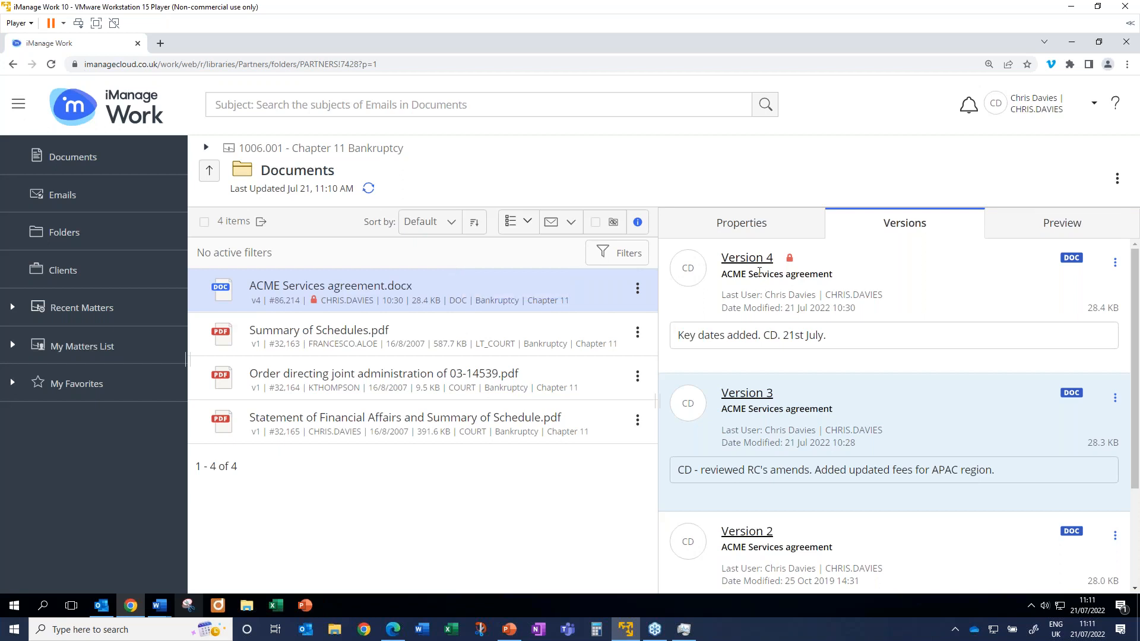
# Look at the Save As New Version command for the agreement in Word and the document's copy options in iManage Work
pyautogui.click(168, 607)
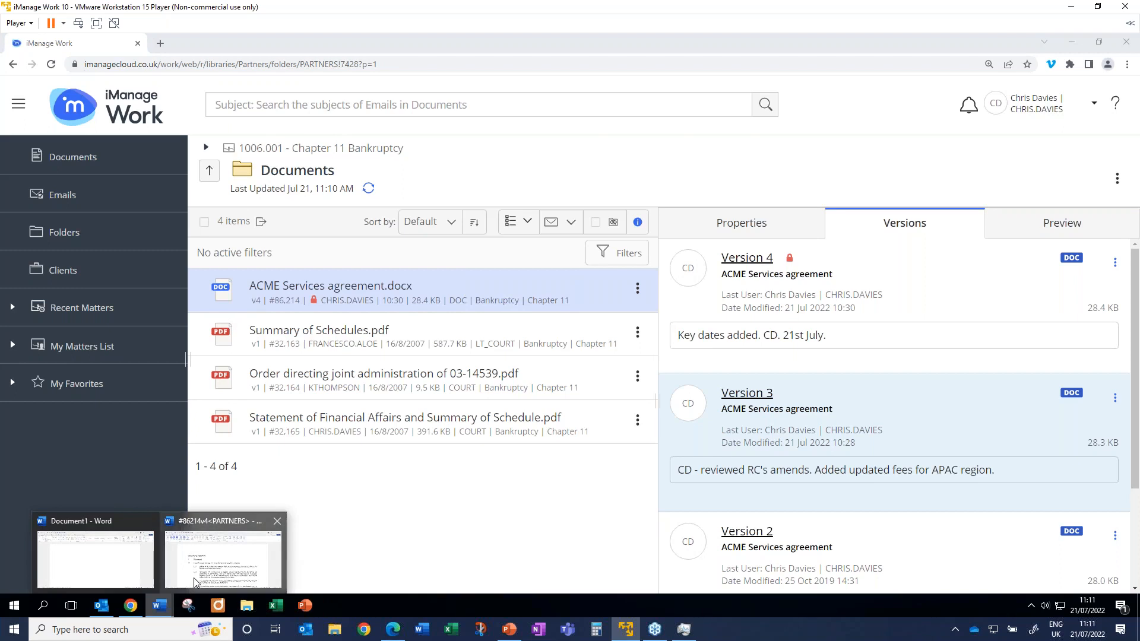
pyautogui.click(196, 584)
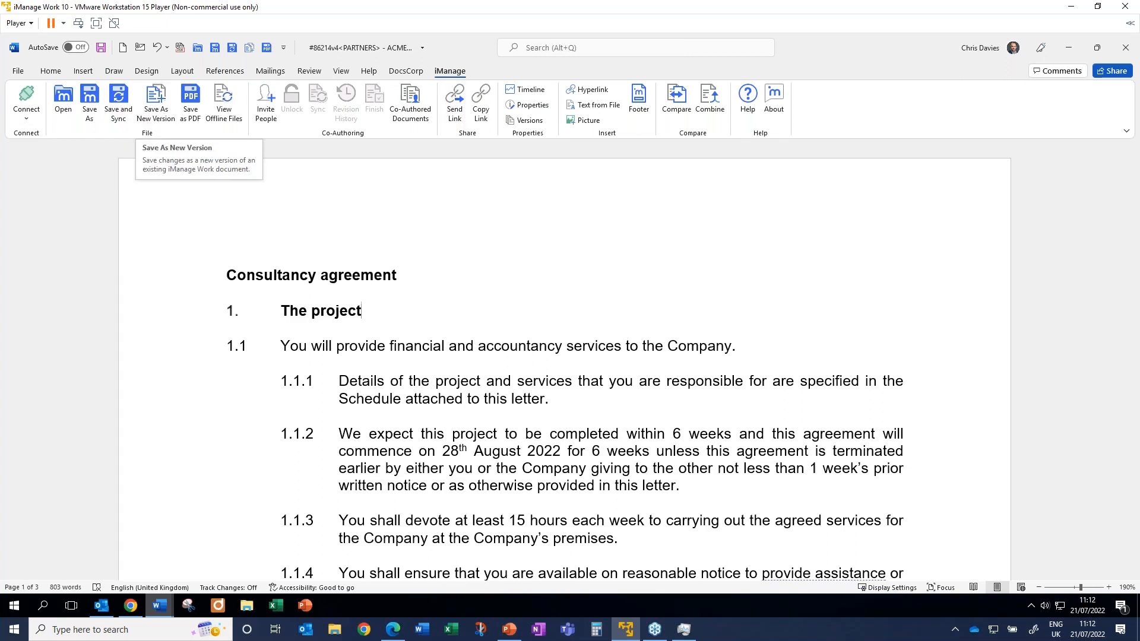
pyautogui.click(131, 605)
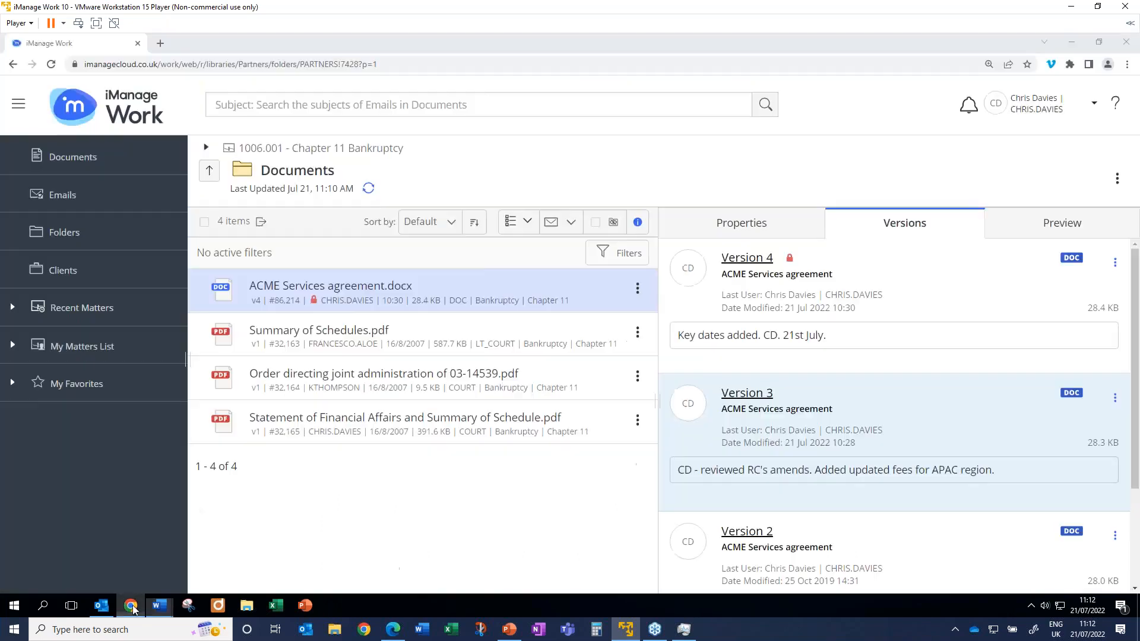
pyautogui.rightClick(465, 286)
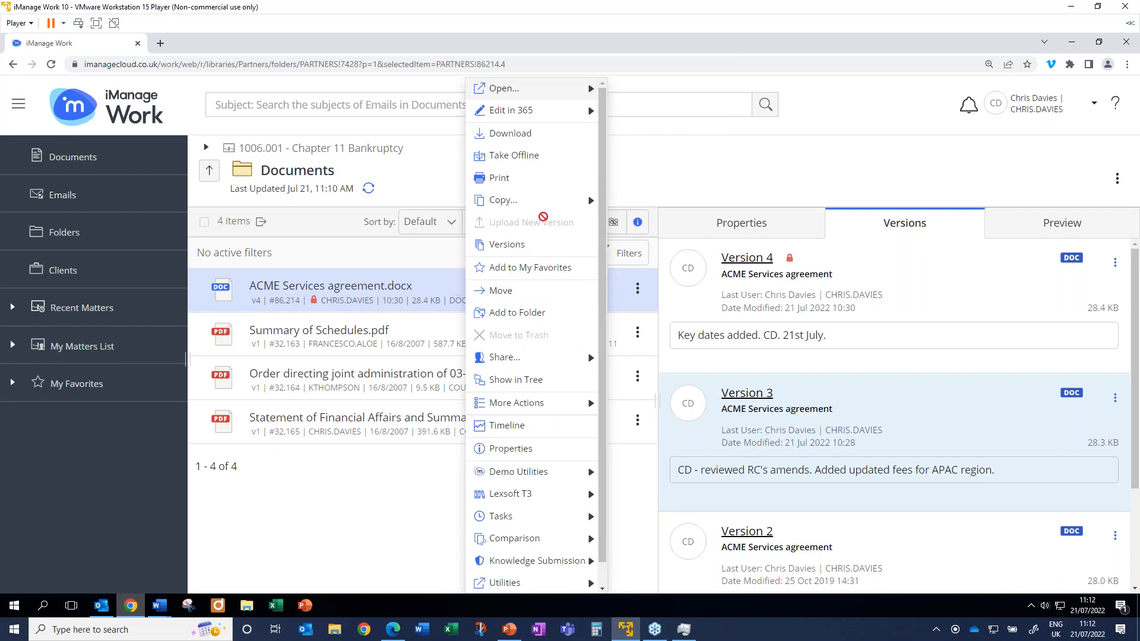
pyautogui.moveTo(554, 204)
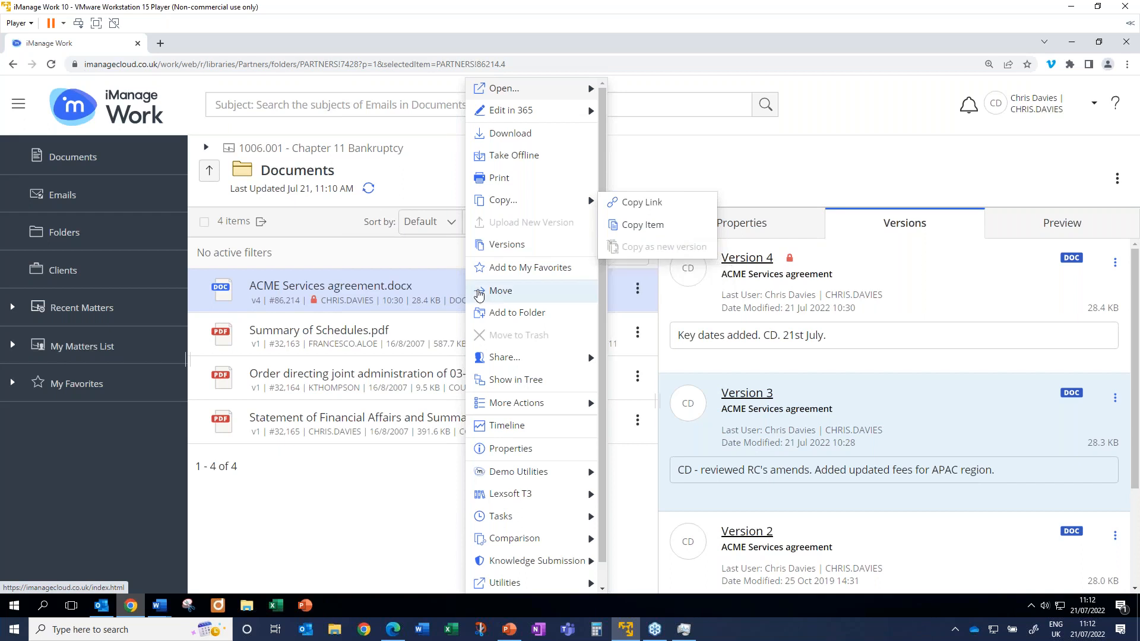
# Switch to the ACME Services agreement in Word and start saving it as a new version
pyautogui.moveTo(159, 606)
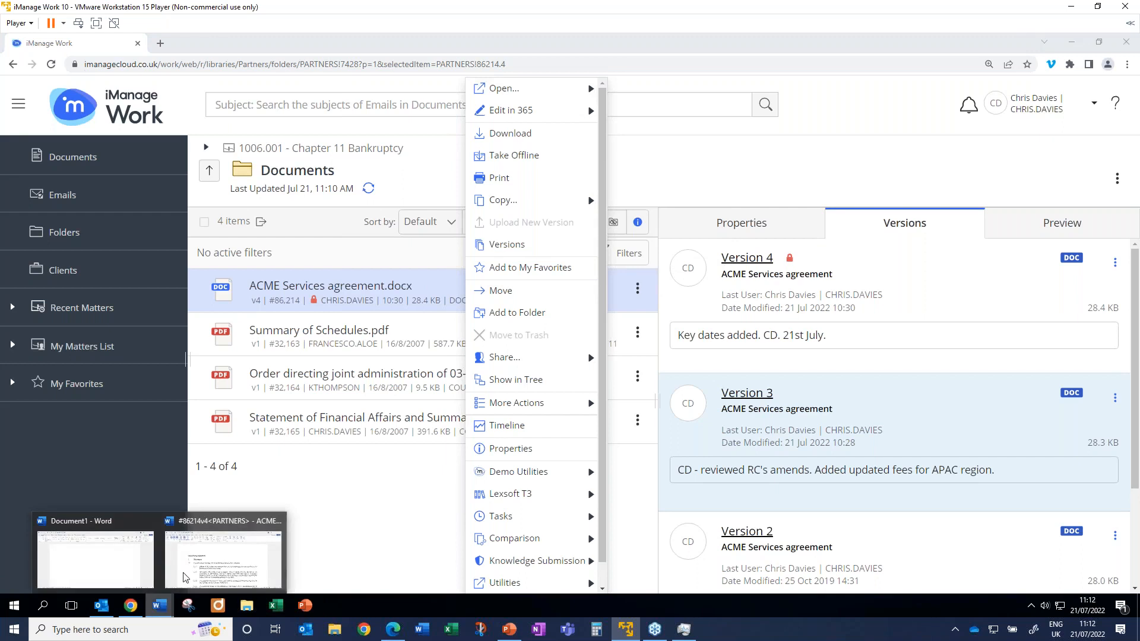
pyautogui.click(223, 552)
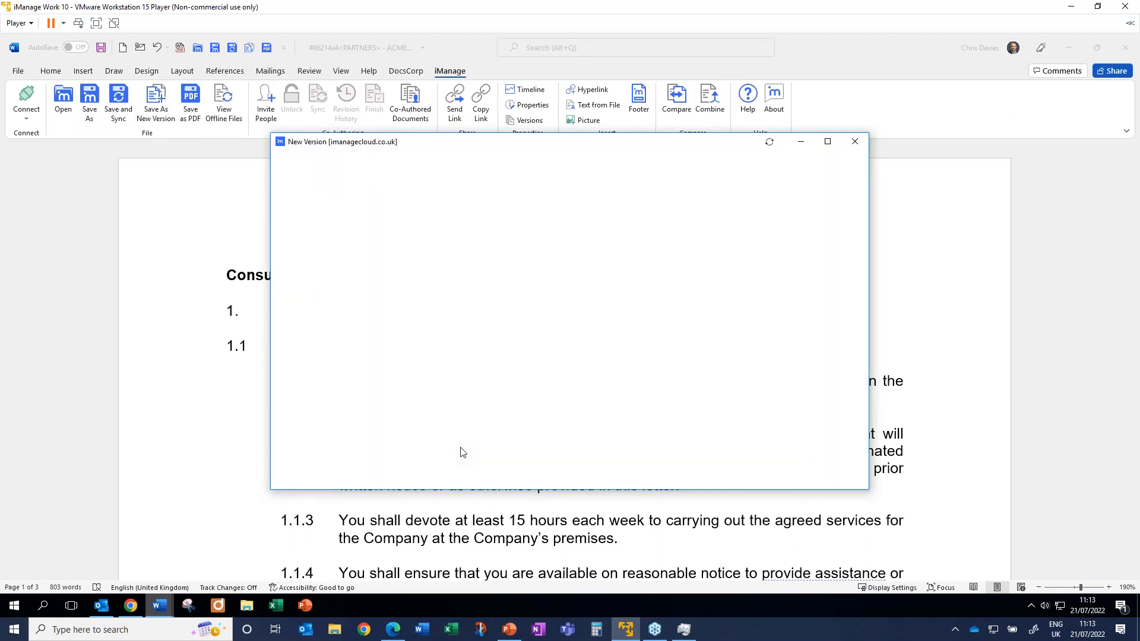
# Try adding "- draft 21 July 2022" to the new version's title, and remove the addition
pyautogui.click(461, 197)
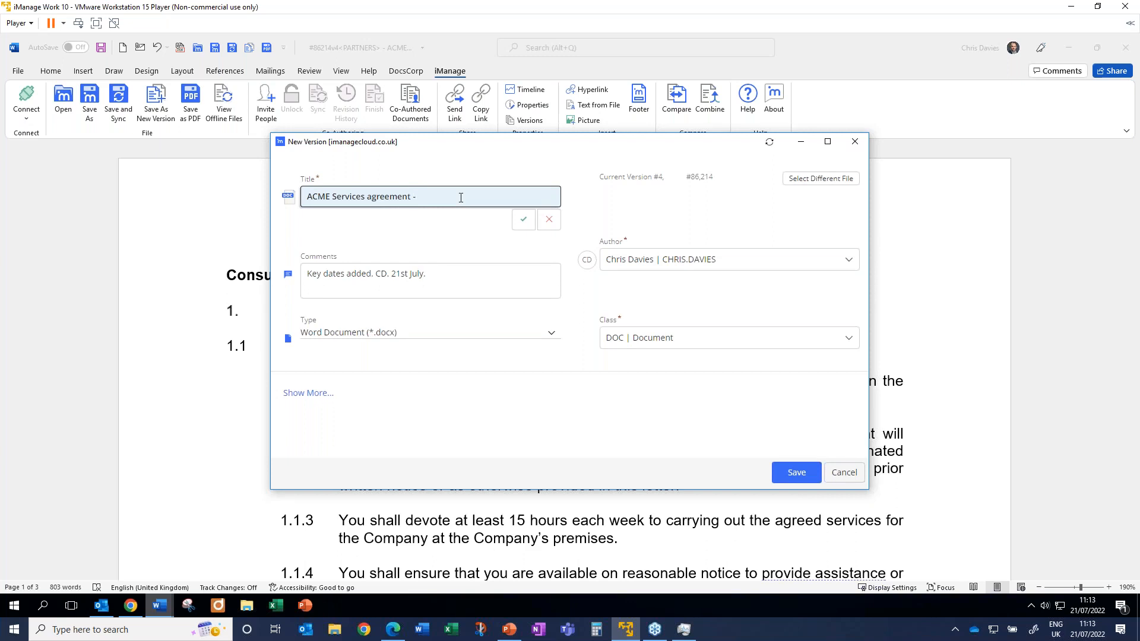
pyautogui.write('- draft 21')
pyautogui.write('July 2022')
pyautogui.press('BackSpace')
pyautogui.press('BackSpace')
pyautogui.press('BackSpace')
pyautogui.press('BackSpace')
pyautogui.press('BackSpace')
pyautogui.press('BackSpace')
pyautogui.press('BackSpace')
pyautogui.press('BackSpace')
pyautogui.press('BackSpace')
pyautogui.press('BackSpace')
pyautogui.press('BackSpace')
pyautogui.press('BackSpace')
pyautogui.press('BackSpace')
pyautogui.press('BackSpace')
pyautogui.press('BackSpace')
pyautogui.press('BackSpace')
pyautogui.press('BackSpace')
pyautogui.press('BackSpace')
# Replace the comment with the author's first name and "amends - final - tracked for review.", and save the new version
pyautogui.click(473, 282)
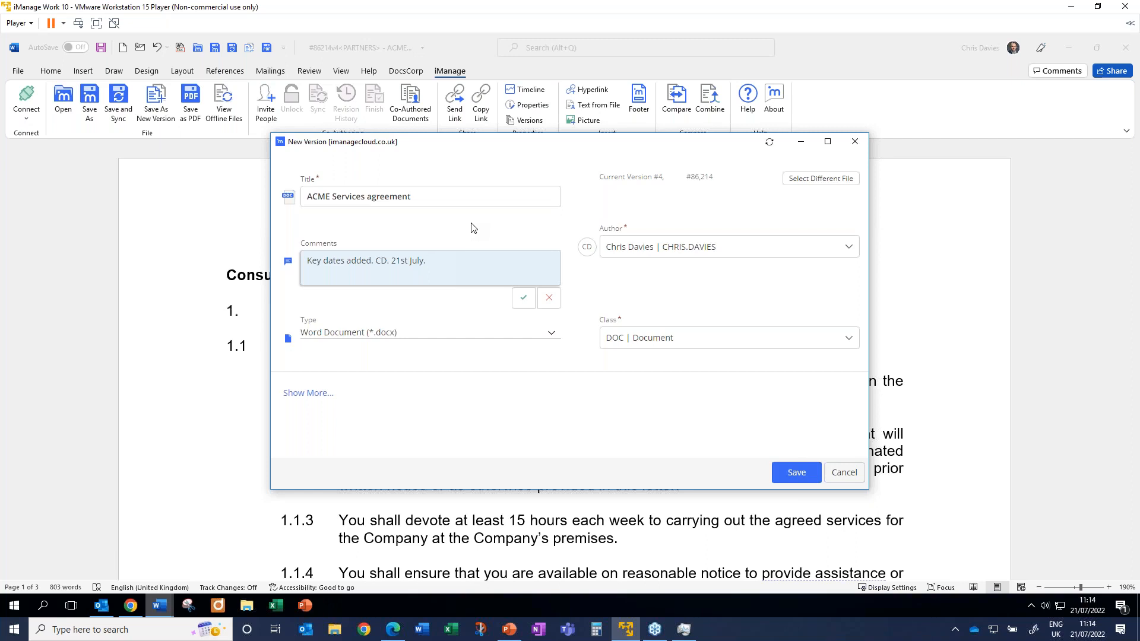
pyautogui.write('Chris amends - final - tacked for te')
pyautogui.press('BackSpace')
pyautogui.press('BackSpace')
pyautogui.write('review')
pyautogui.moveTo(428, 262); pyautogui.dragTo(256, 260)
pyautogui.press('BackSpace')
pyautogui.moveTo(487, 256); pyautogui.dragTo(225, 270)
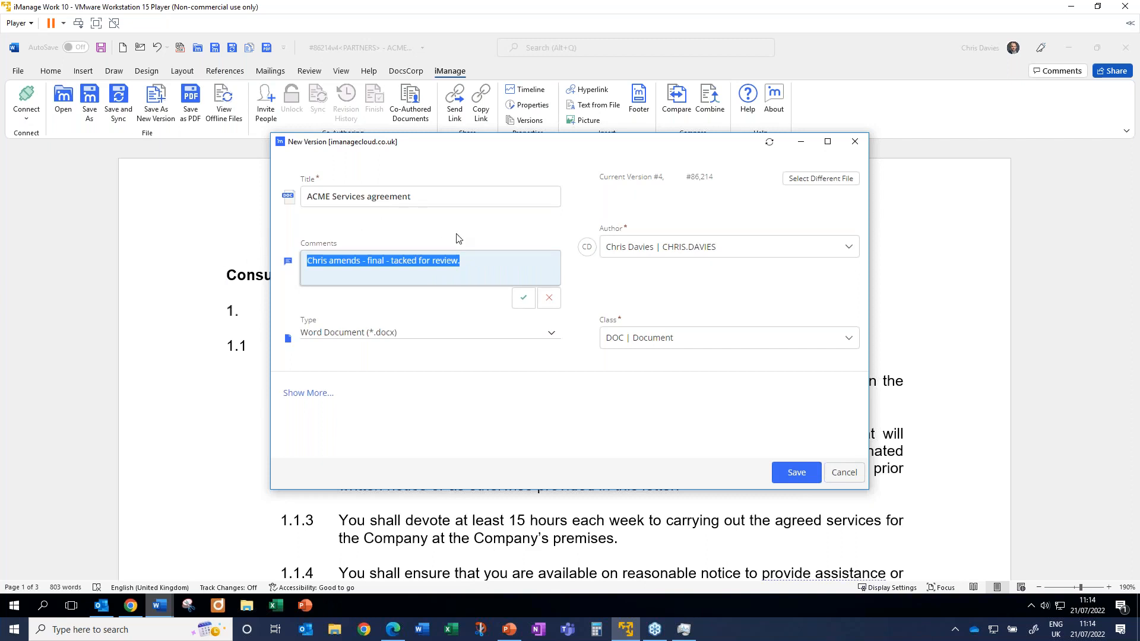
pyautogui.click(396, 262)
pyautogui.write('r')
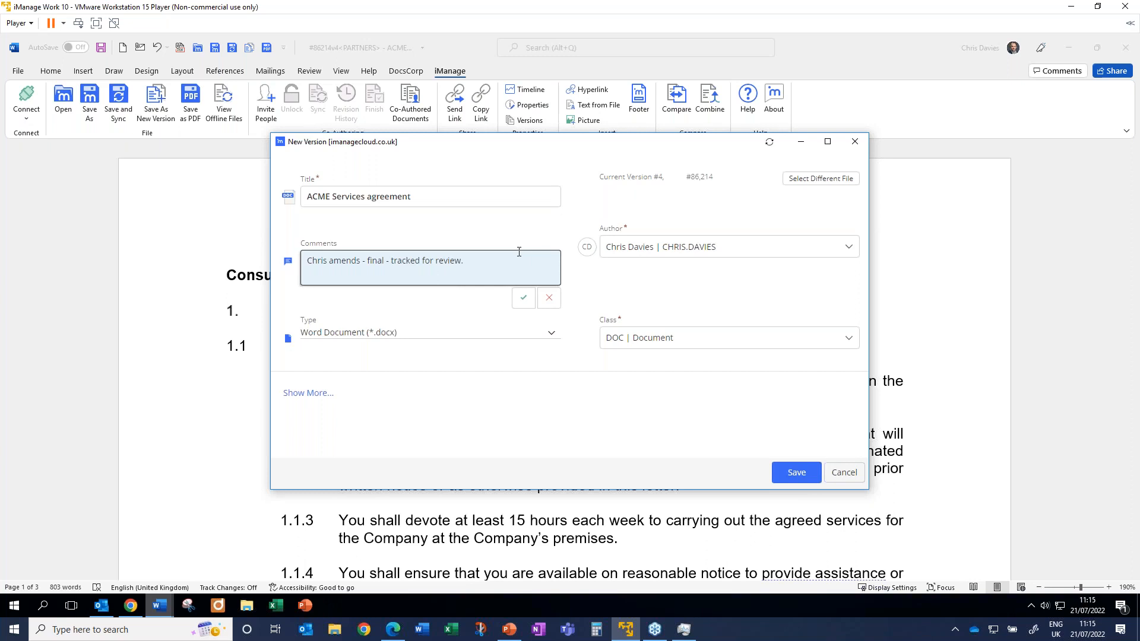
pyautogui.click(498, 237)
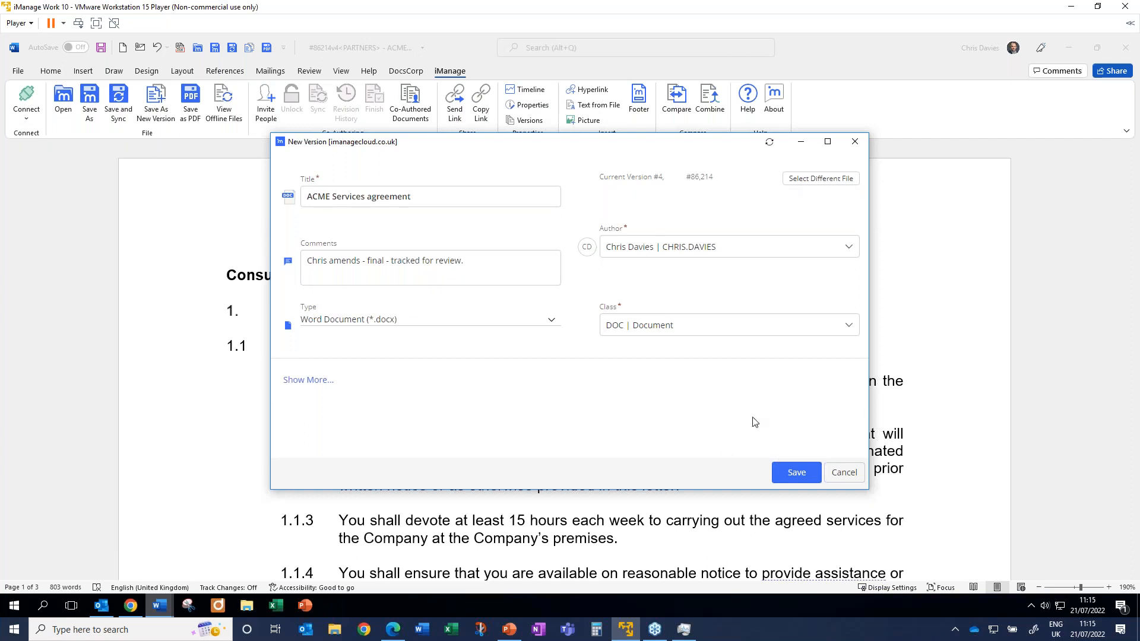
pyautogui.click(797, 474)
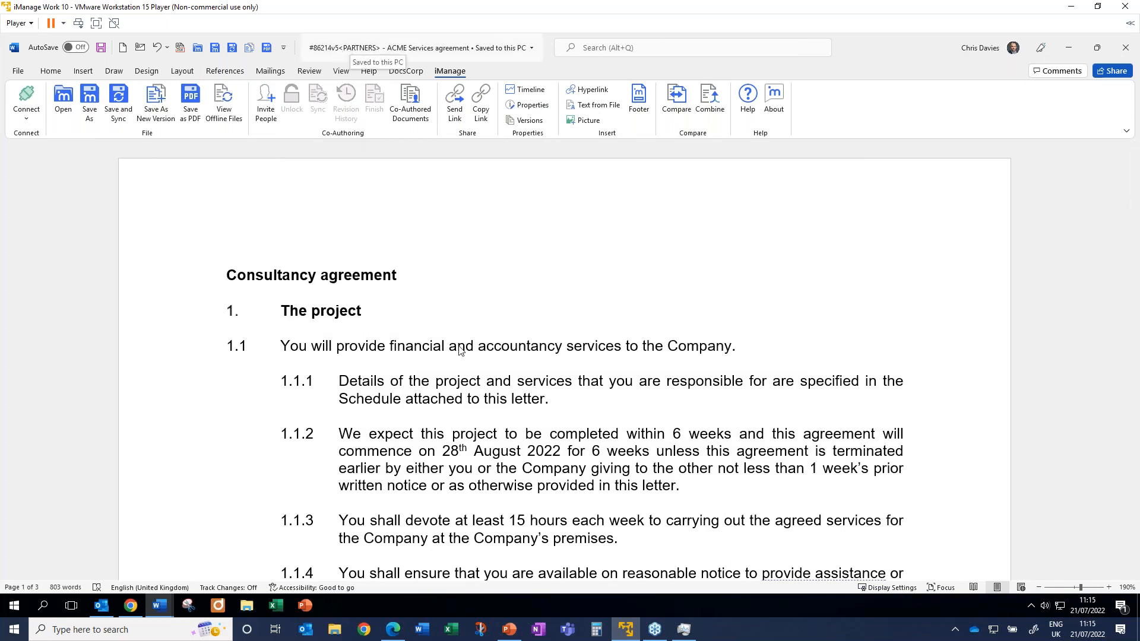
# Check the document reference in the page footers of the agreement's new version
pyautogui.scroll(-5, 501, 432)
pyautogui.scroll(-20, 501, 431)
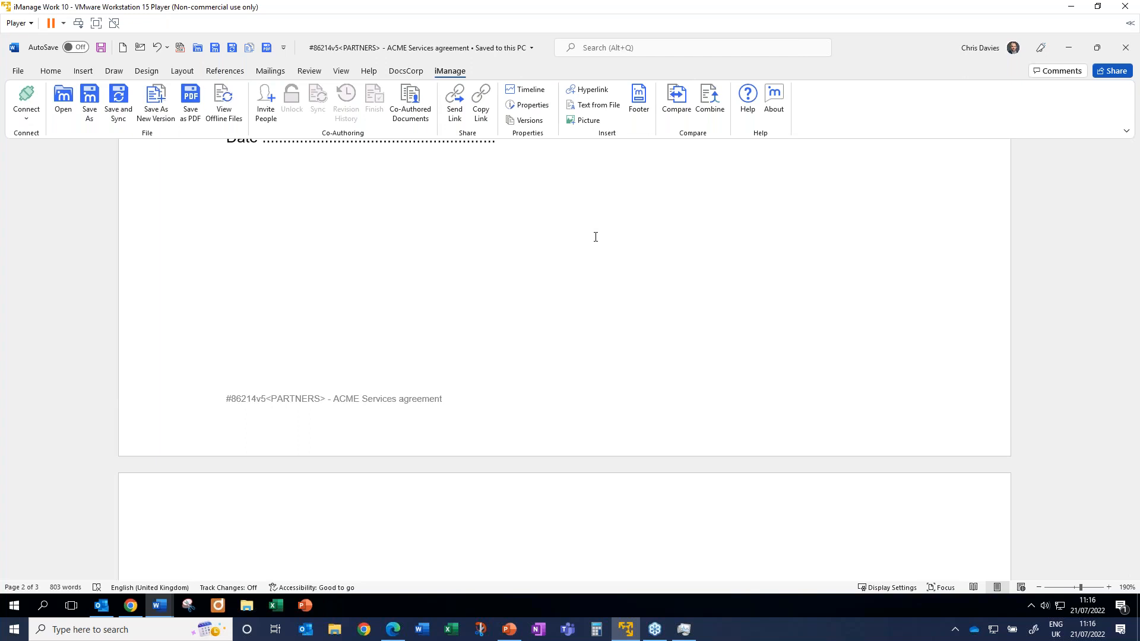
pyautogui.scroll(15, 596, 237)
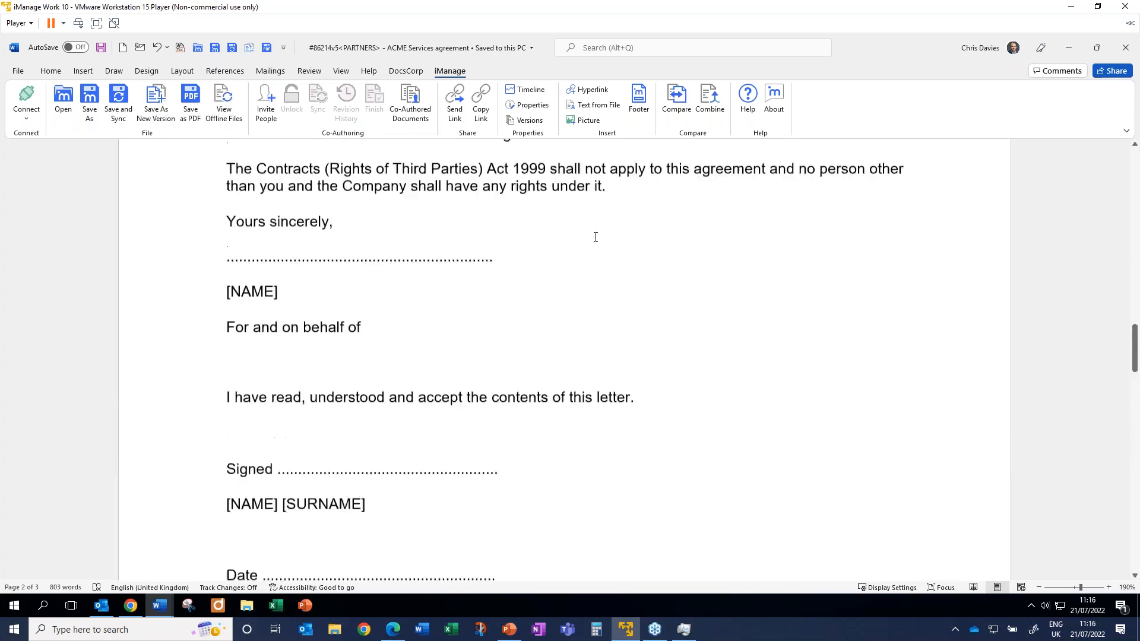
pyautogui.scroll(-5, 595, 237)
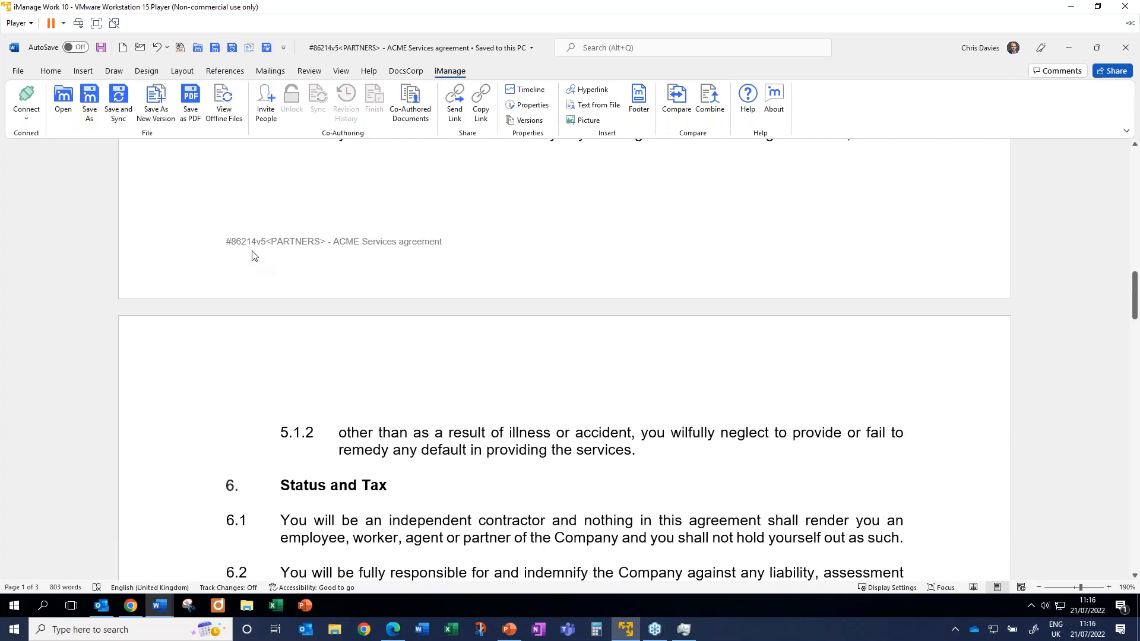
pyautogui.scroll(15, 602, 257)
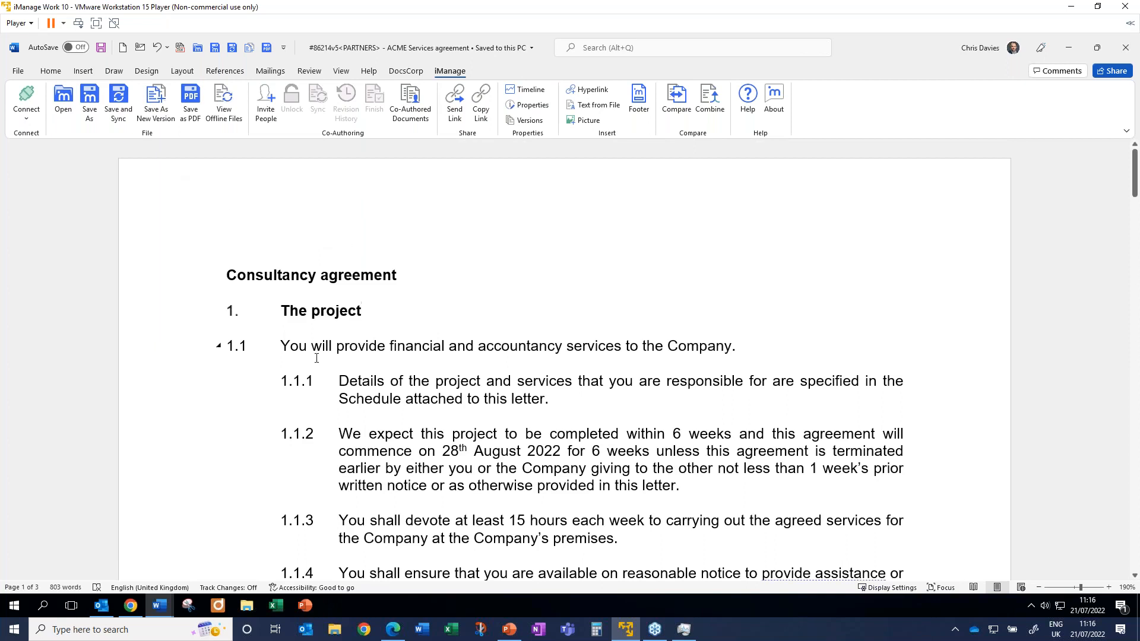
# Try deleting clause 1.1.4 and changing the clause 2.1 fee to £150 per hour without tracking, and undo both edits
pyautogui.scroll(-3, 321, 380)
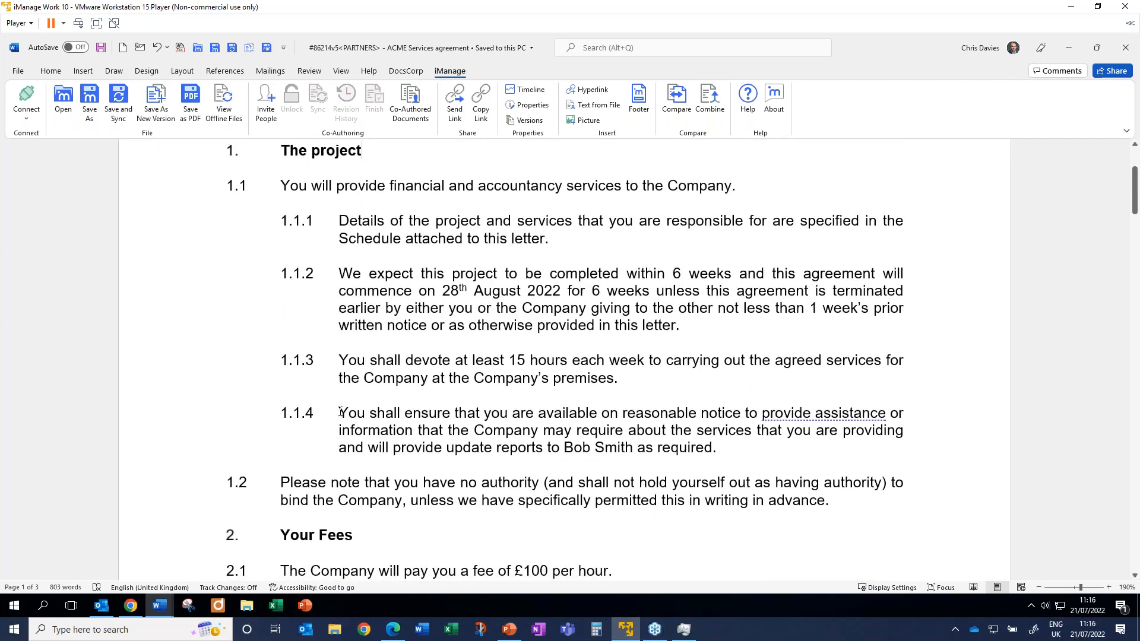
pyautogui.tripleClick(363, 420)
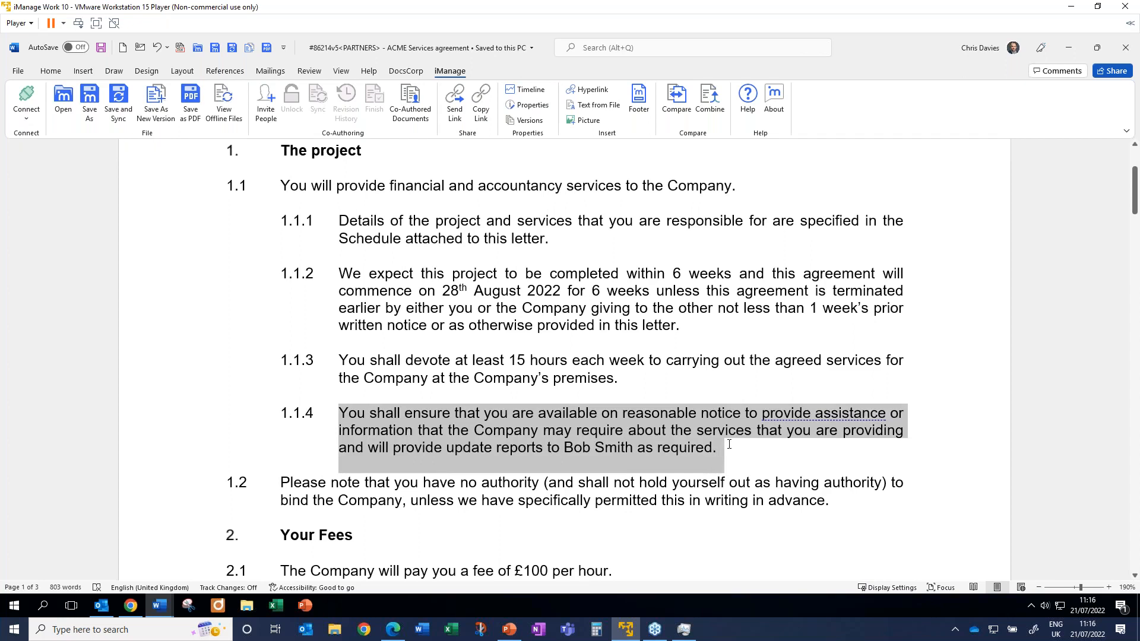
pyautogui.press('Delete')
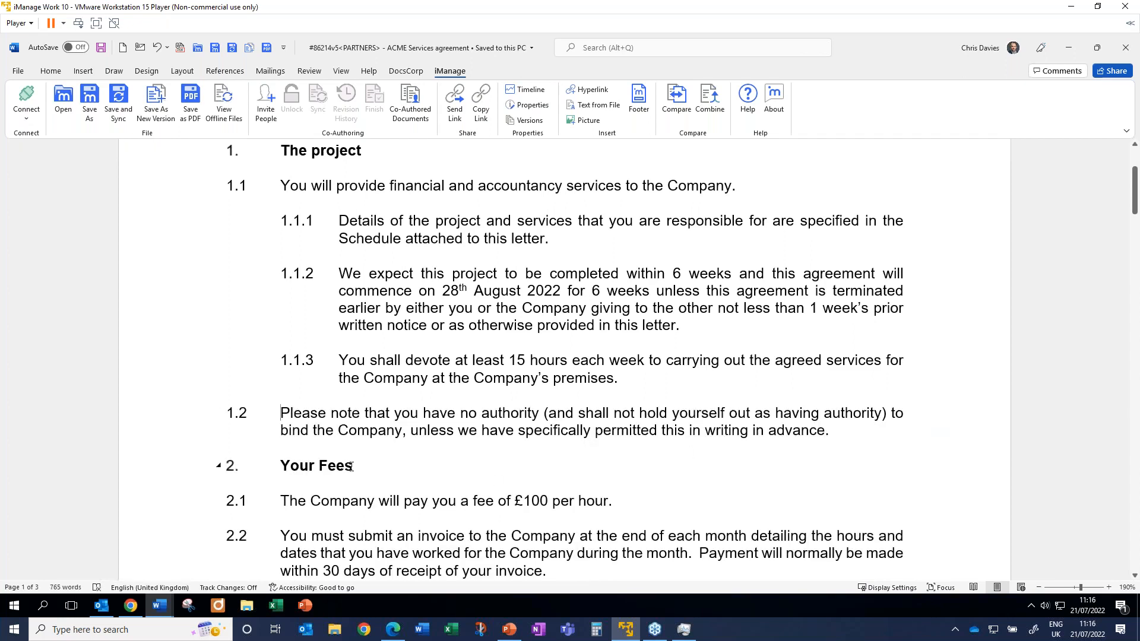
pyautogui.moveTo(536, 502); pyautogui.dragTo(531, 502)
pyautogui.write('5')
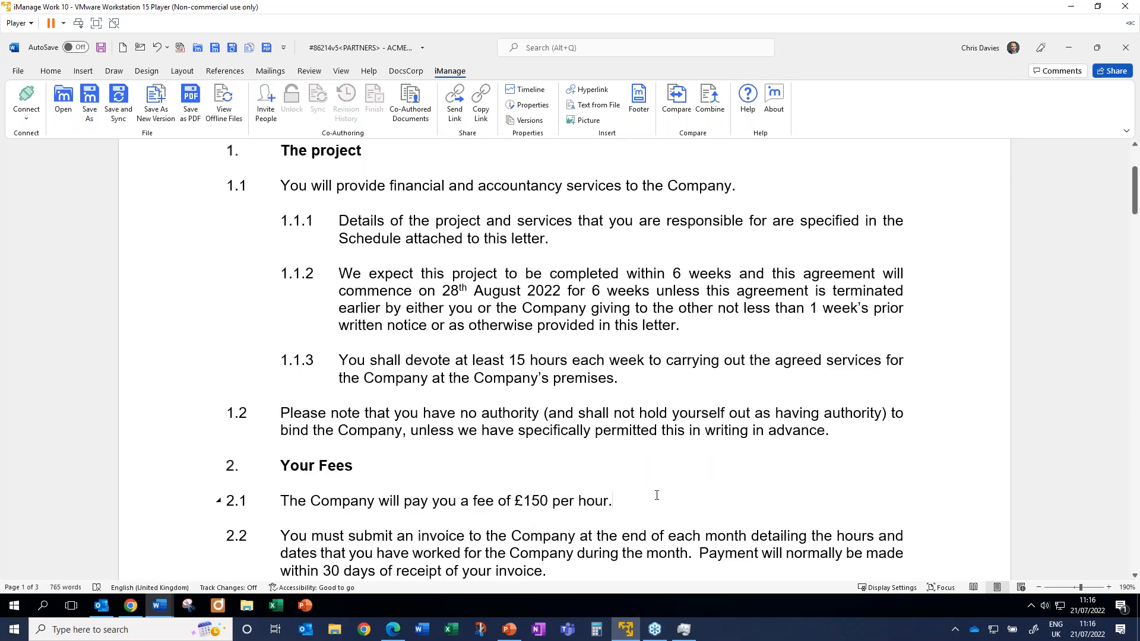
pyautogui.hotkey('ctrl', 'z')
pyautogui.hotkey('ctrl', 'z')
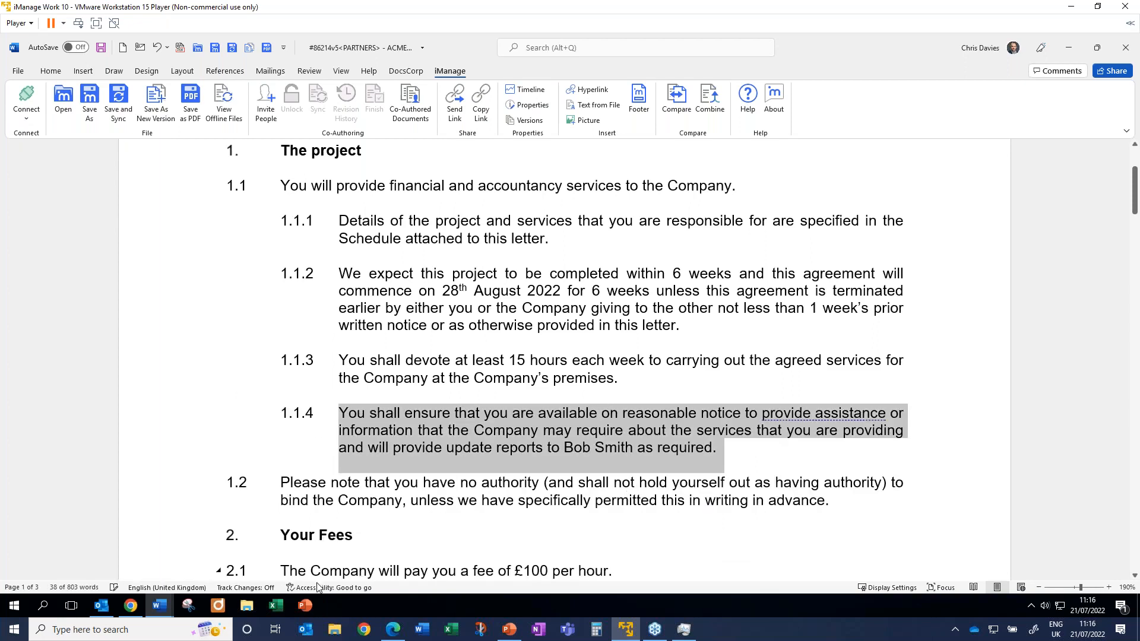
# Turn on Track Changes and delete clause 1.1.4 as a tracked edit
pyautogui.click(260, 587)
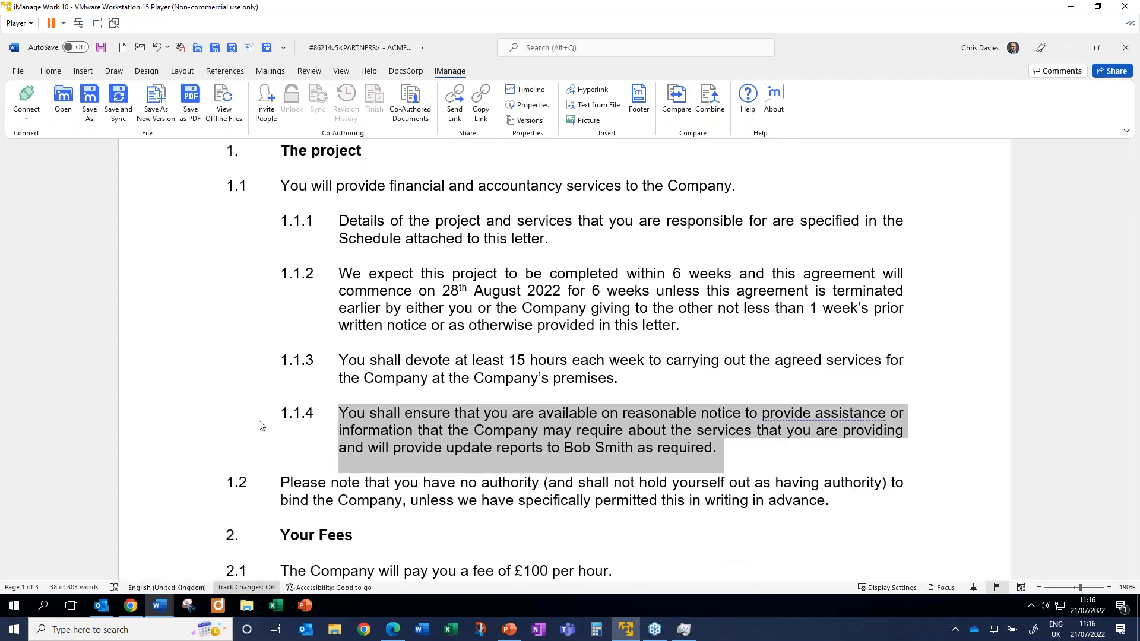
pyautogui.press('Delete')
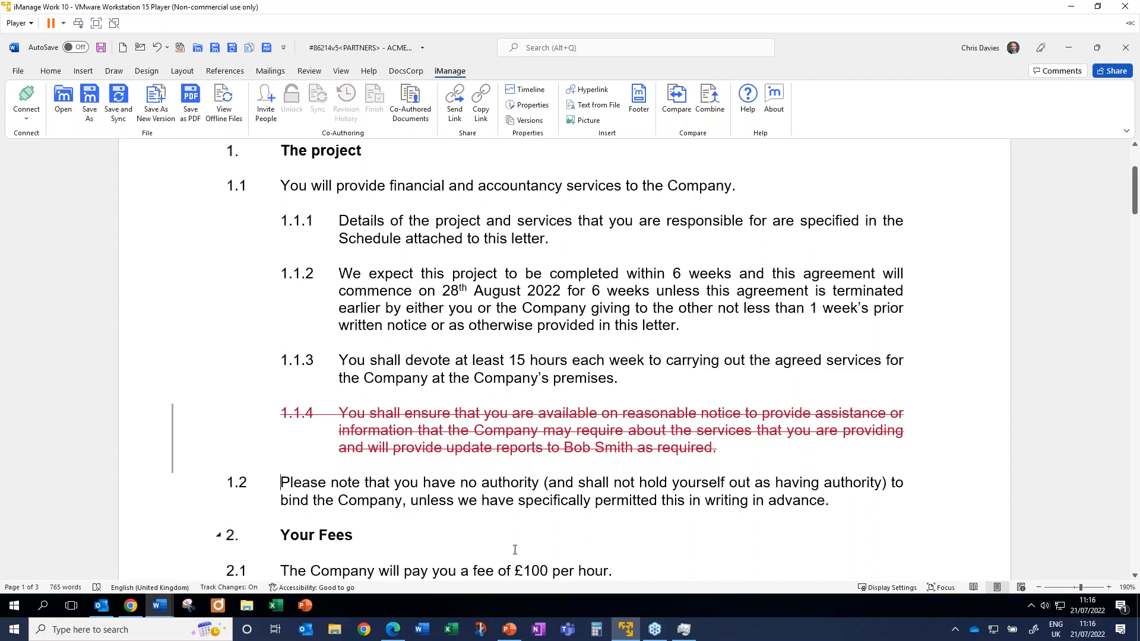
# Set the hourly fee in clause 2.1 to £150 as a tracked edit, and save and sync the document
pyautogui.moveTo(539, 572); pyautogui.dragTo(529, 573)
pyautogui.doubleClick(534, 572)
pyautogui.write('150')
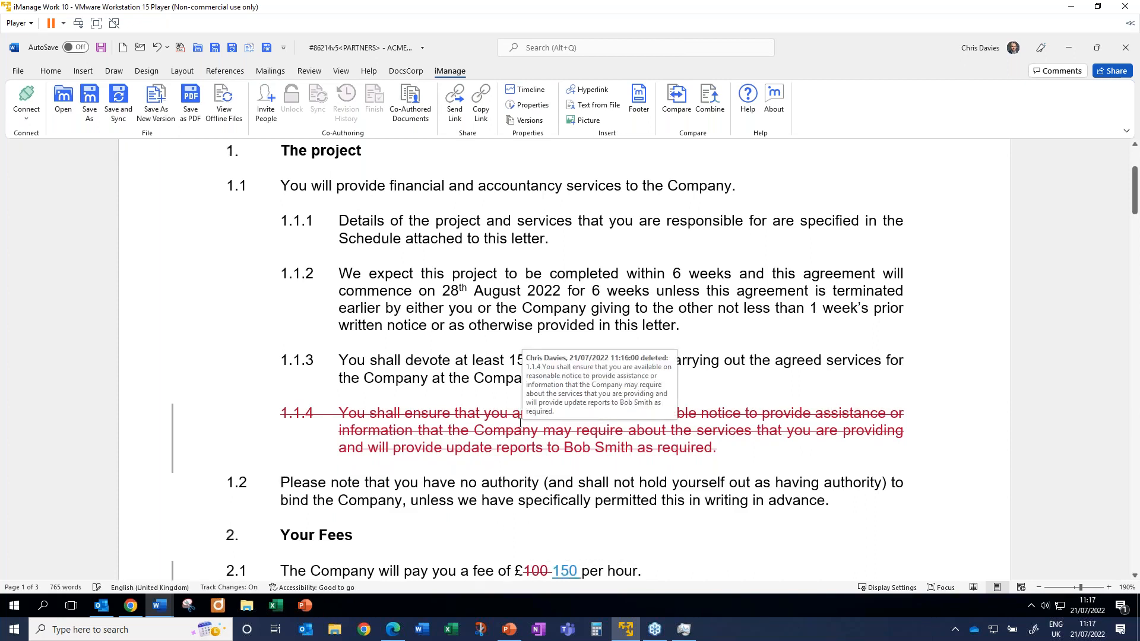
pyautogui.click(126, 115)
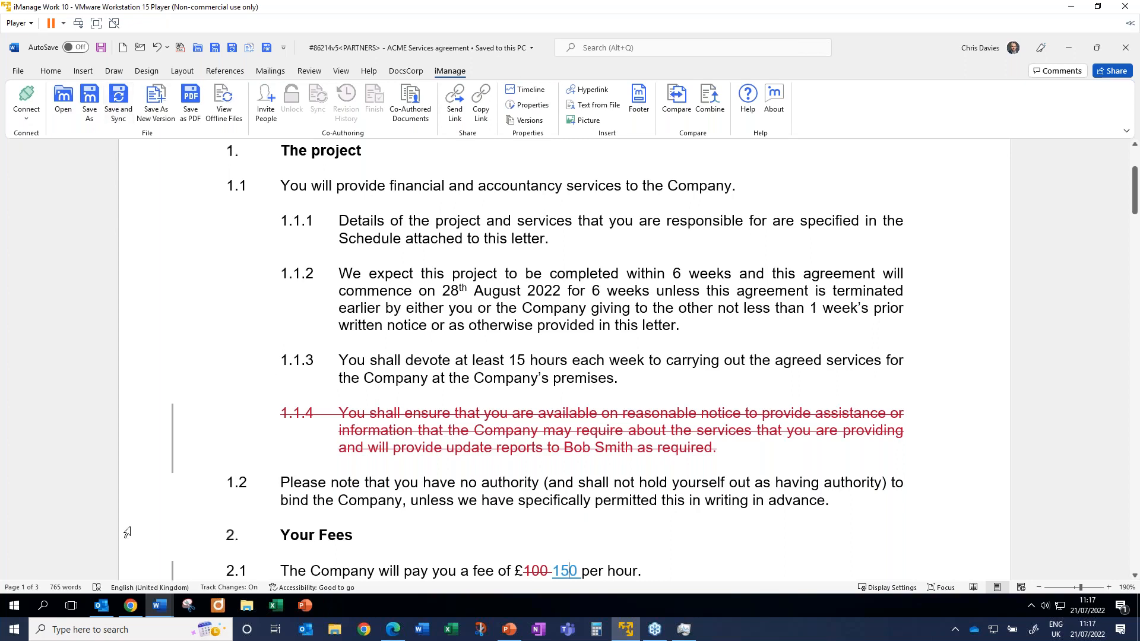
# Switch to iManage Work in Chrome and refresh the Documents folder to view Version 5 and its comment in the version list
pyautogui.click(130, 605)
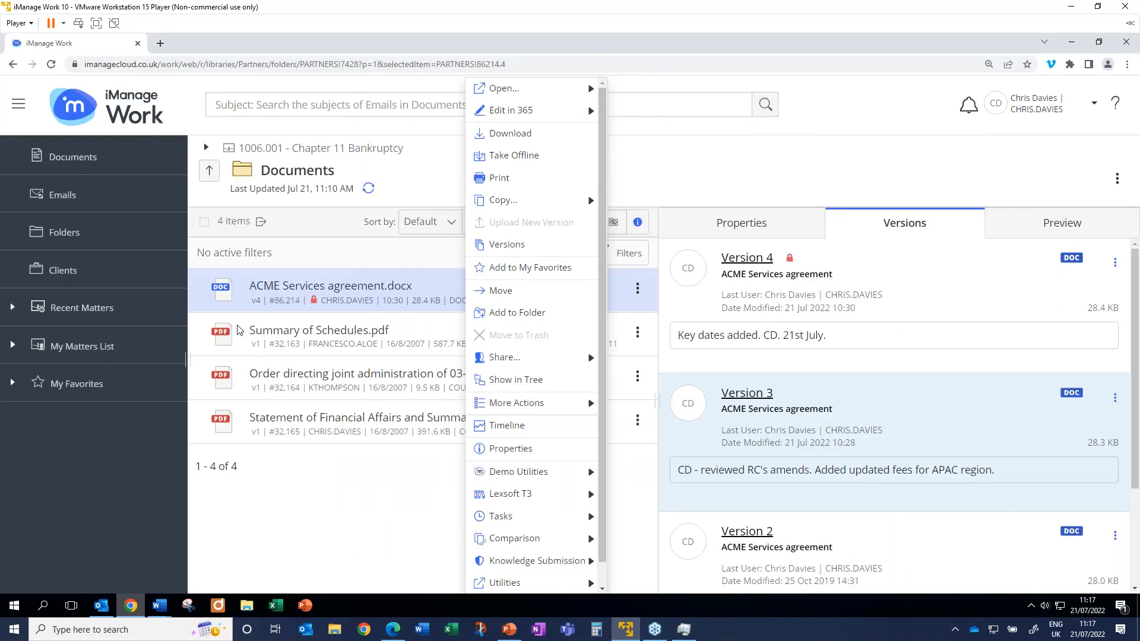
pyautogui.click(368, 189)
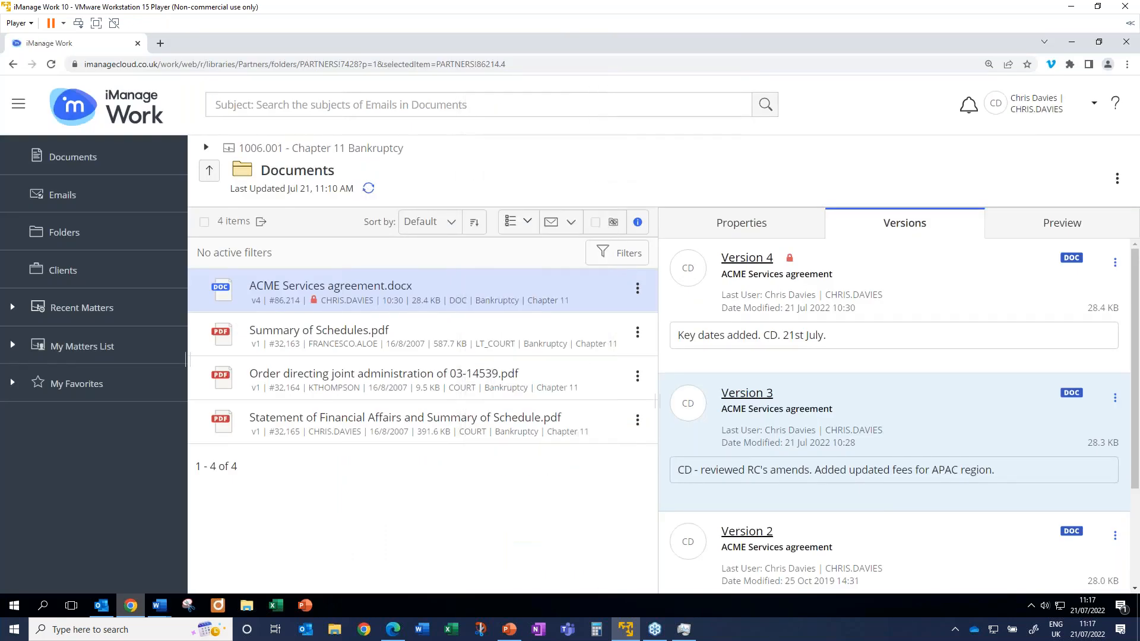
pyautogui.click(368, 189)
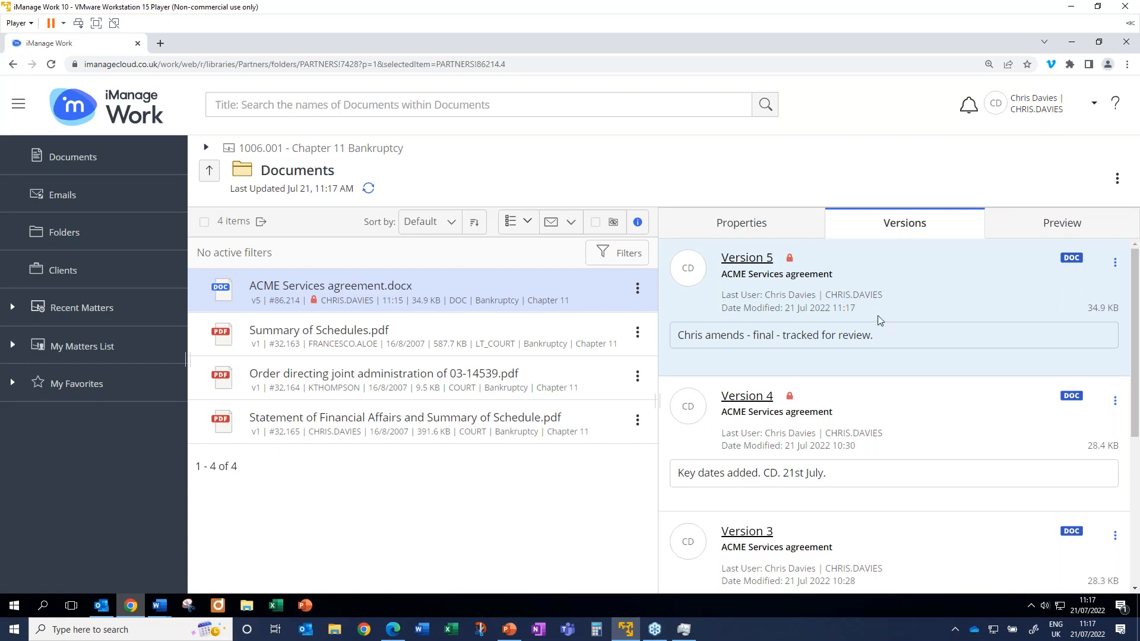
pyautogui.moveTo(879, 315)
pyautogui.mouseDown()
pyautogui.moveTo(719, 304)
pyautogui.moveTo(864, 297)
pyautogui.moveTo(873, 315)
pyautogui.mouseUp()
# Open the timeline of ACME Services agreement.docx, set its range to three months and look through the edit history
pyautogui.rightClick(596, 292)
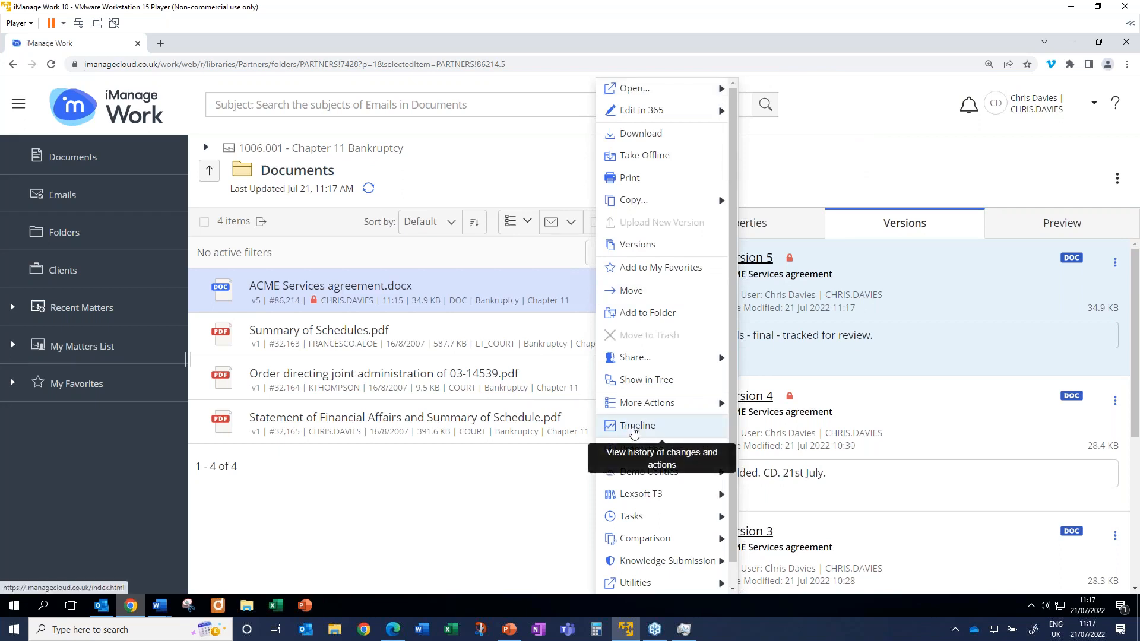
pyautogui.click(634, 430)
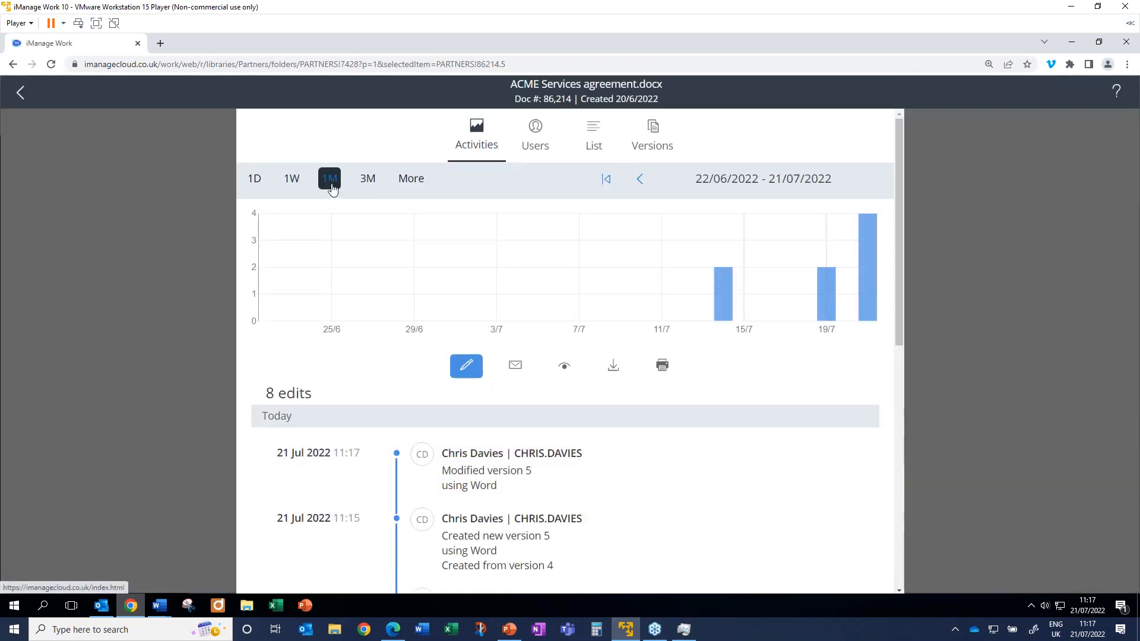
pyautogui.click(410, 180)
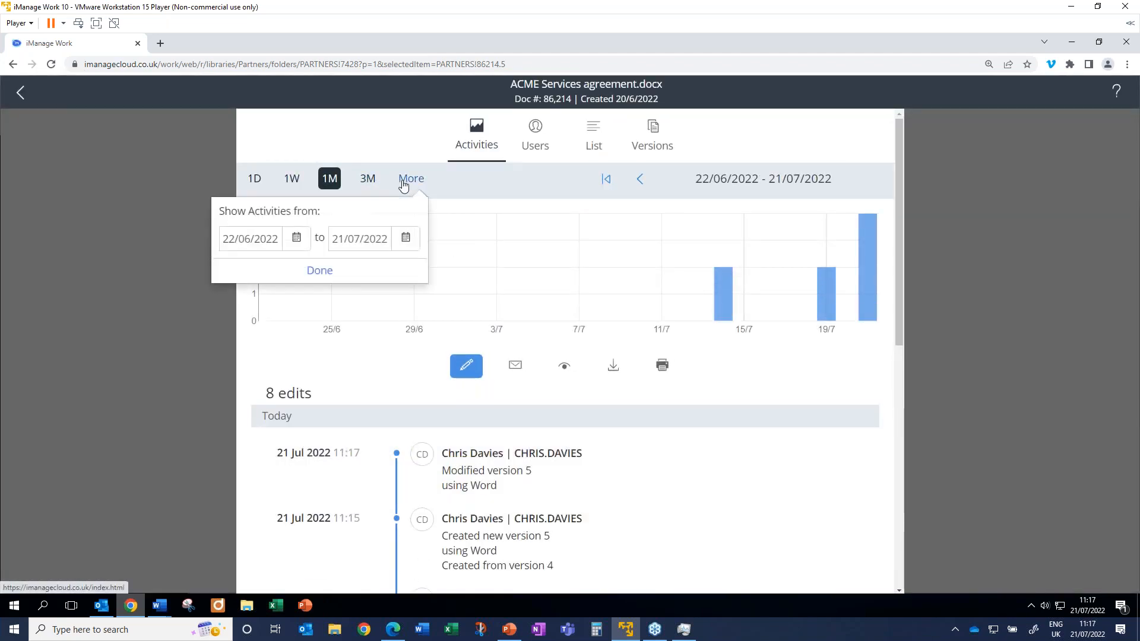
pyautogui.click(358, 179)
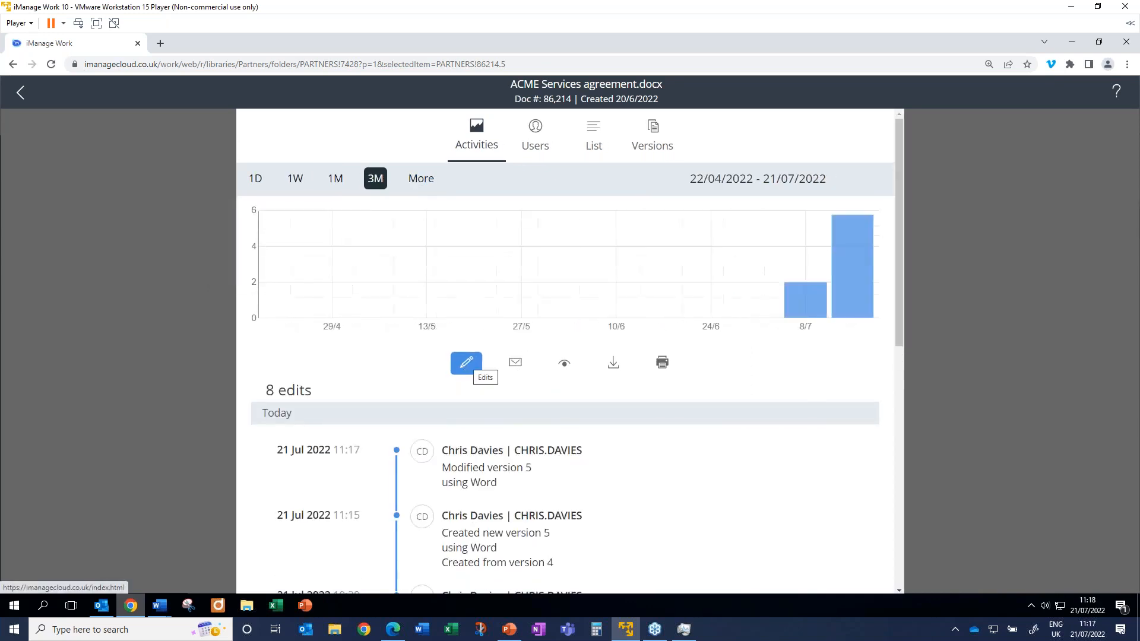
pyautogui.scroll(-2, 609, 480)
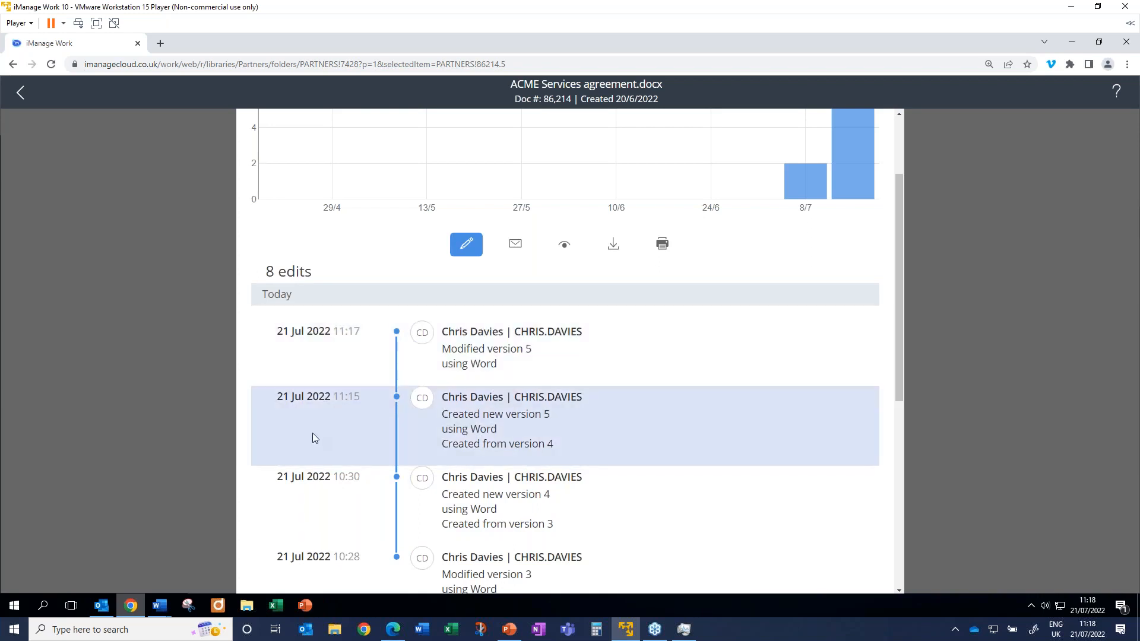
pyautogui.scroll(2, 355, 412)
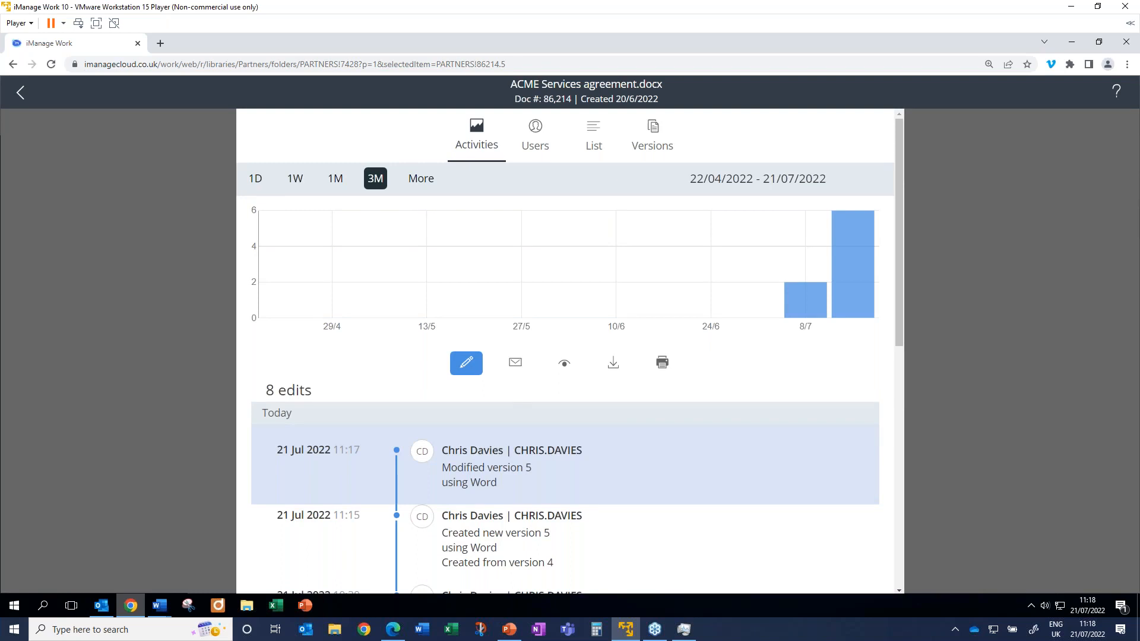
pyautogui.scroll(-9, 643, 482)
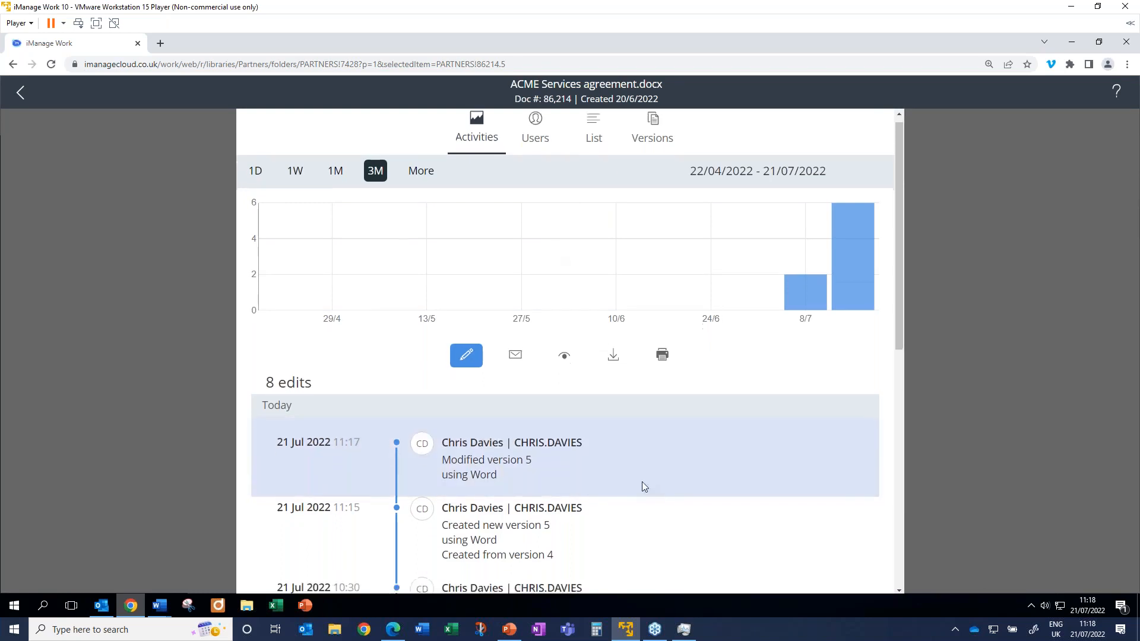
pyautogui.scroll(9, 644, 487)
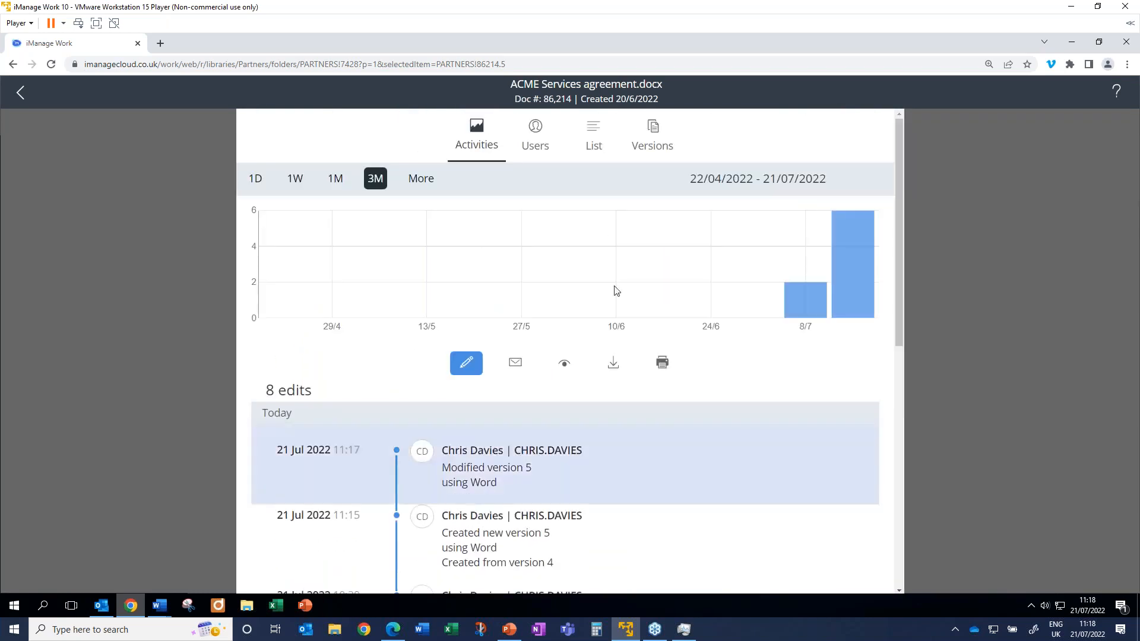
# Show the timeline as a full activity list and examine the check-in, check-out and version entries
pyautogui.click(590, 131)
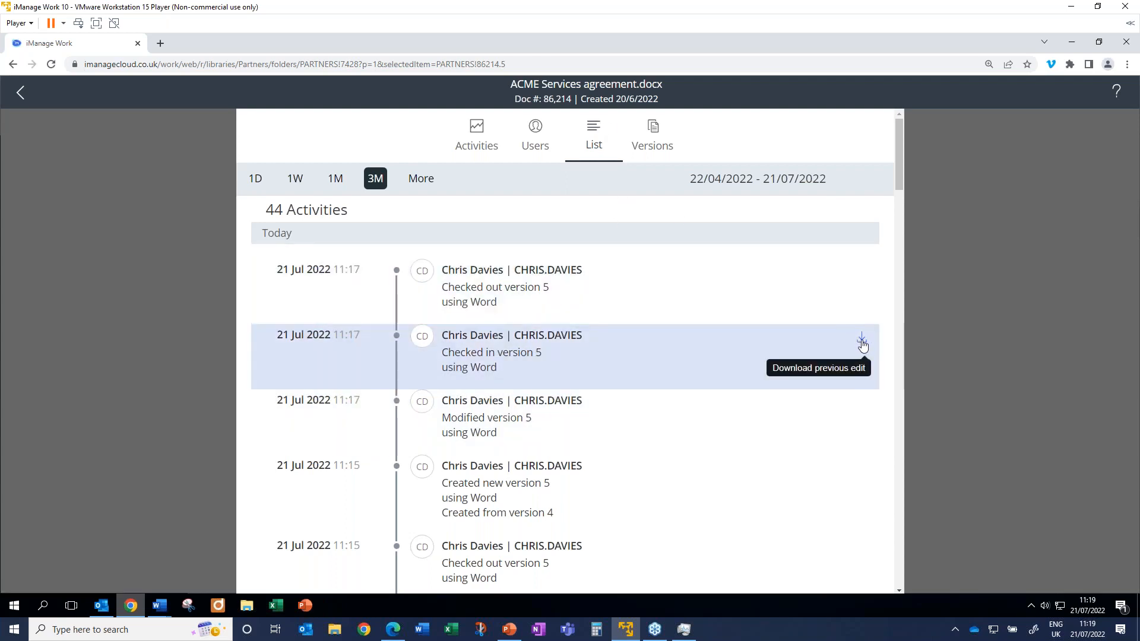
pyautogui.scroll(-2, 831, 398)
pyautogui.scroll(-15, 832, 404)
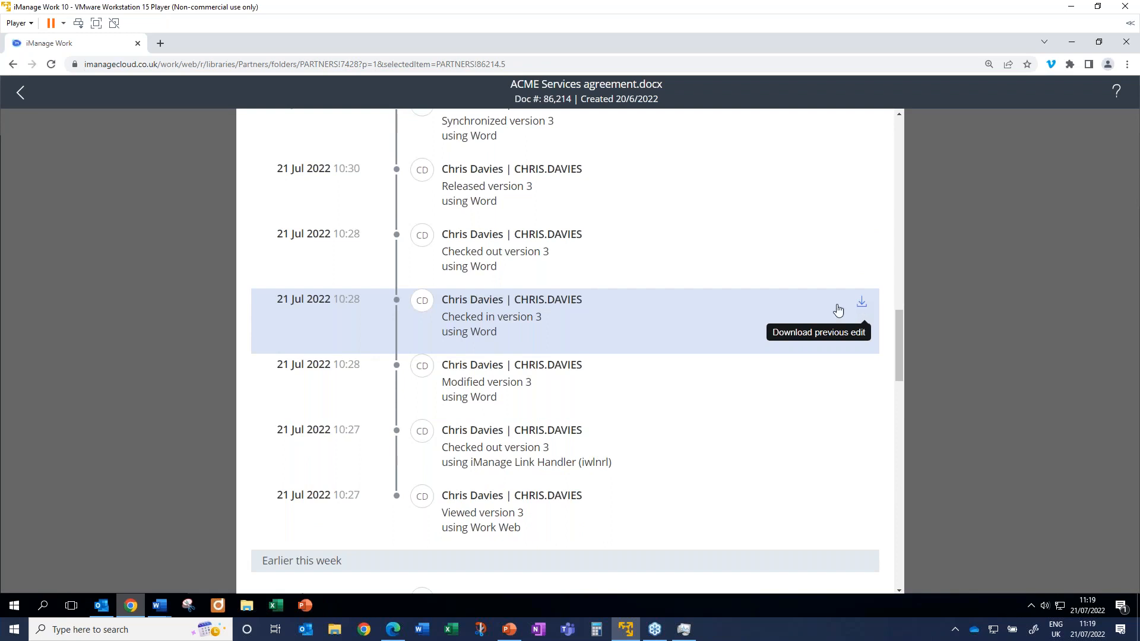
pyautogui.scroll(8, 768, 310)
pyautogui.scroll(5, 769, 310)
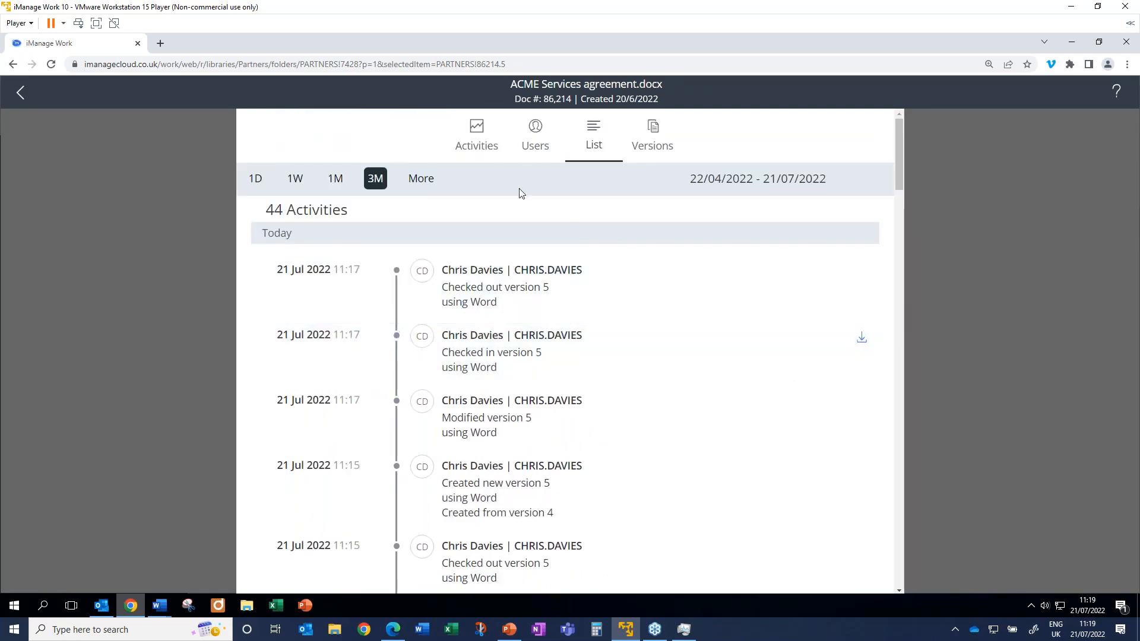
# Filter the timeline's activity chart to emails, examine which versions were emailed, and return to the Documents folder
pyautogui.click(464, 140)
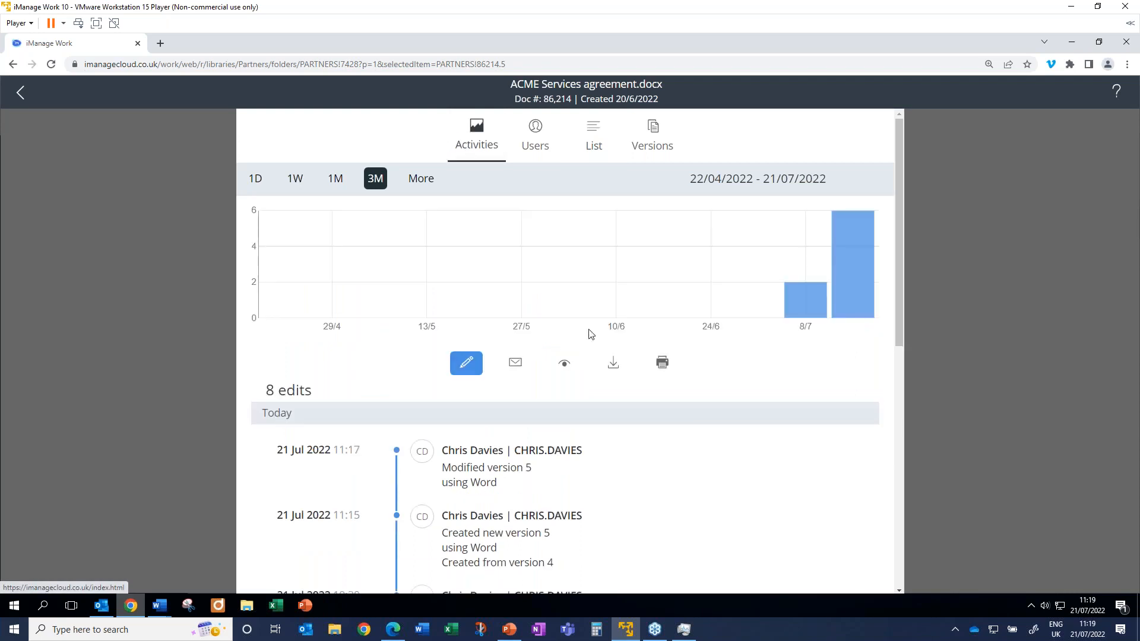
pyautogui.scroll(-2, 588, 332)
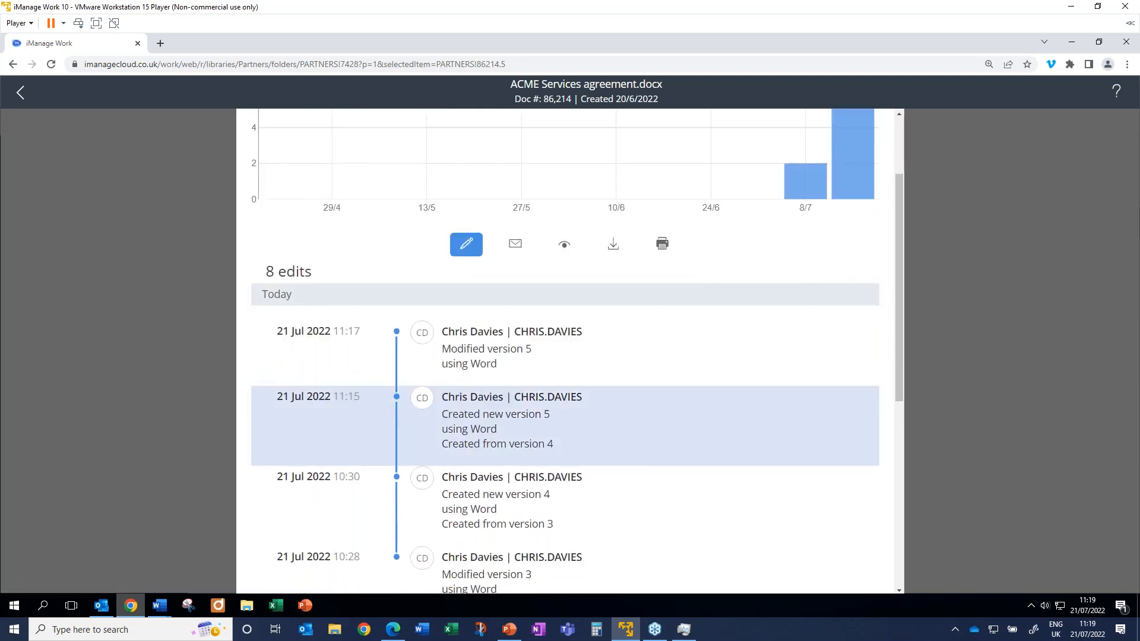
pyautogui.click(516, 245)
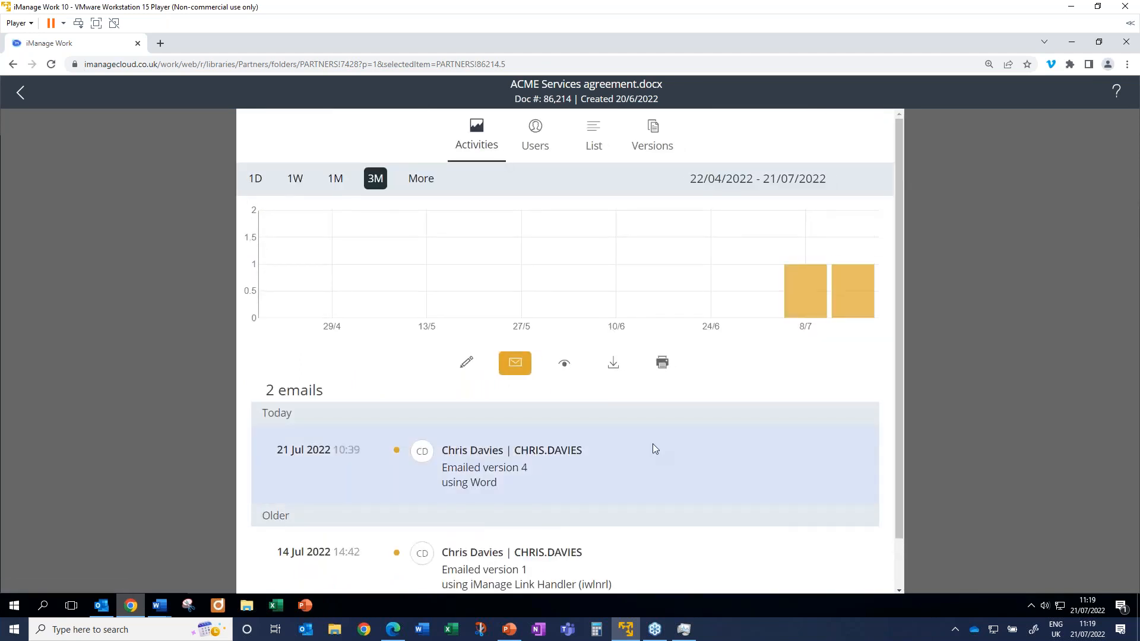
pyautogui.scroll(-1, 653, 444)
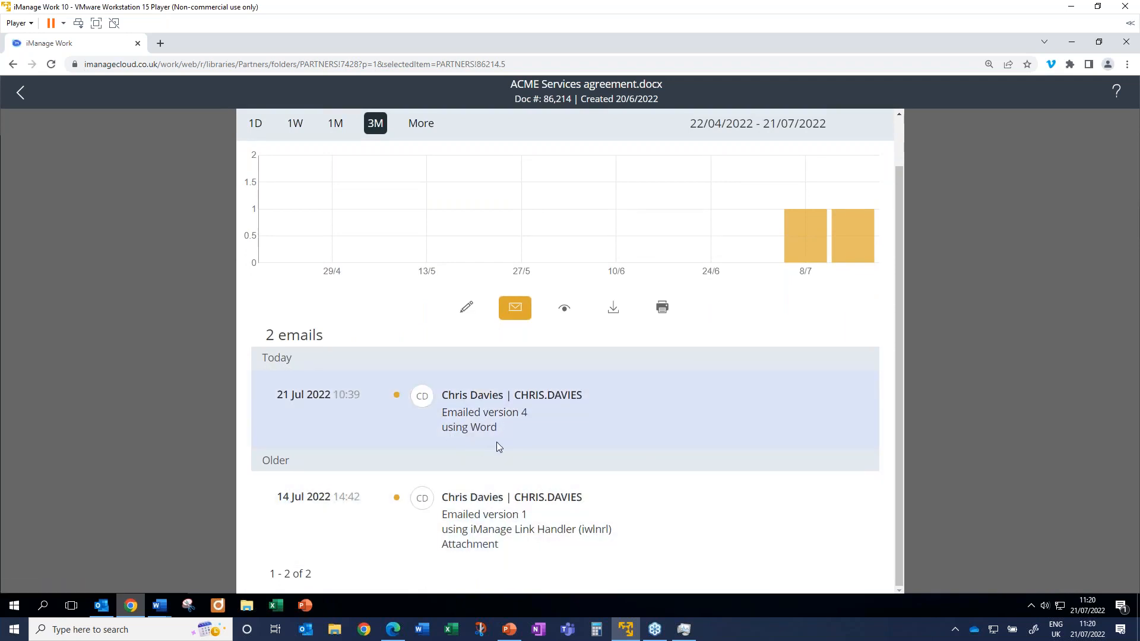
pyautogui.click(17, 94)
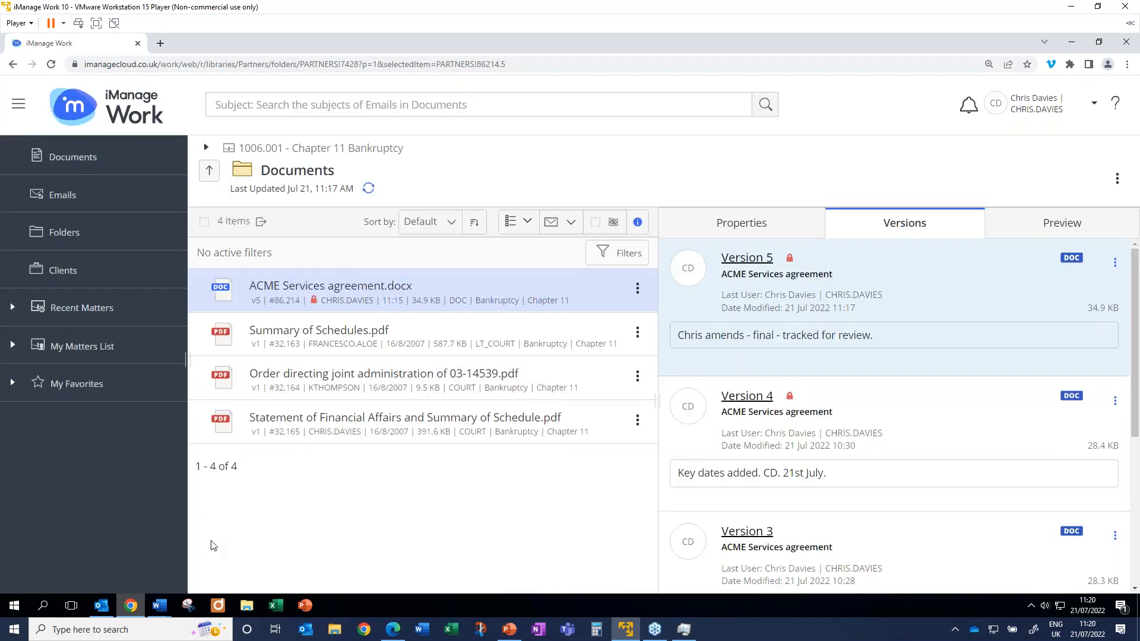
# Switch to the ACME Services agreement in Word and look over its tracked changes
pyautogui.click(160, 606)
pyautogui.click(156, 612)
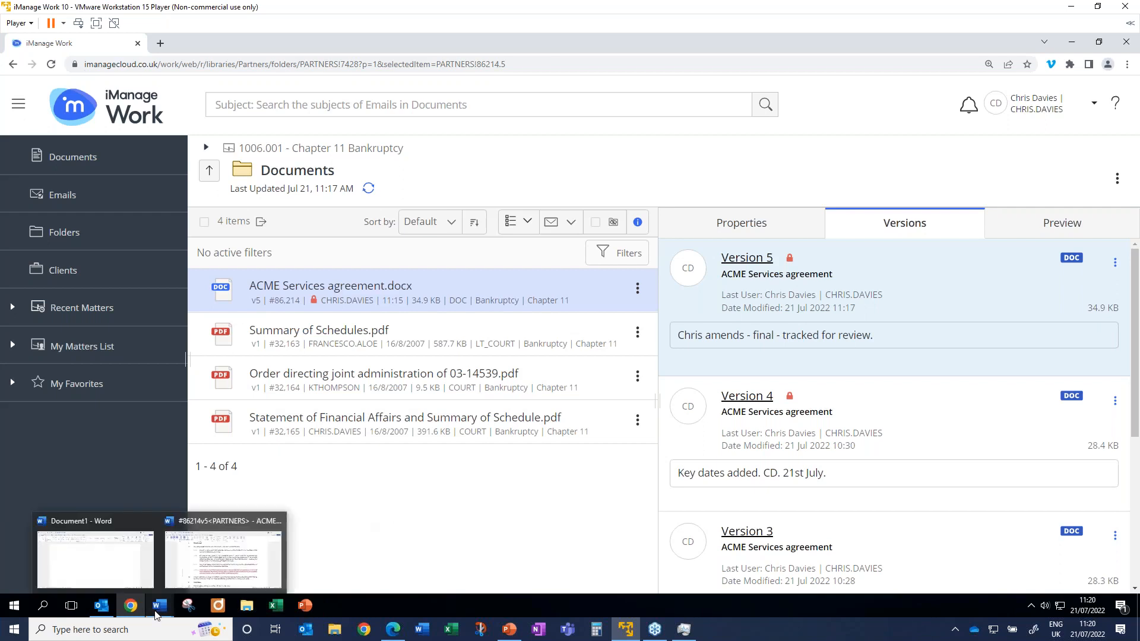
pyautogui.click(203, 568)
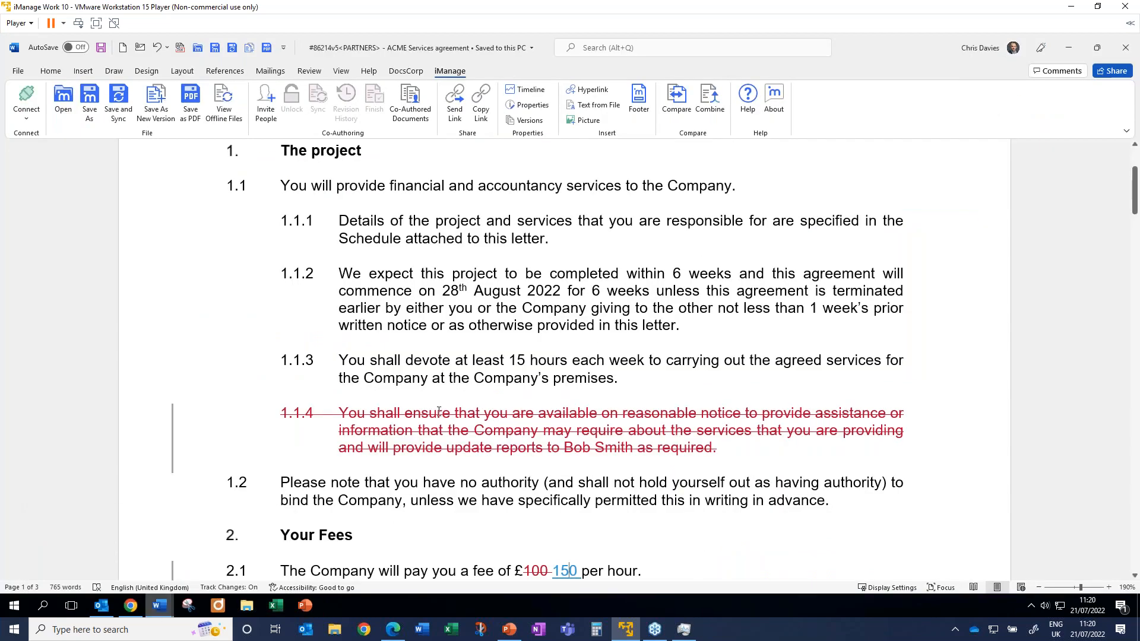
pyautogui.scroll(5, 438, 411)
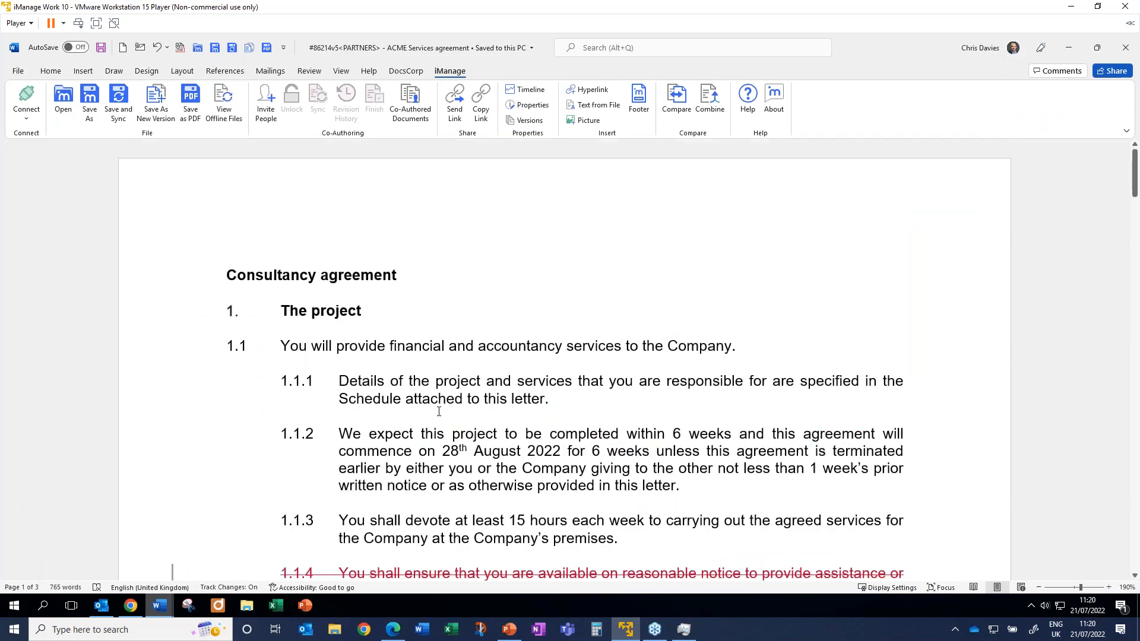
pyautogui.scroll(-4, 439, 411)
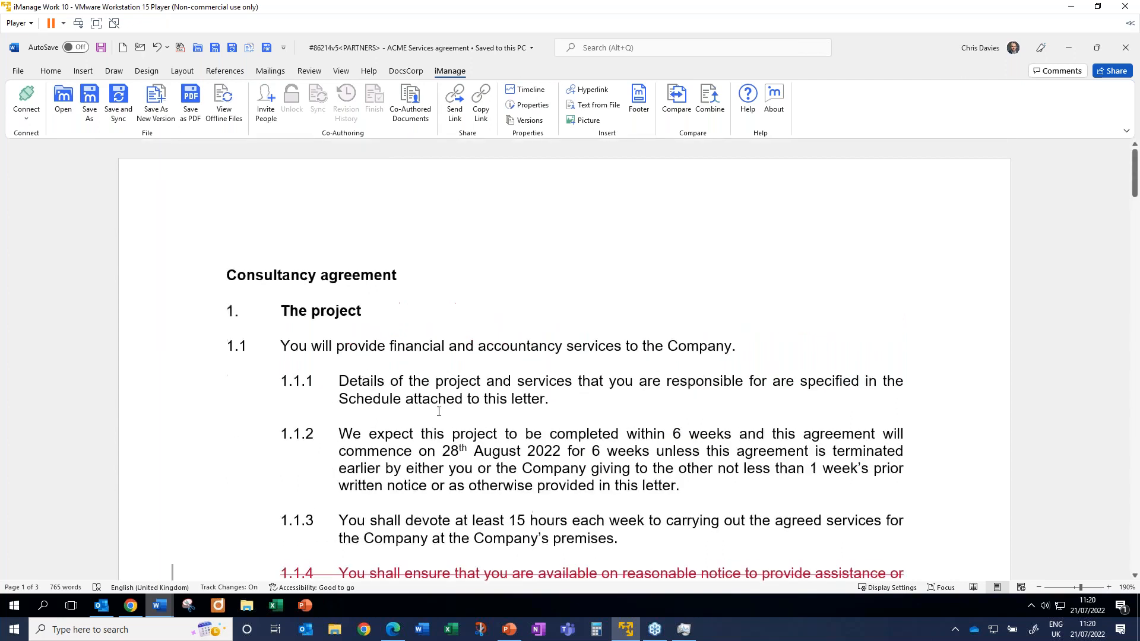
pyautogui.scroll(-5, 437, 401)
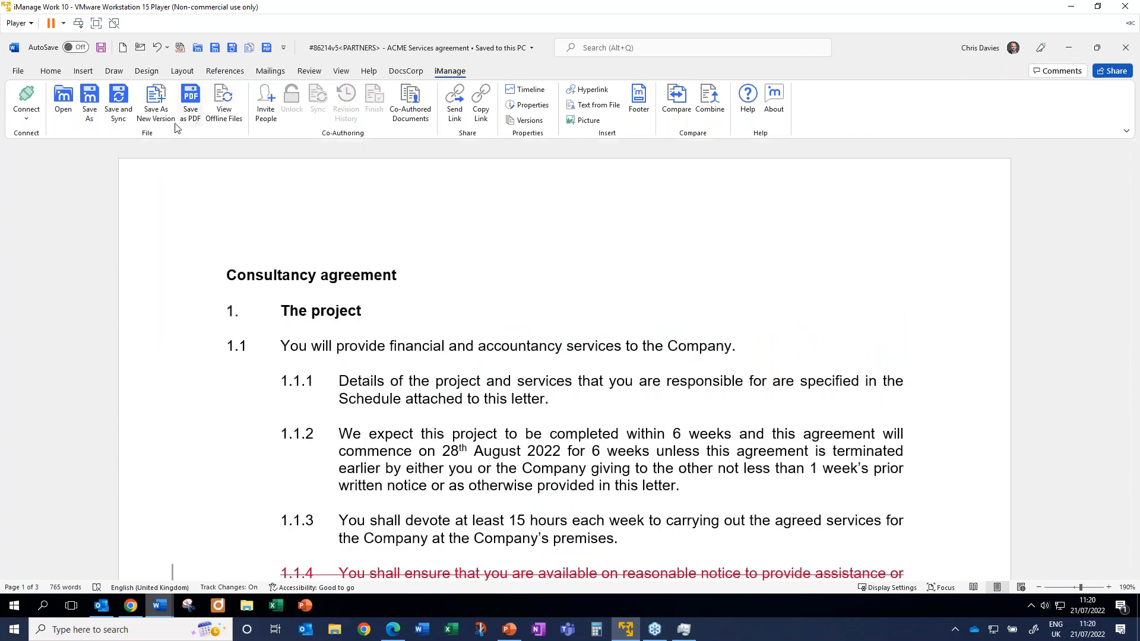
# Save the agreement as a new version, replacing the comment's "tracked for review." with "reviewed by", the reviewer's name and "- clean copy"
pyautogui.click(173, 122)
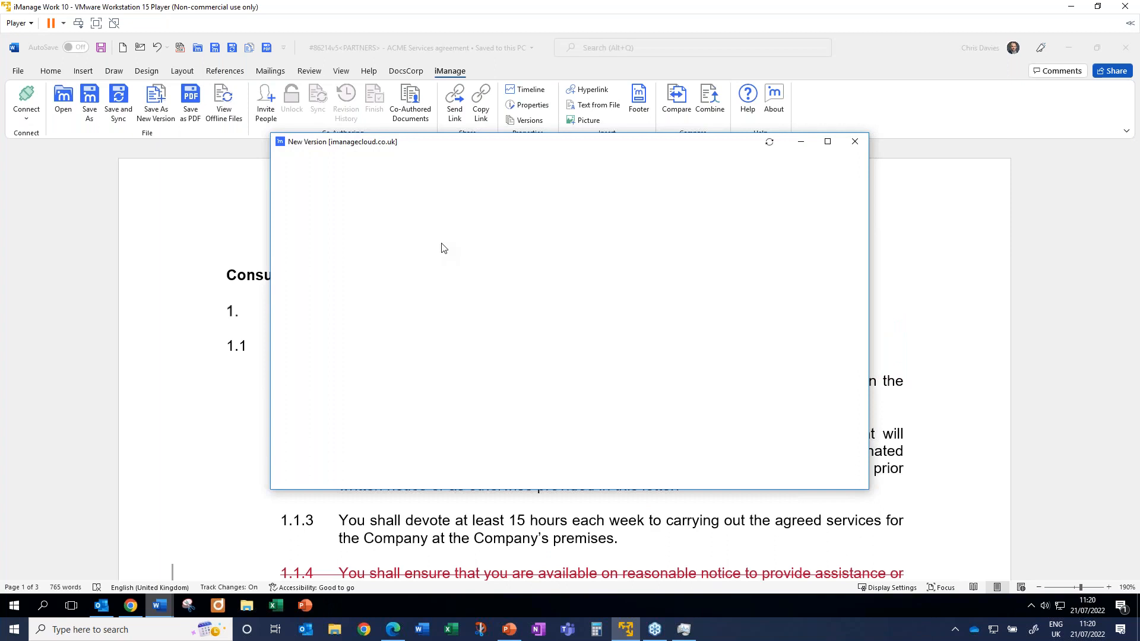
pyautogui.click(484, 254)
pyautogui.moveTo(491, 254); pyautogui.dragTo(389, 254)
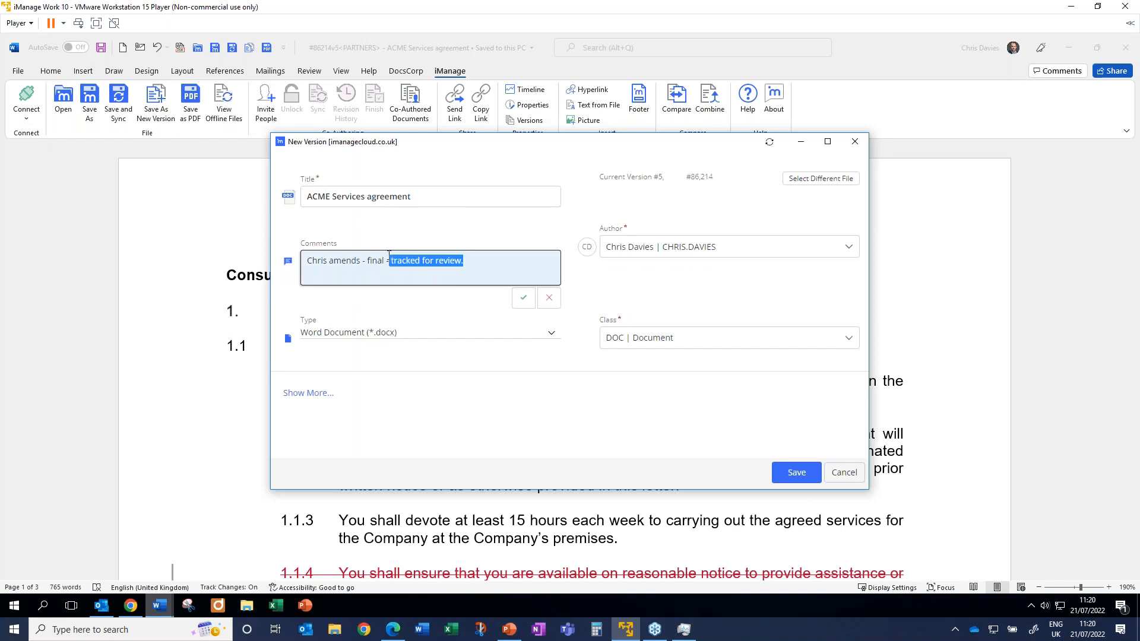
pyautogui.write('re')
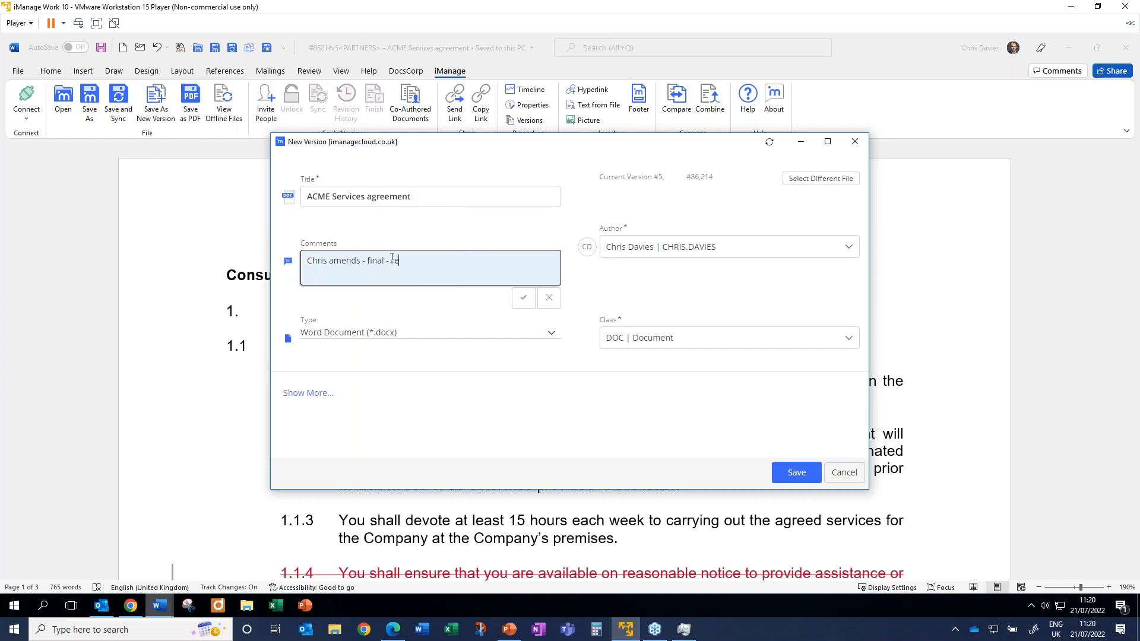
pyautogui.write('viewd by RA - clean copy')
pyautogui.moveTo(409, 265); pyautogui.dragTo(414, 265)
pyautogui.write('we')
pyautogui.doubleClick(446, 261)
pyautogui.click(448, 259)
pyautogui.write('ah')
pyautogui.press('Delete')
pyautogui.press('BackSpace')
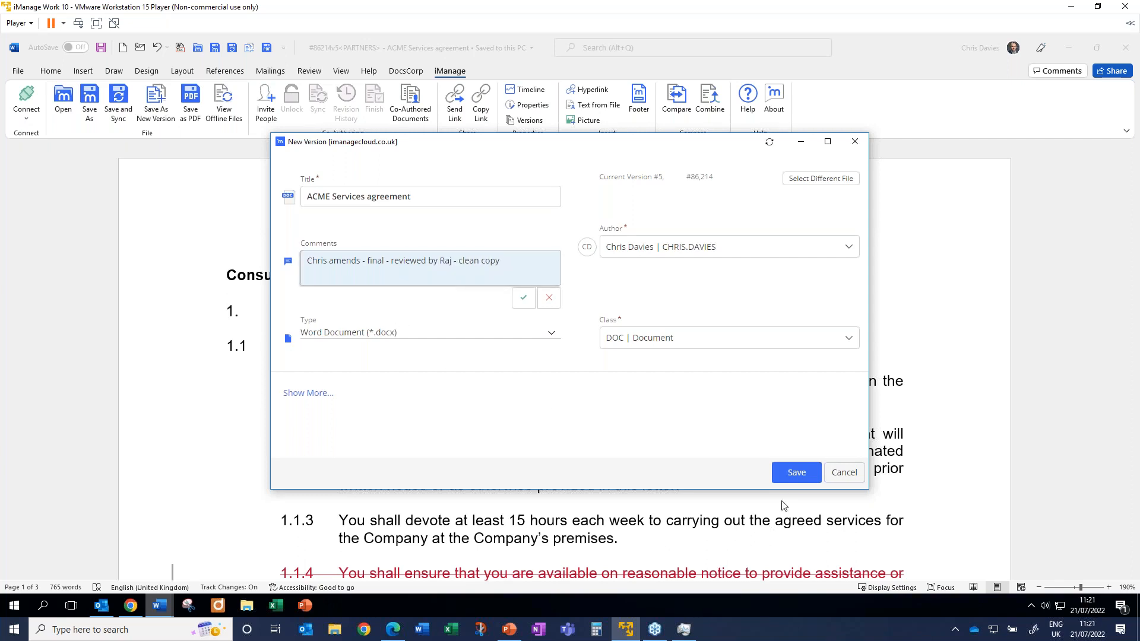
pyautogui.click(799, 477)
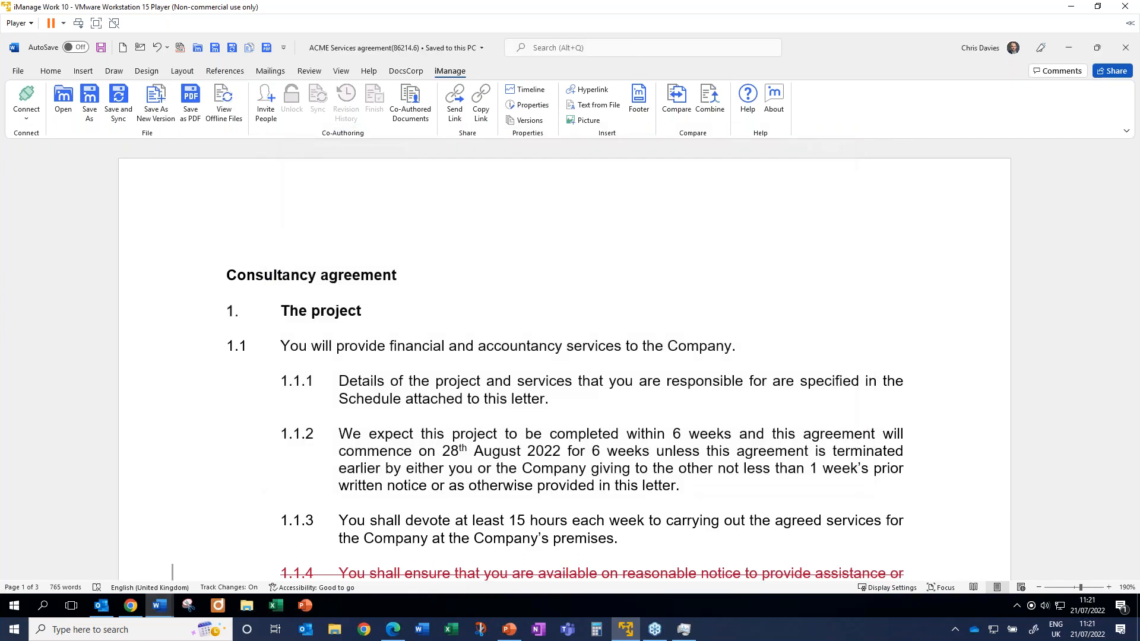
# Accept all changes and stop tracking, and save and sync the clean document
pyautogui.click(315, 76)
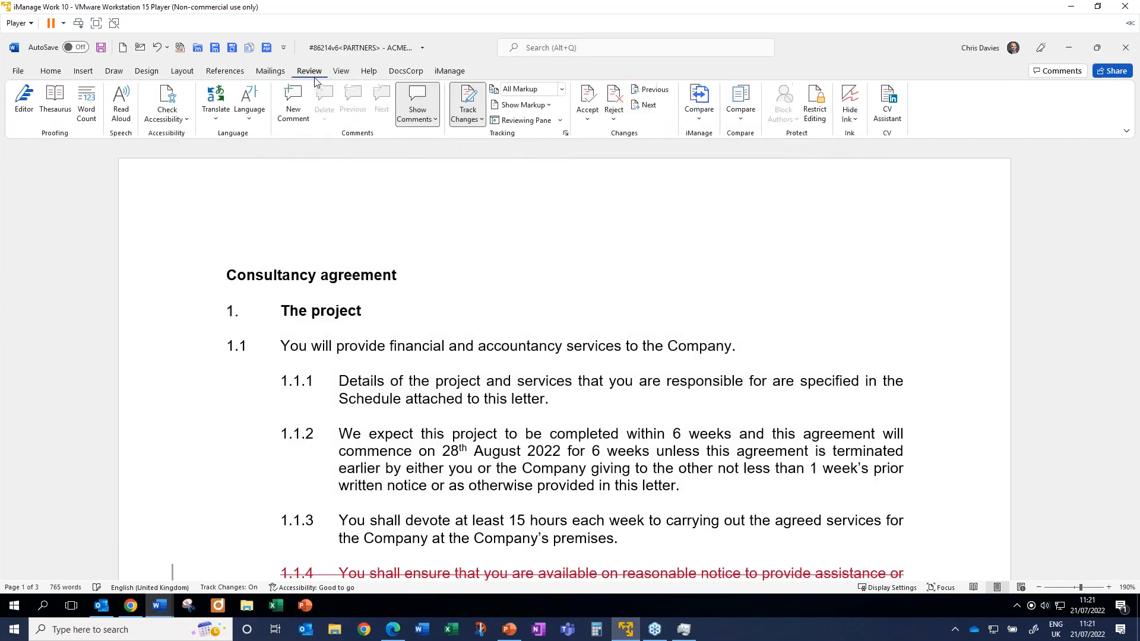
pyautogui.click(587, 113)
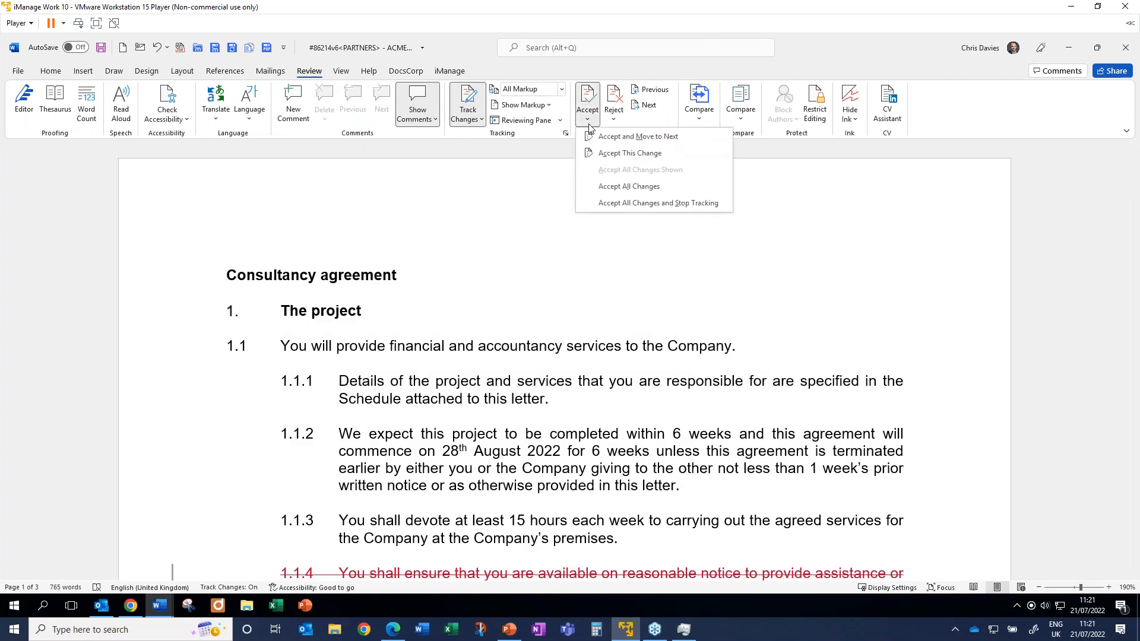
pyautogui.click(647, 202)
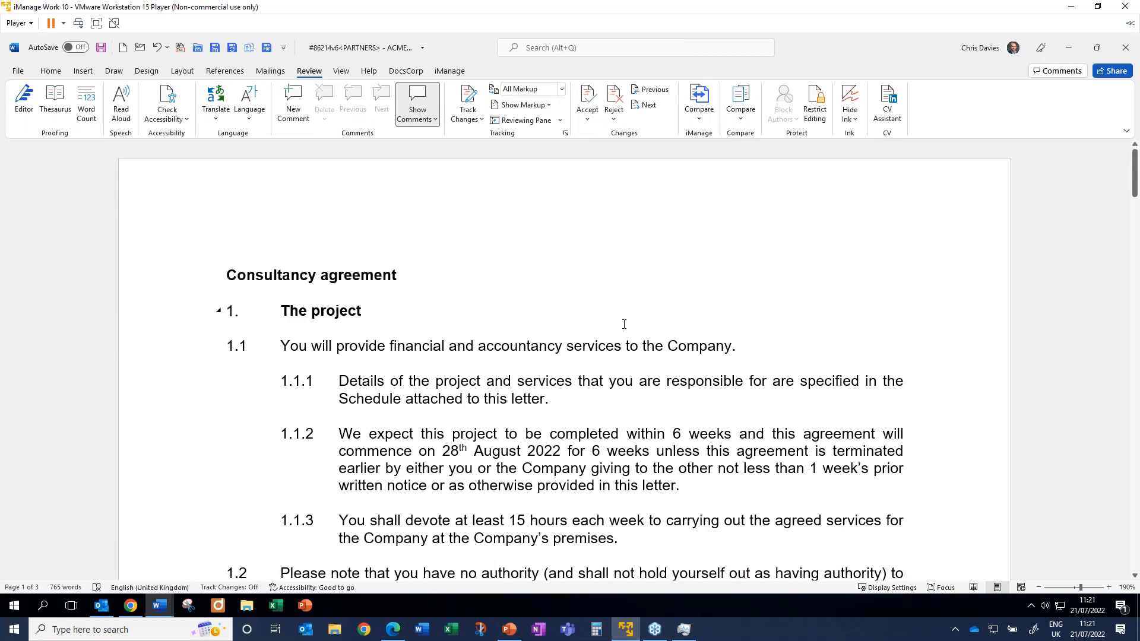
pyautogui.click(450, 71)
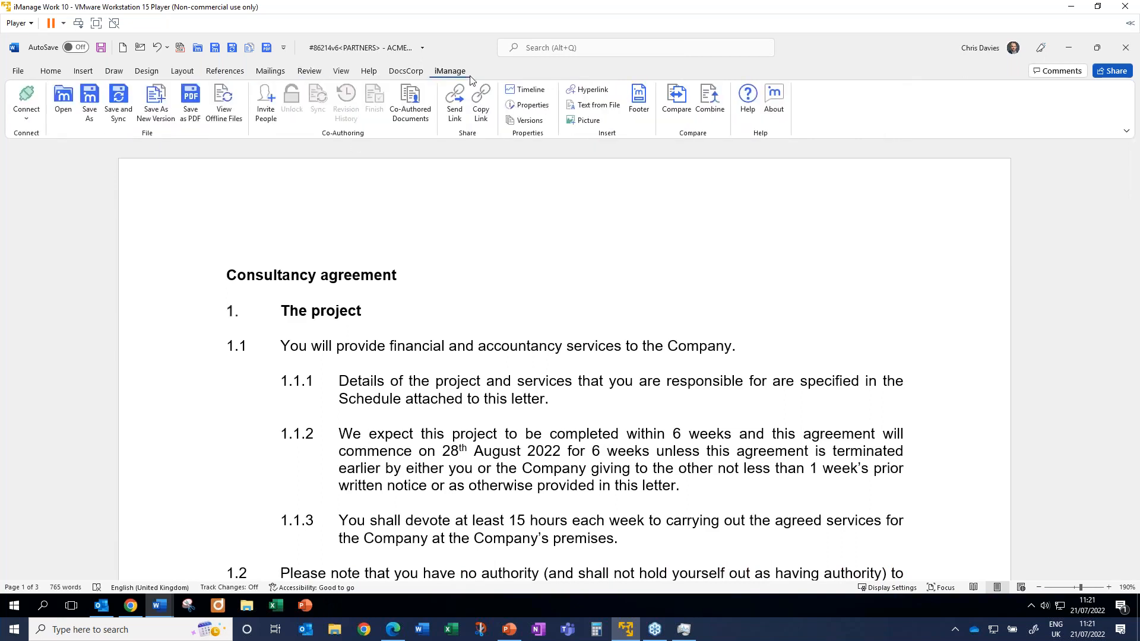
pyautogui.click(122, 119)
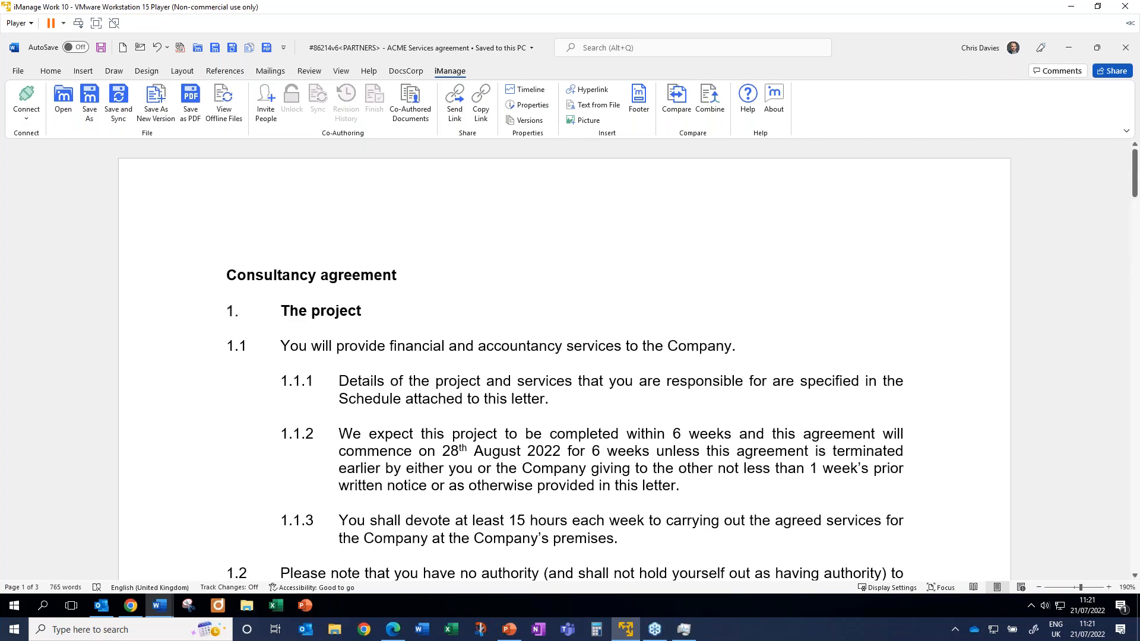
# Show the document's iManage versions in Word, examine Version 6's last user and modified date, and open its comment for editing
pyautogui.click(529, 121)
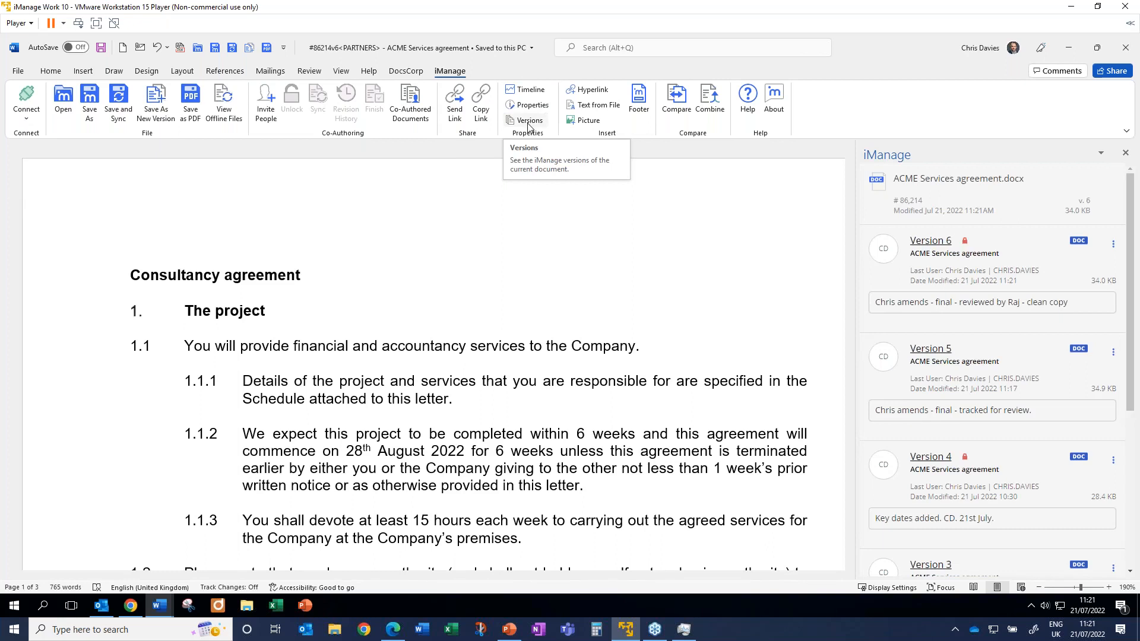
pyautogui.click(48, 71)
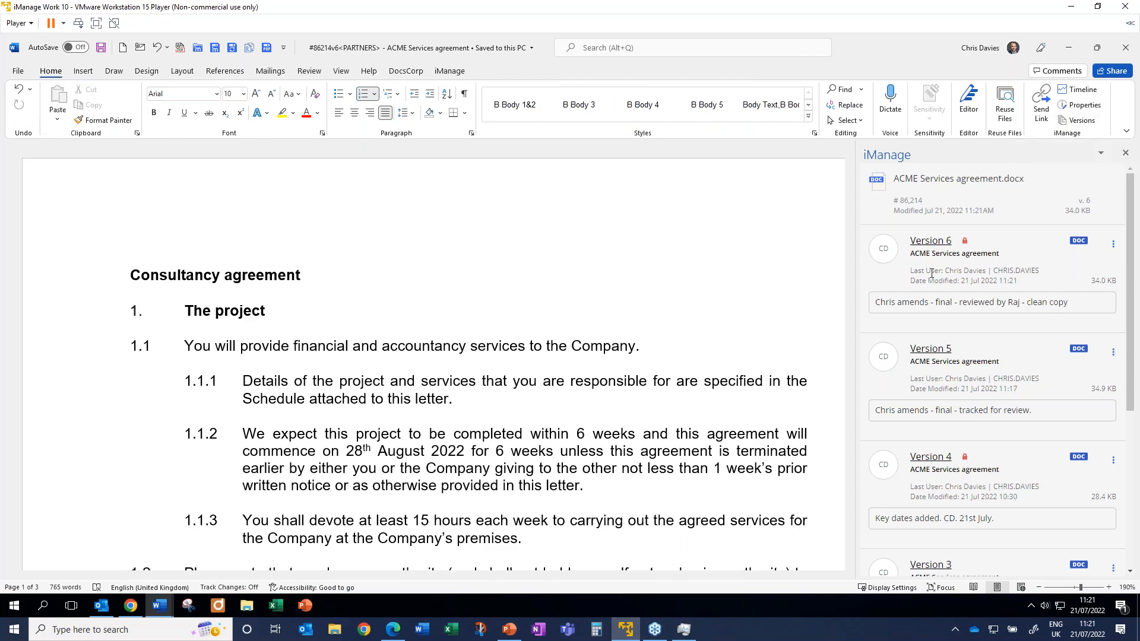
pyautogui.moveTo(912, 271); pyautogui.dragTo(1028, 283)
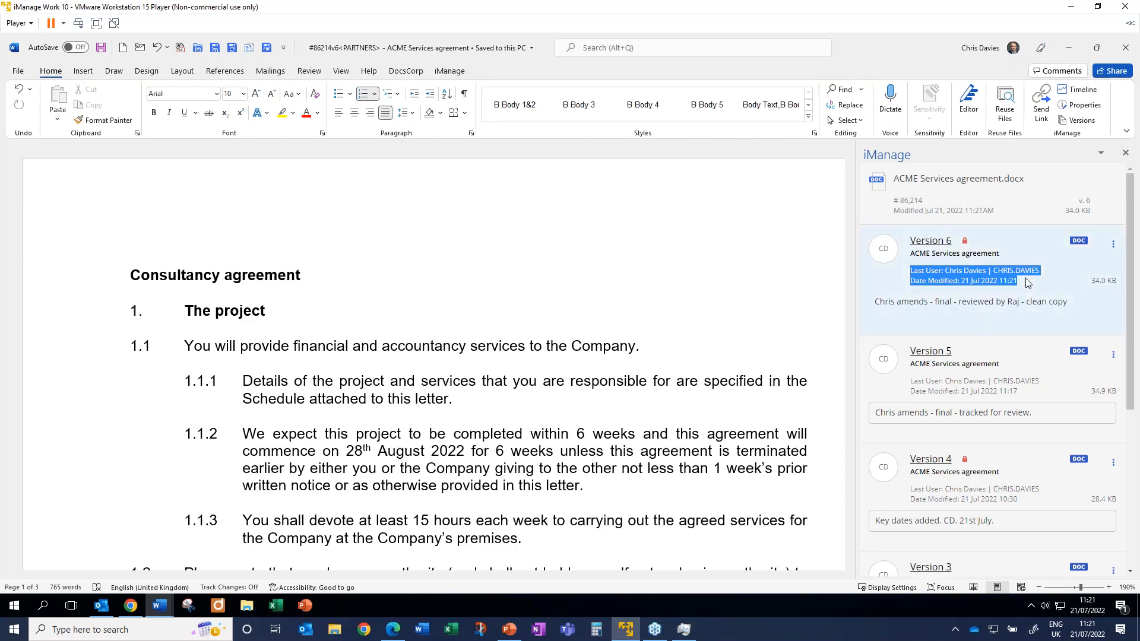
pyautogui.click(1042, 303)
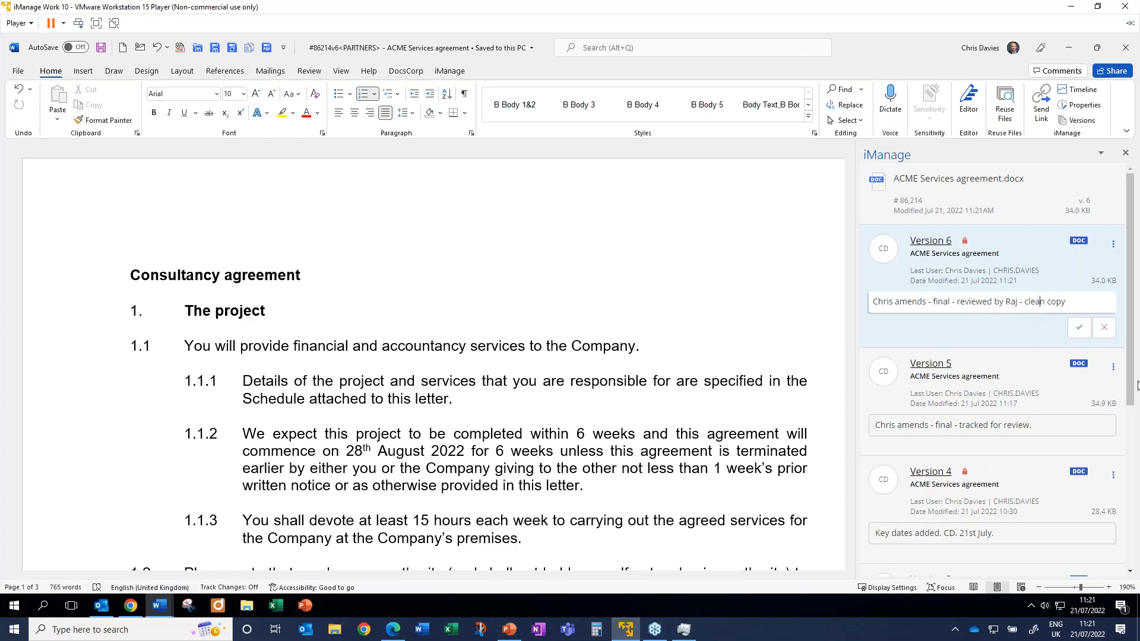
# Set up an iManage comparison of Version 5 against Version 6 of the ACME Services agreement
pyautogui.click(1108, 369)
pyautogui.click(1113, 353)
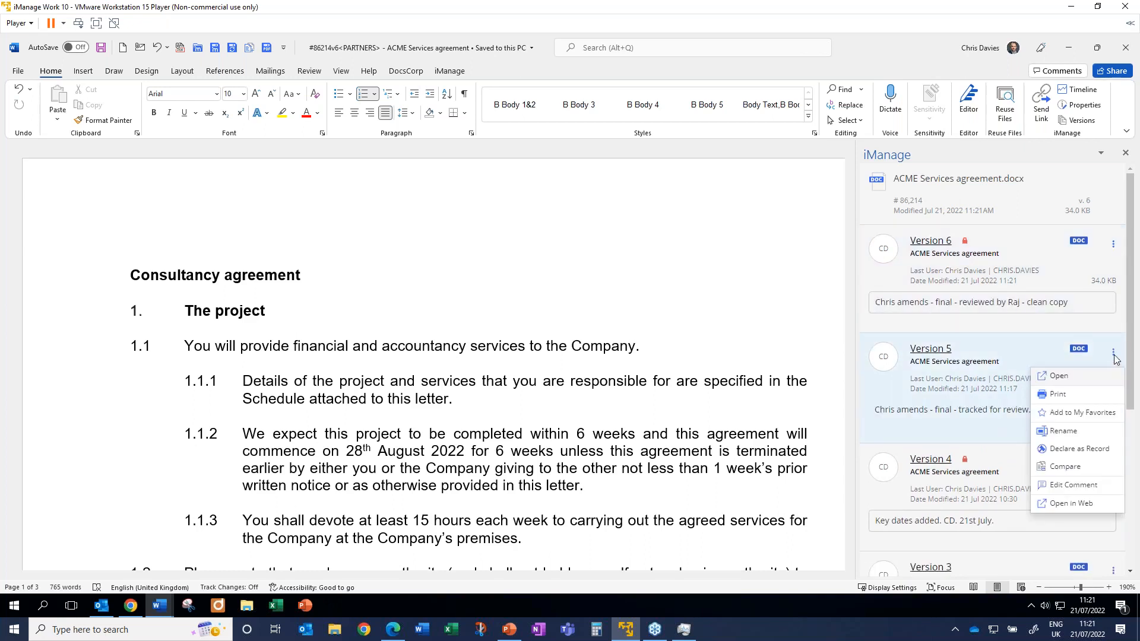
pyautogui.click(1077, 472)
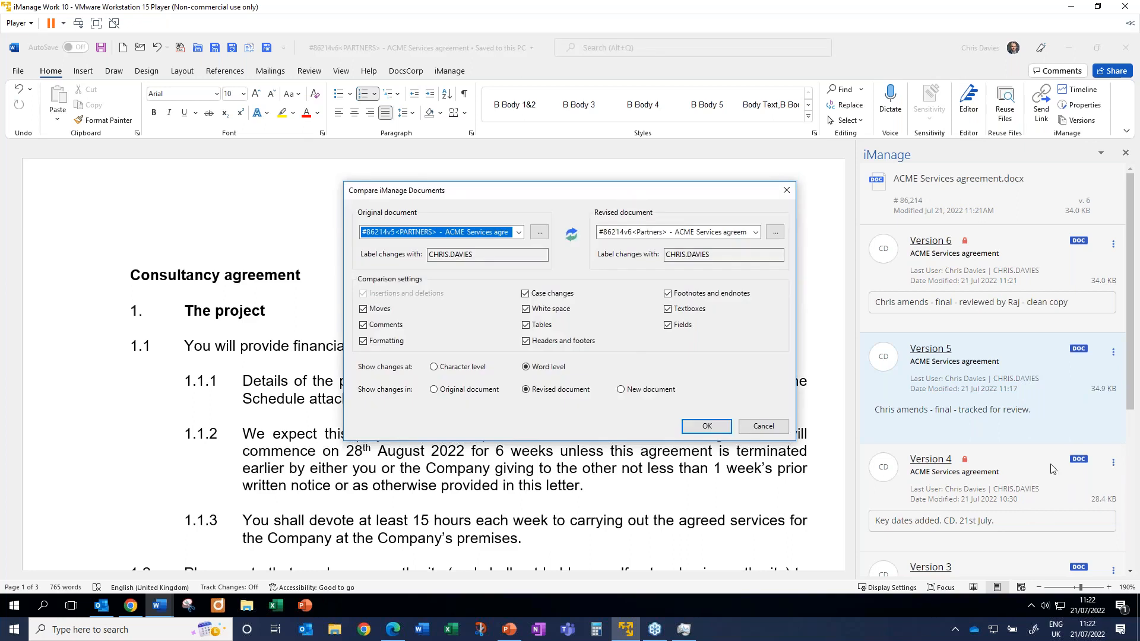
pyautogui.moveTo(389, 236)
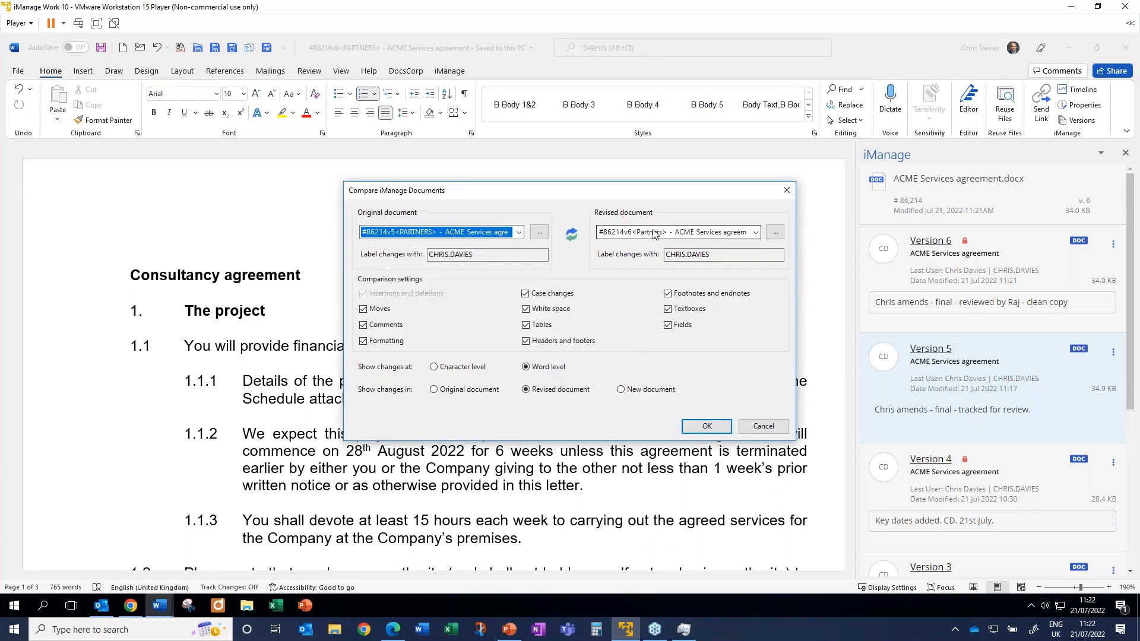
pyautogui.moveTo(655, 234)
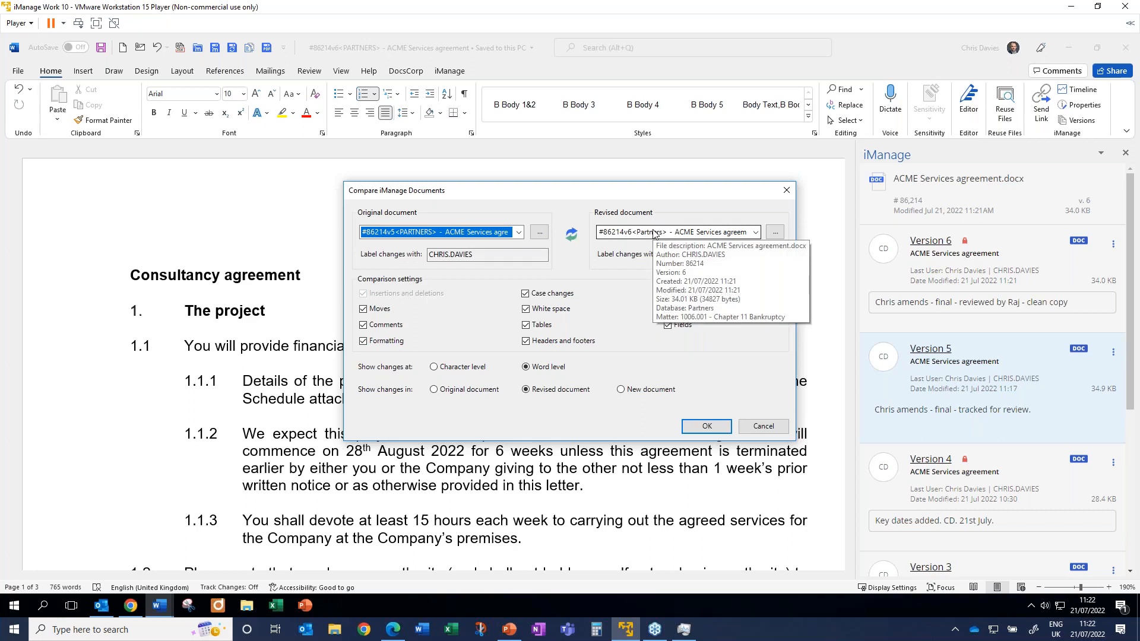
pyautogui.click(755, 235)
pyautogui.click(764, 236)
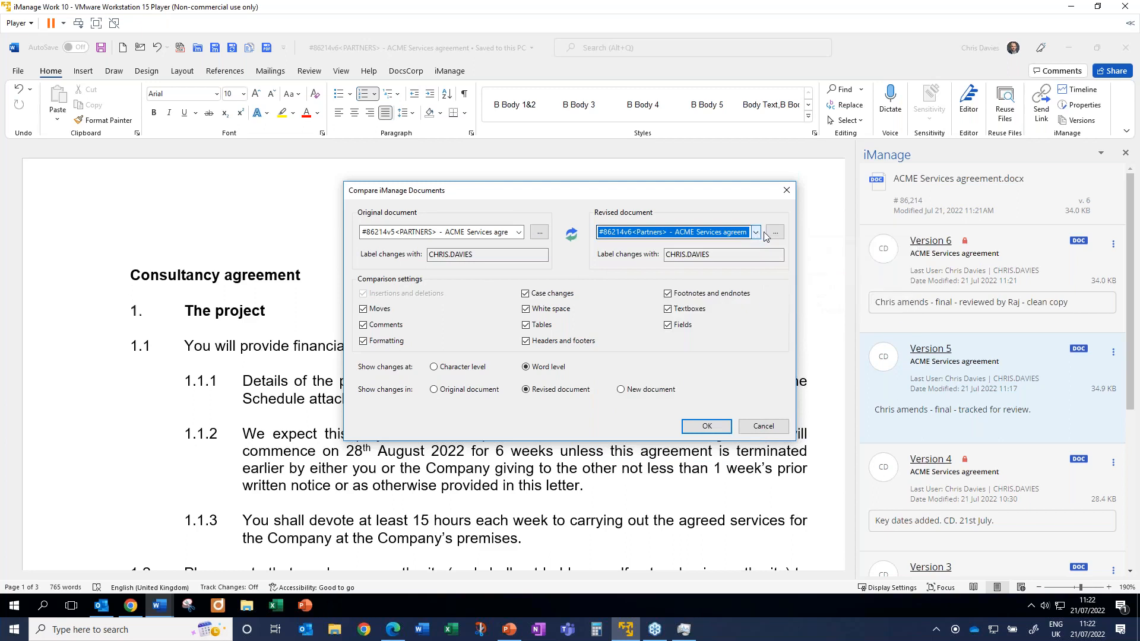
pyautogui.click(775, 233)
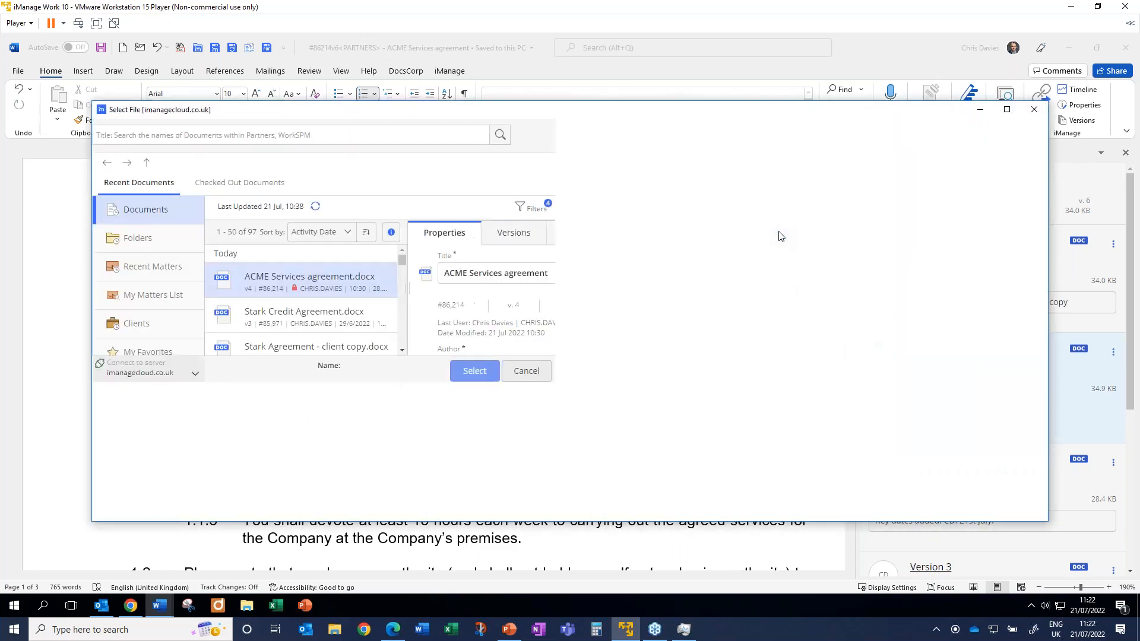
pyautogui.click(1039, 110)
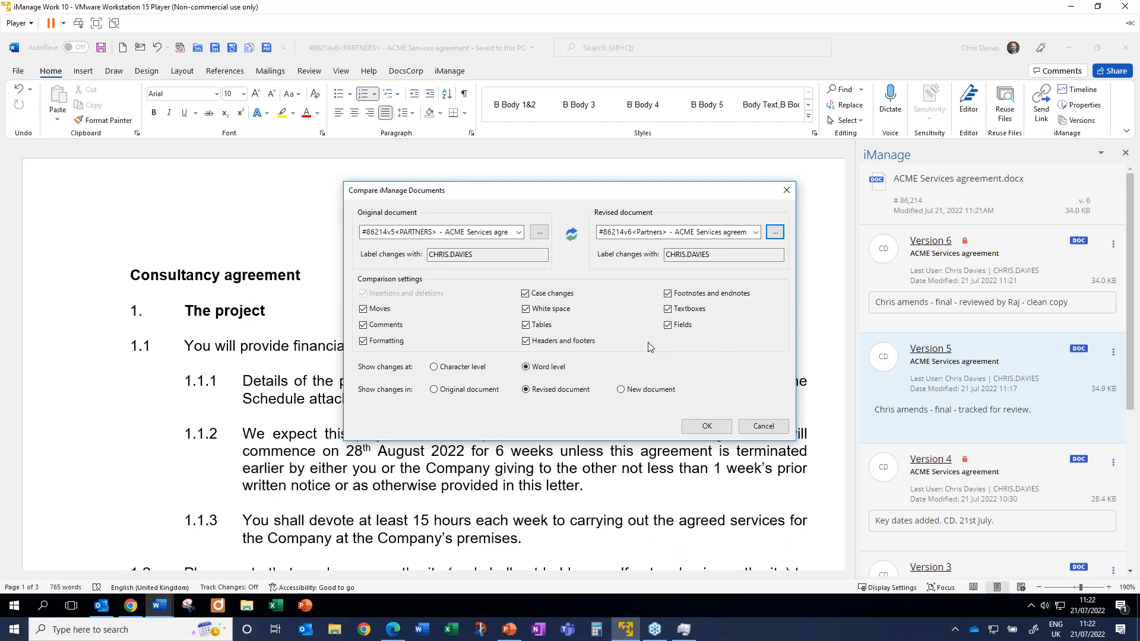
# Run the comparison of the two versions and look through the resulting document
pyautogui.click(701, 426)
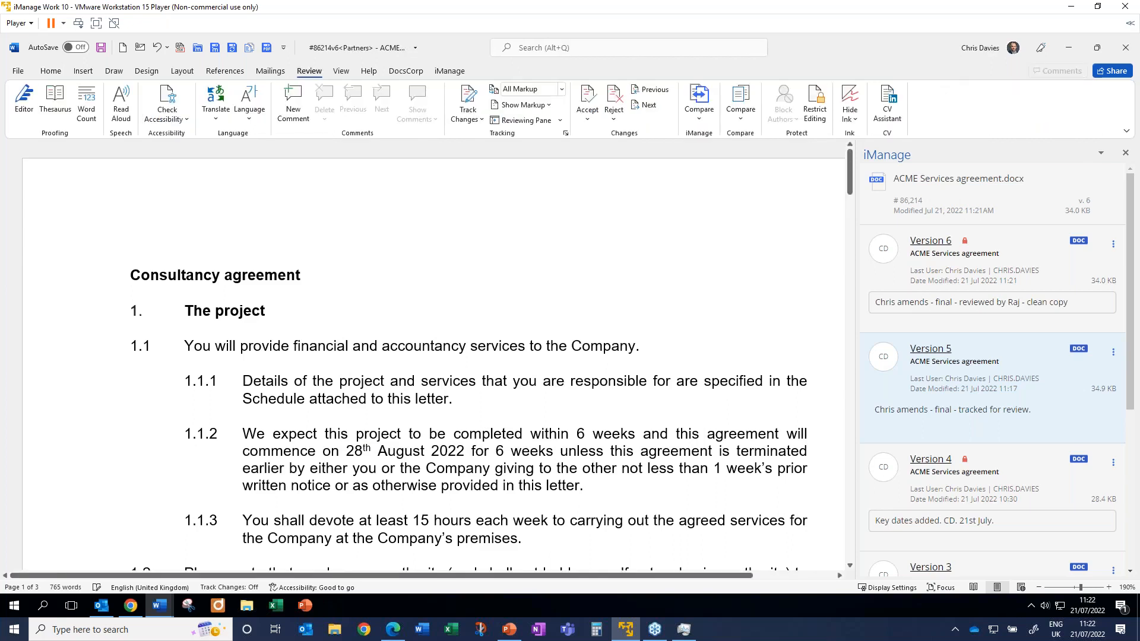
pyautogui.scroll(-5, 416, 357)
pyautogui.scroll(-8, 433, 356)
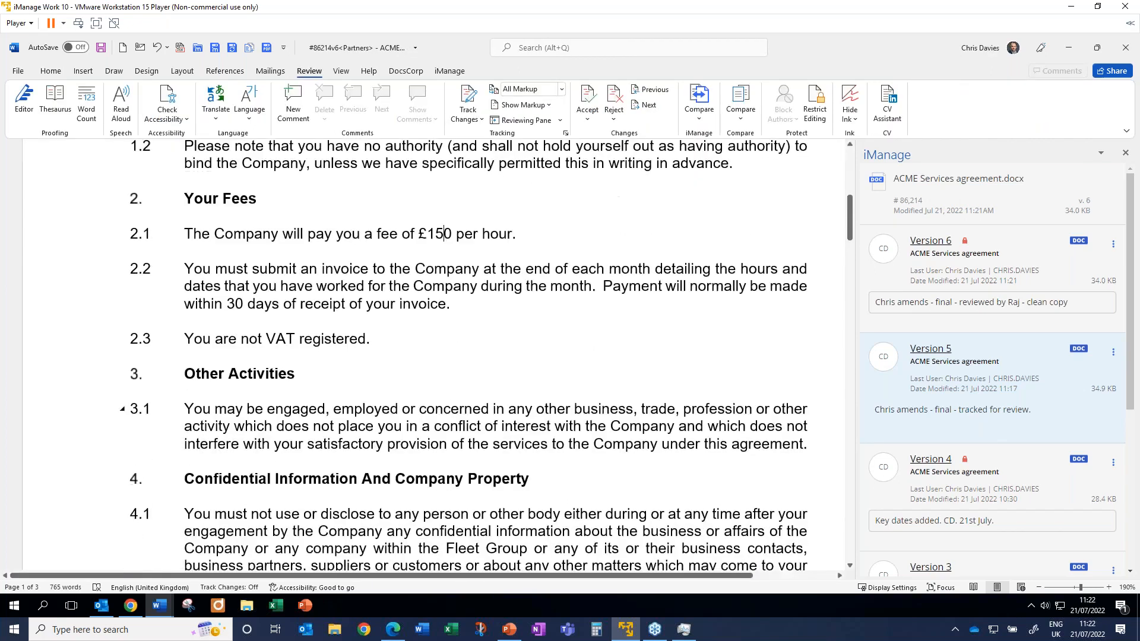
pyautogui.hotkey('ctrl', 'Home')
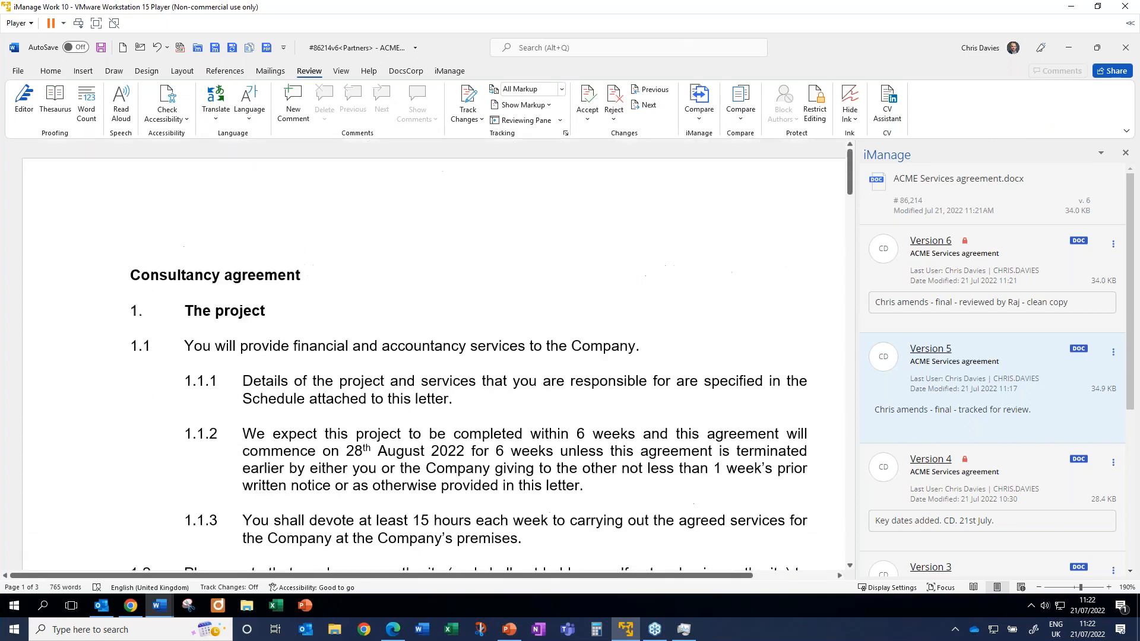
# Draft a new iManage version with the comment "Compare of v5 and v6", and cancel without saving it
pyautogui.click(445, 72)
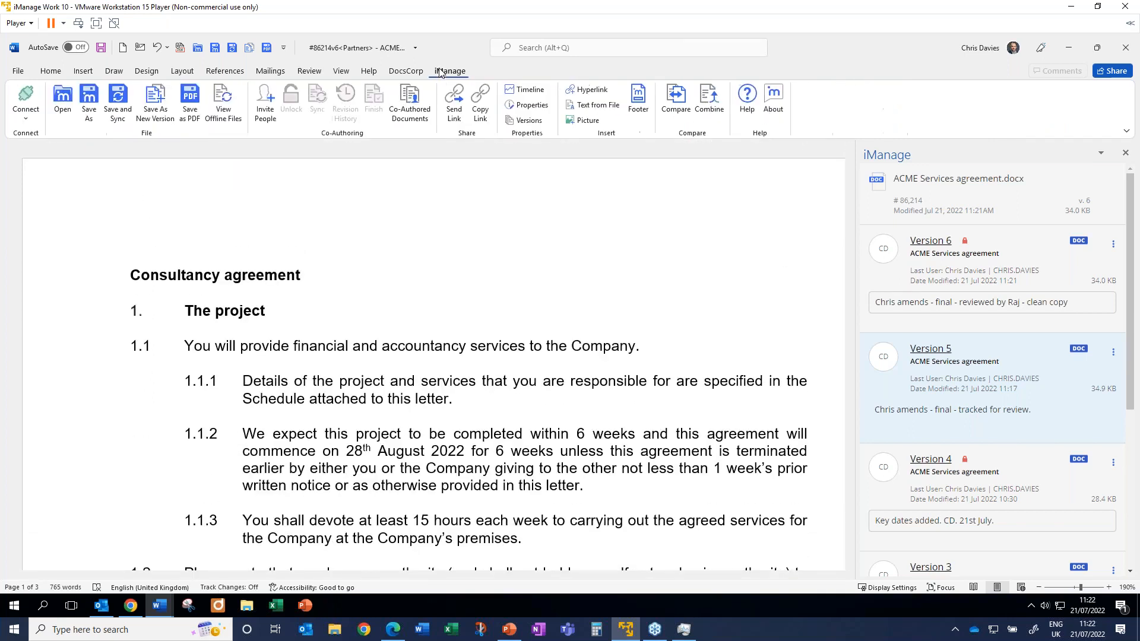
pyautogui.click(155, 101)
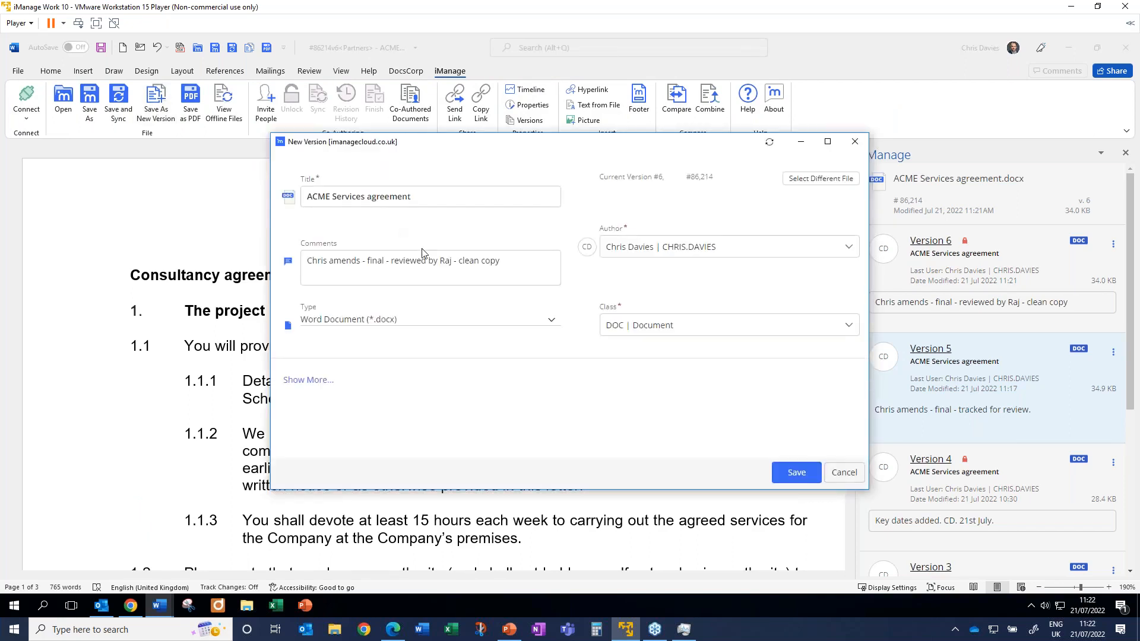
pyautogui.moveTo(504, 260); pyautogui.dragTo(229, 296)
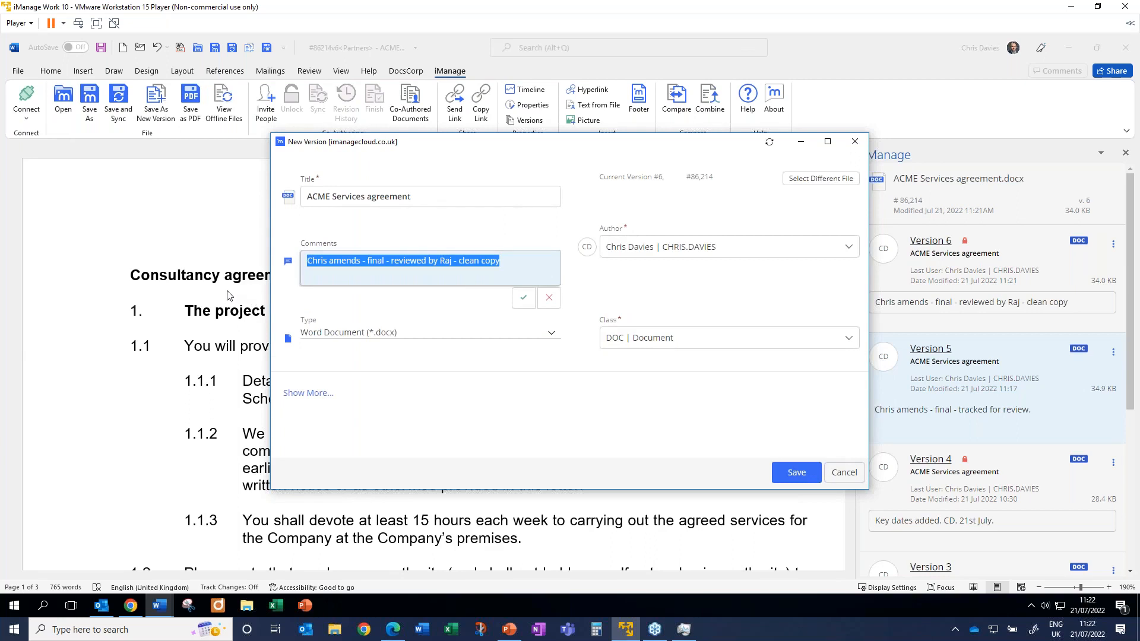
pyautogui.write('Compare')
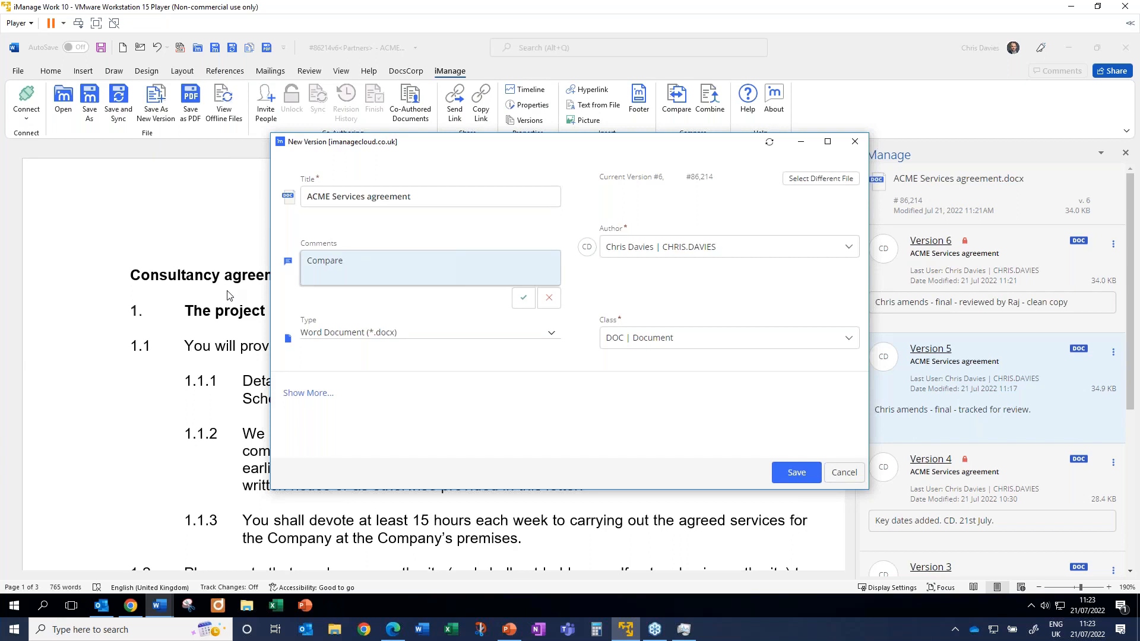
pyautogui.write('of v5 and v6')
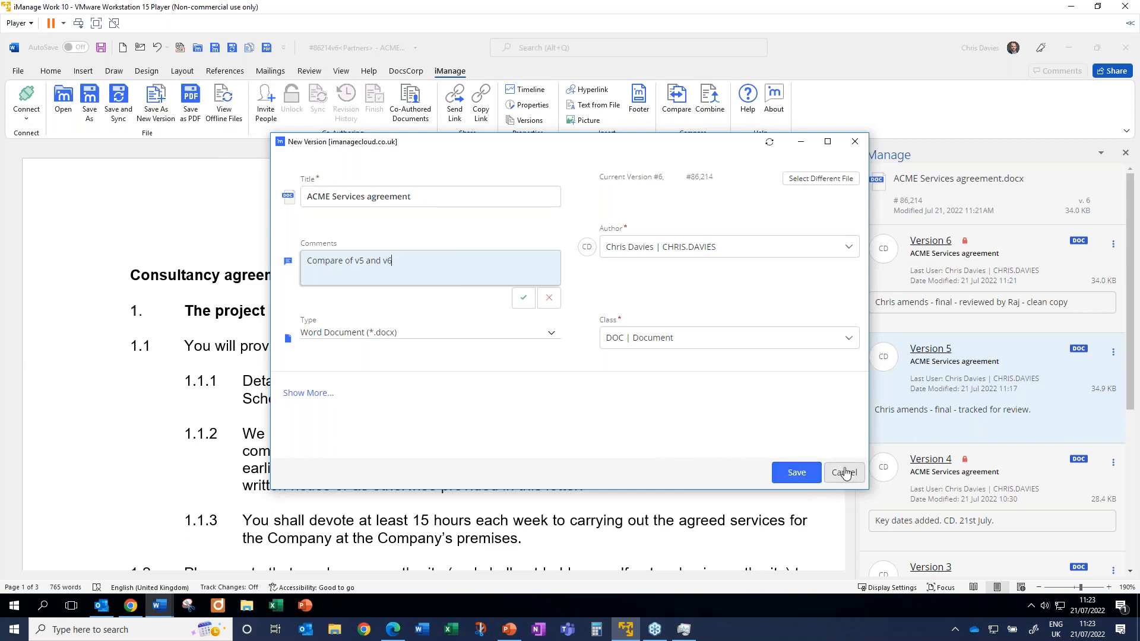
pyautogui.click(845, 472)
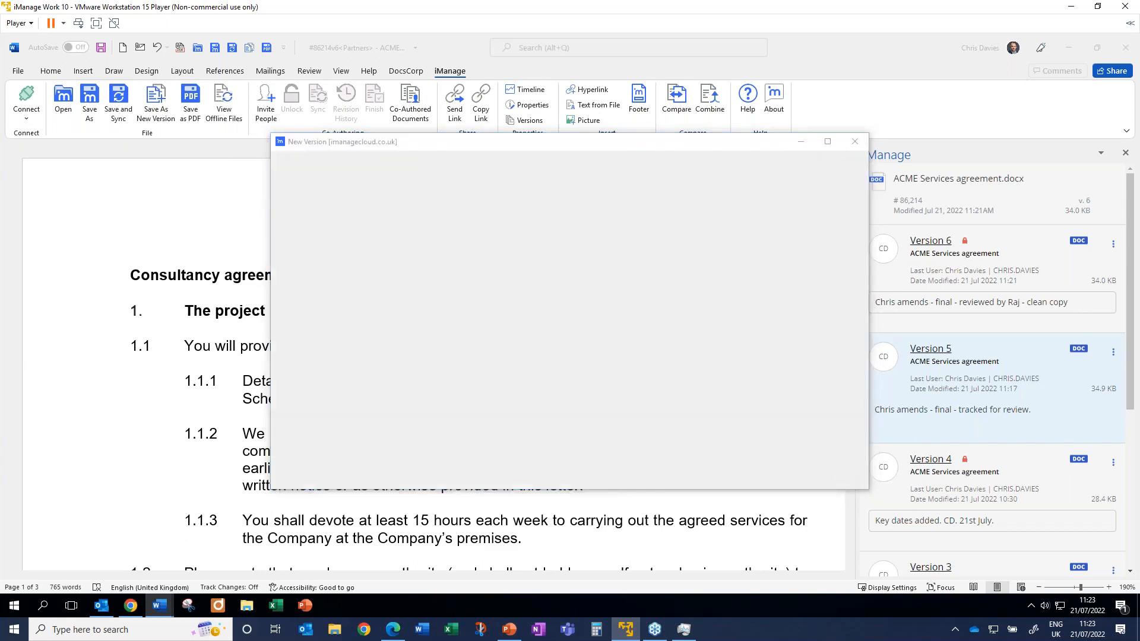
# Save the agreement as a PDF in a new version of the same document, keeping the existing comment
pyautogui.click(196, 104)
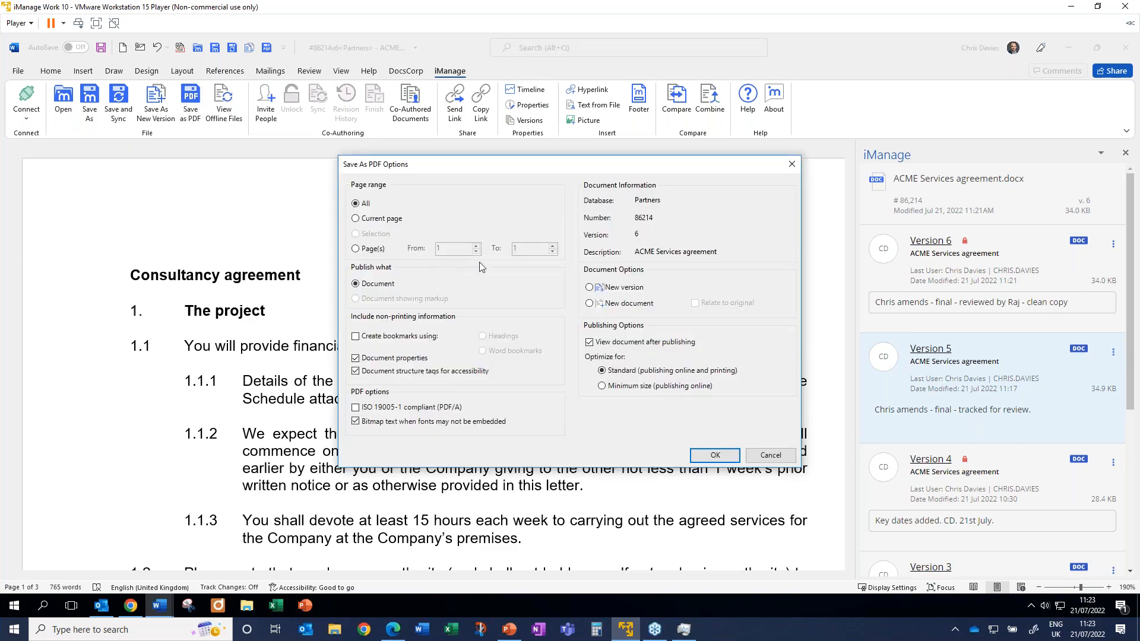
pyautogui.click(590, 288)
pyautogui.click(637, 304)
pyautogui.click(631, 290)
pyautogui.click(723, 461)
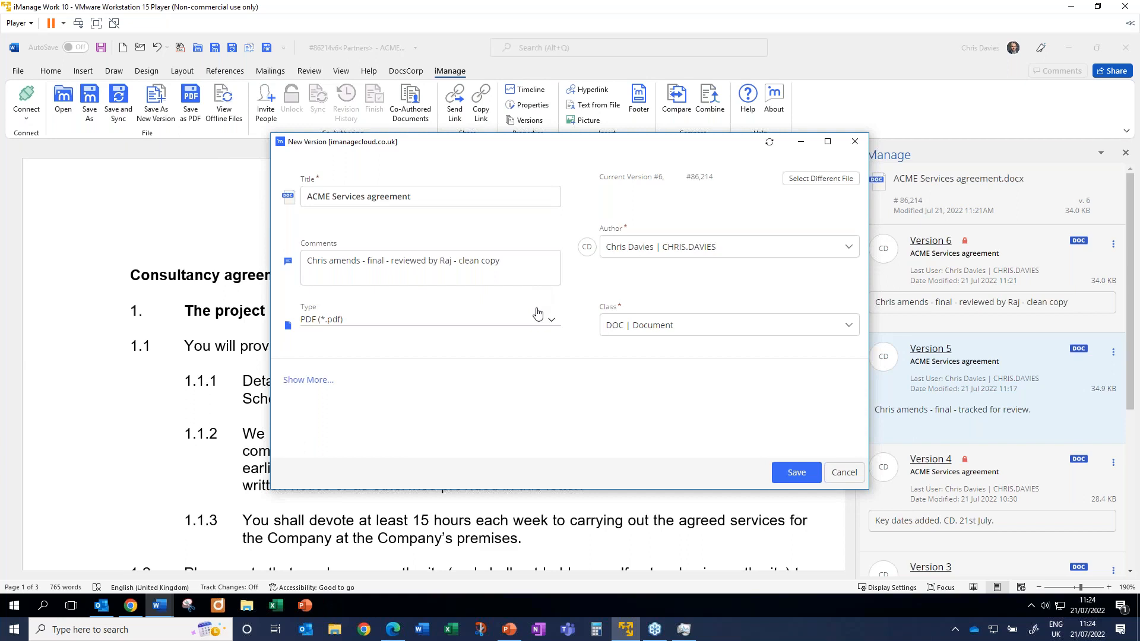
pyautogui.click(789, 472)
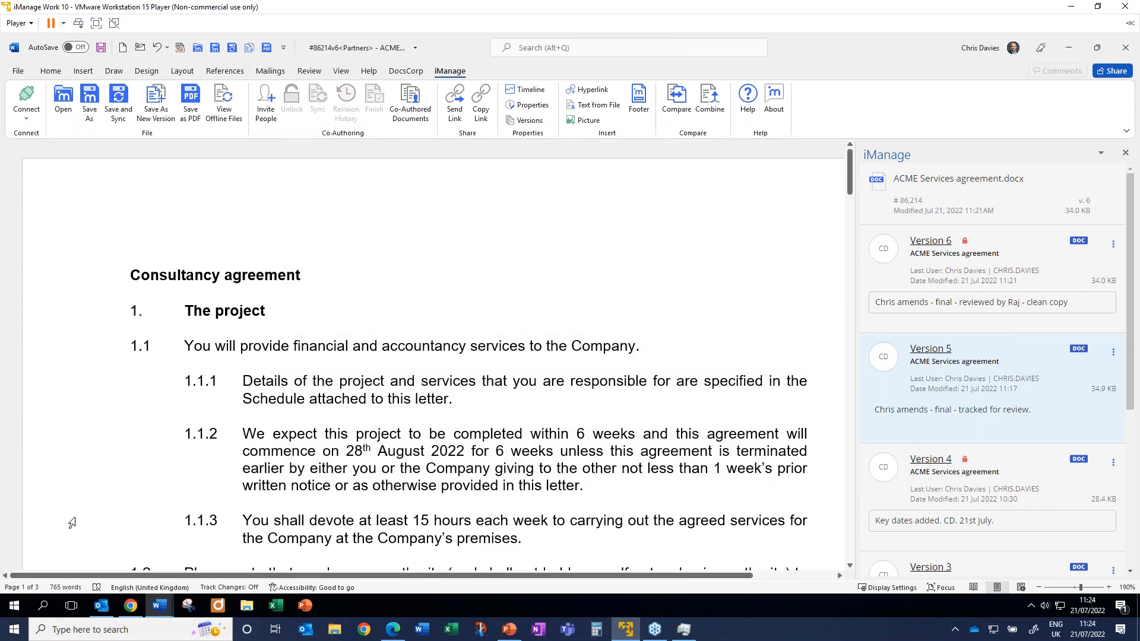
# Switch to iManage Work in Chrome, refresh the folder, and append "- sent to client on 21st July" to Version 7's comment
pyautogui.moveTo(130, 607)
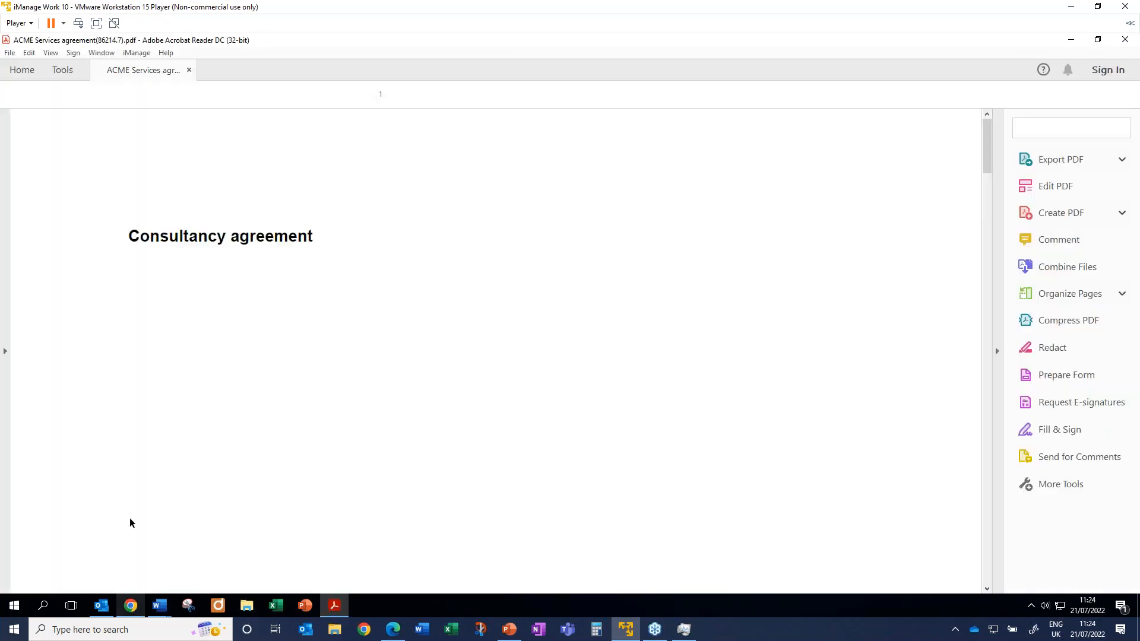
pyautogui.click(131, 605)
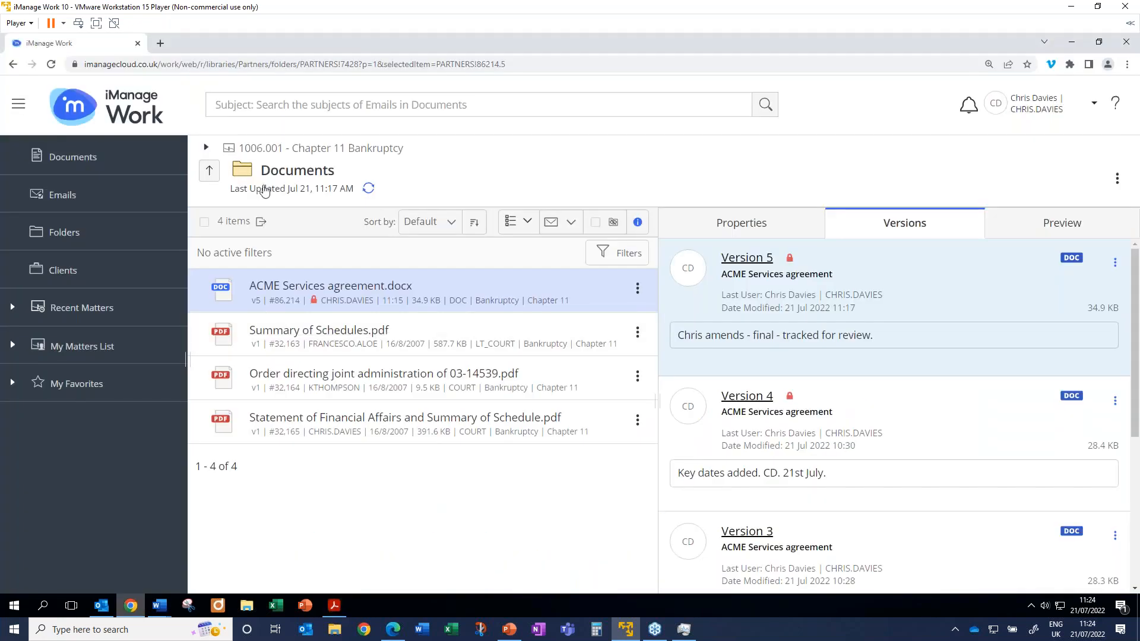
pyautogui.click(369, 190)
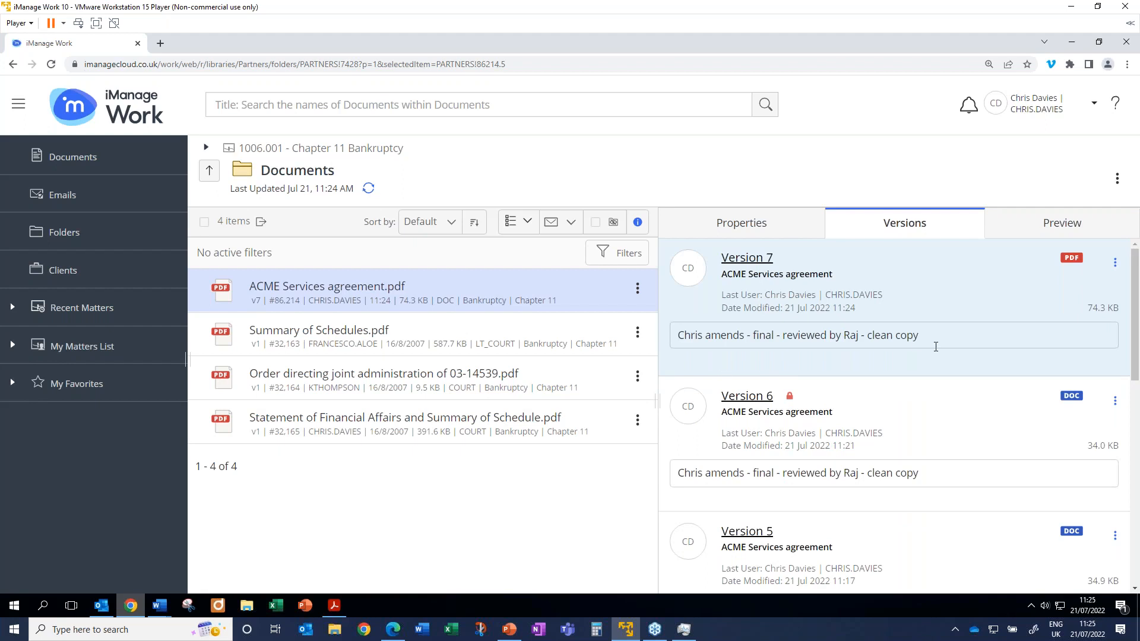
pyautogui.click(940, 336)
pyautogui.write('- sent to client on 21st July')
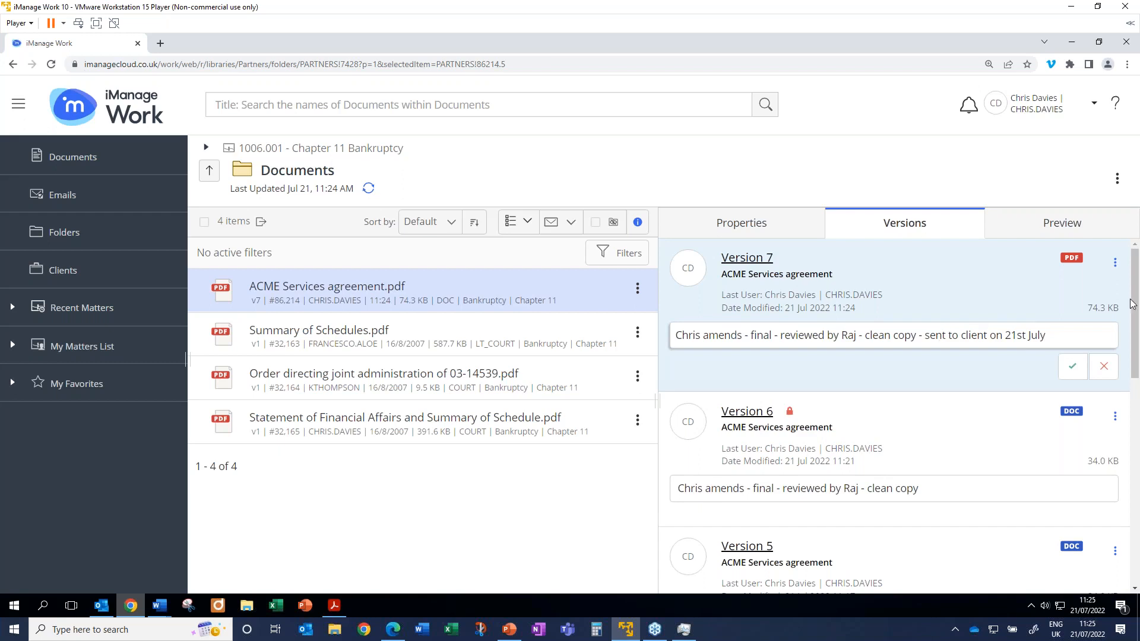
pyautogui.click(1072, 366)
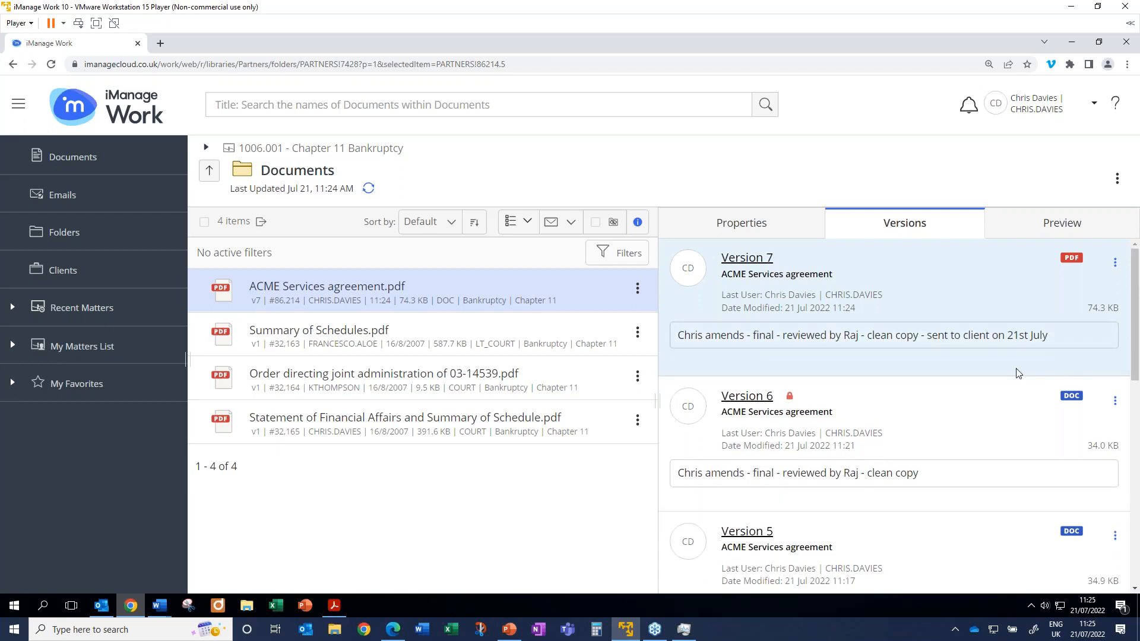
# Switch back to the agreement in Word and save it as a new Word version with the existing title and comment
pyautogui.moveTo(168, 607)
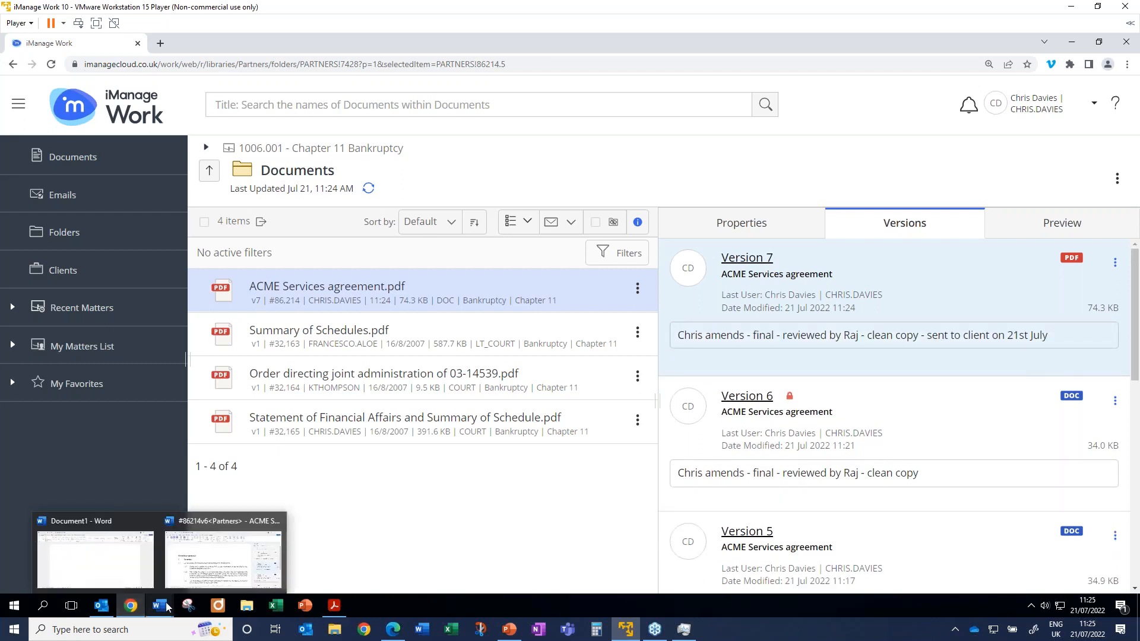
pyautogui.click(223, 555)
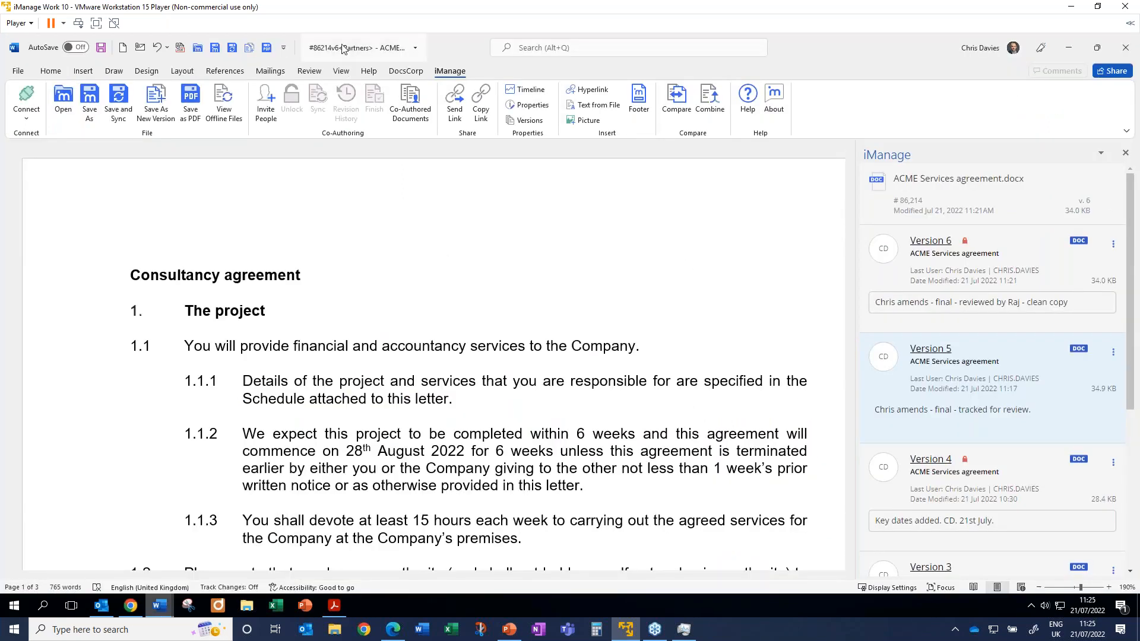
pyautogui.click(166, 117)
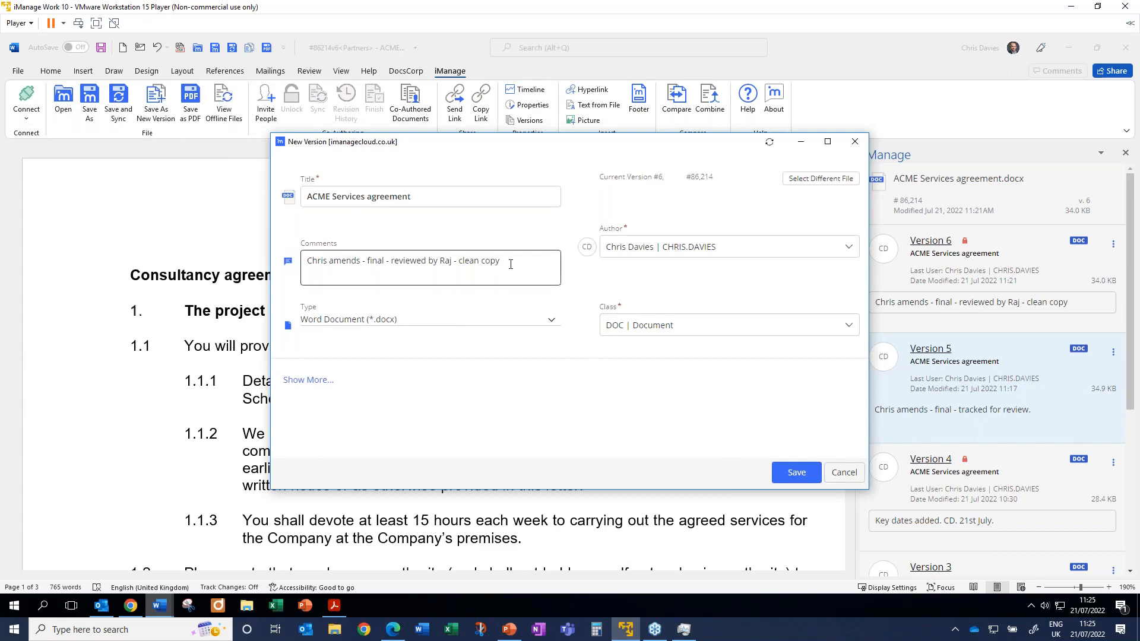
pyautogui.click(793, 472)
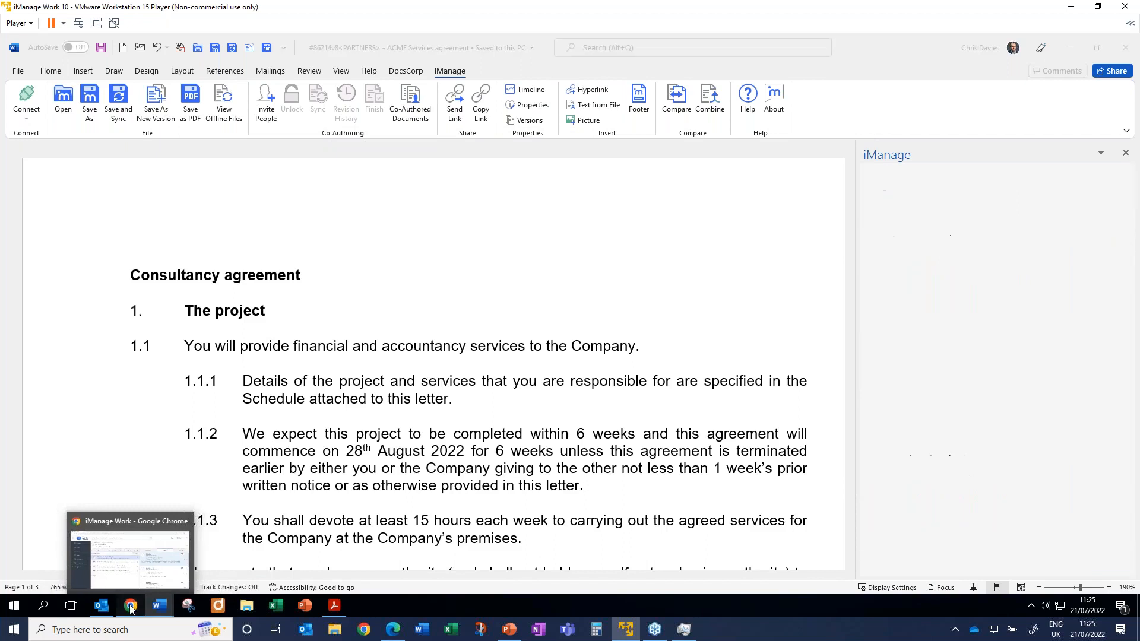
# Switch to iManage Work in Chrome, refresh the Documents folder, and look through the agreement's full version list
pyautogui.click(155, 534)
pyautogui.click(368, 188)
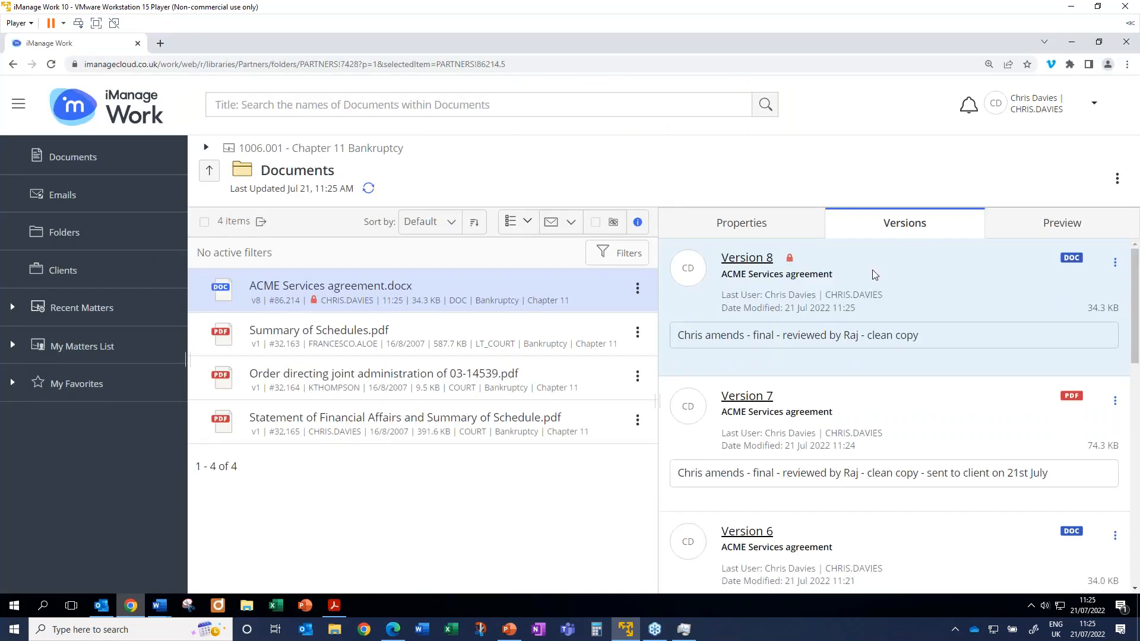
pyautogui.scroll(-10, 1003, 453)
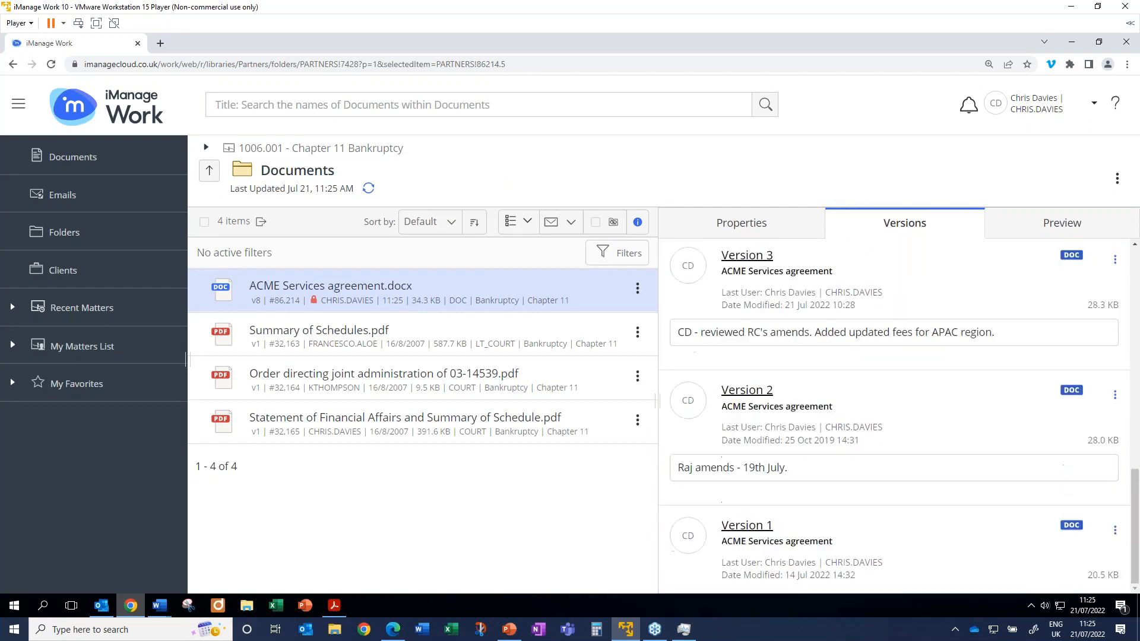
pyautogui.scroll(11, 895, 451)
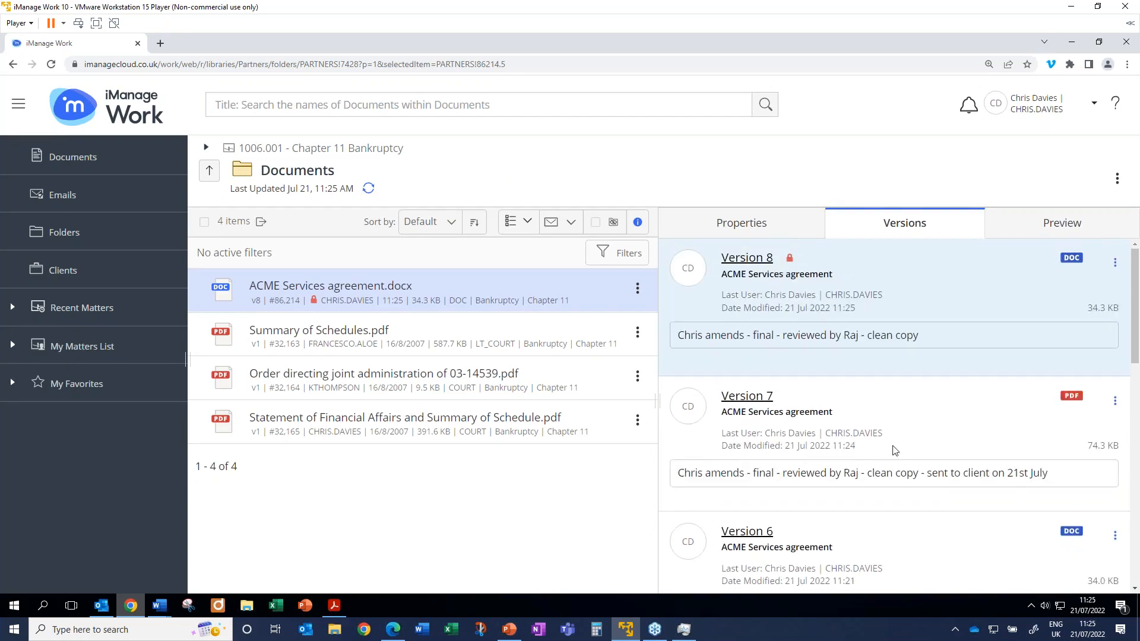
# Switch back to the agreement in Word and look over its recent versions and their comments
pyautogui.click(165, 615)
pyautogui.click(249, 534)
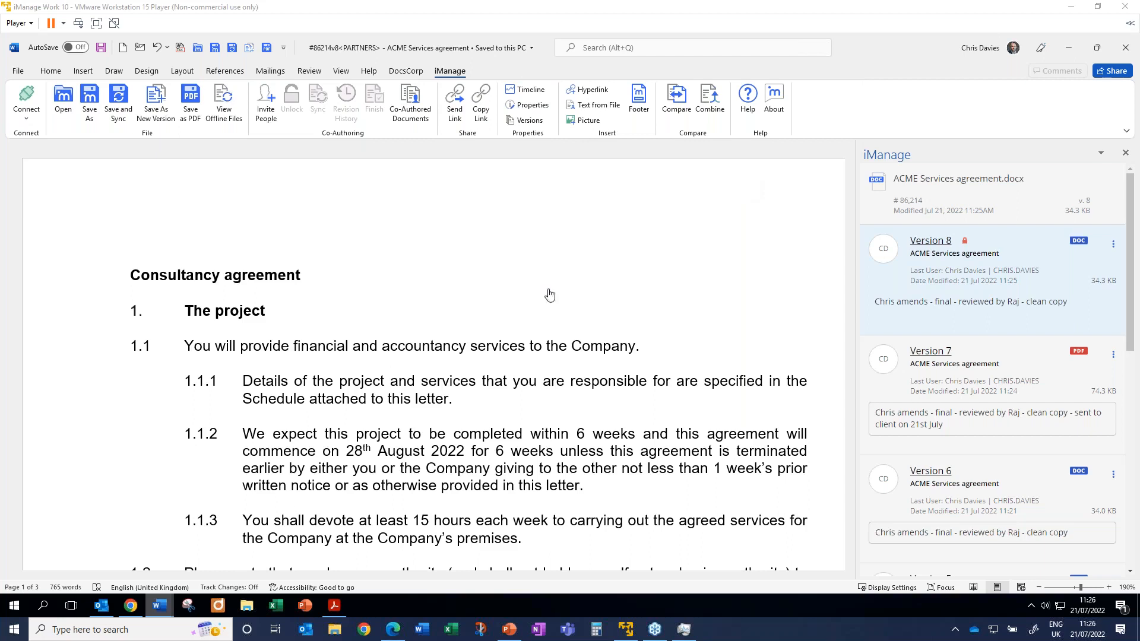
pyautogui.rightClick(132, 605)
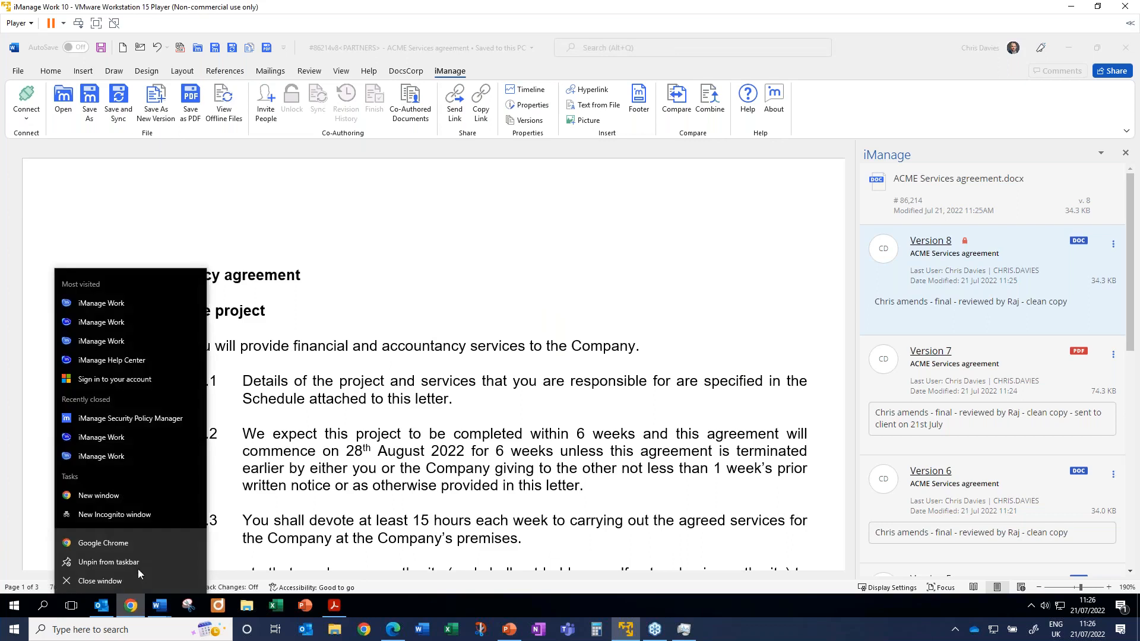
pyautogui.click(133, 606)
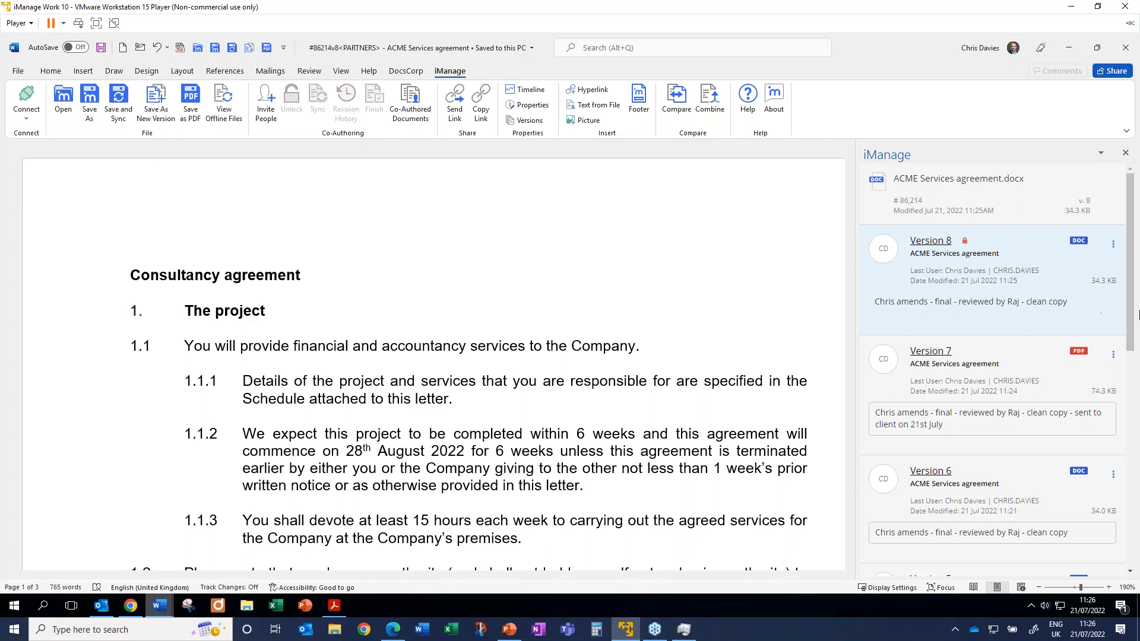
pyautogui.moveTo(1137, 315)
pyautogui.mouseDown()
pyautogui.moveTo(1132, 560)
pyautogui.moveTo(1130, 317)
pyautogui.mouseUp()
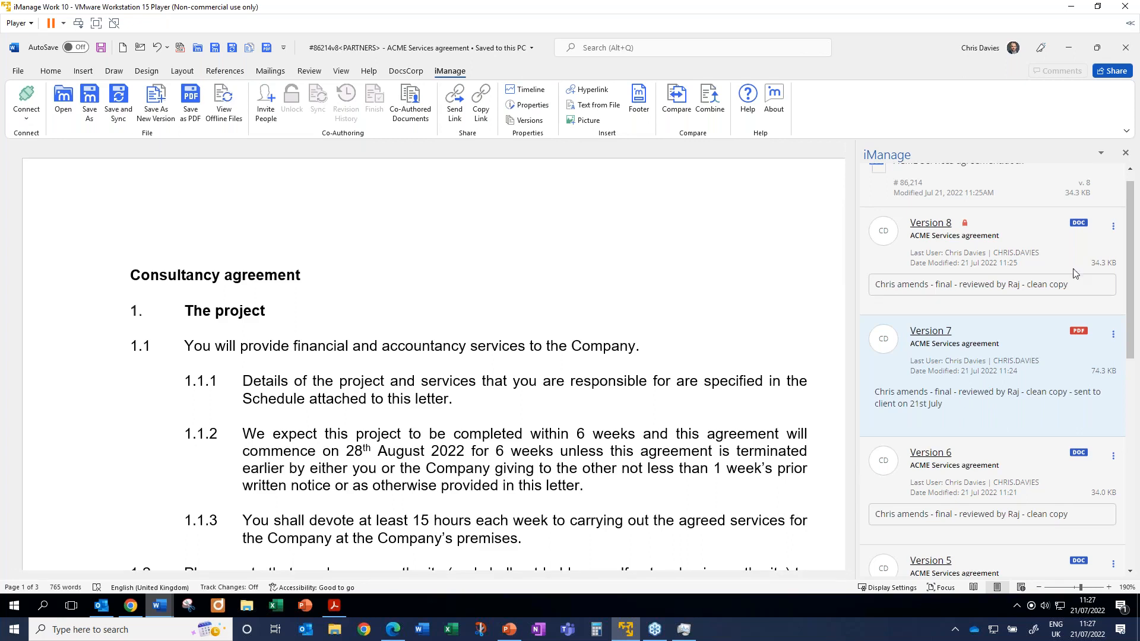
pyautogui.click(1074, 283)
pyautogui.moveTo(1074, 283); pyautogui.dragTo(1025, 284)
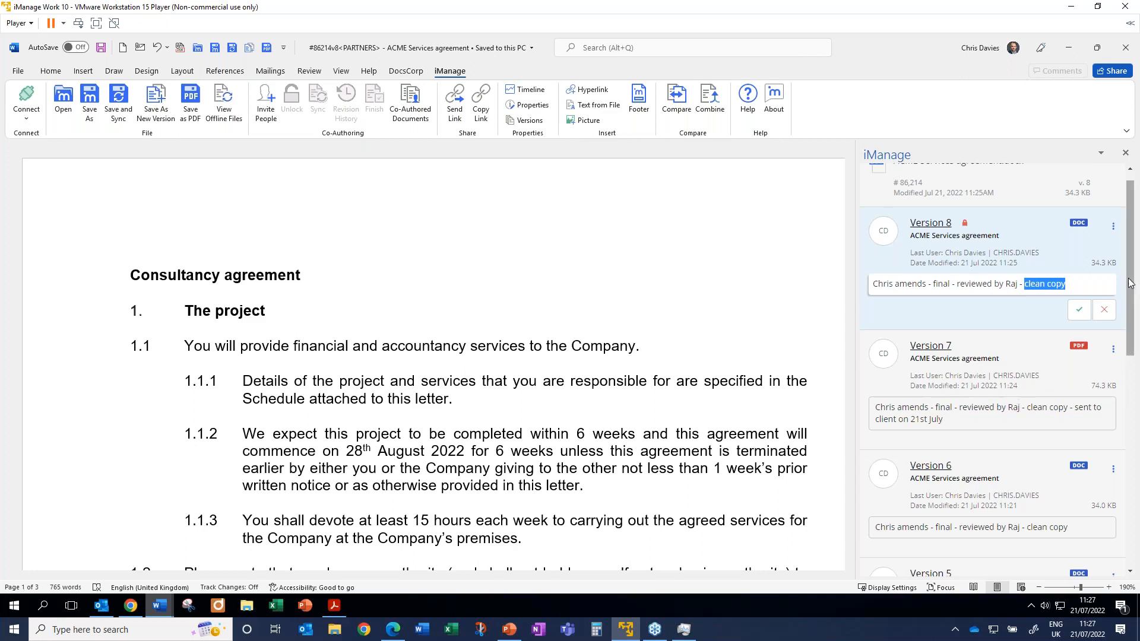
pyautogui.scroll(1, 1127, 212)
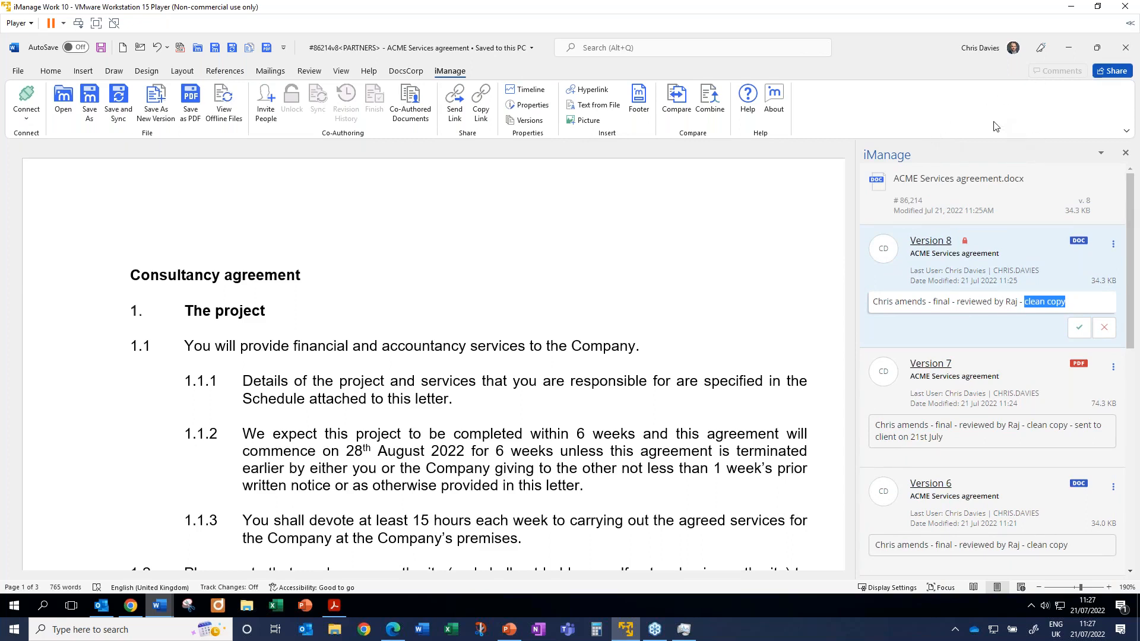
# Share a PDF copy of the agreement by email, address it to the recipient's name, and send it to reach the filing choice
pyautogui.click(1103, 77)
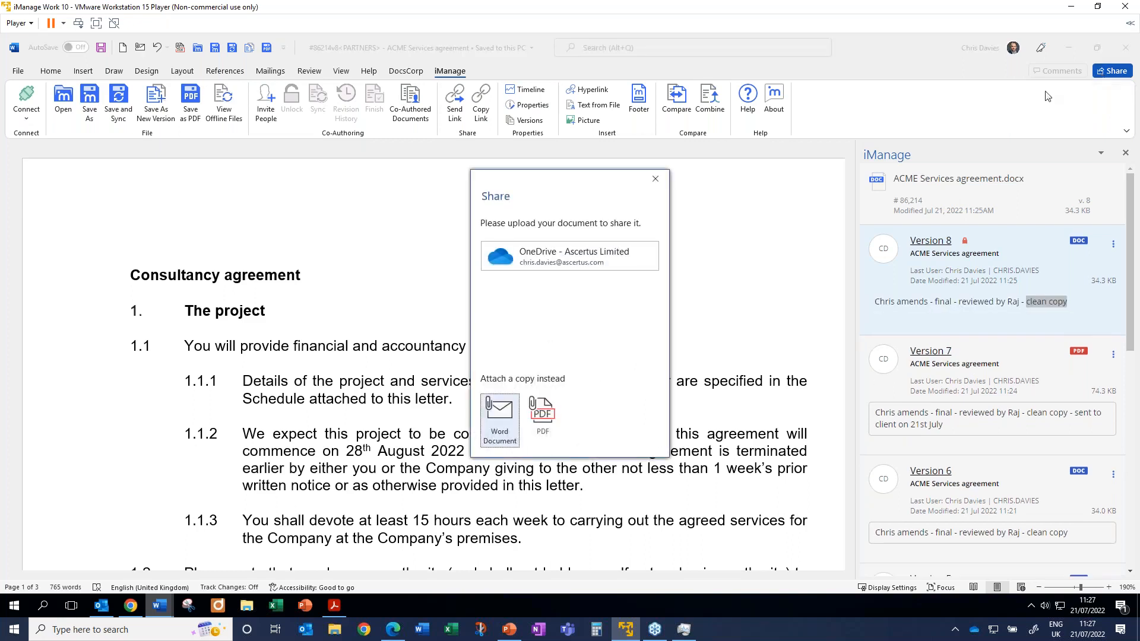
pyautogui.click(540, 414)
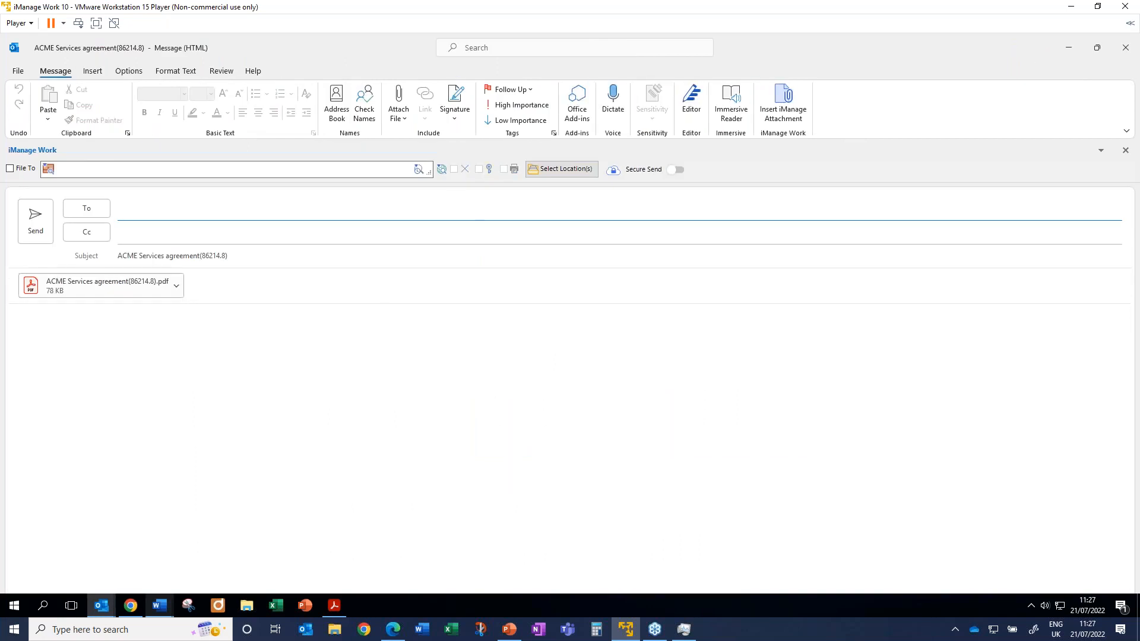
pyautogui.write('chri')
pyautogui.press('Return')
pyautogui.click(39, 241)
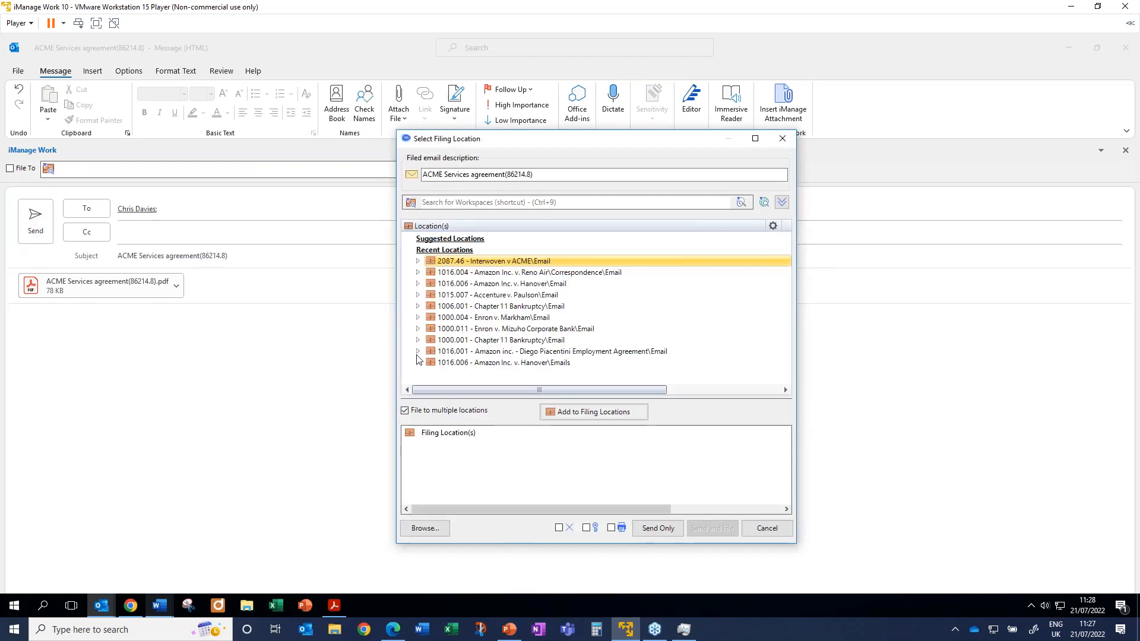
# Send and file the email only to 1006.001 - Chapter 11 Bankruptcy\Email, appending "- final copy of agreement attached" to its filed description
pyautogui.click(453, 410)
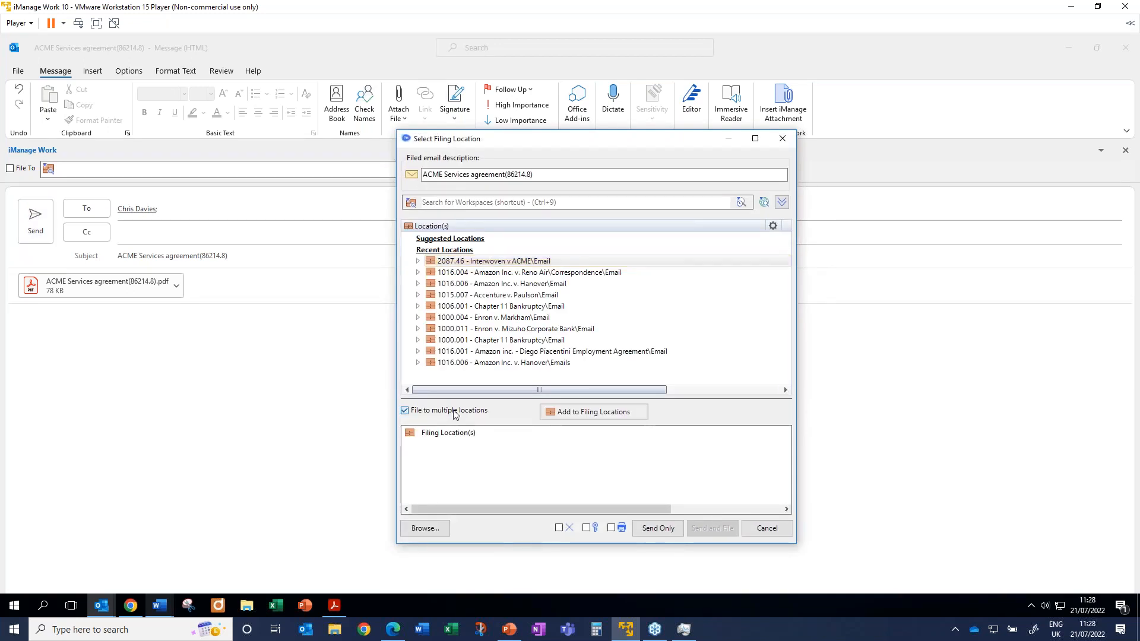
pyautogui.click(537, 262)
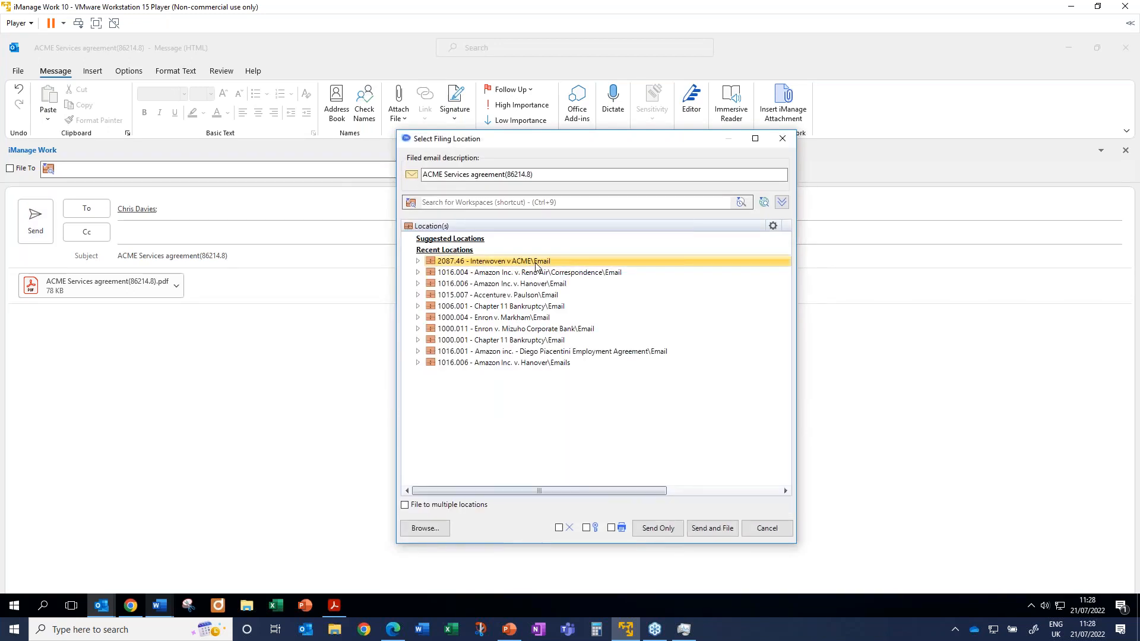
pyautogui.click(535, 307)
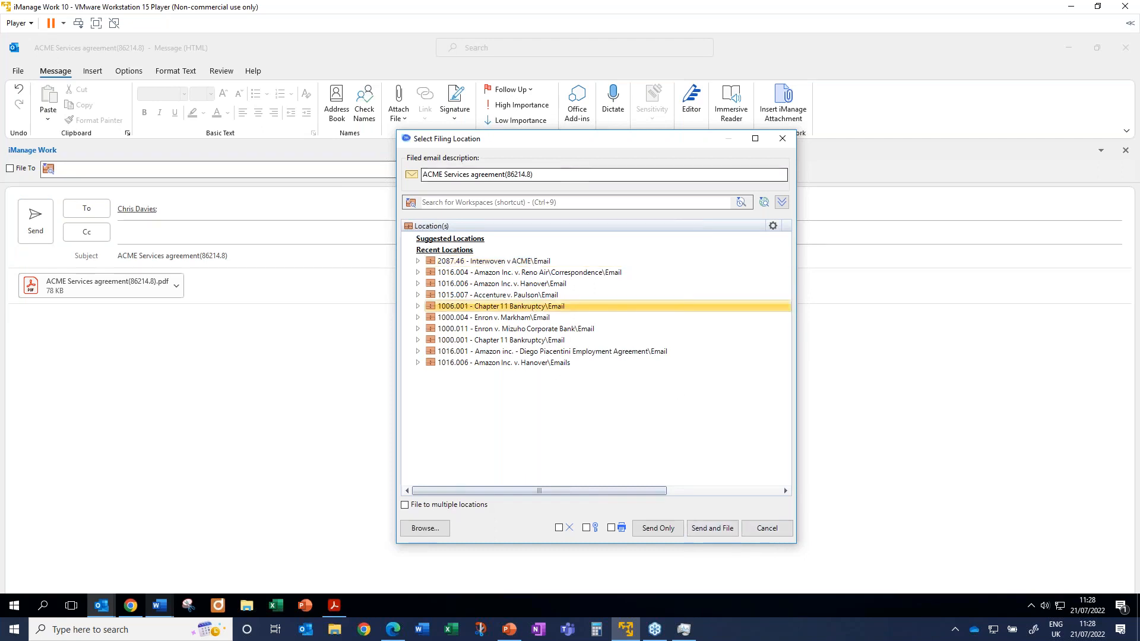
pyautogui.click(565, 174)
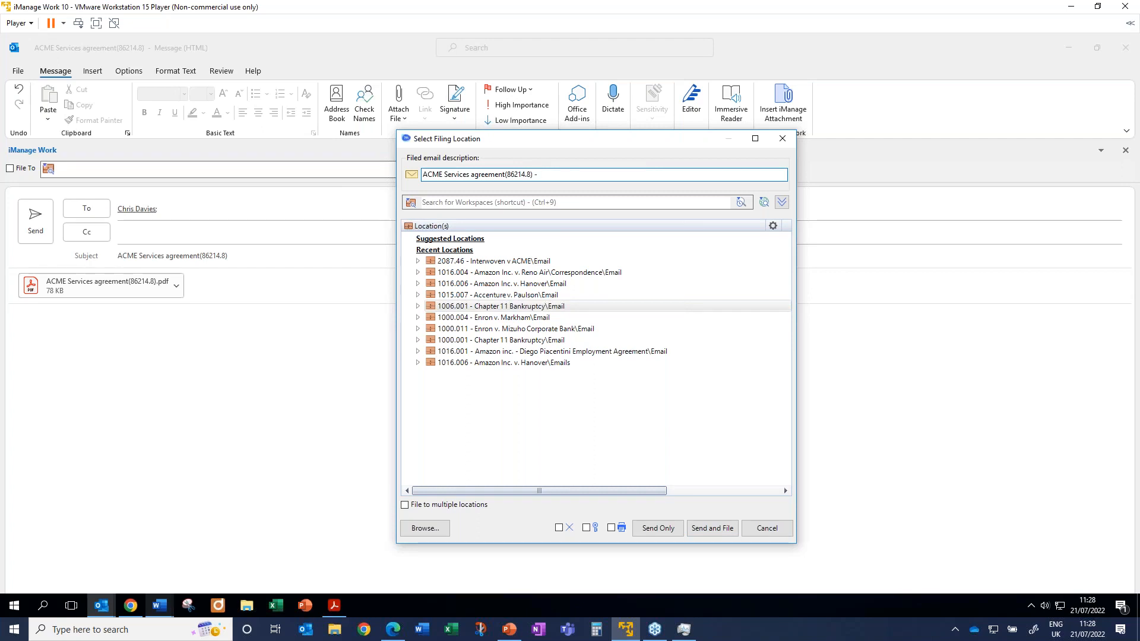
pyautogui.write('final')
pyautogui.write('copy of agreement attached')
pyautogui.click(717, 528)
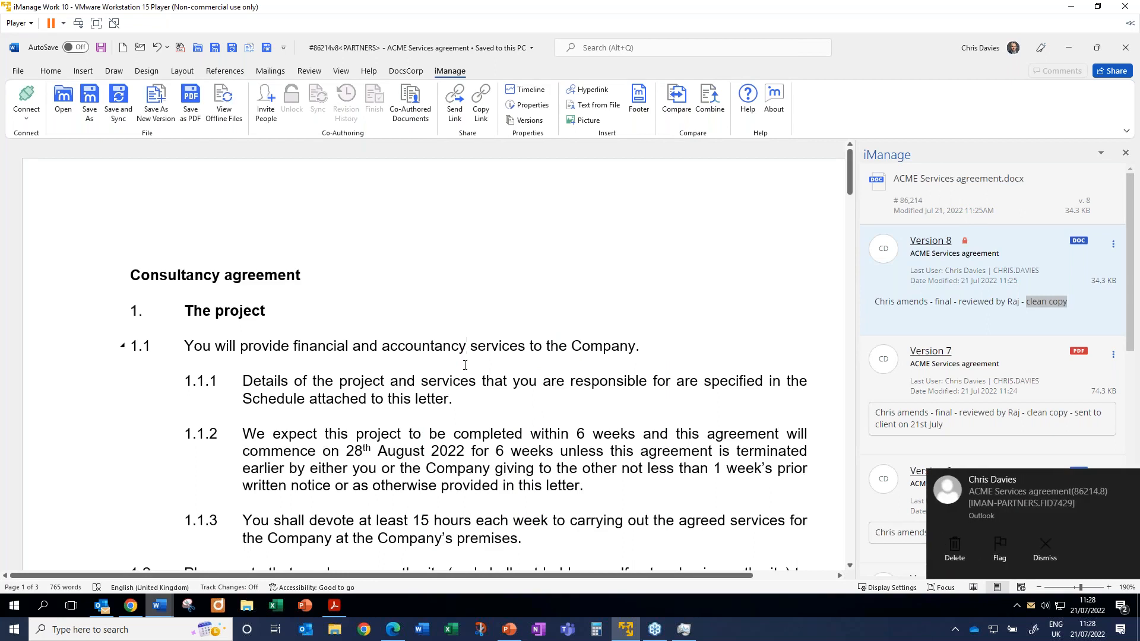
pyautogui.click(1130, 481)
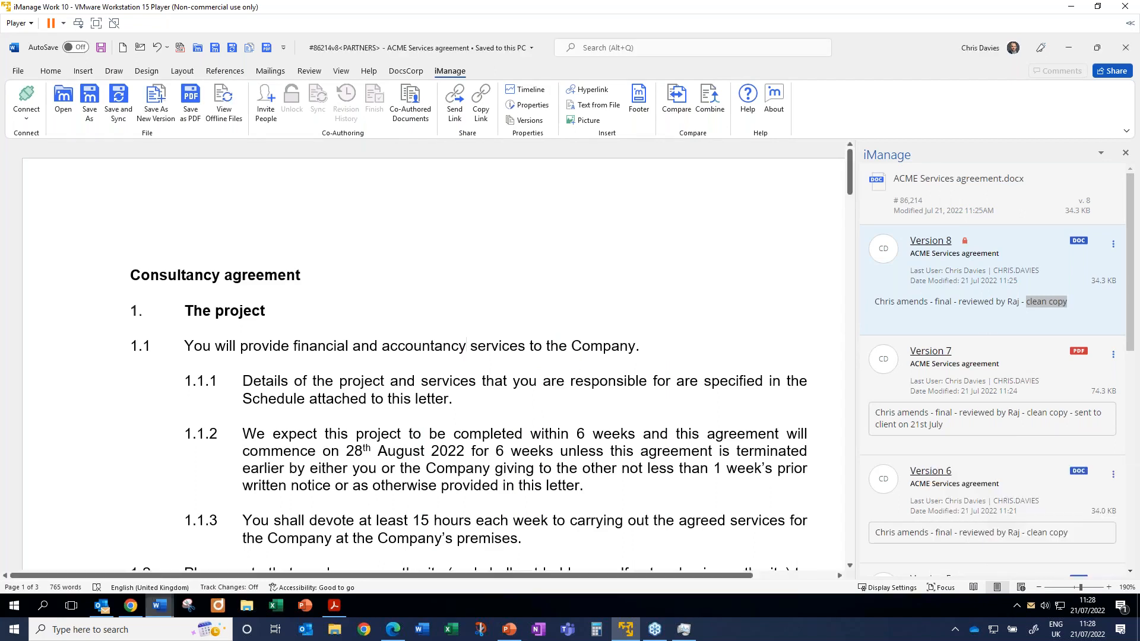
# Look through the agreement's versions and comments down to Version 1 and back to Version 6's clean-copy comment
pyautogui.click(1069, 368)
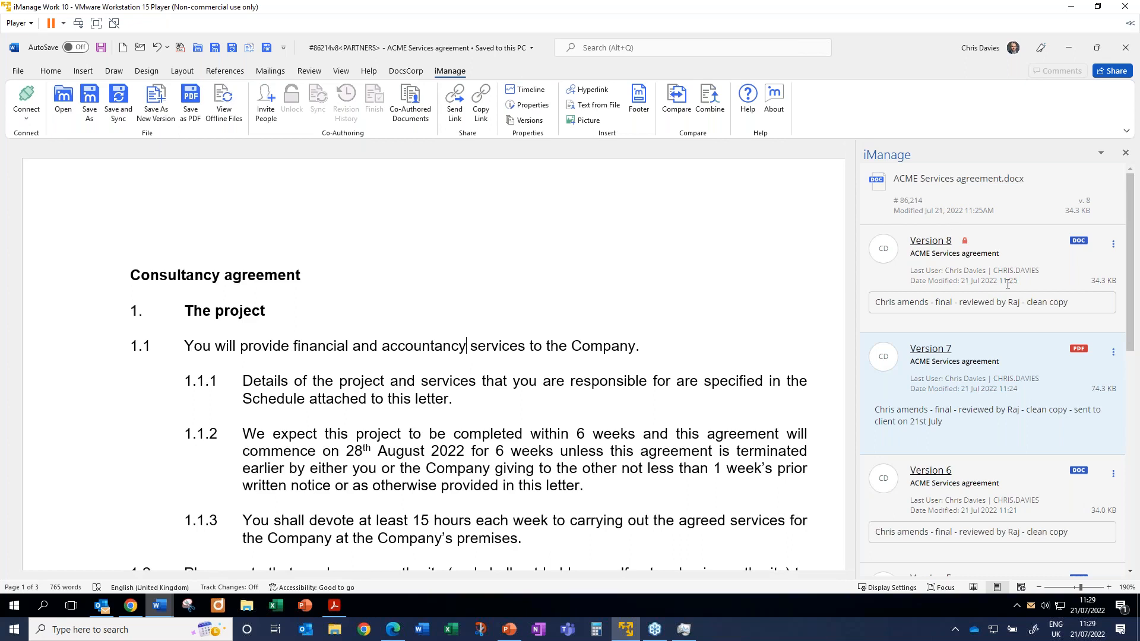
pyautogui.moveTo(1130, 259); pyautogui.dragTo(1137, 469)
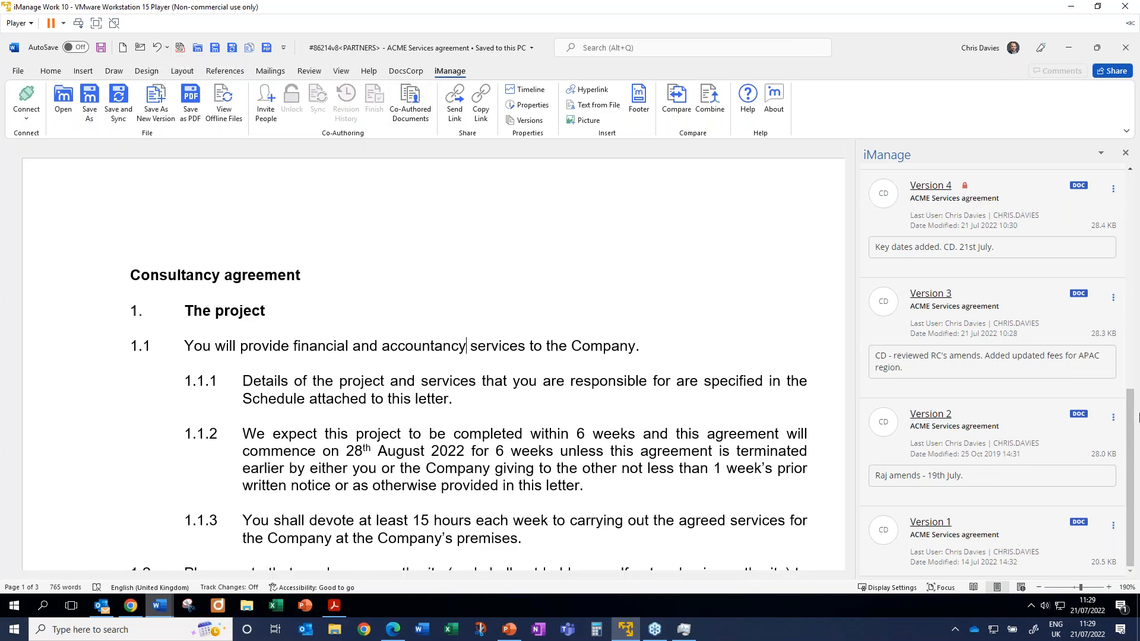
pyautogui.moveTo(1131, 410); pyautogui.dragTo(1137, 244)
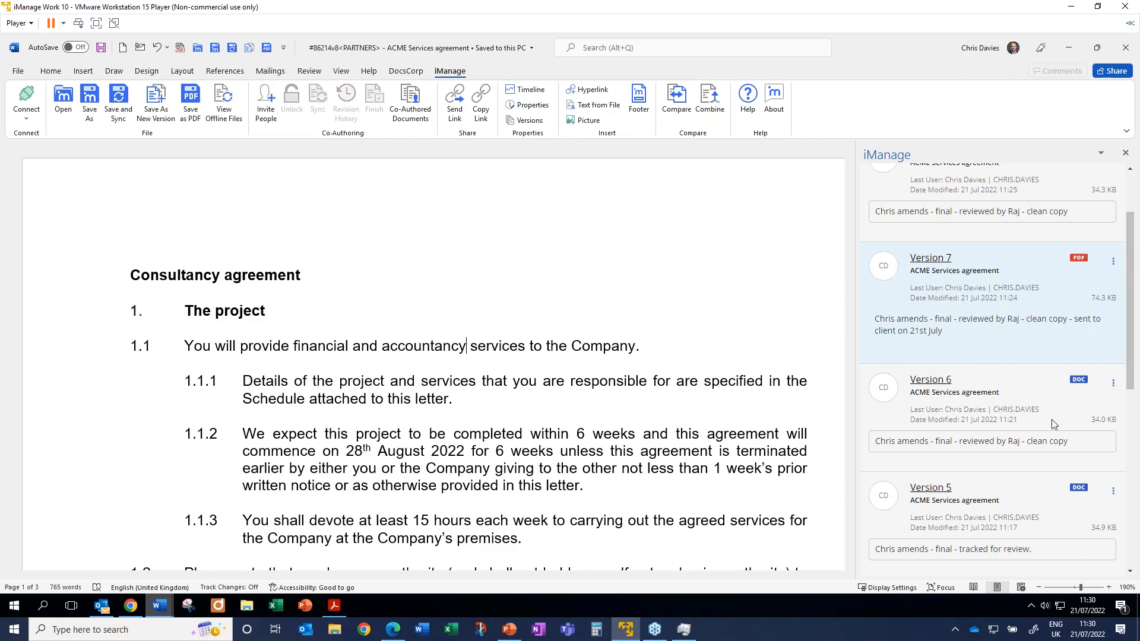
pyautogui.click(1080, 444)
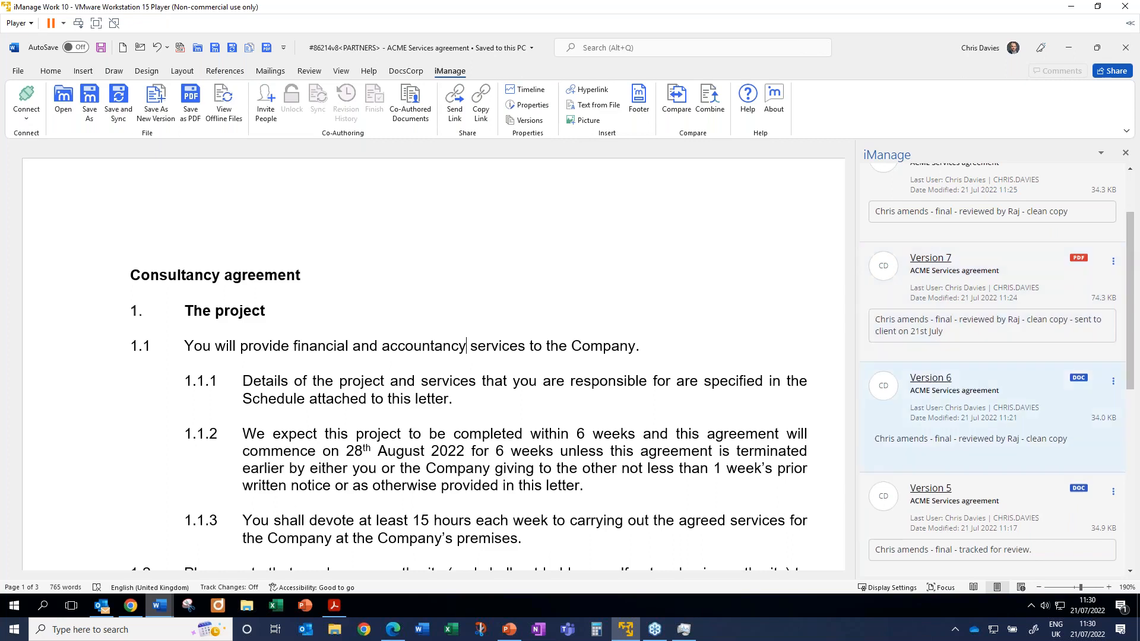
pyautogui.moveTo(1080, 444); pyautogui.dragTo(816, 455)
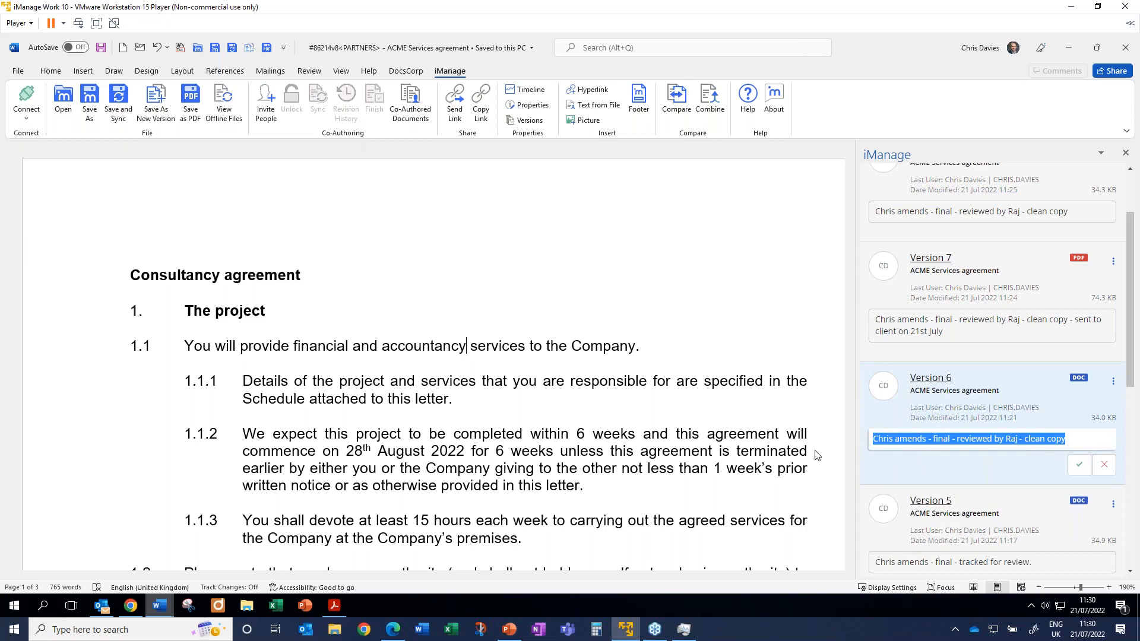
pyautogui.click(1091, 432)
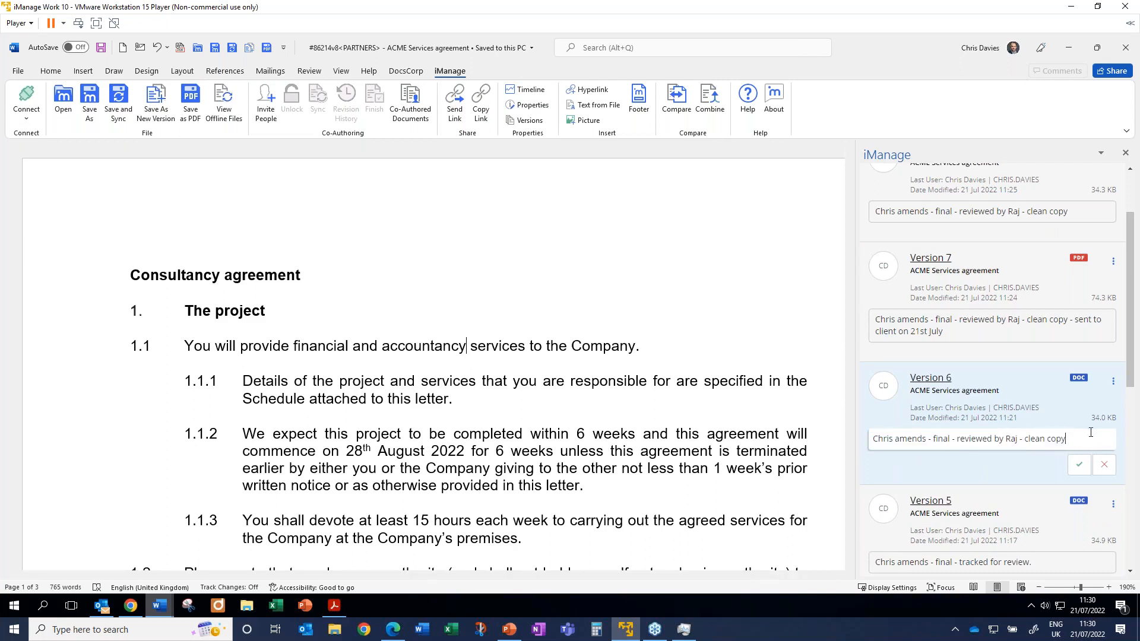
# Open the selected Version 6 instead of the latest version and check the footer on its first page
pyautogui.click(920, 379)
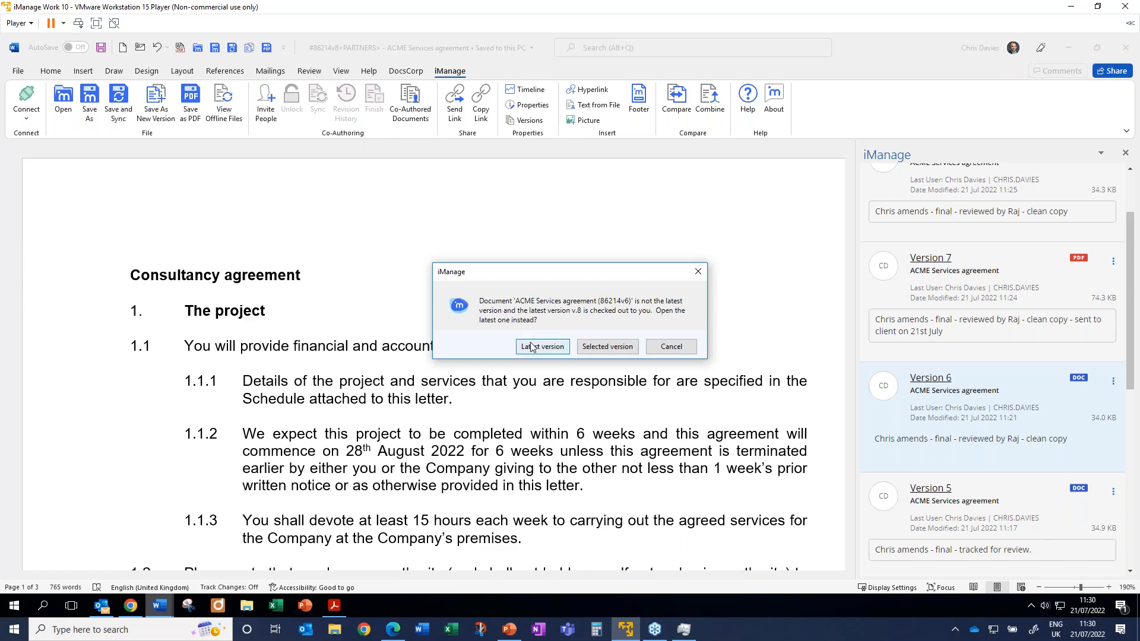
pyautogui.click(600, 350)
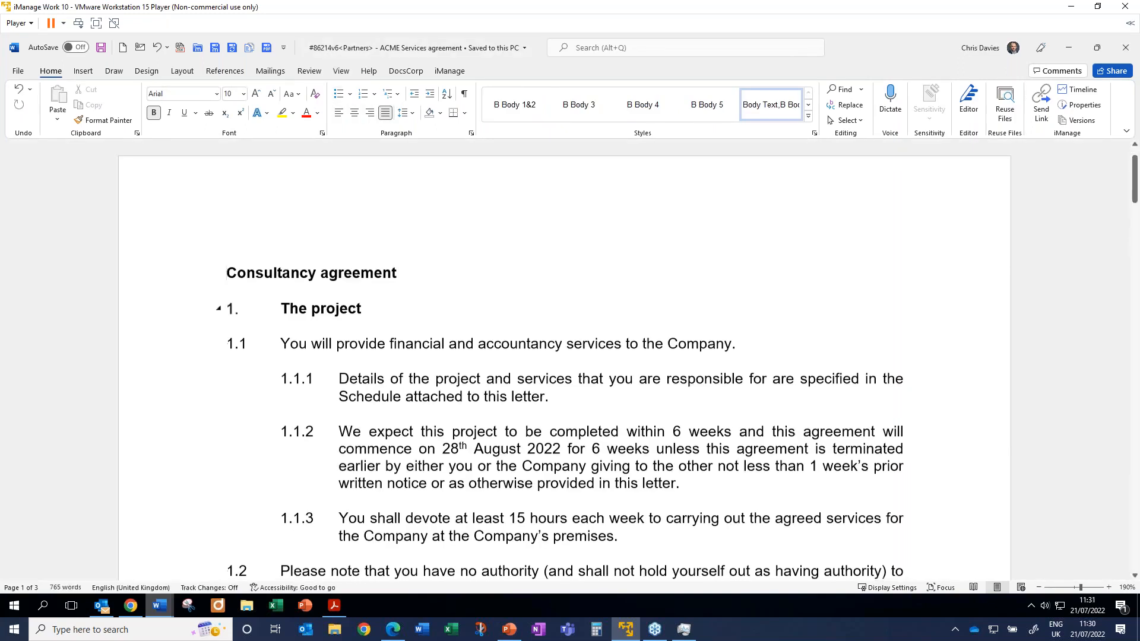
pyautogui.scroll(-5, 221, 307)
pyautogui.scroll(-10, 222, 308)
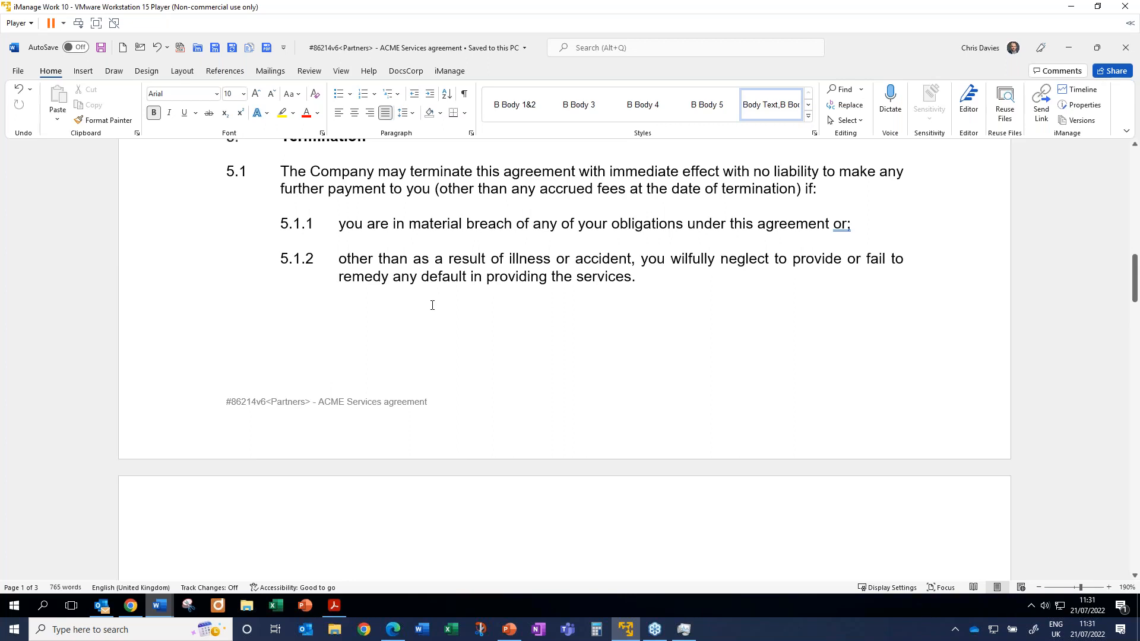
# Insert the iManage document reference footer in Version 6 and return to the body text
pyautogui.click(446, 72)
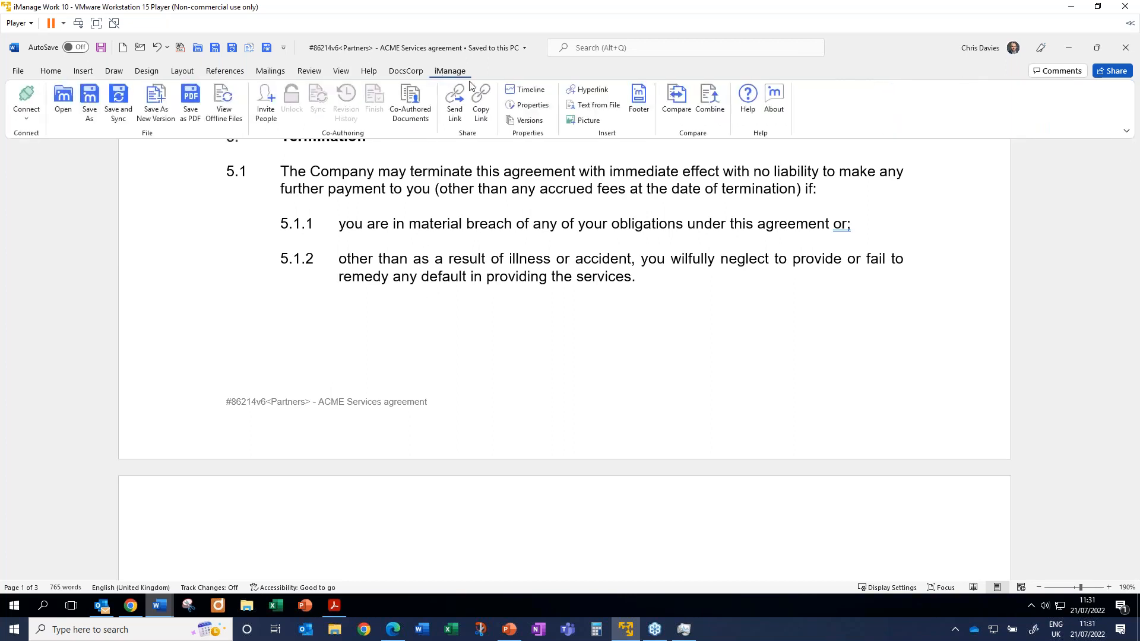
pyautogui.click(639, 101)
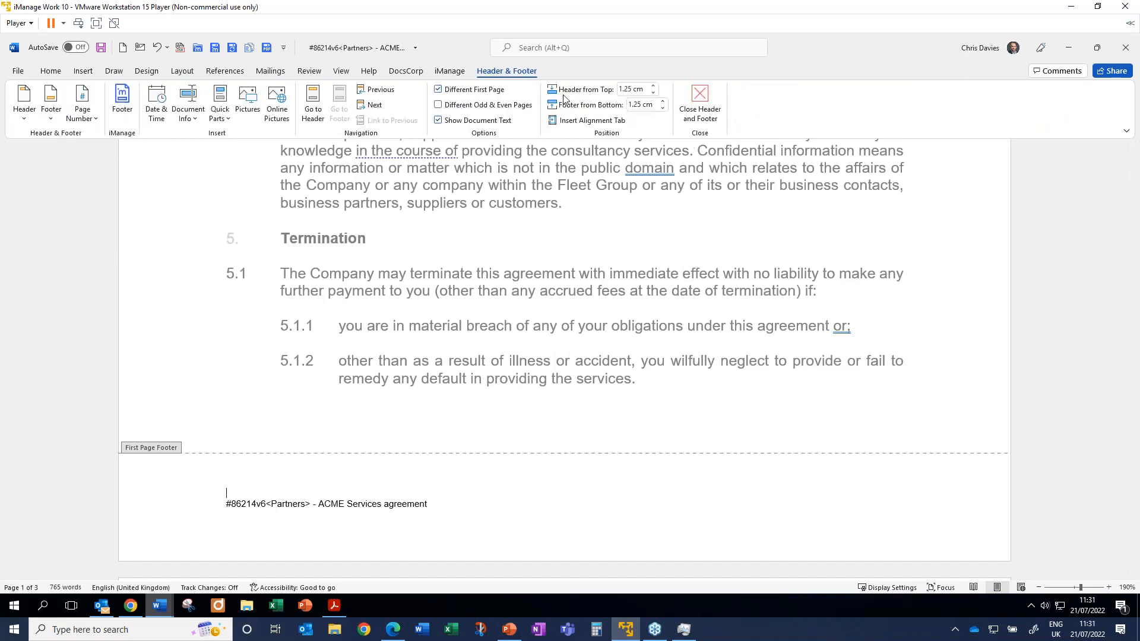
pyautogui.click(700, 107)
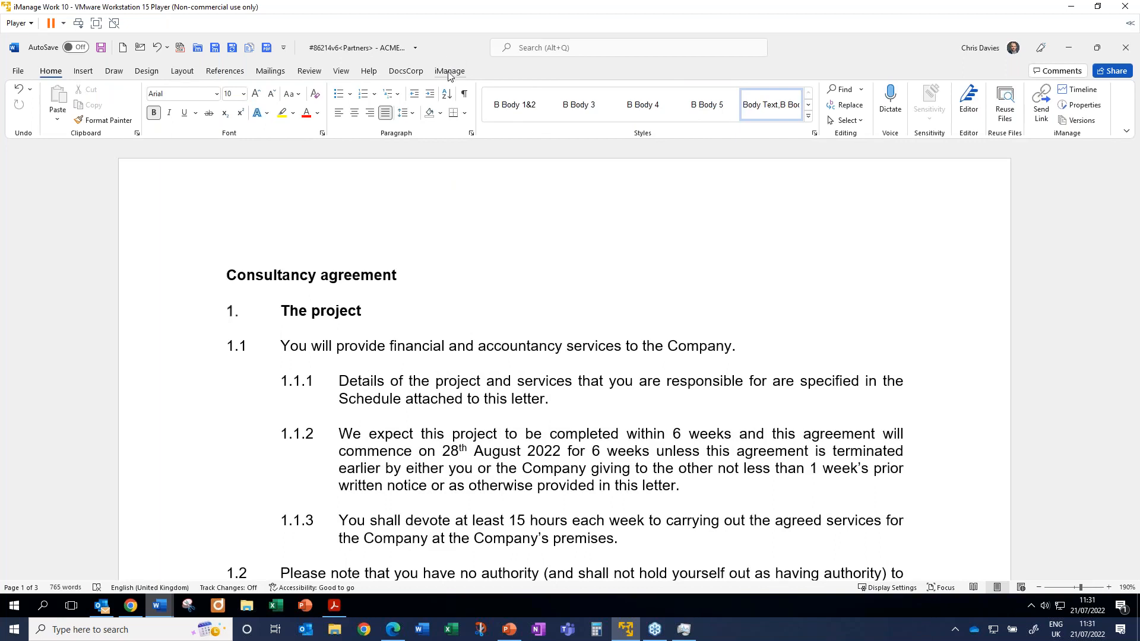
# Start a new version from Version 6 and replace its comment with "Recovered from v6, as stuff went bad."
pyautogui.click(450, 72)
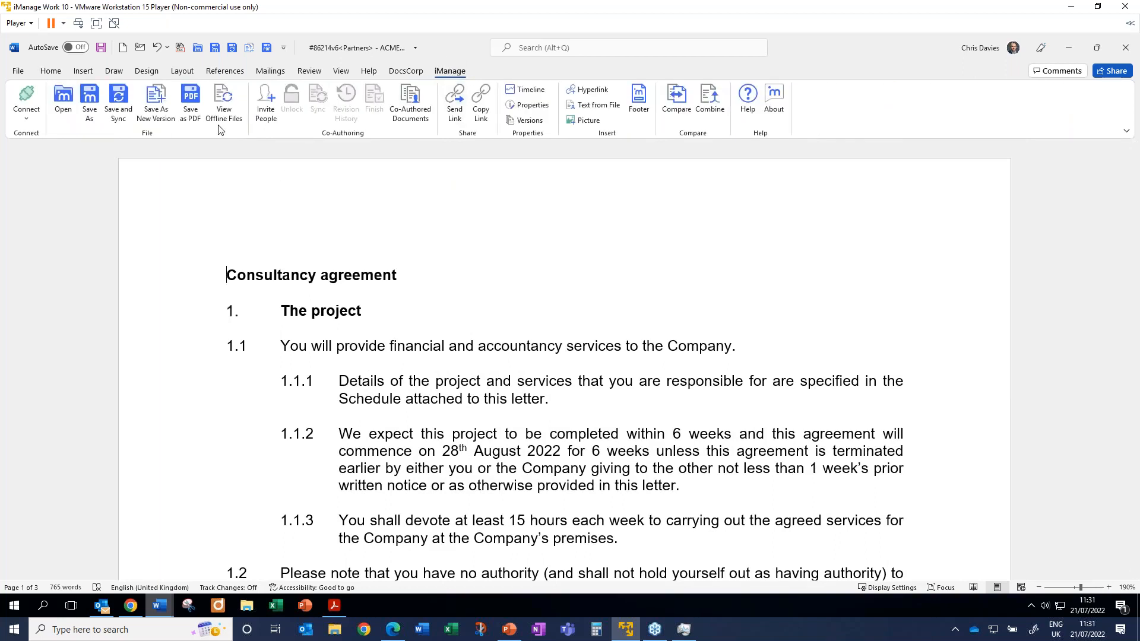
pyautogui.click(155, 103)
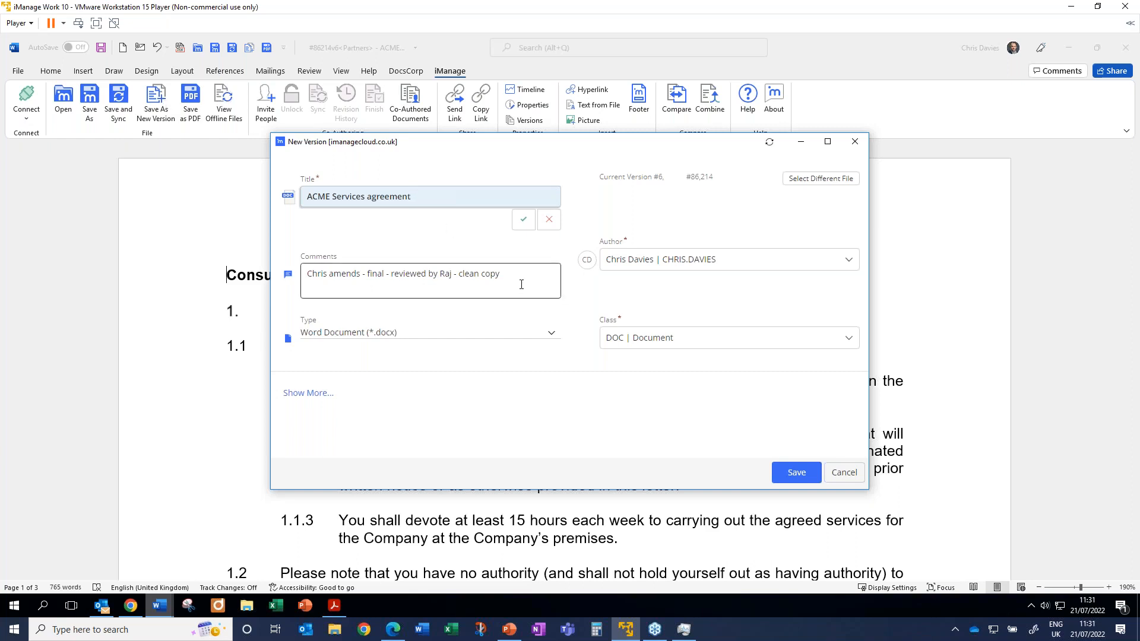
pyautogui.moveTo(521, 281); pyautogui.dragTo(237, 275)
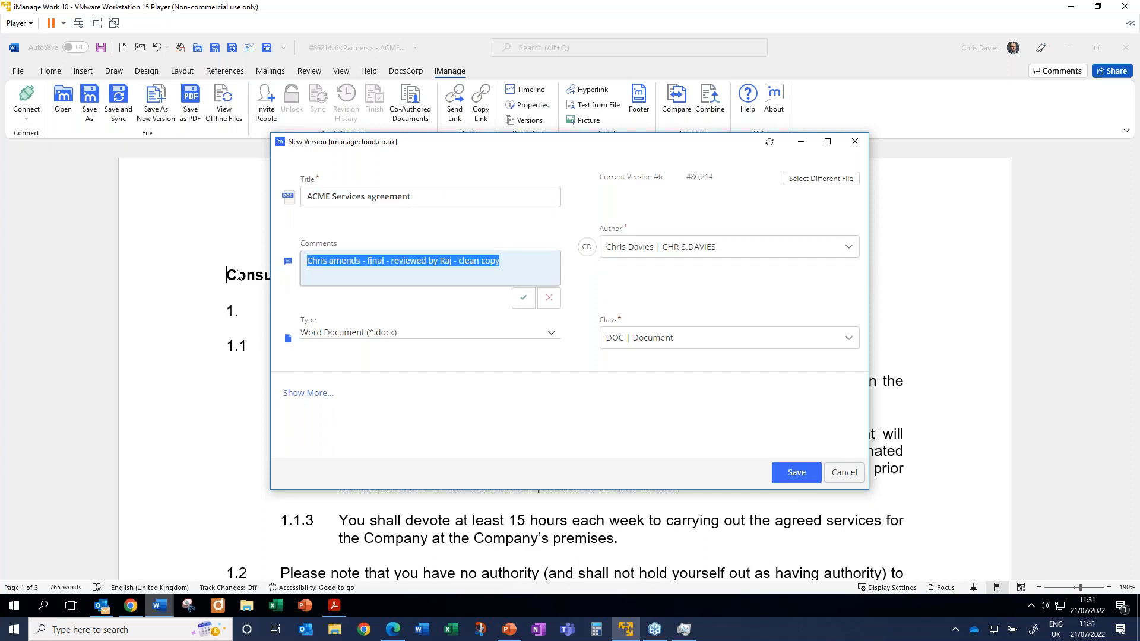
pyautogui.write('Reecovered fromv6')
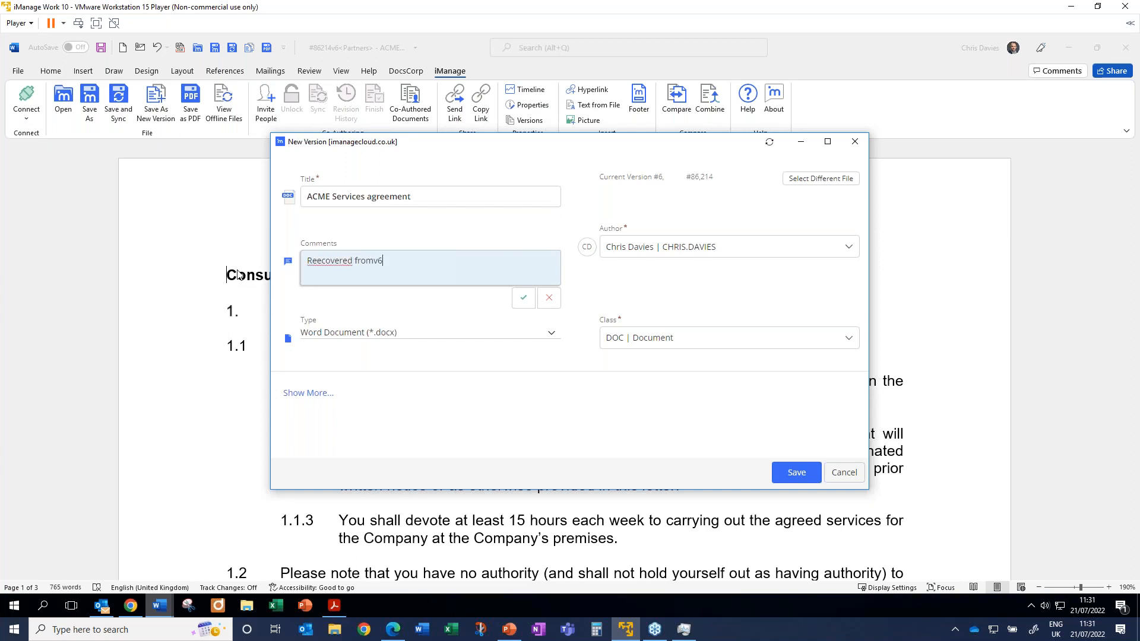
pyautogui.press('BackSpace')
pyautogui.write('v6, as stuff went bad.')
pyautogui.click(323, 265)
pyautogui.press('BackSpace')
pyautogui.click(468, 263)
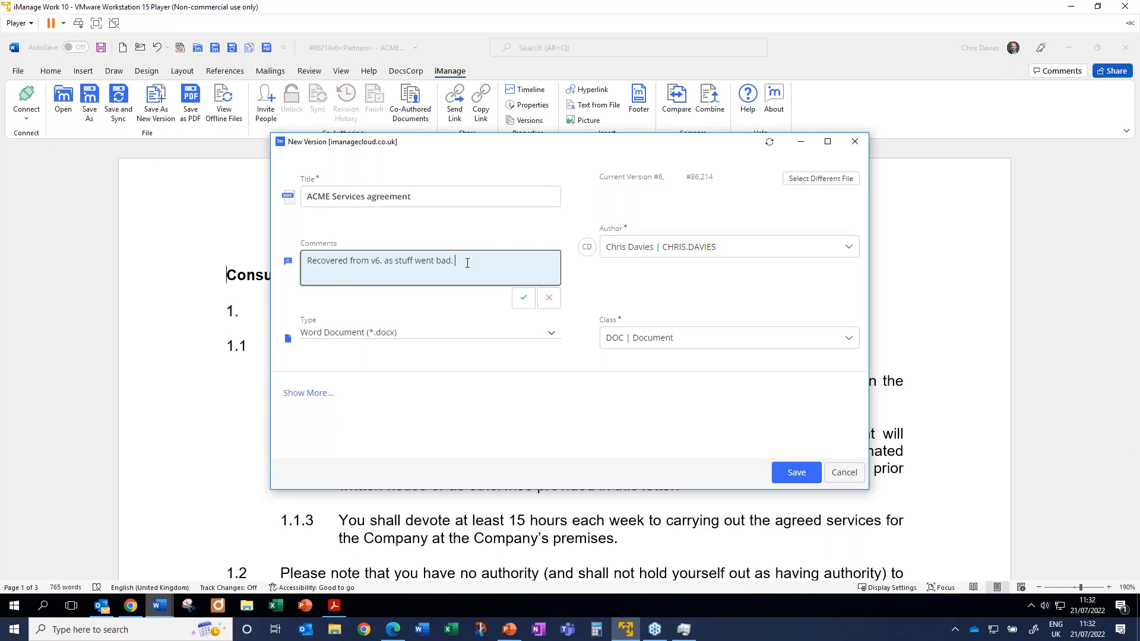
pyautogui.click(440, 301)
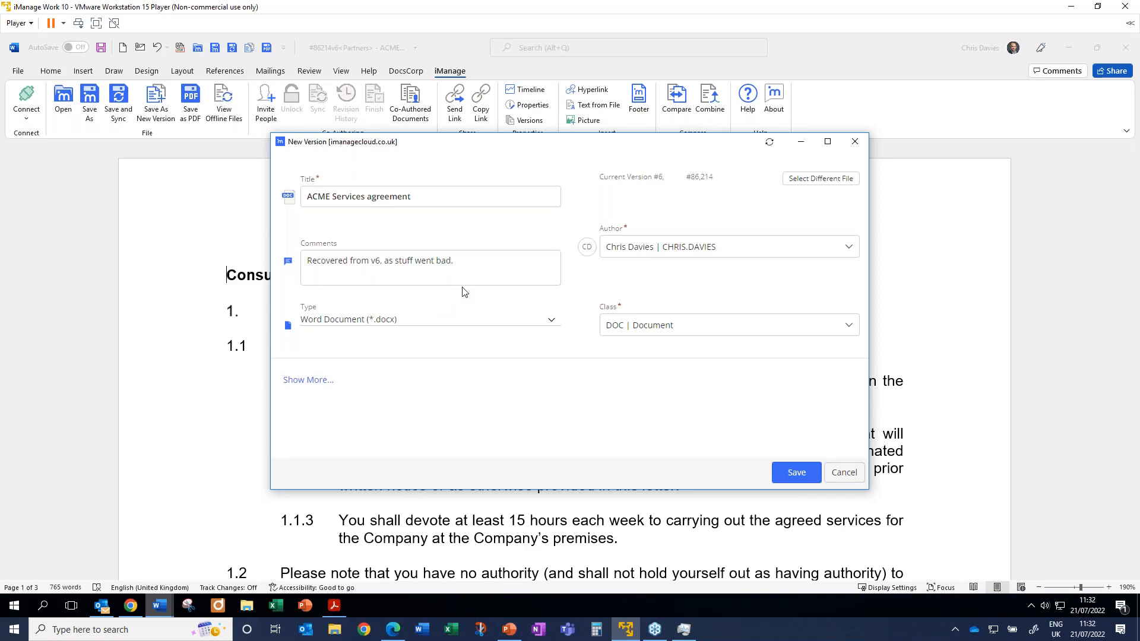
# Check the title and comment, then save the recovered agreement as a new Word version titled ACME Services agreement
pyautogui.click(480, 268)
pyautogui.click(475, 244)
pyautogui.click(448, 192)
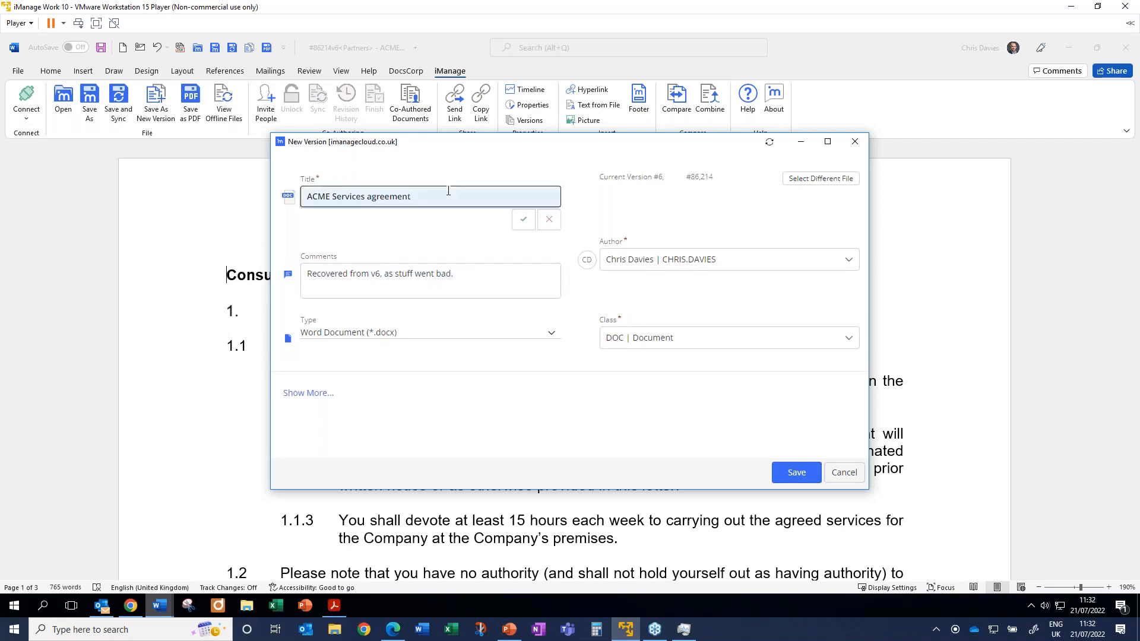
pyautogui.click(483, 265)
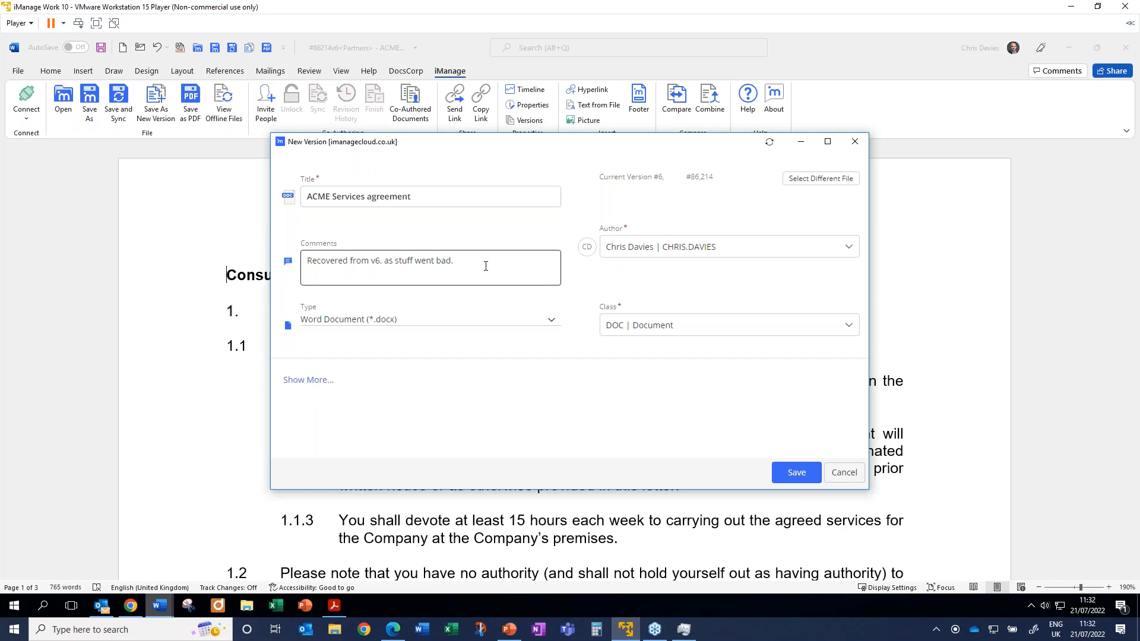
pyautogui.click(790, 474)
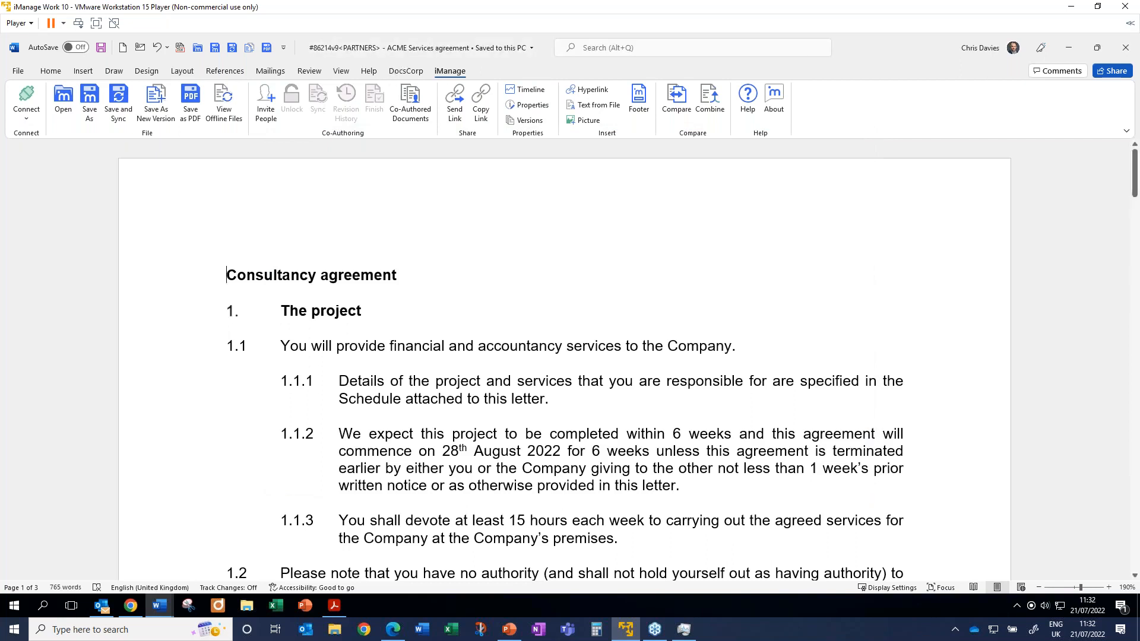
# Show the agreement's version list and look over the actions available for Version 8
pyautogui.click(526, 122)
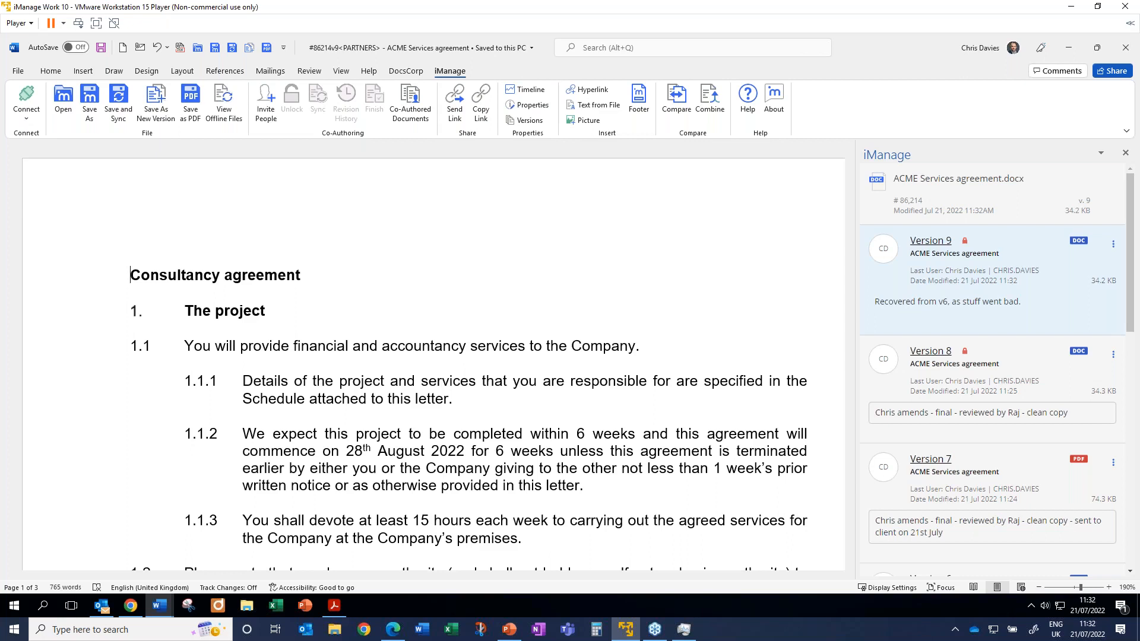
pyautogui.click(1113, 354)
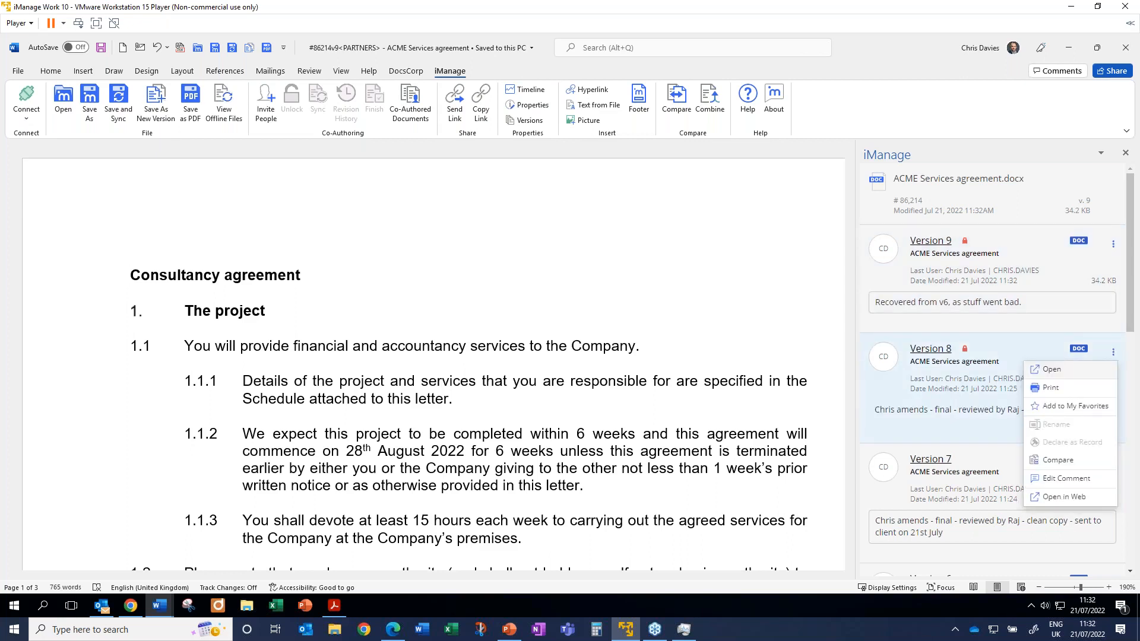
pyautogui.click(1113, 352)
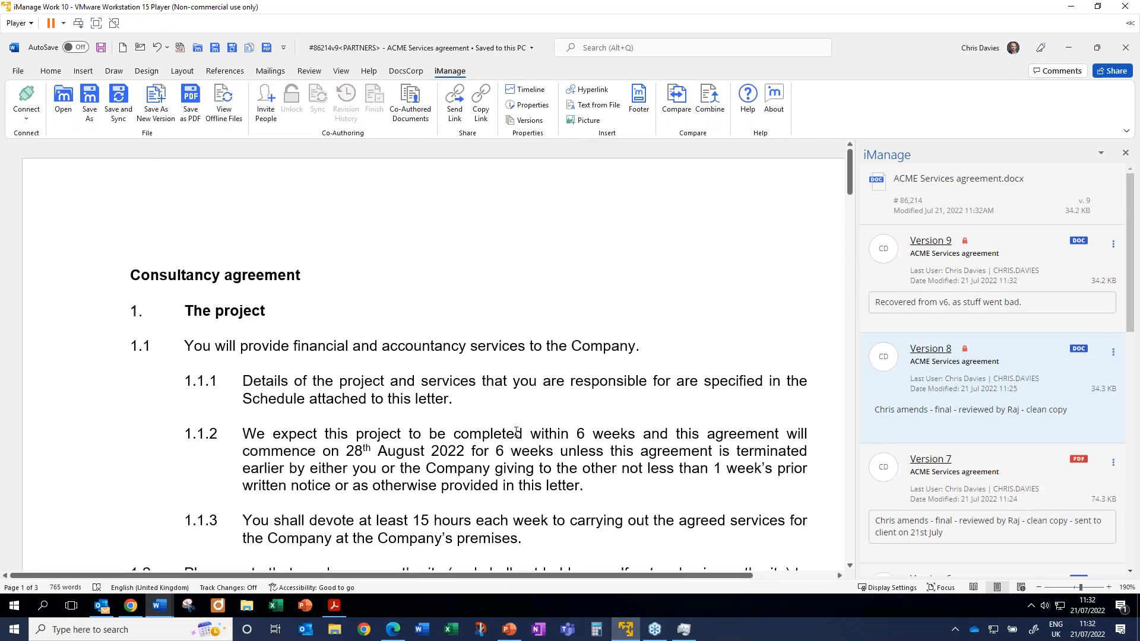
# Look over the agreement's older versions, open its timeline, and review the edits made over the 3M period
pyautogui.scroll(-10, 998, 368)
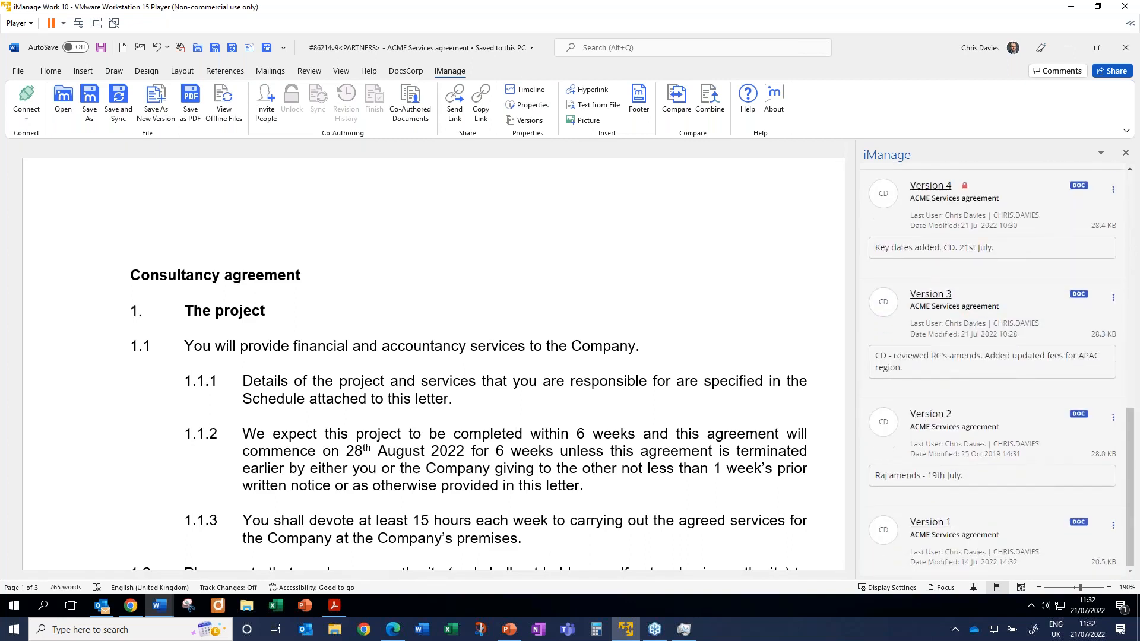
pyautogui.click(533, 106)
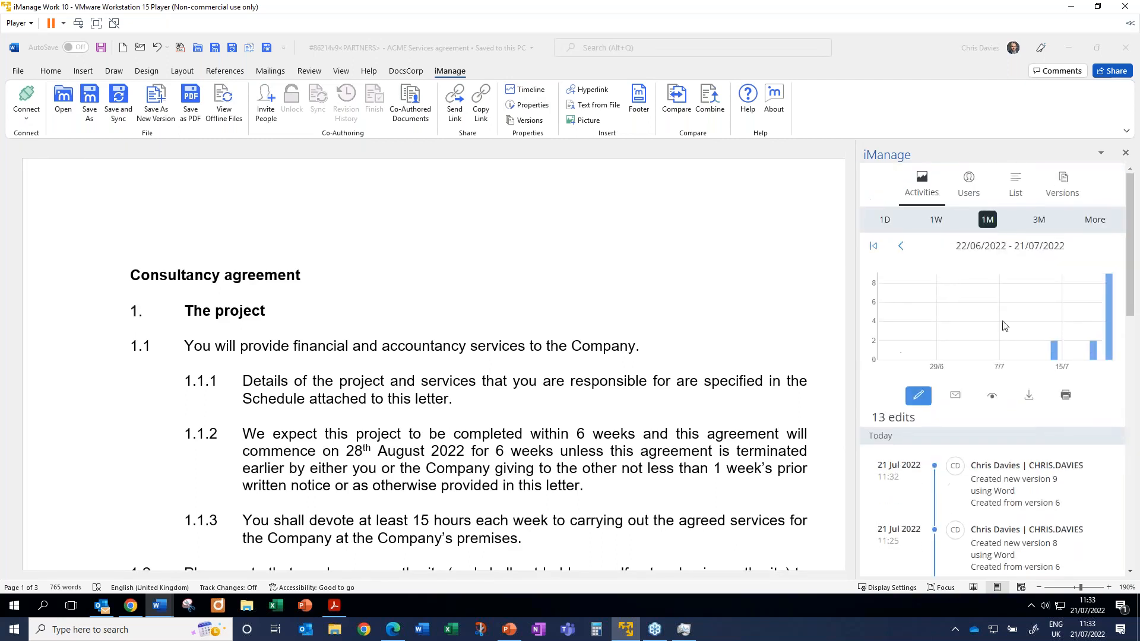
pyautogui.click(1039, 220)
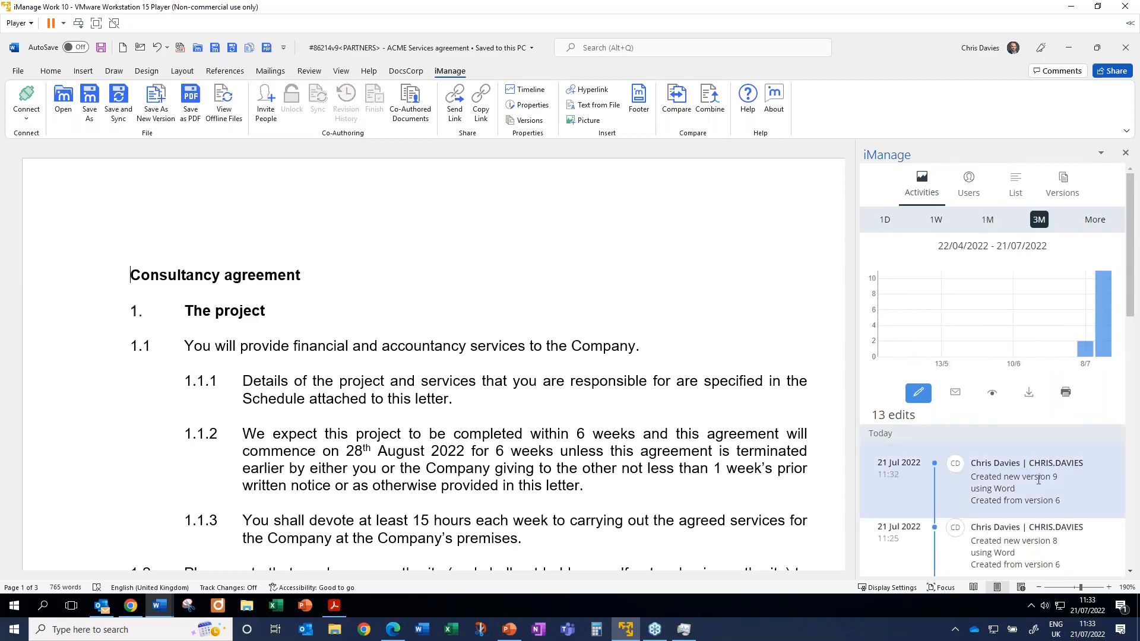
pyautogui.scroll(-4, 1038, 479)
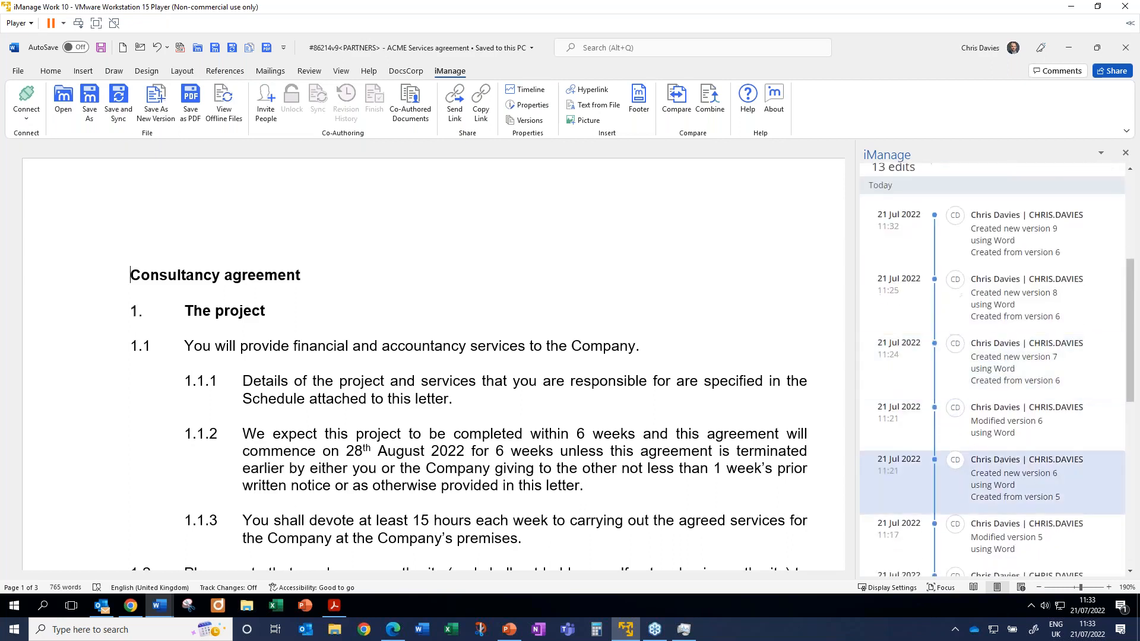
pyautogui.scroll(4, 1039, 480)
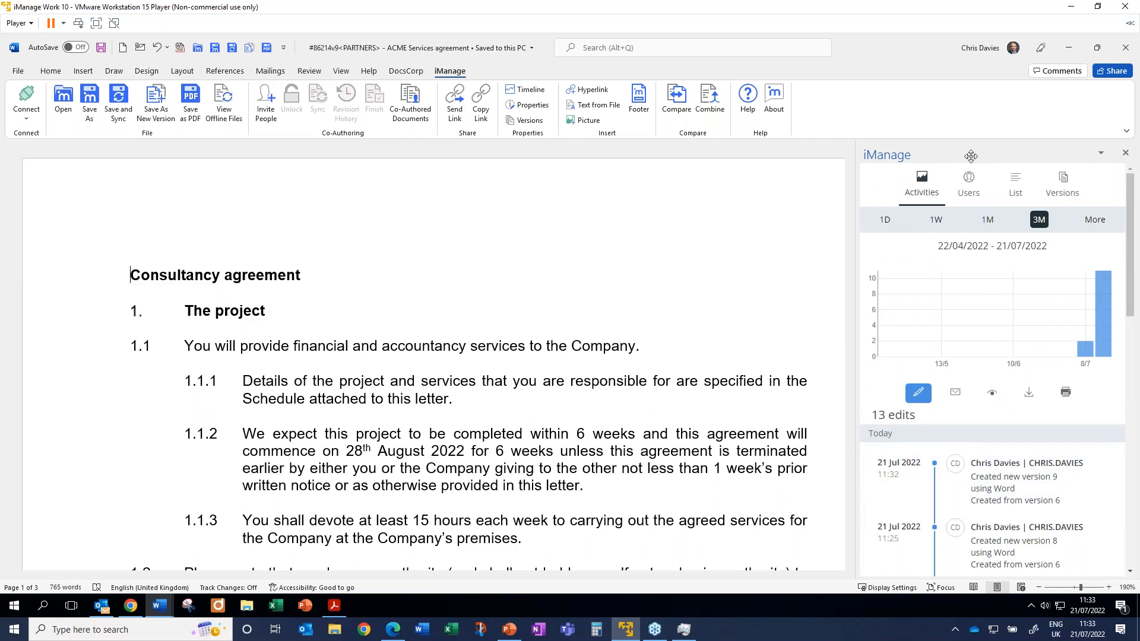
# Review the list of all timeline activities and check the actions available for the "Checked in version 6" entry
pyautogui.click(1019, 185)
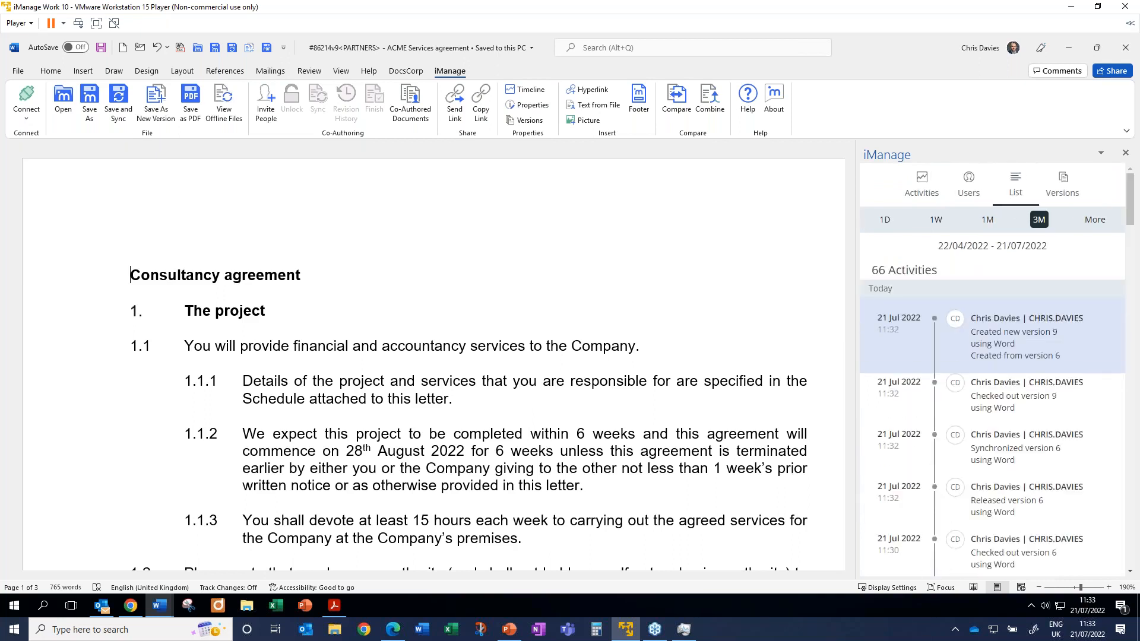
pyautogui.scroll(-10, 1134, 438)
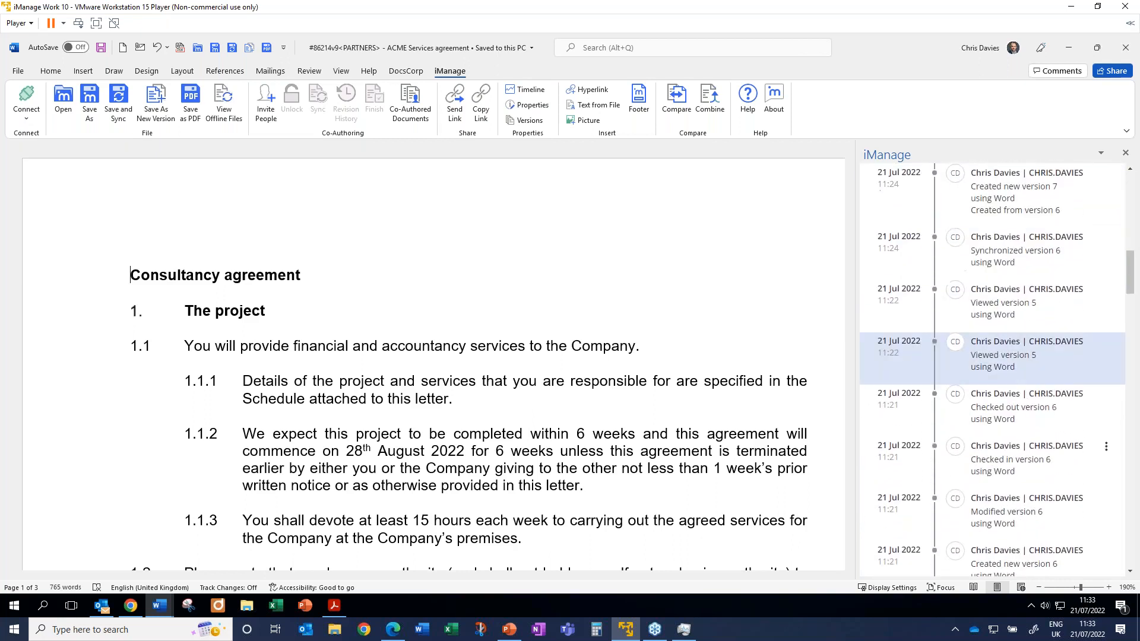
pyautogui.click(1104, 448)
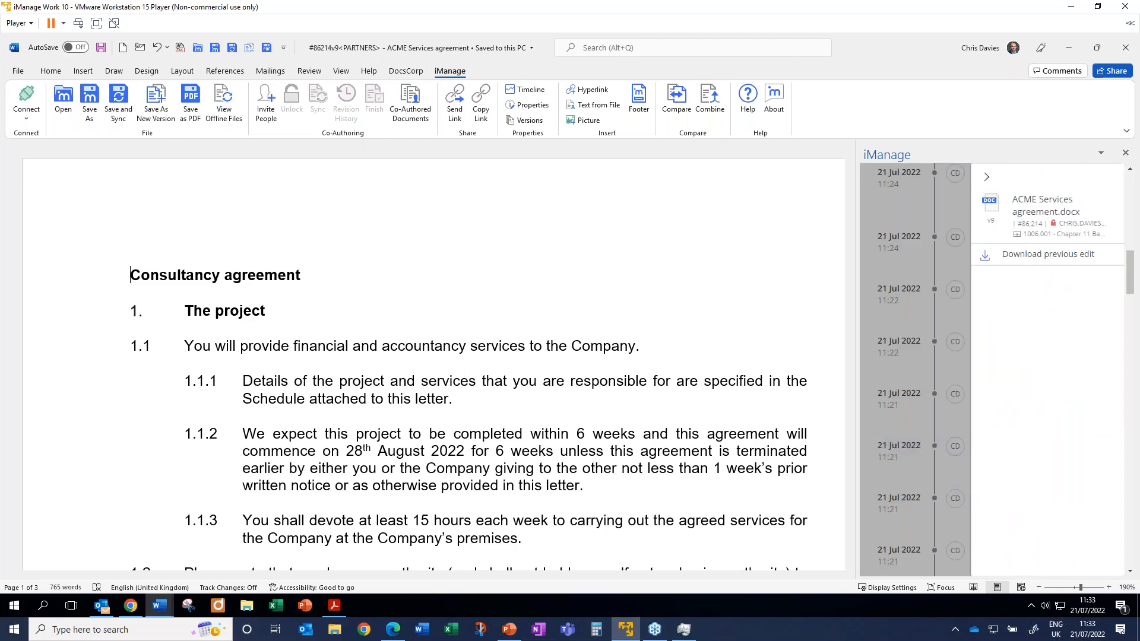
pyautogui.click(986, 177)
pyautogui.scroll(10, 1015, 311)
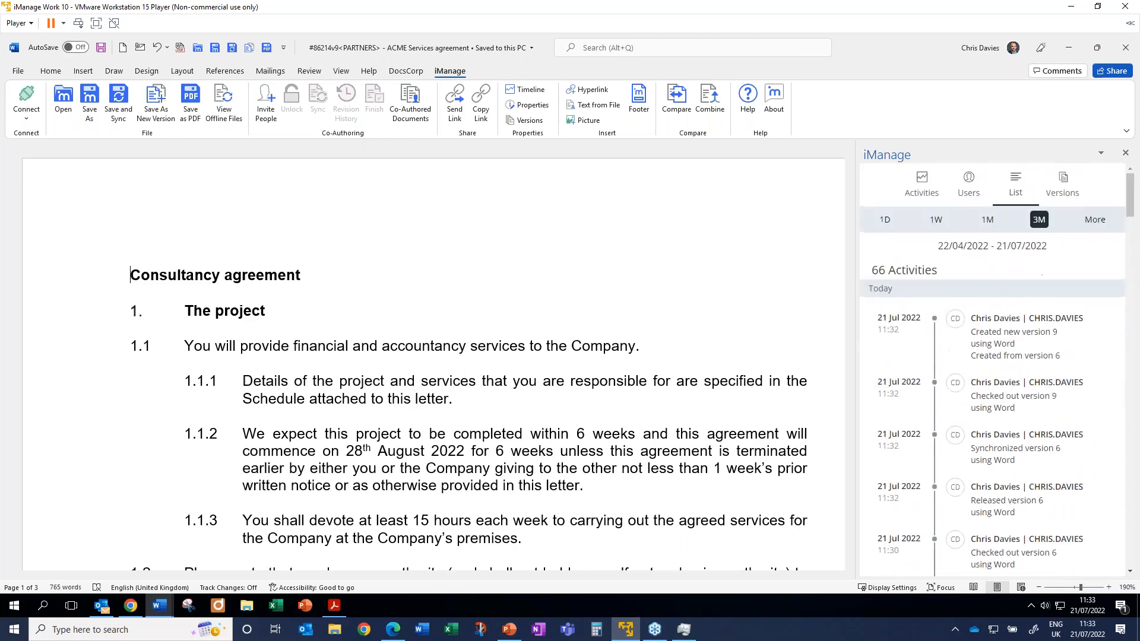
# Narrow the timeline to 1D to view the day's email activity, and dismiss the update notification
pyautogui.click(885, 219)
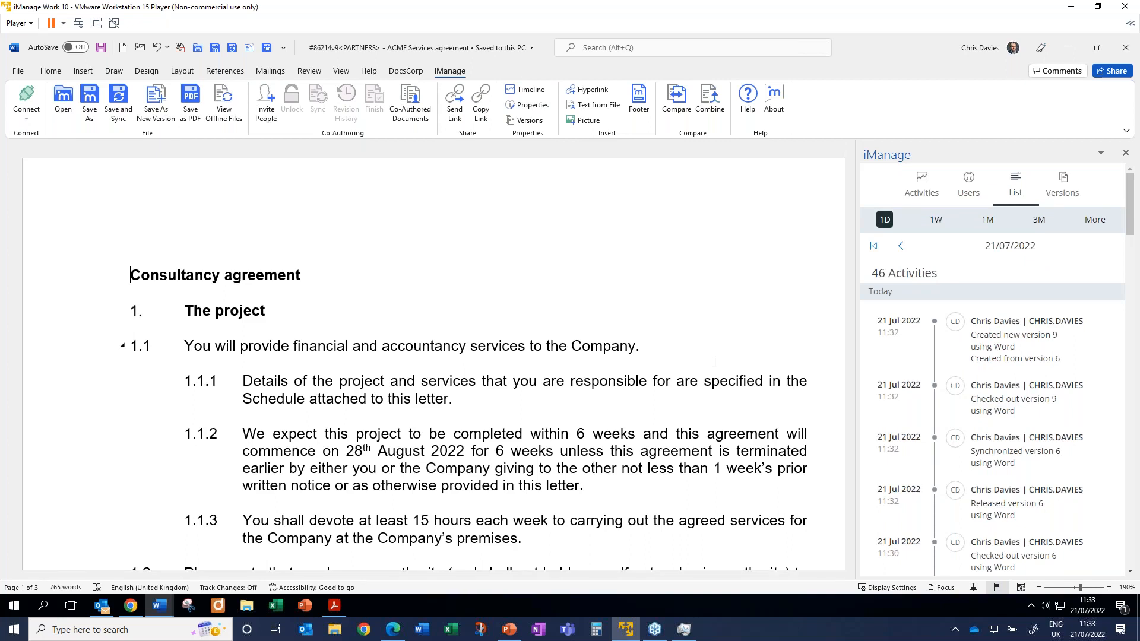
pyautogui.click(922, 183)
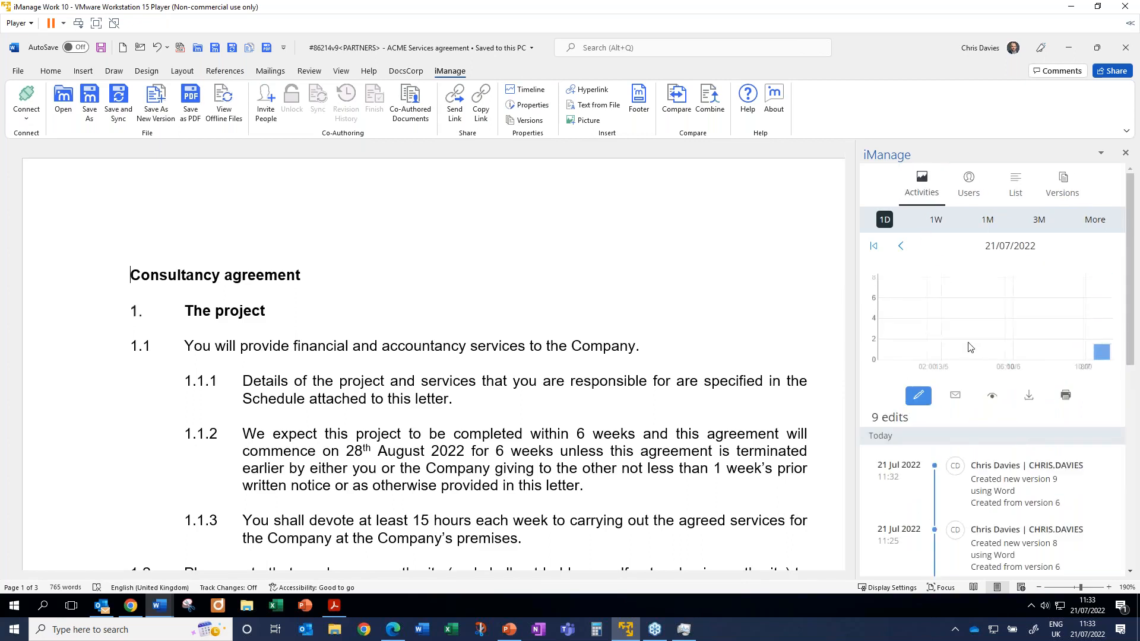
pyautogui.click(956, 395)
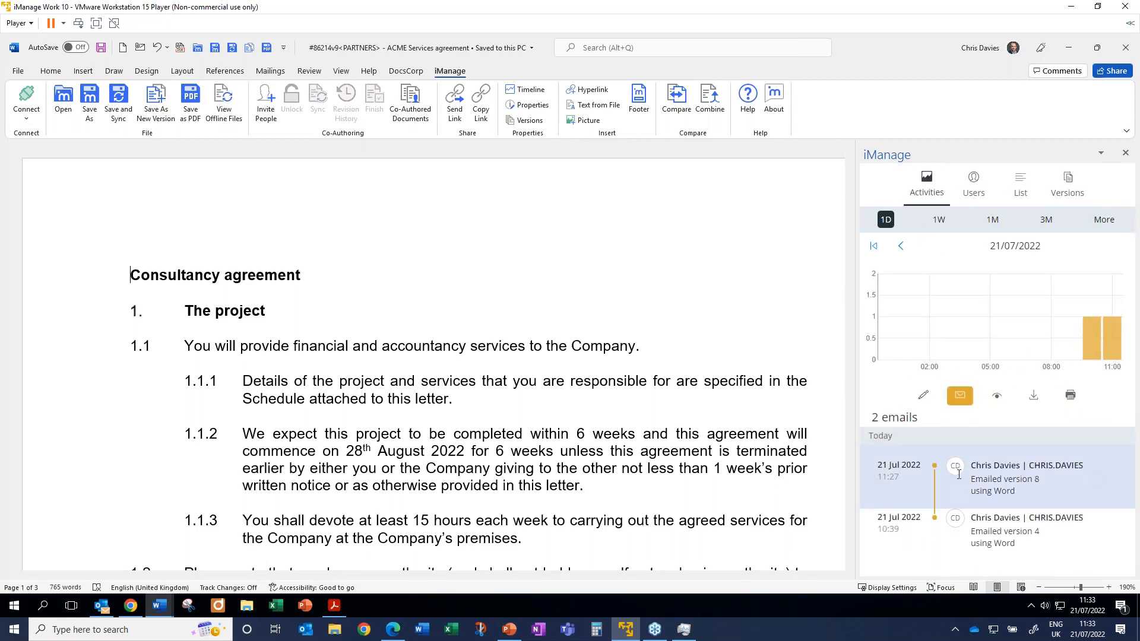
pyautogui.moveTo(914, 473); pyautogui.dragTo(873, 464)
pyautogui.click(908, 479)
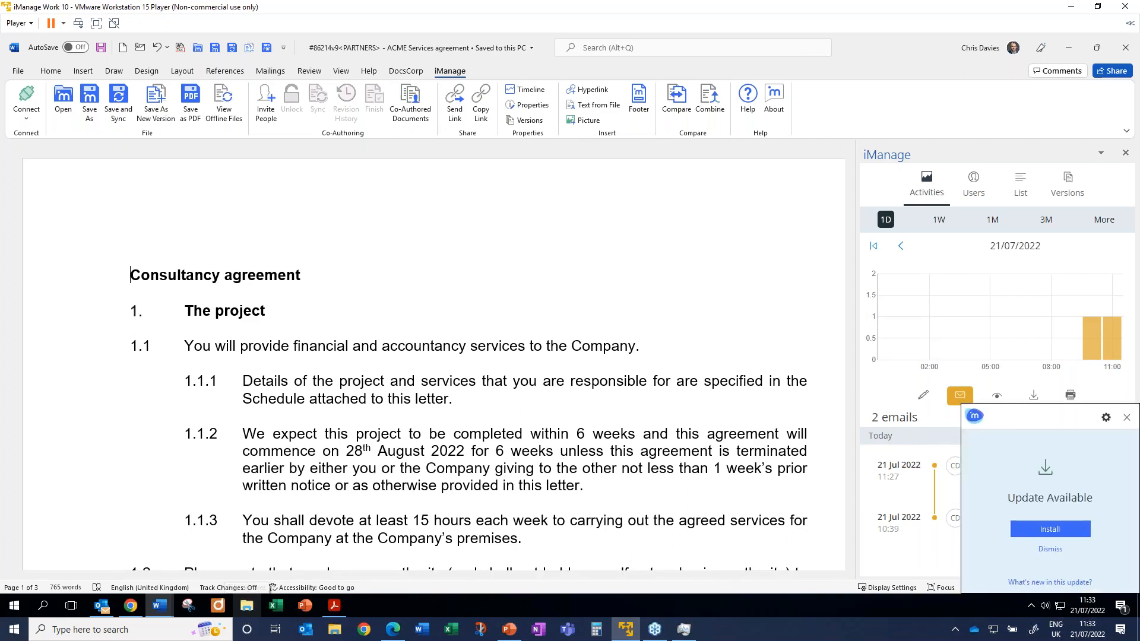
pyautogui.click(1050, 550)
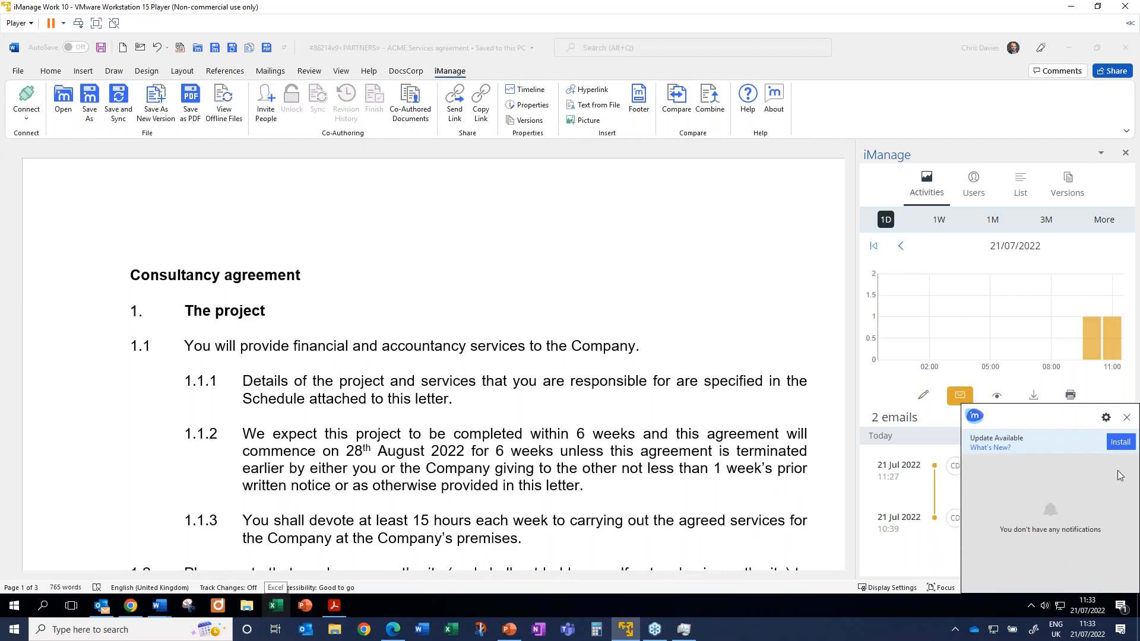
pyautogui.click(1127, 417)
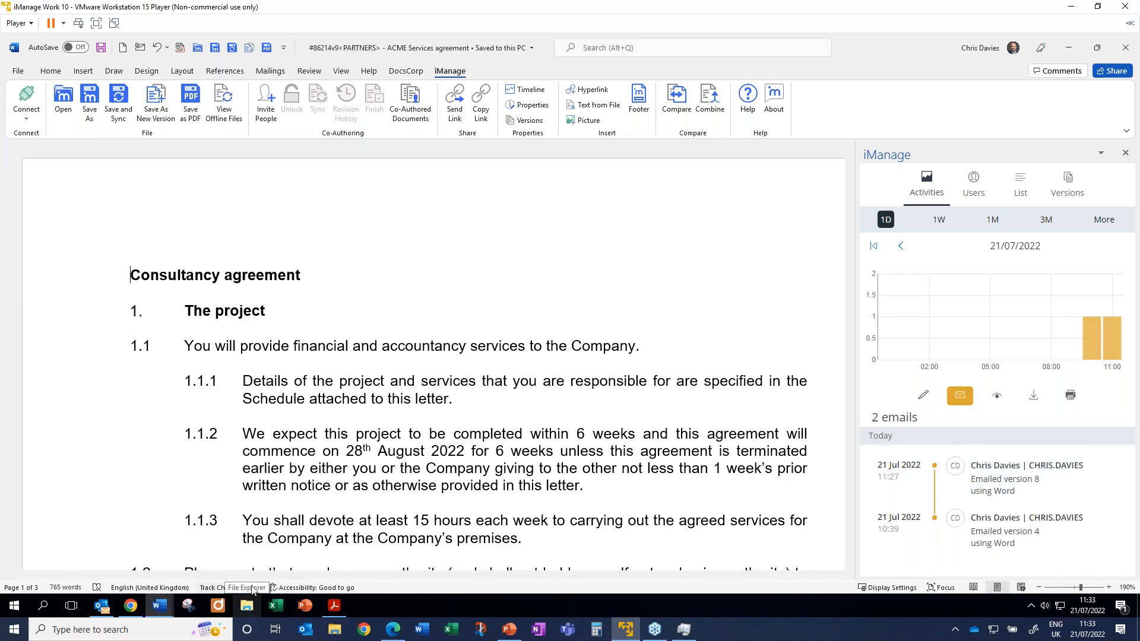
# Switch to File Explorer and go to the %appdata% folder
pyautogui.click(243, 611)
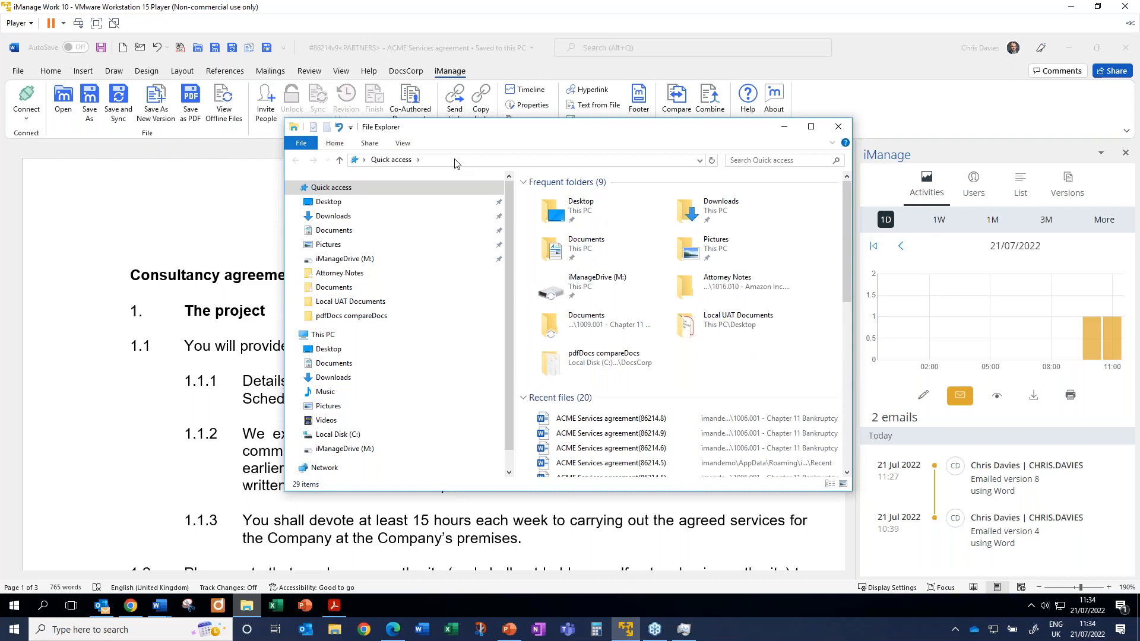
pyautogui.click(455, 163)
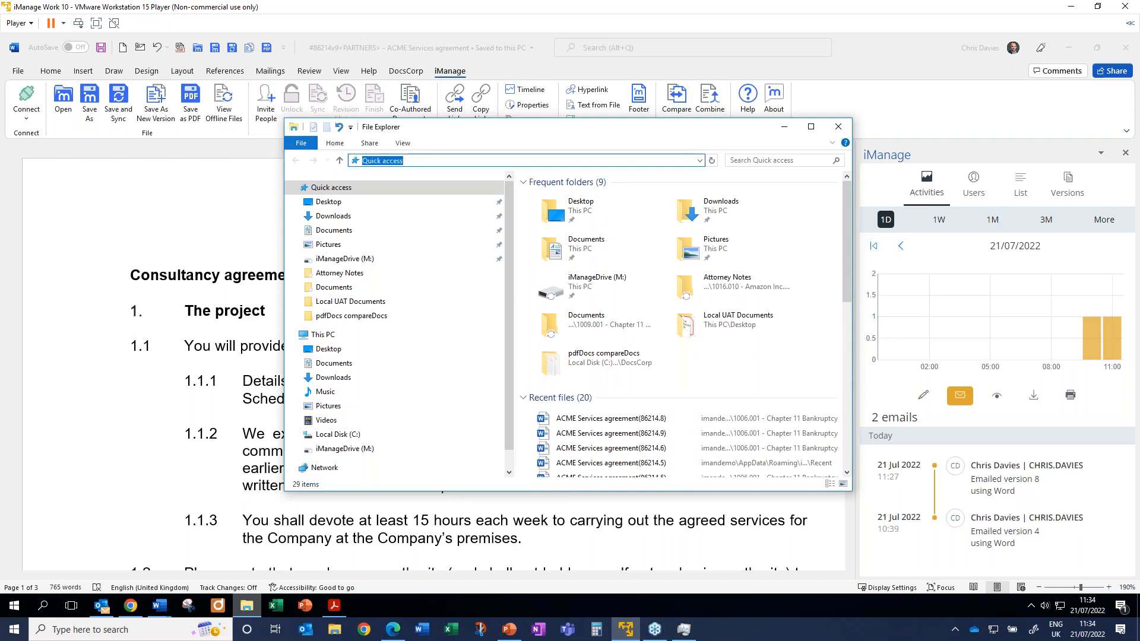
pyautogui.write('%appdata%')
pyautogui.press('Return')
# Open the iManage\Work\Recent folder inside Roaming and maximize the File Explorer window
pyautogui.click(554, 237)
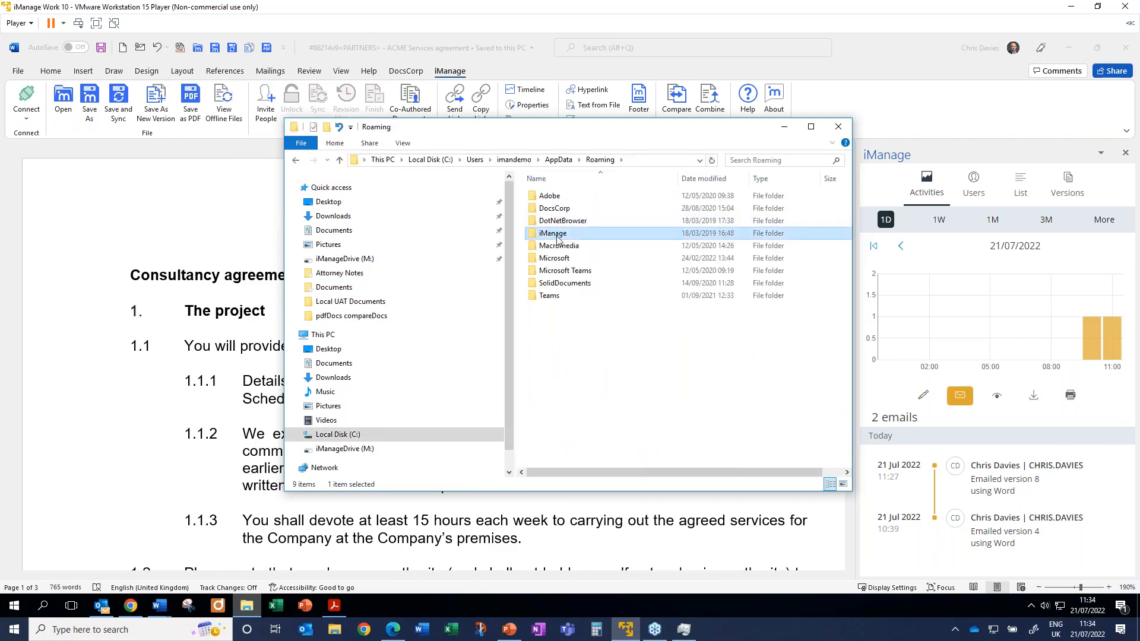
pyautogui.doubleClick(557, 236)
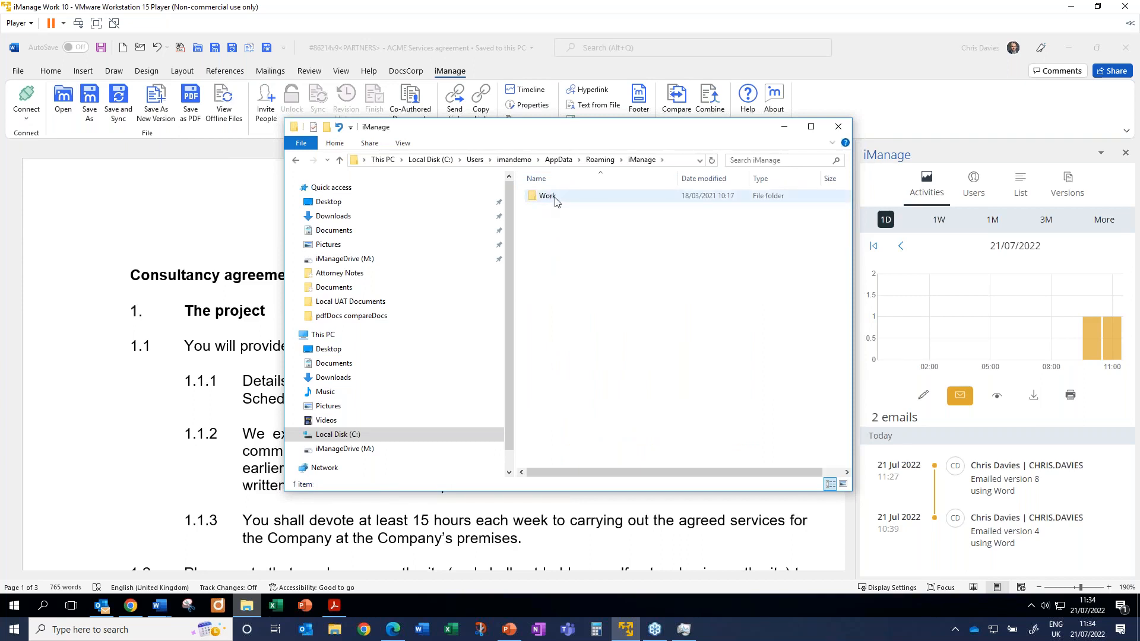
pyautogui.doubleClick(555, 198)
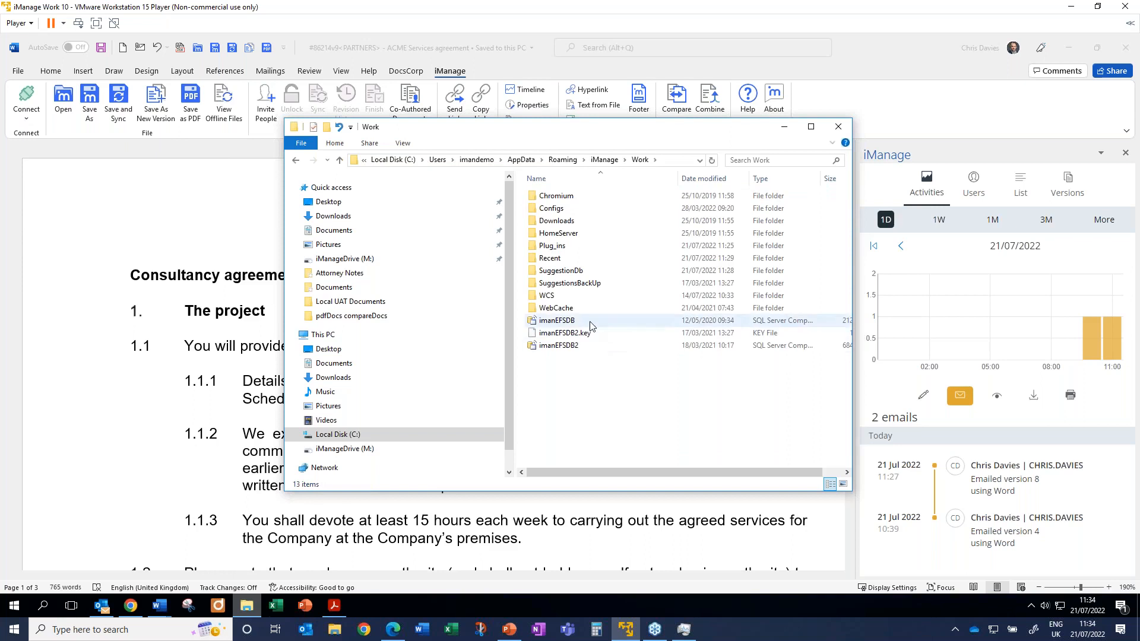
pyautogui.click(549, 259)
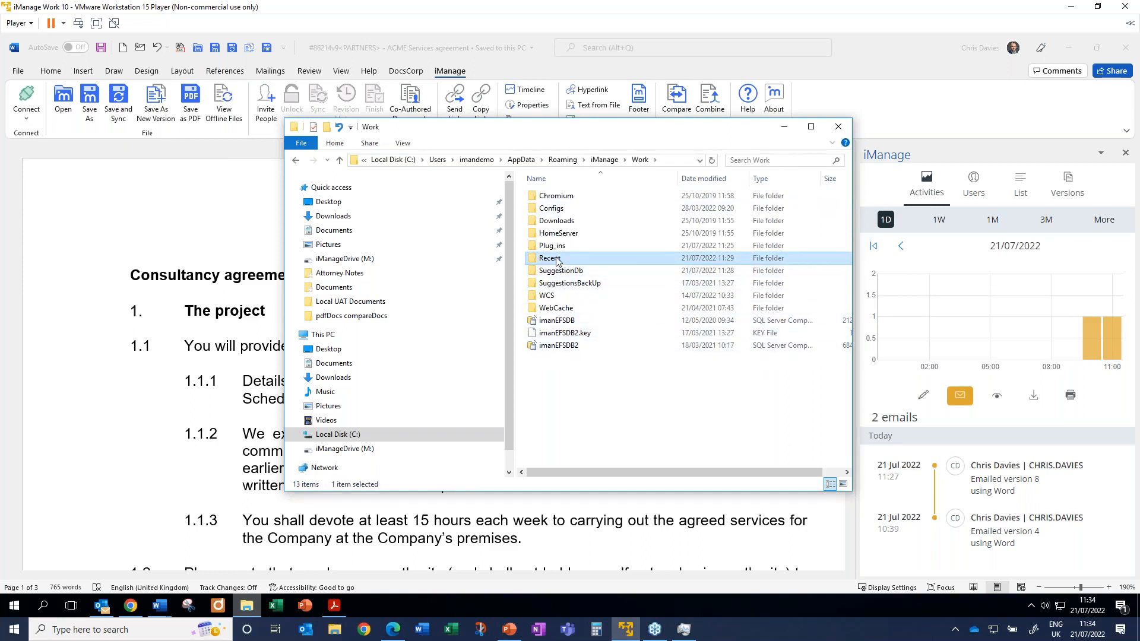
pyautogui.doubleClick(556, 258)
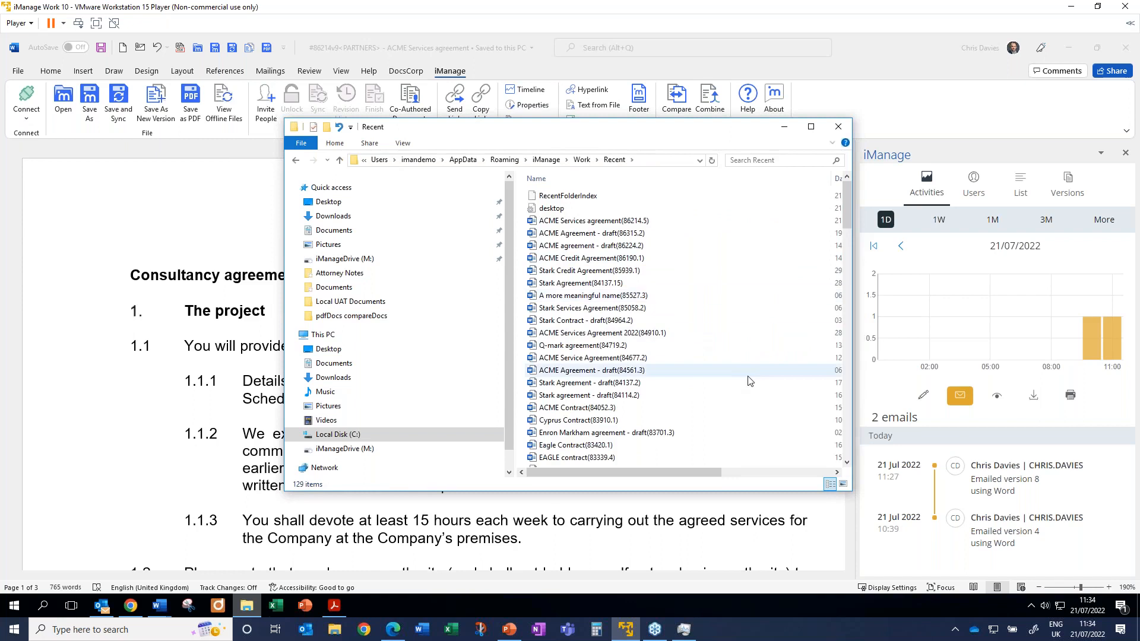
pyautogui.click(810, 128)
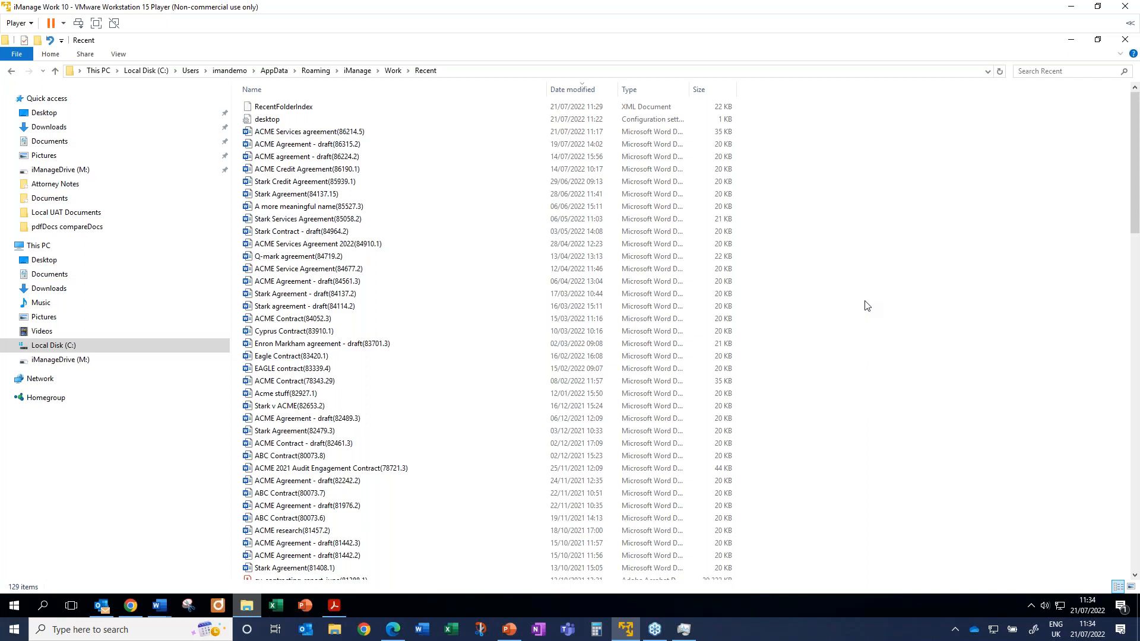
# Examine the local copies in the Recent folder, including ACME Services agreement(86214.5) and A more meaningful name(85527.3)
pyautogui.click(349, 133)
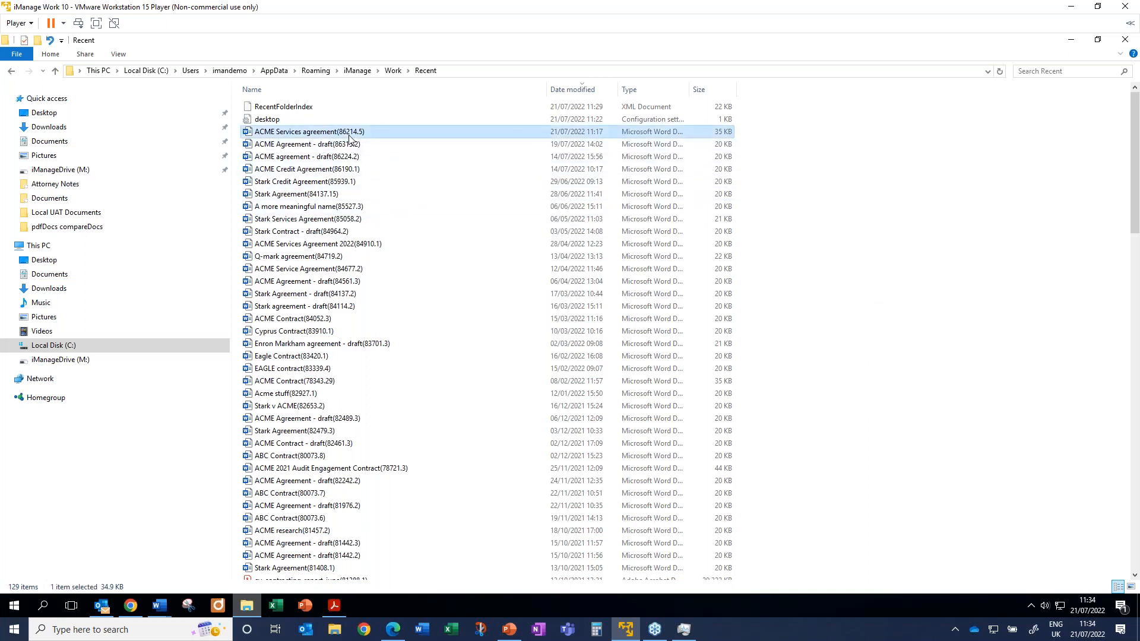
pyautogui.click(292, 207)
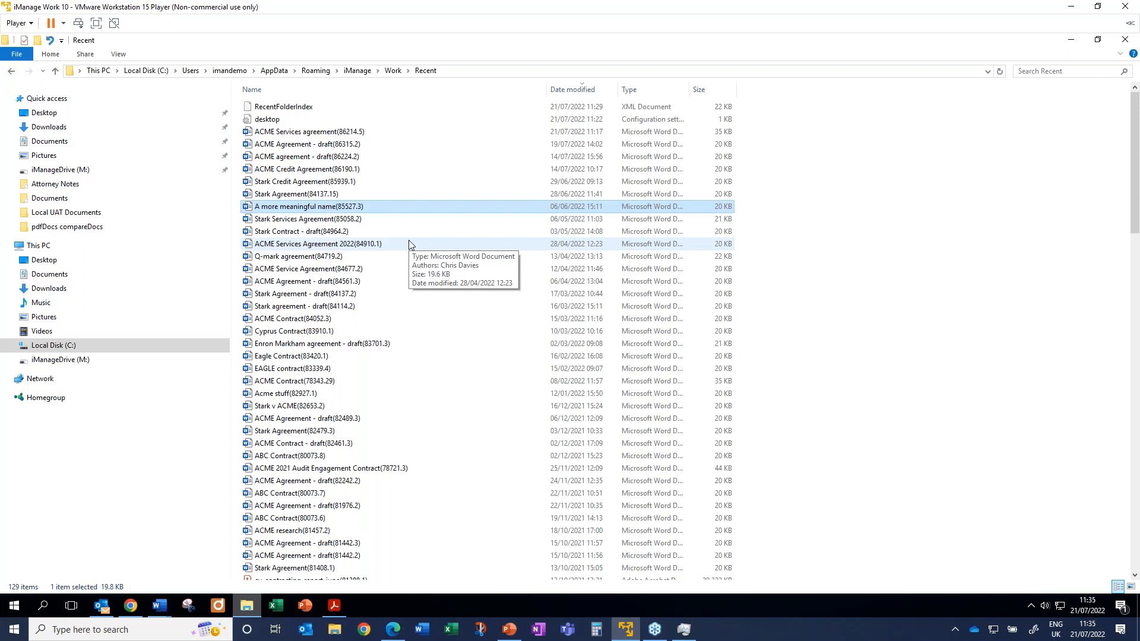
pyautogui.click(339, 133)
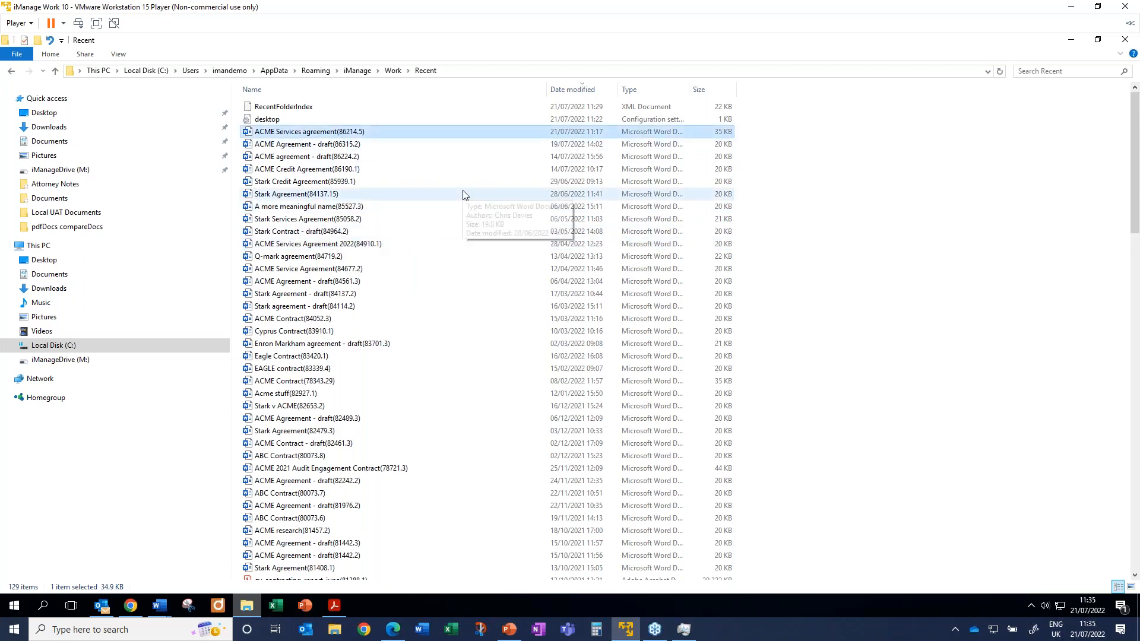
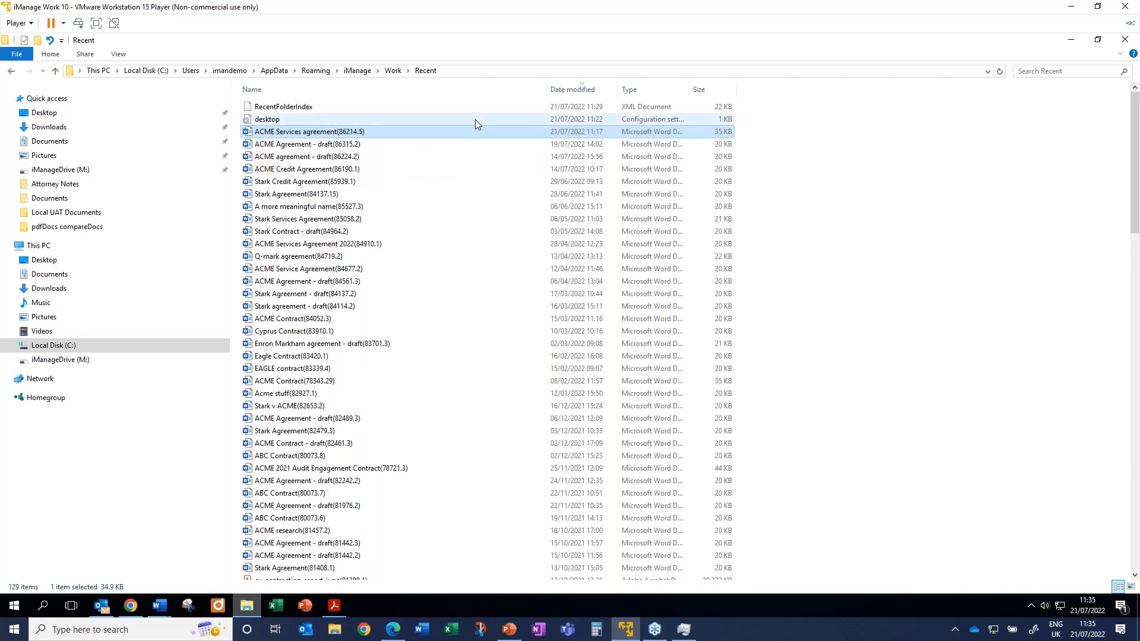
# Go back to the %appdata% folder and retrace the path through iManage and Work to the Recent folder
pyautogui.click(454, 73)
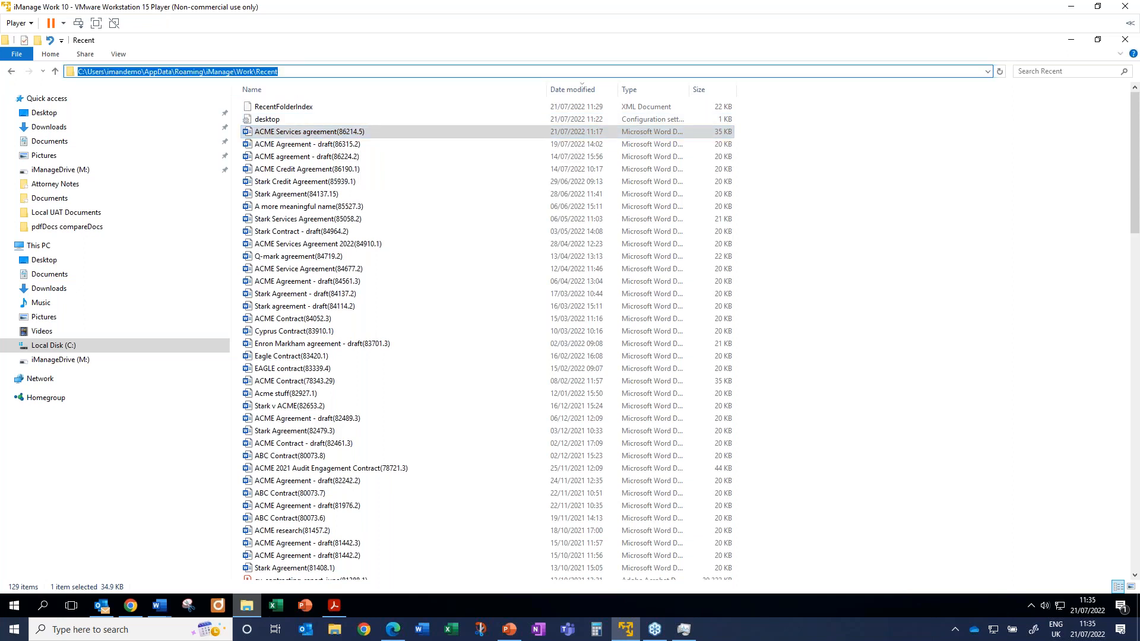
pyautogui.write('%a')
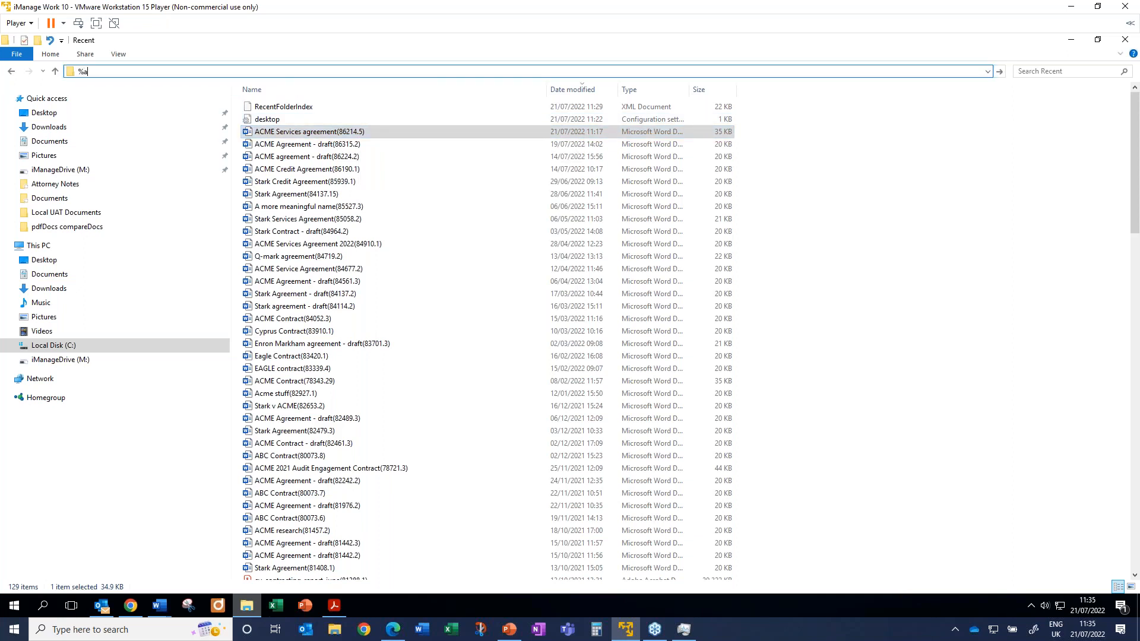
pyautogui.write('ppdata%')
pyautogui.press('Return')
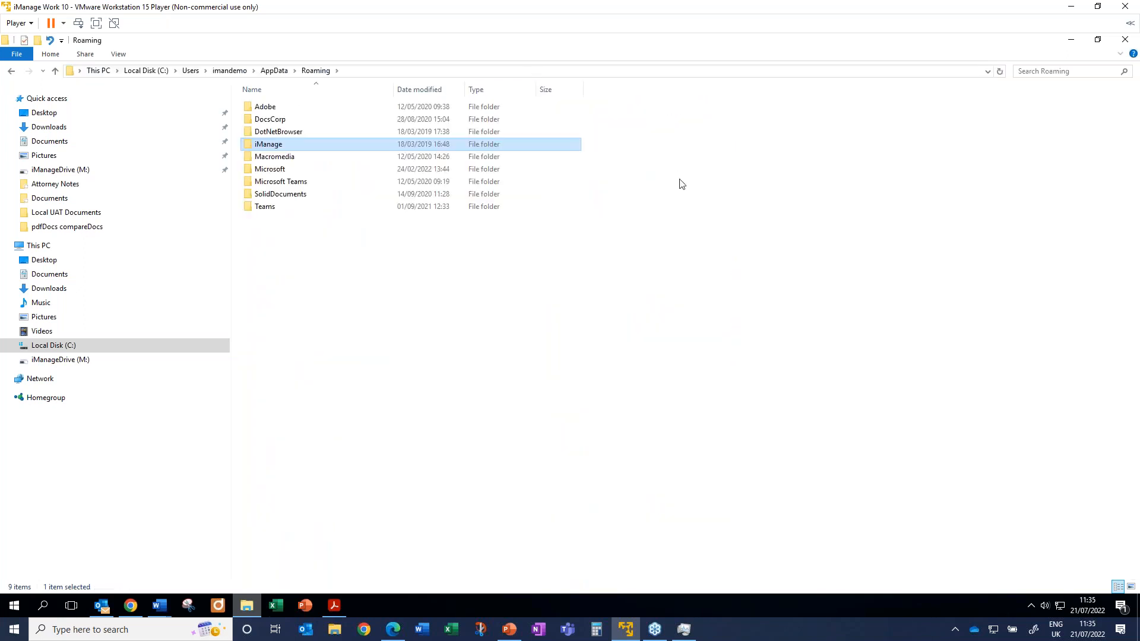
pyautogui.doubleClick(294, 148)
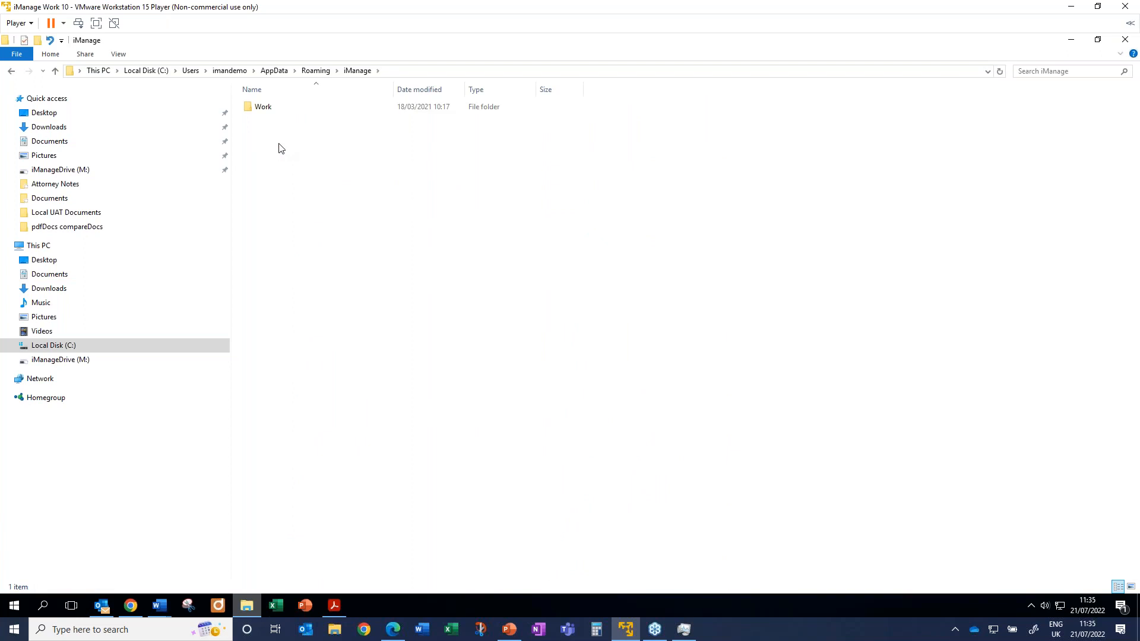
pyautogui.click(261, 116)
pyautogui.doubleClick(263, 115)
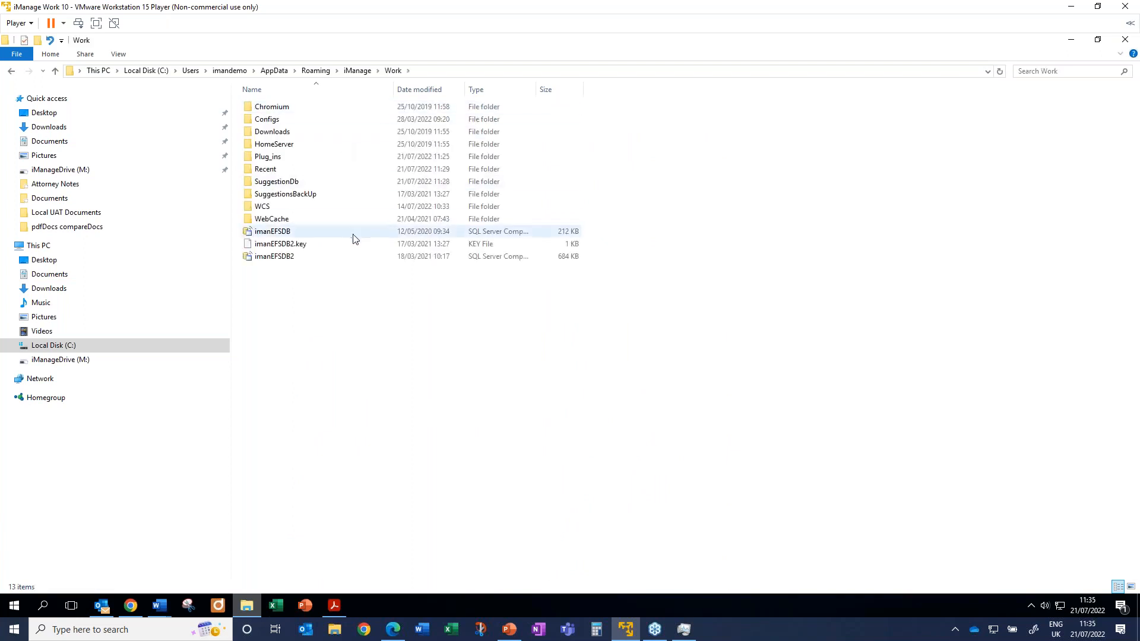
pyautogui.doubleClick(284, 170)
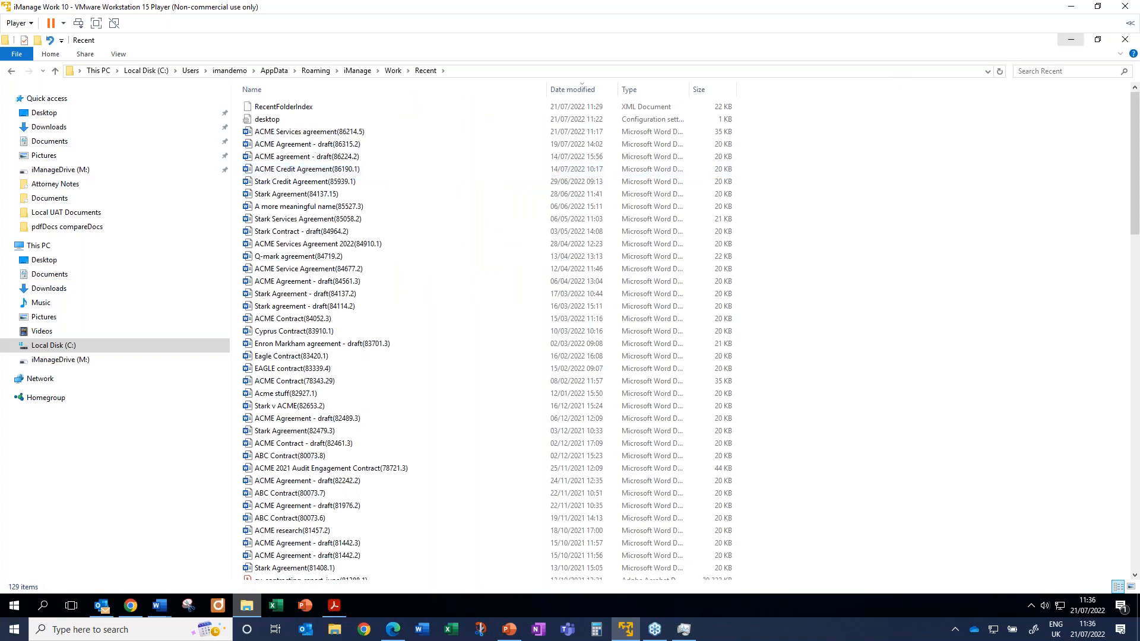
# Return to Word, start an iManage document comparison, review the versions of ACME Services agreement.docx available as the original document, and cancel the comparison
pyautogui.click(1070, 43)
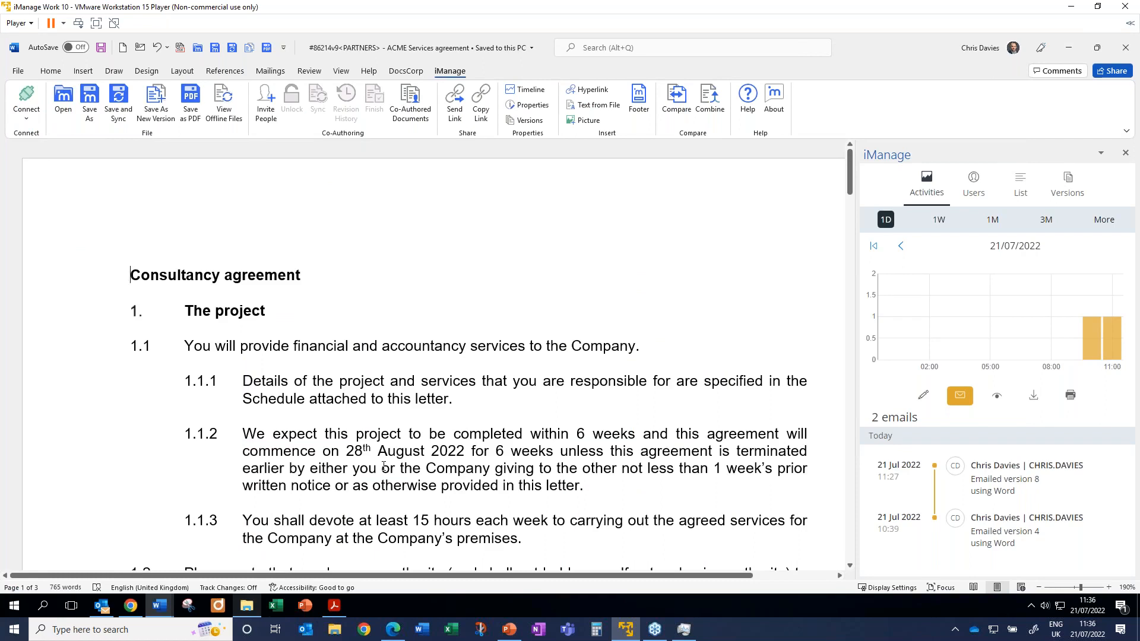
pyautogui.click(682, 119)
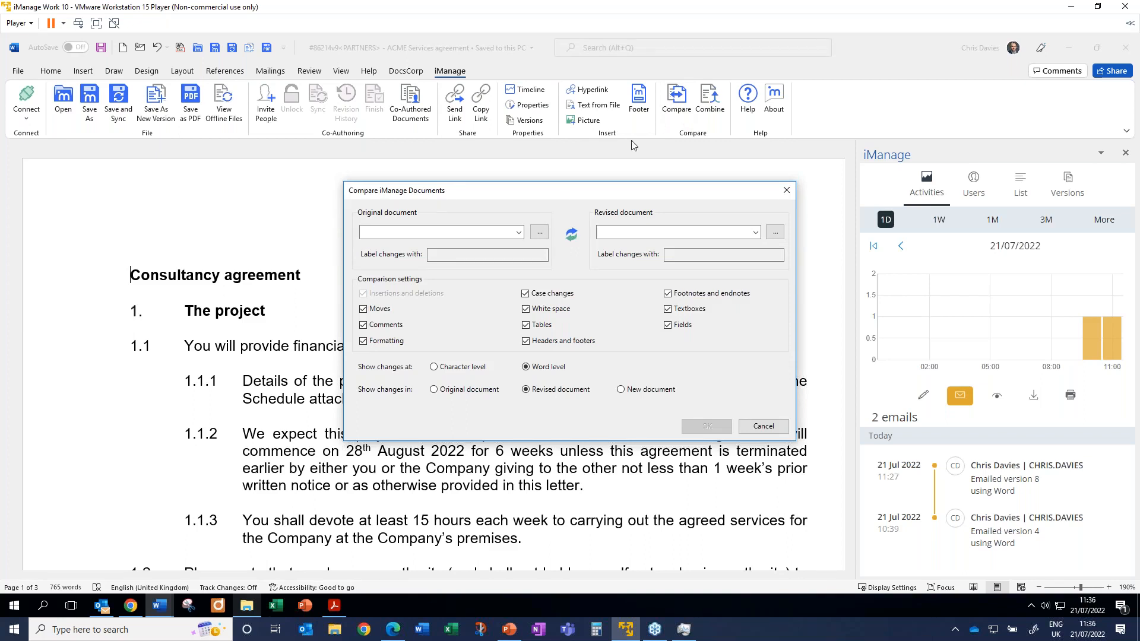
pyautogui.click(543, 236)
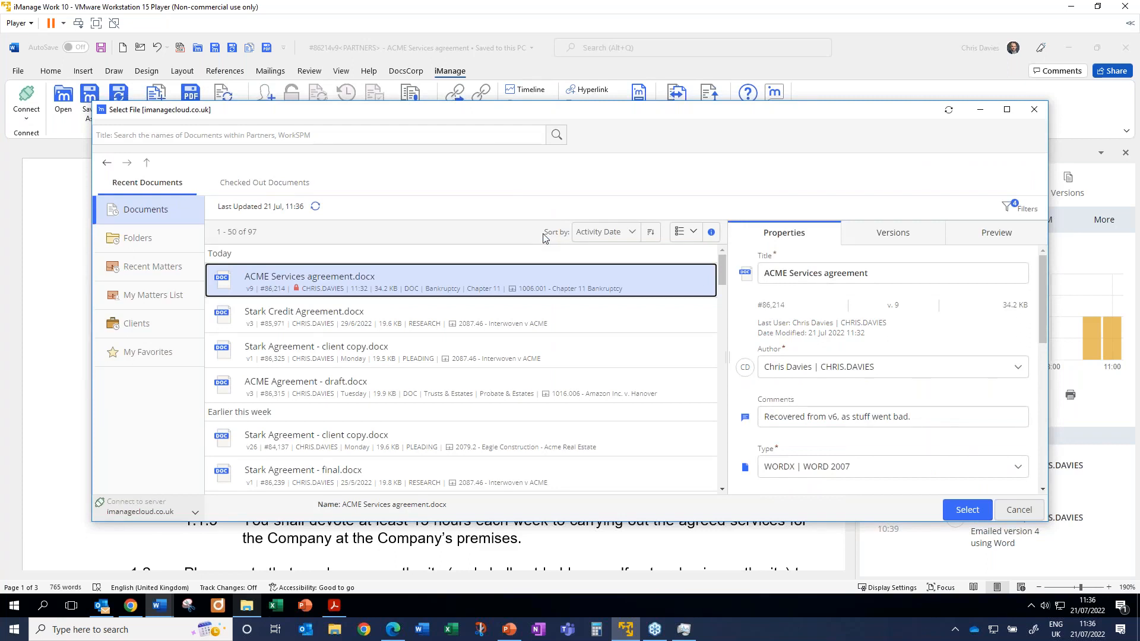
pyautogui.click(906, 238)
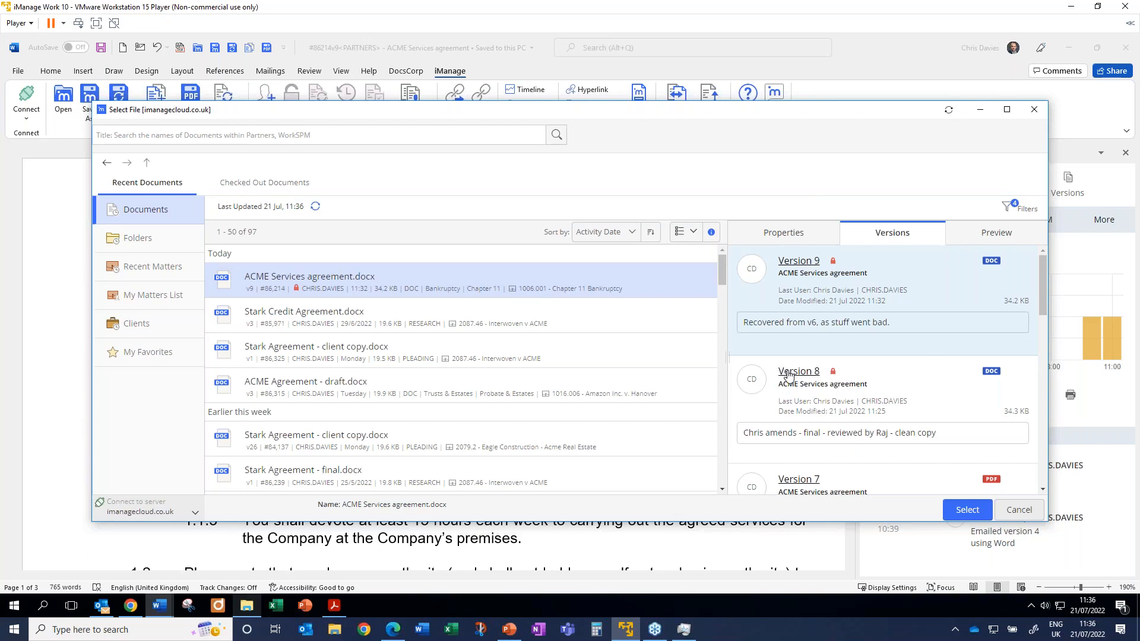
pyautogui.scroll(-2, 802, 472)
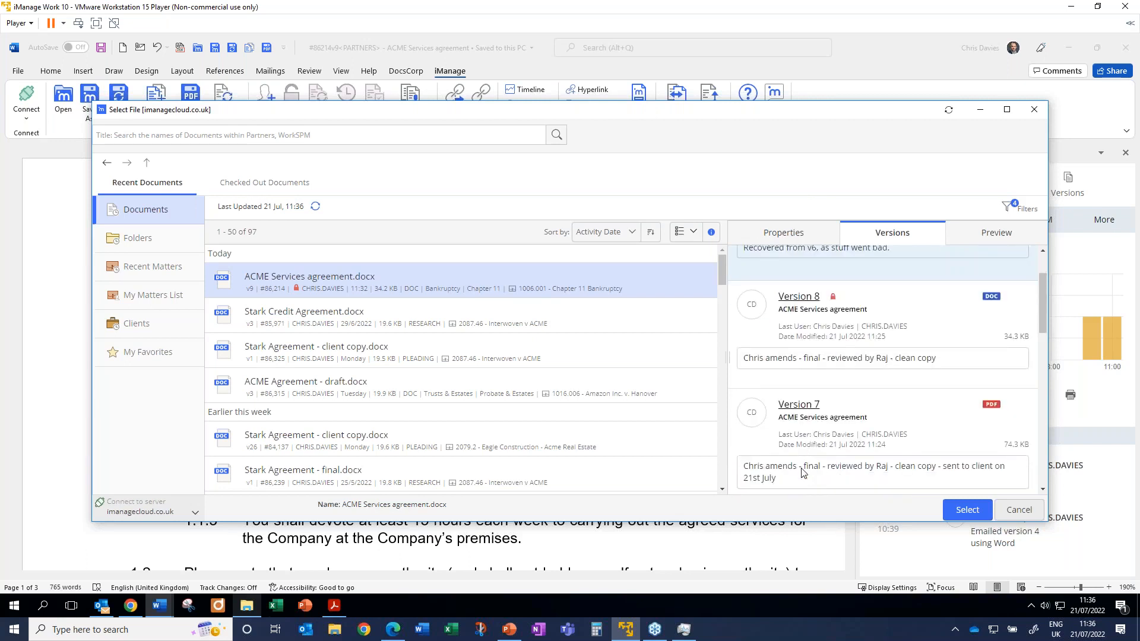
pyautogui.scroll(-2, 801, 472)
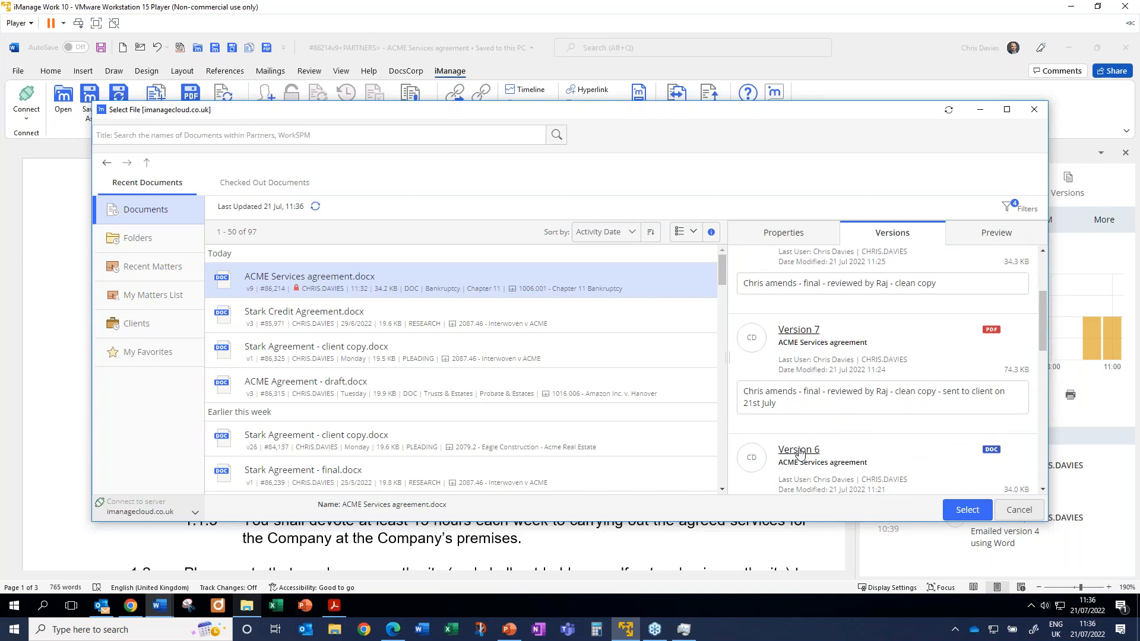
pyautogui.click(1019, 510)
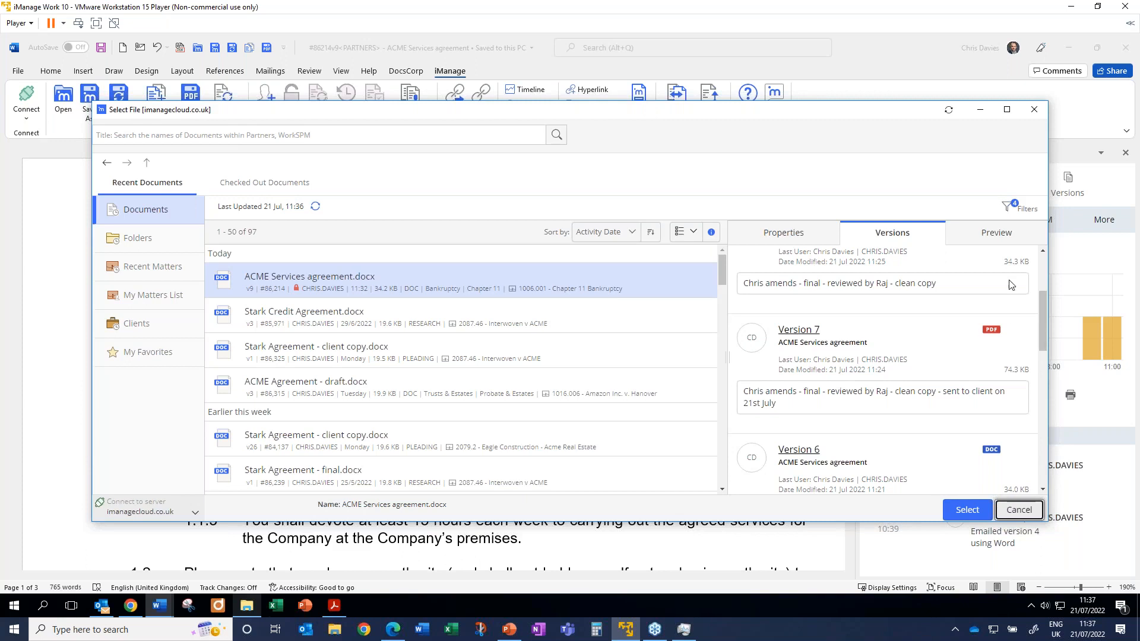
pyautogui.click(1035, 109)
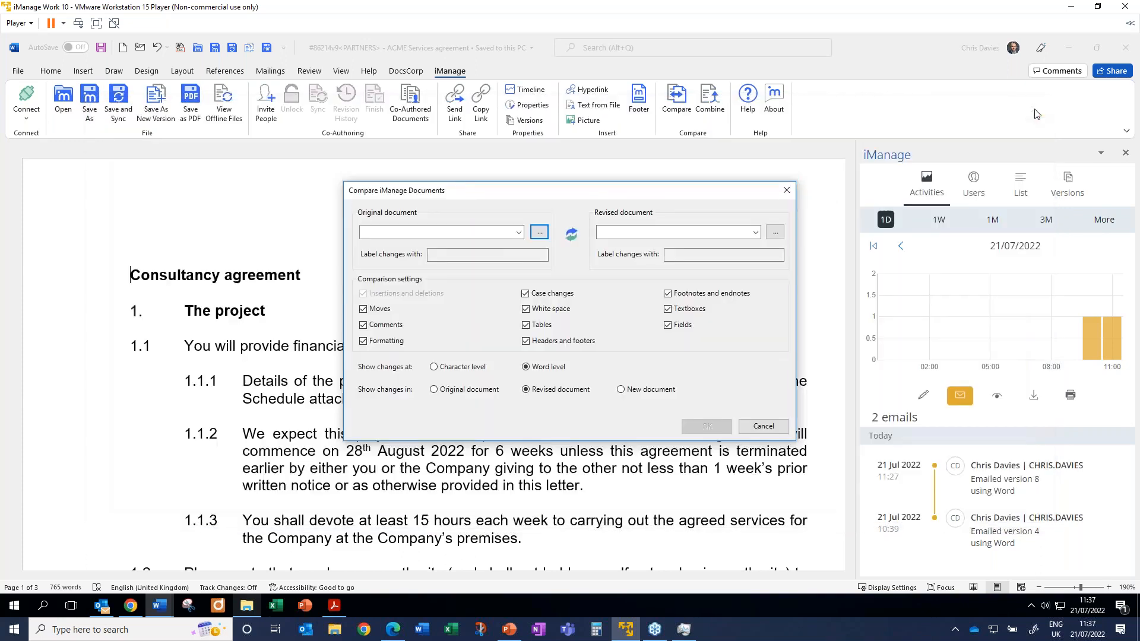
pyautogui.click(787, 191)
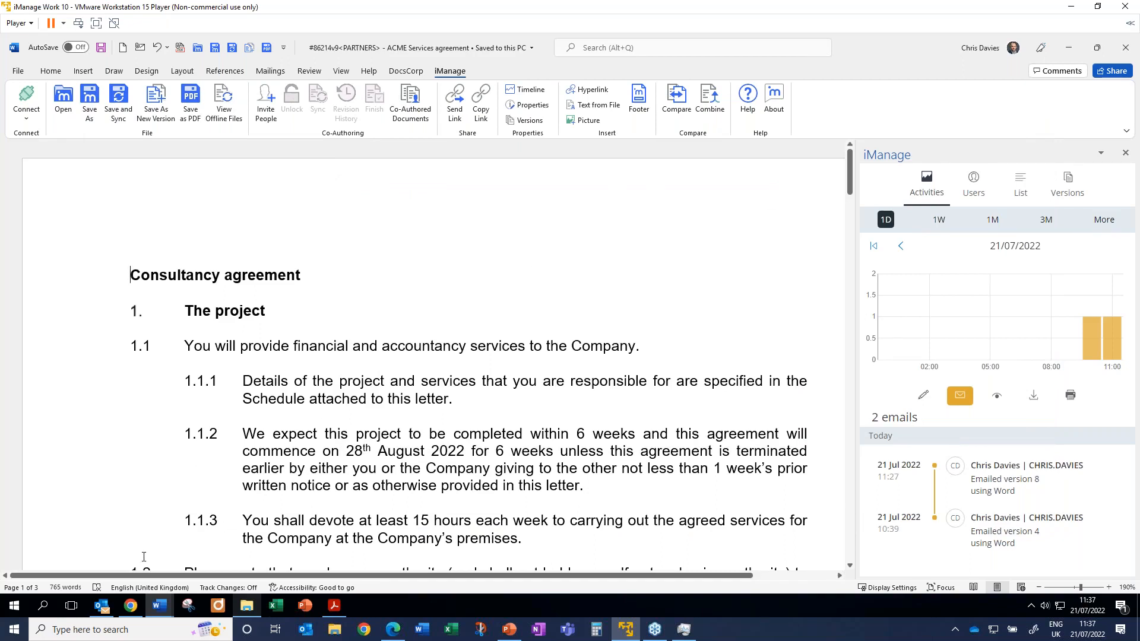
# Switch to iManage Work in Chrome, refresh the Documents folder and open the Recent Documents list
pyautogui.click(131, 606)
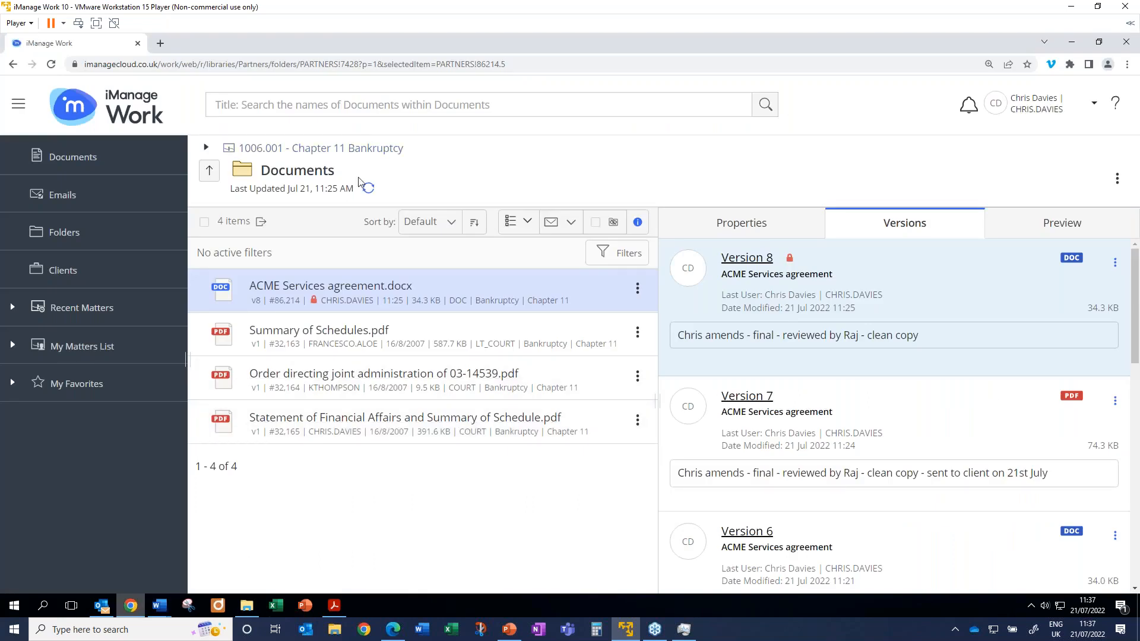
pyautogui.click(366, 190)
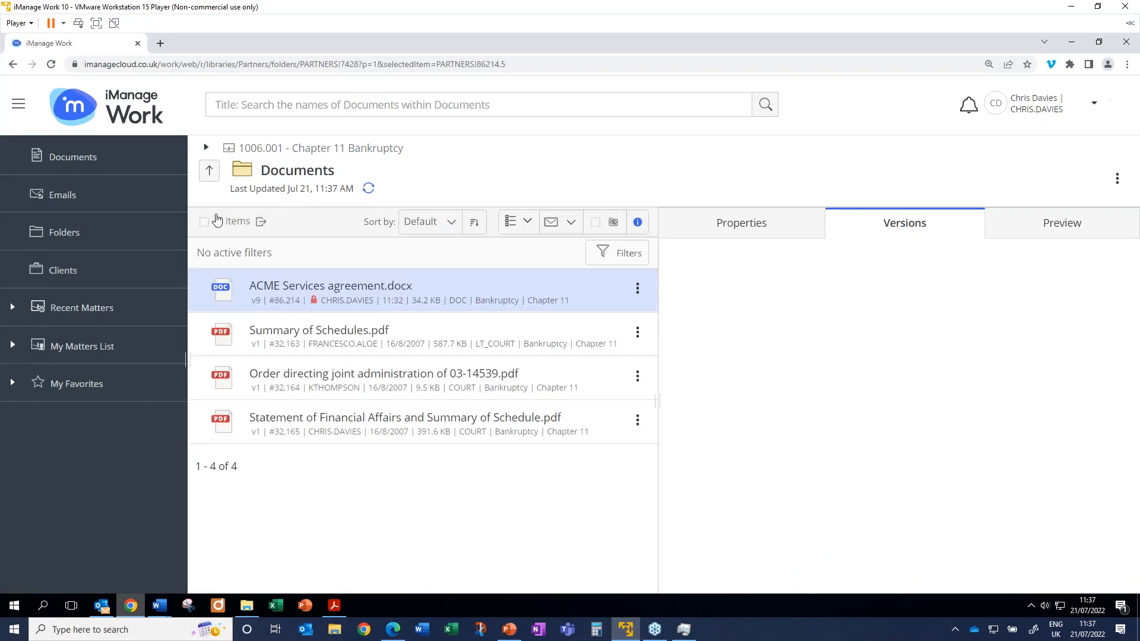
pyautogui.click(107, 161)
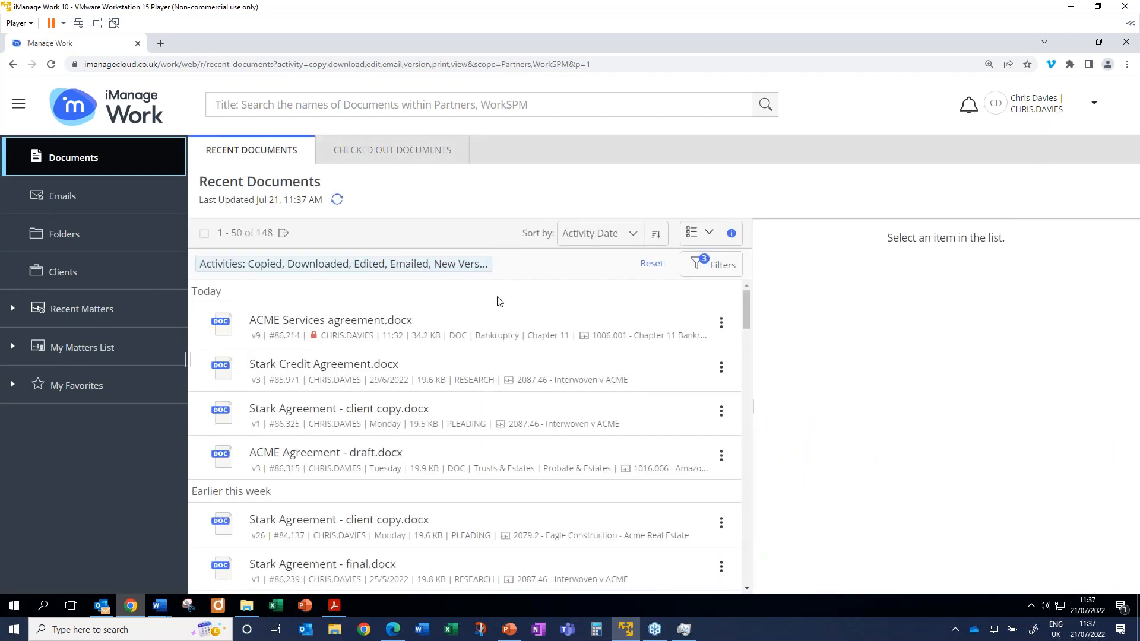
# Copy Stark Credit Agreement.docx as a new version, with a comment that it is a copy for the named colleague to amend
pyautogui.click(498, 377)
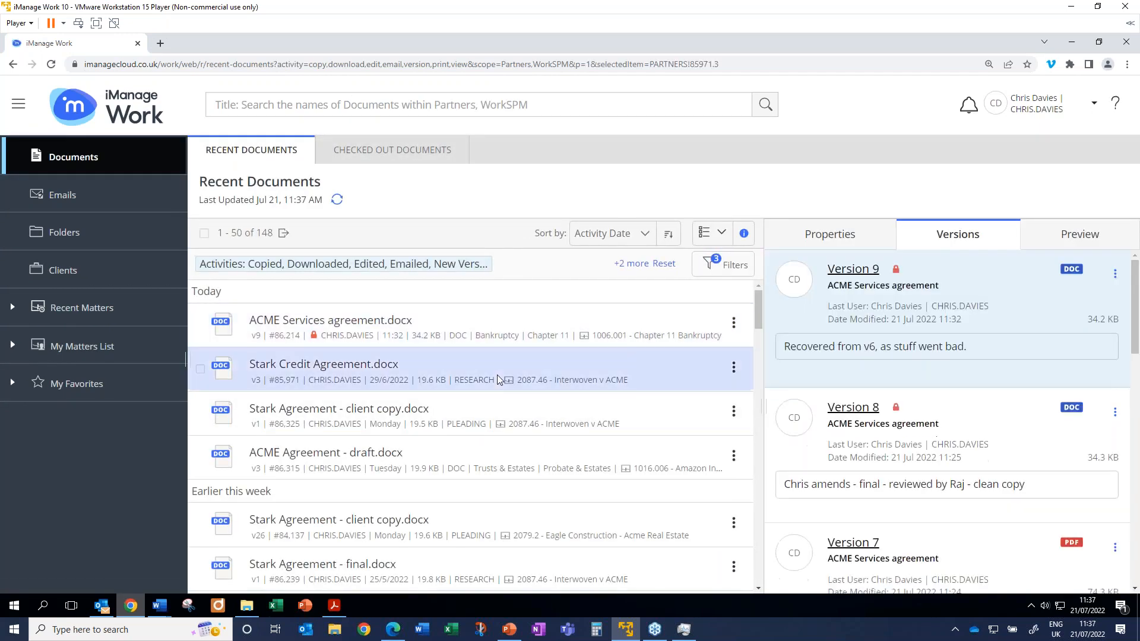
pyautogui.rightClick(497, 376)
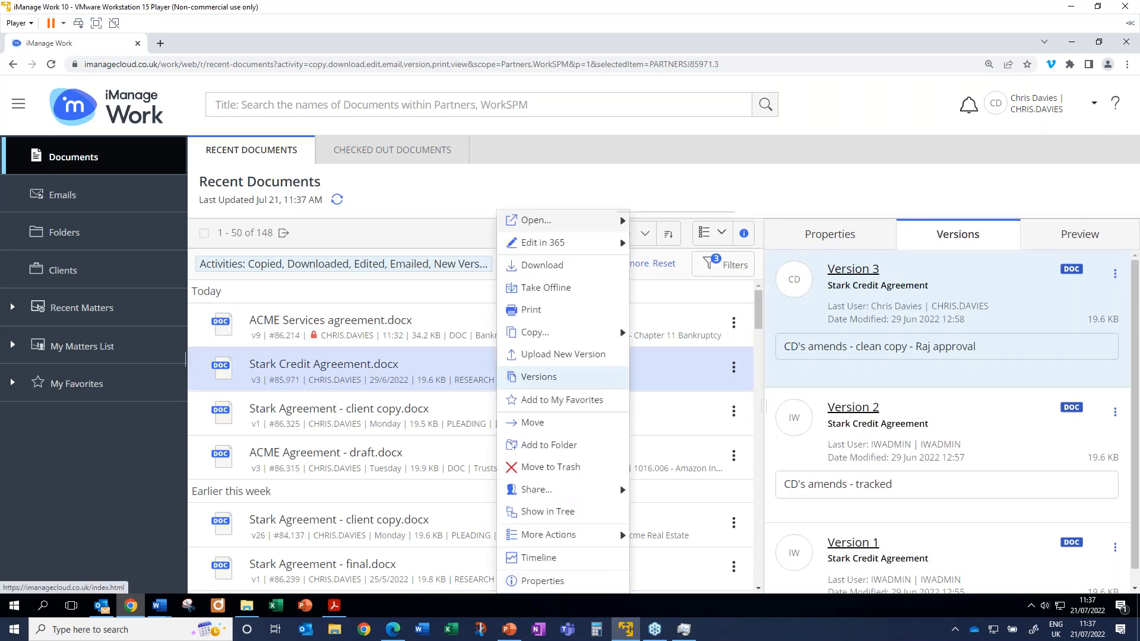
pyautogui.moveTo(596, 335)
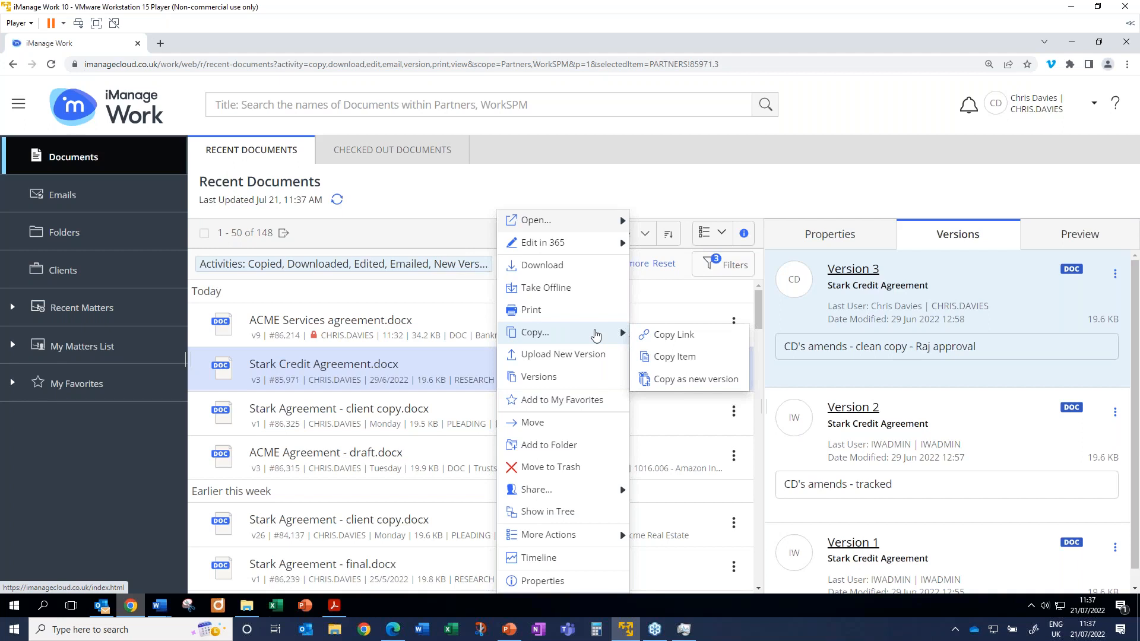
pyautogui.click(696, 380)
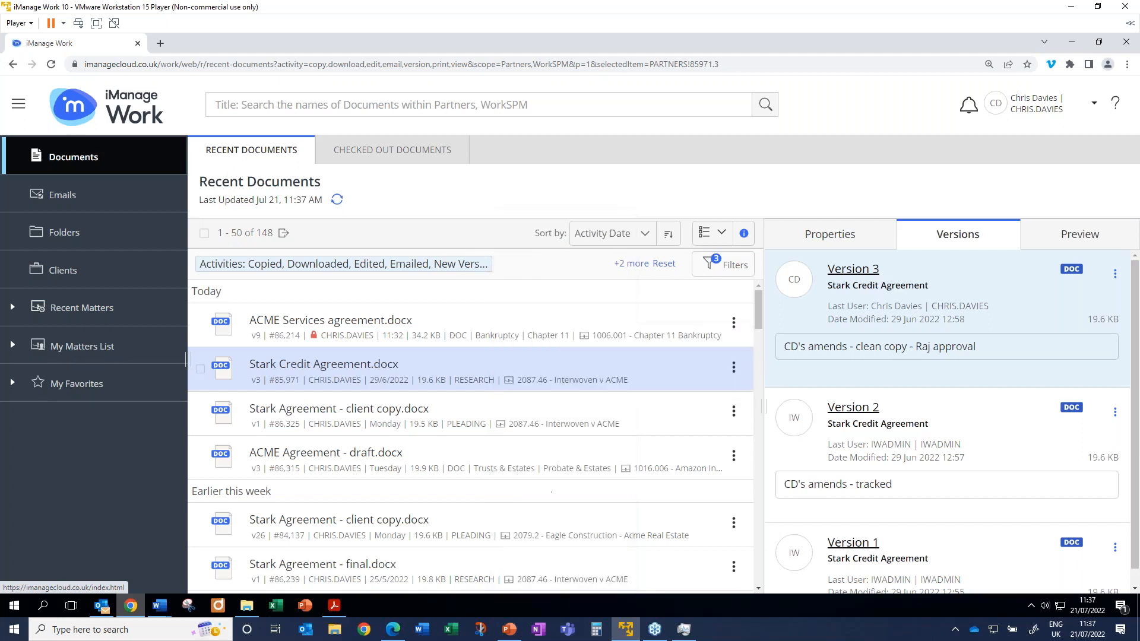
pyautogui.click(493, 254)
pyautogui.write('Copy for Raj to emd')
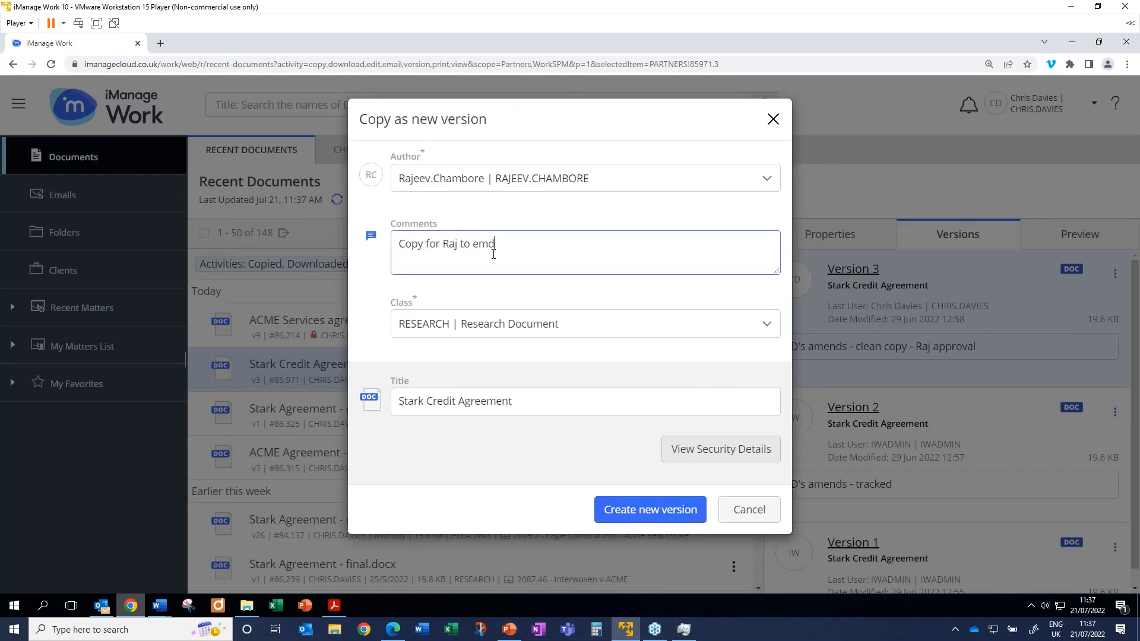
pyautogui.press('BackSpace')
pyautogui.press('BackSpace')
pyautogui.press('BackSpace')
pyautogui.write('amend')
pyautogui.click(668, 512)
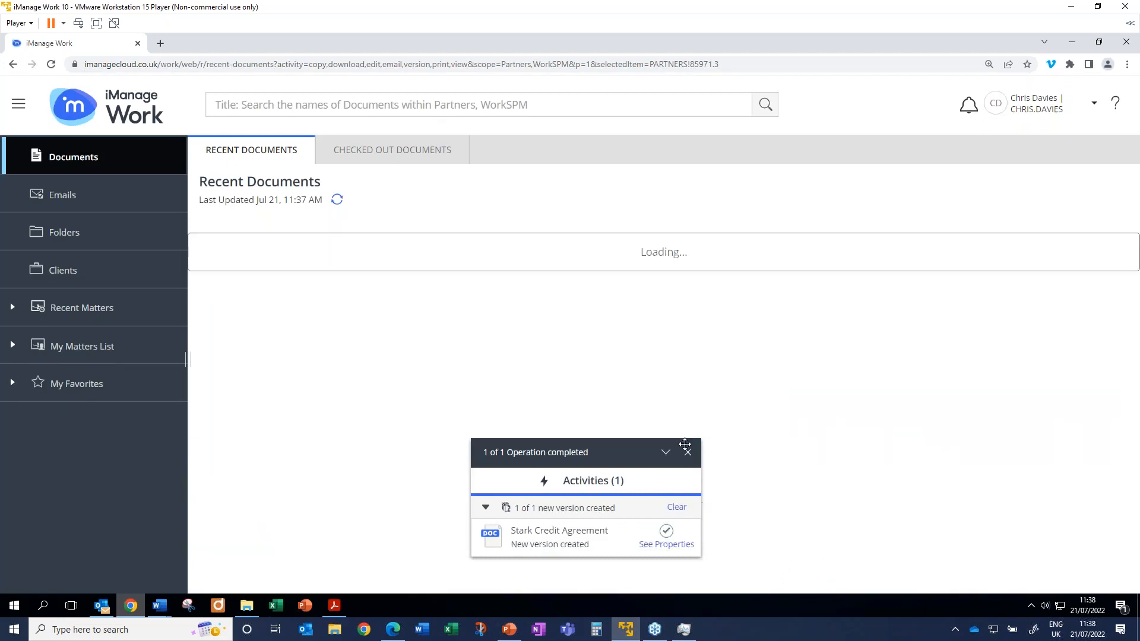
pyautogui.click(688, 454)
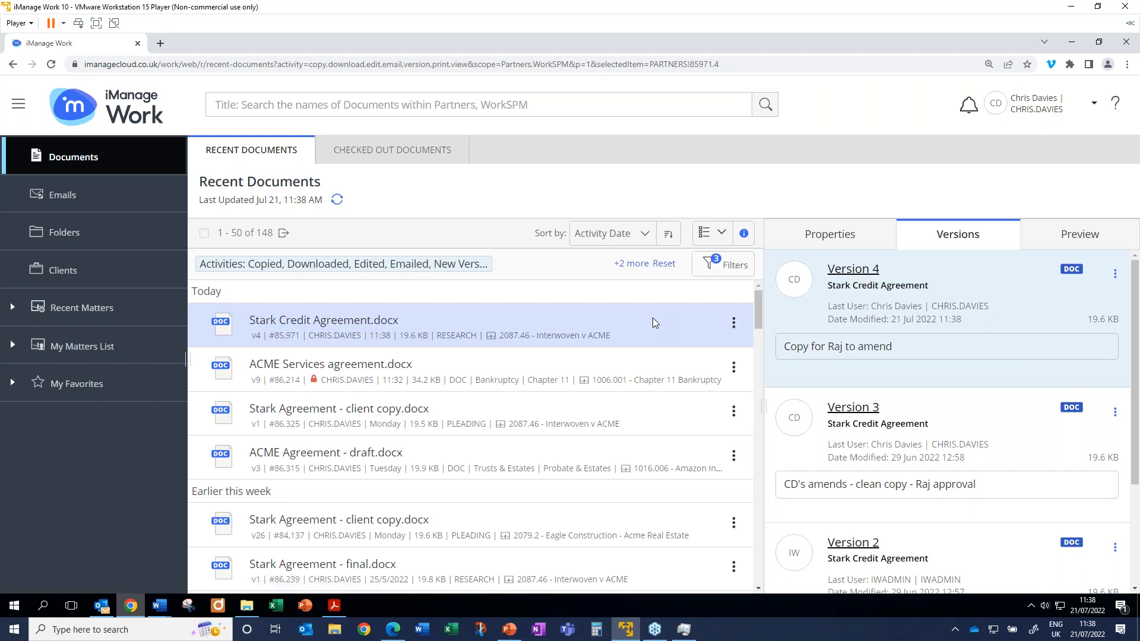
pyautogui.rightClick(654, 319)
pyautogui.moveTo(747, 200)
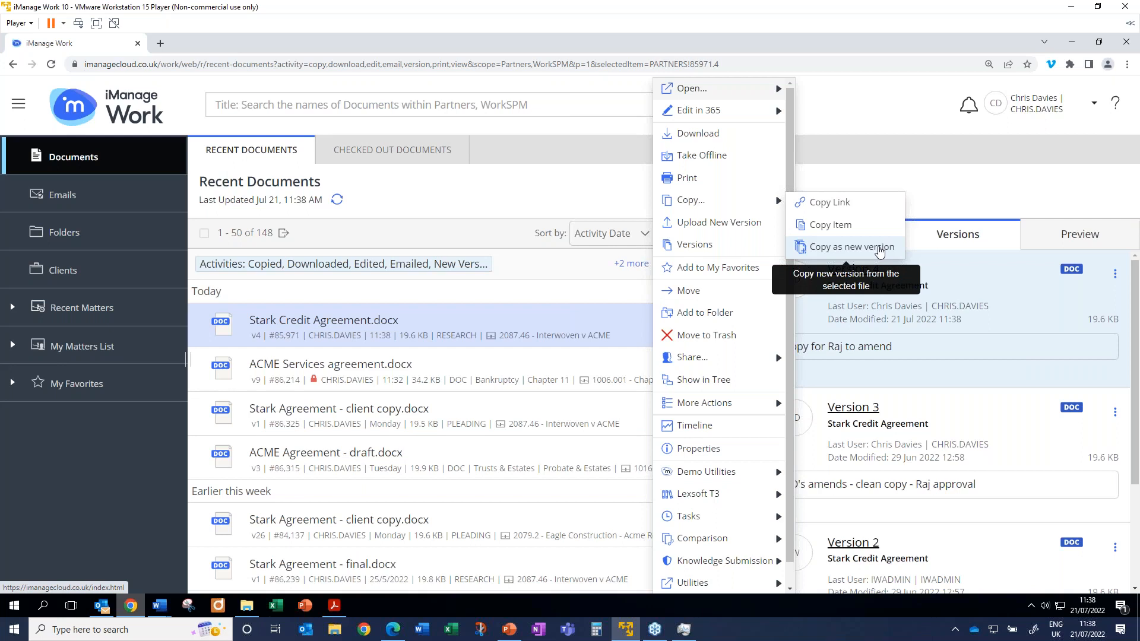
pyautogui.click(879, 252)
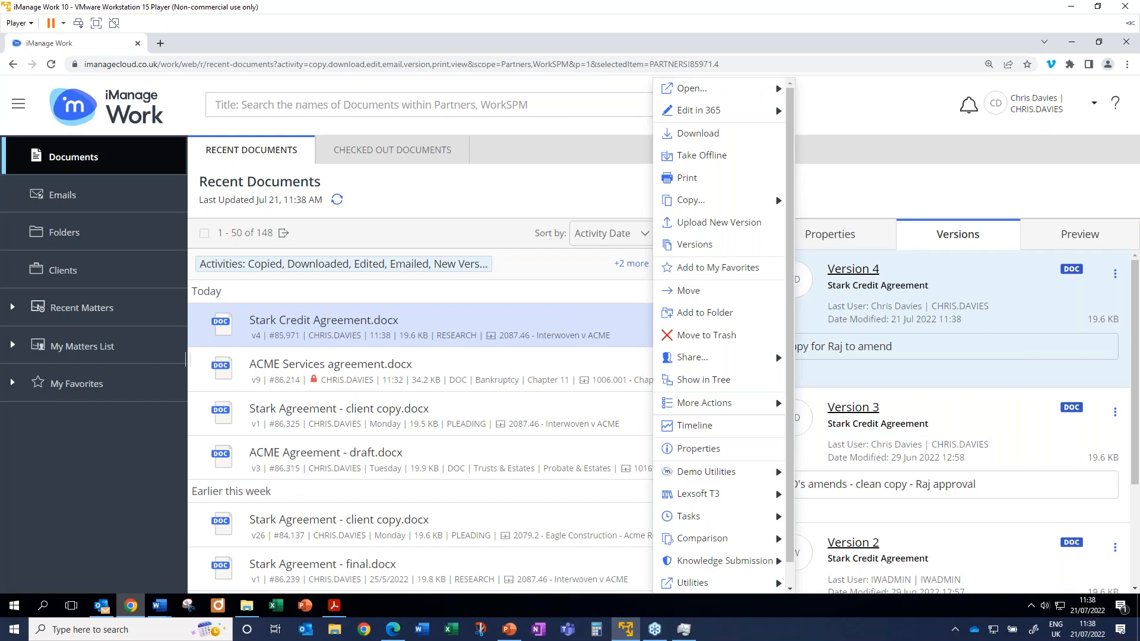
pyautogui.click(624, 317)
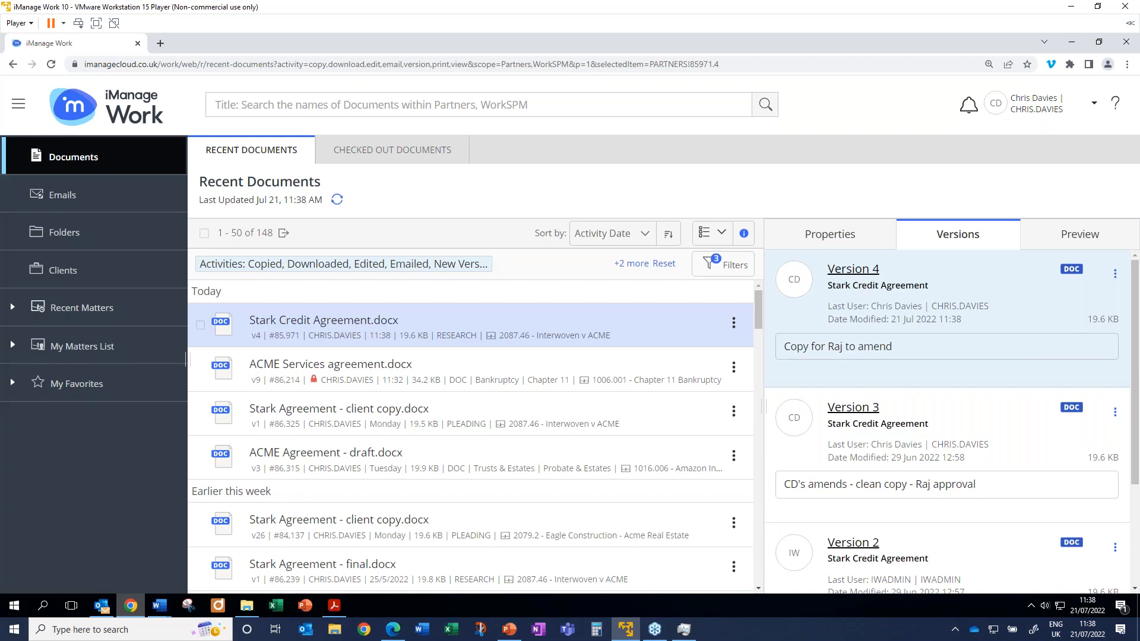
# Start uploading a new version of Stark Credit Agreement.docx using the file Client Contract (client amends) from Local UAT Documents
pyautogui.click(734, 323)
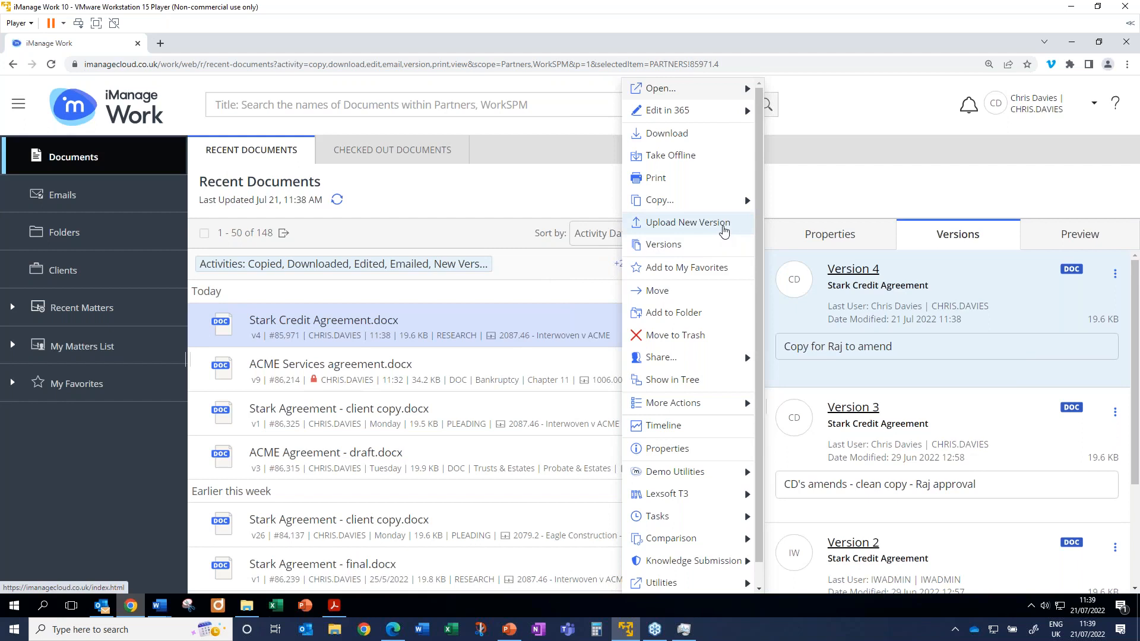
pyautogui.click(723, 228)
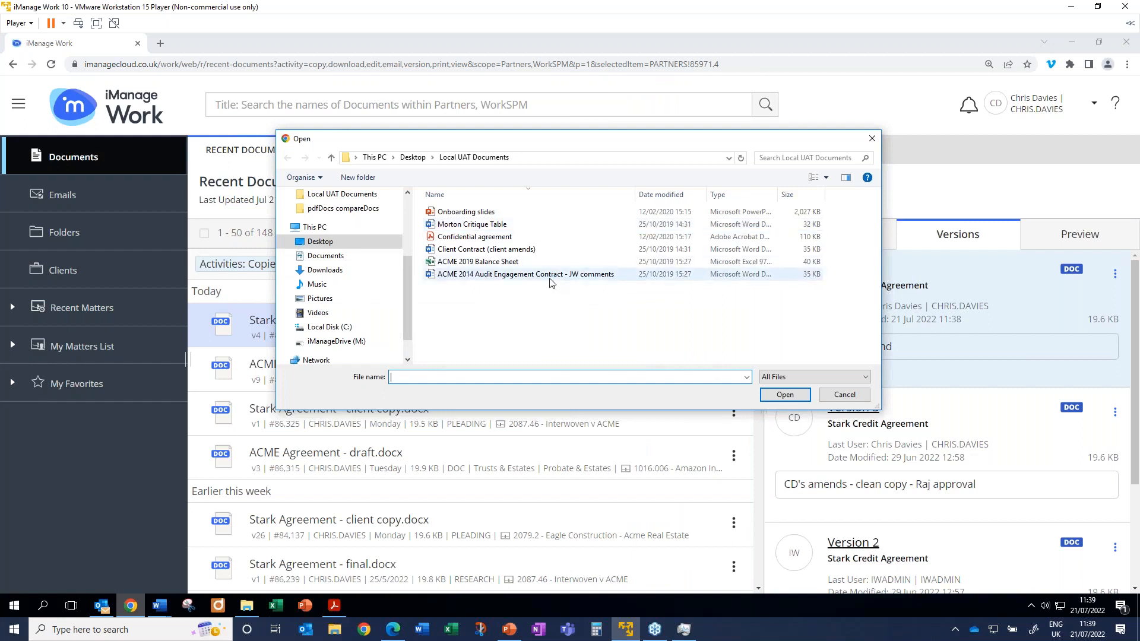
pyautogui.click(465, 250)
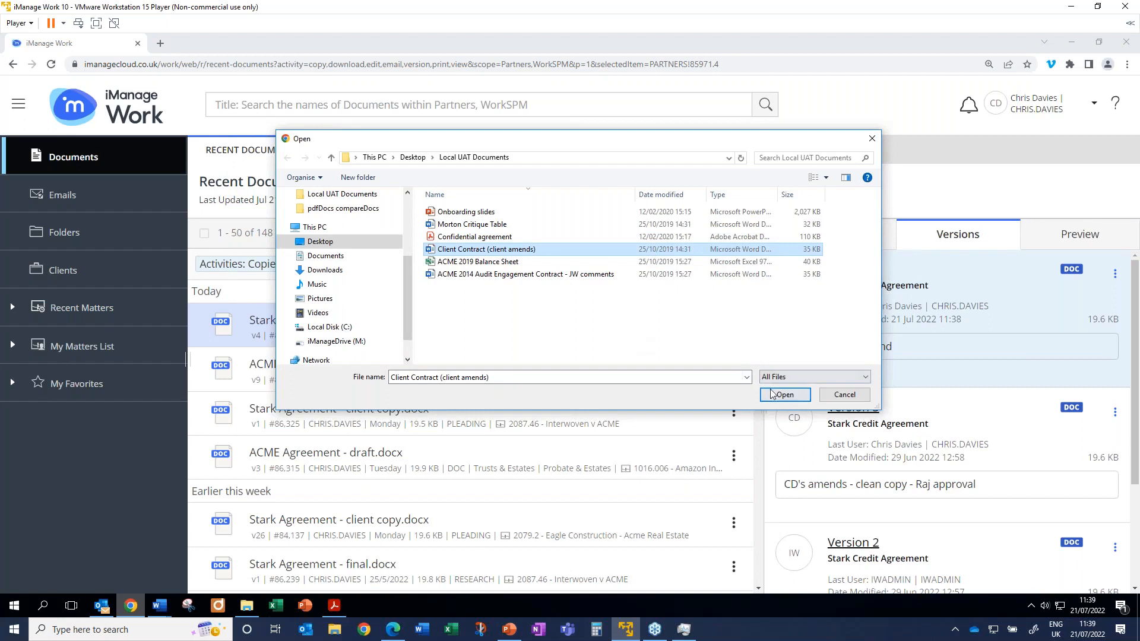
pyautogui.click(785, 395)
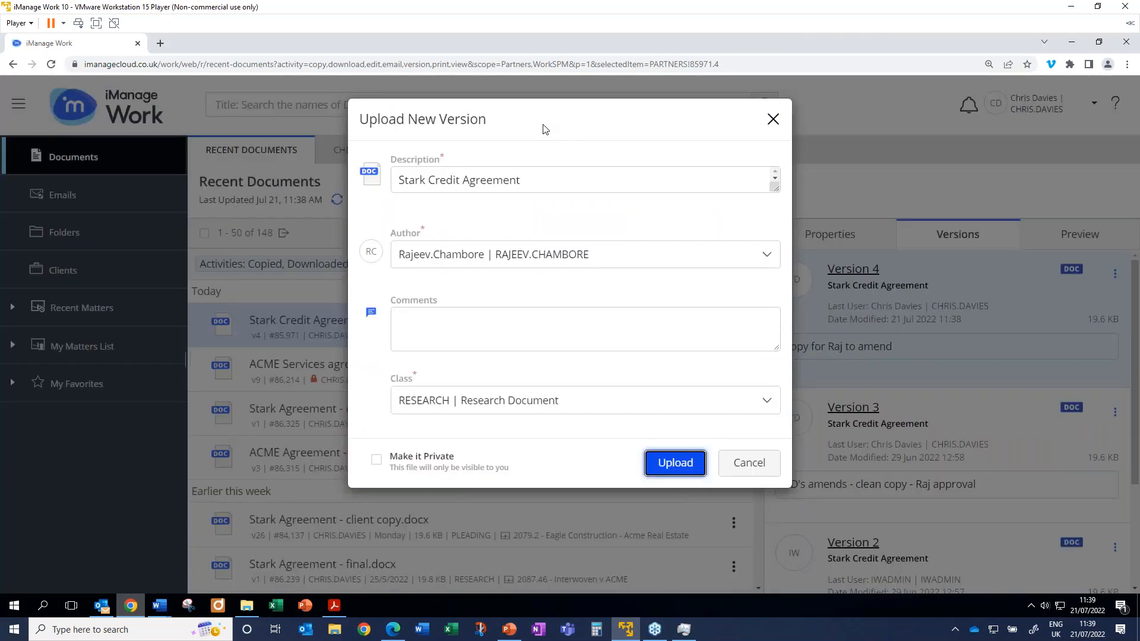
# Add the comment "Copy from z drive - amended by Finance team" and upload the new version
pyautogui.click(529, 112)
pyautogui.doubleClick(688, 159)
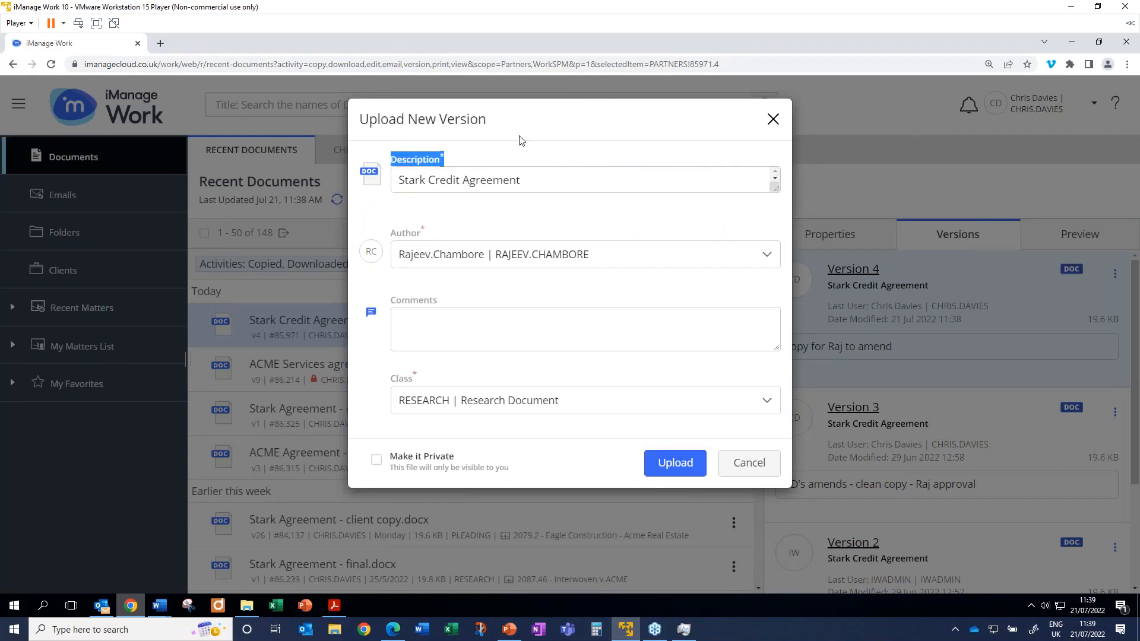
pyautogui.click(529, 172)
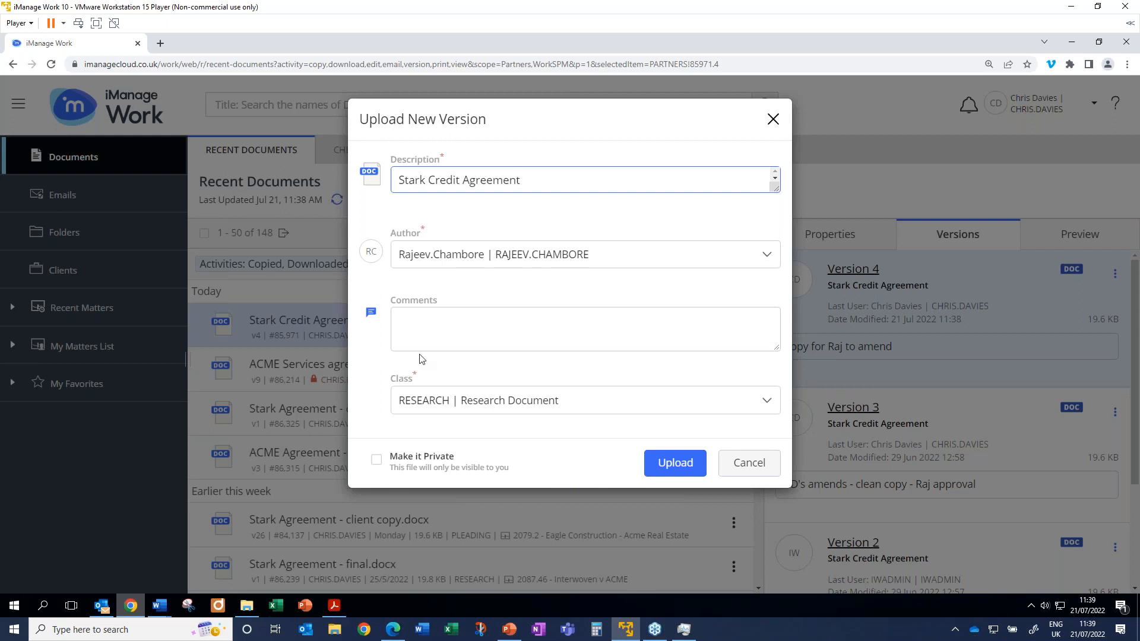
pyautogui.click(453, 310)
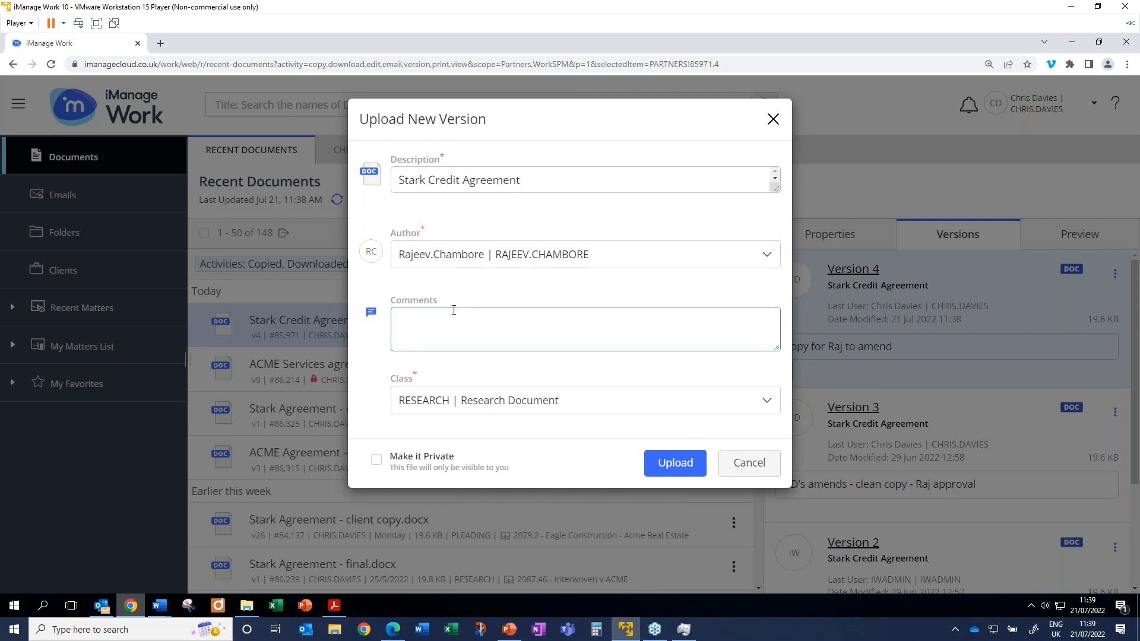
pyautogui.write('Copy from z drive - amended by Finance team')
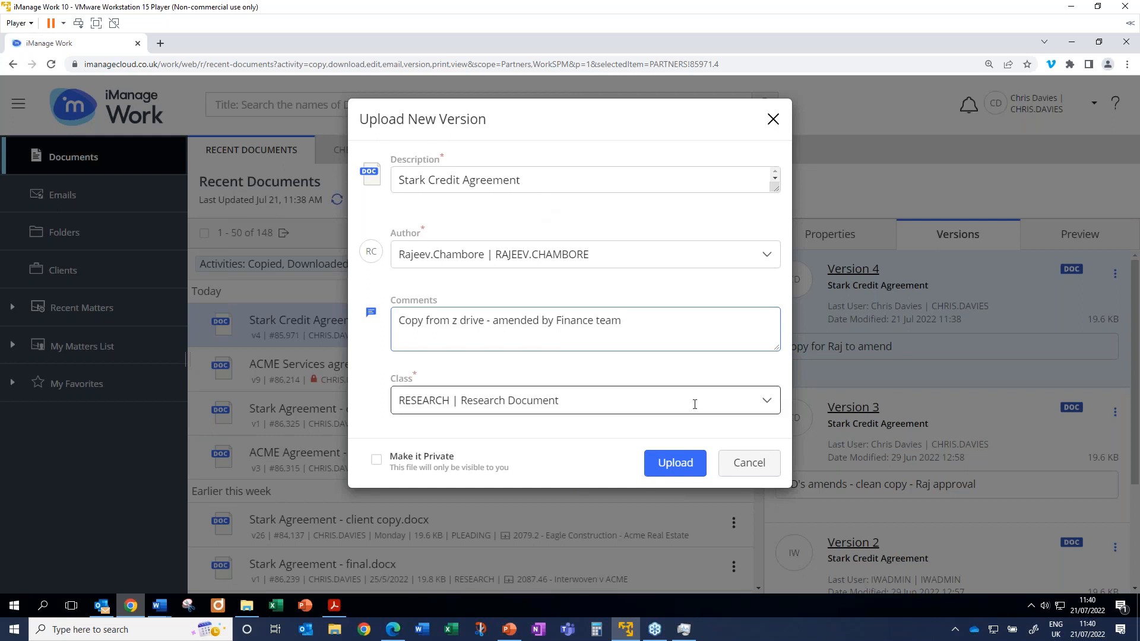
pyautogui.click(684, 466)
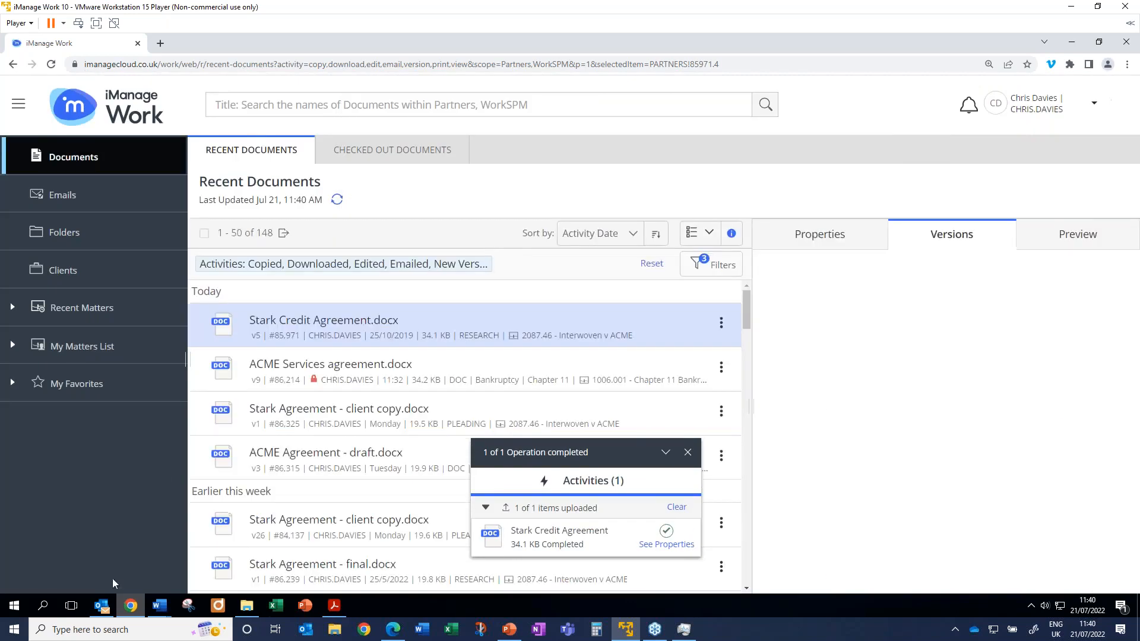
# Switch to Outlook, open matter 2087.46 - Interwoven v ACME in the Work Panel and try to file the email's Stark Agreement attachment into the Research folder
pyautogui.click(106, 607)
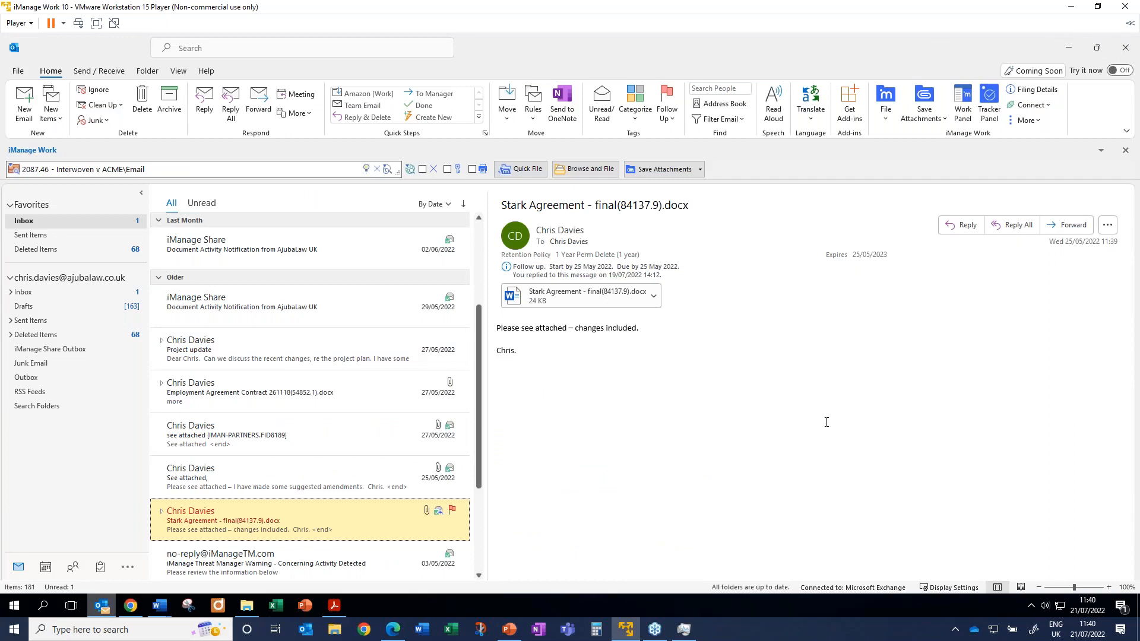
pyautogui.click(962, 105)
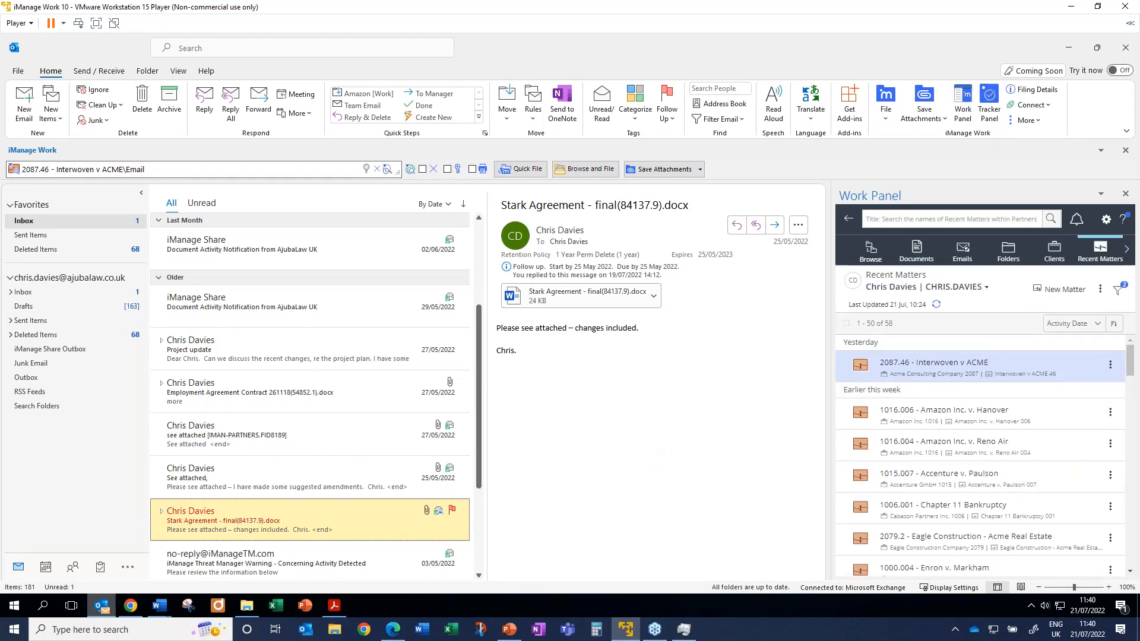
pyautogui.moveTo(380, 515)
pyautogui.mouseDown()
pyautogui.moveTo(861, 446)
pyautogui.moveTo(415, 573)
pyautogui.moveTo(383, 533)
pyautogui.mouseUp()
pyautogui.click(900, 365)
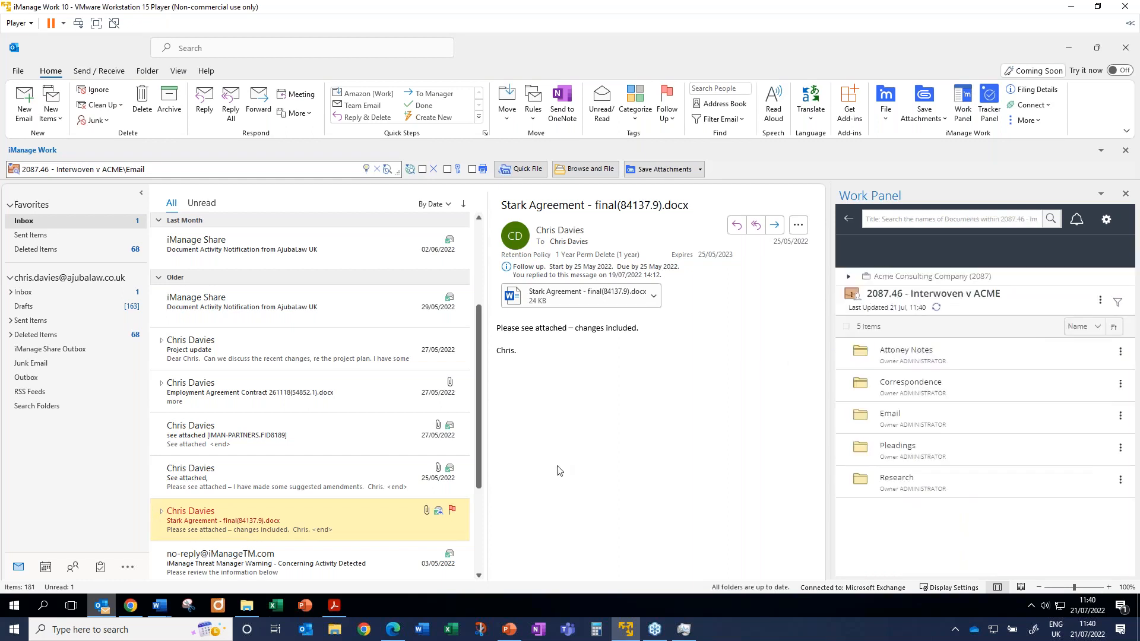
pyautogui.moveTo(570, 298); pyautogui.dragTo(954, 489)
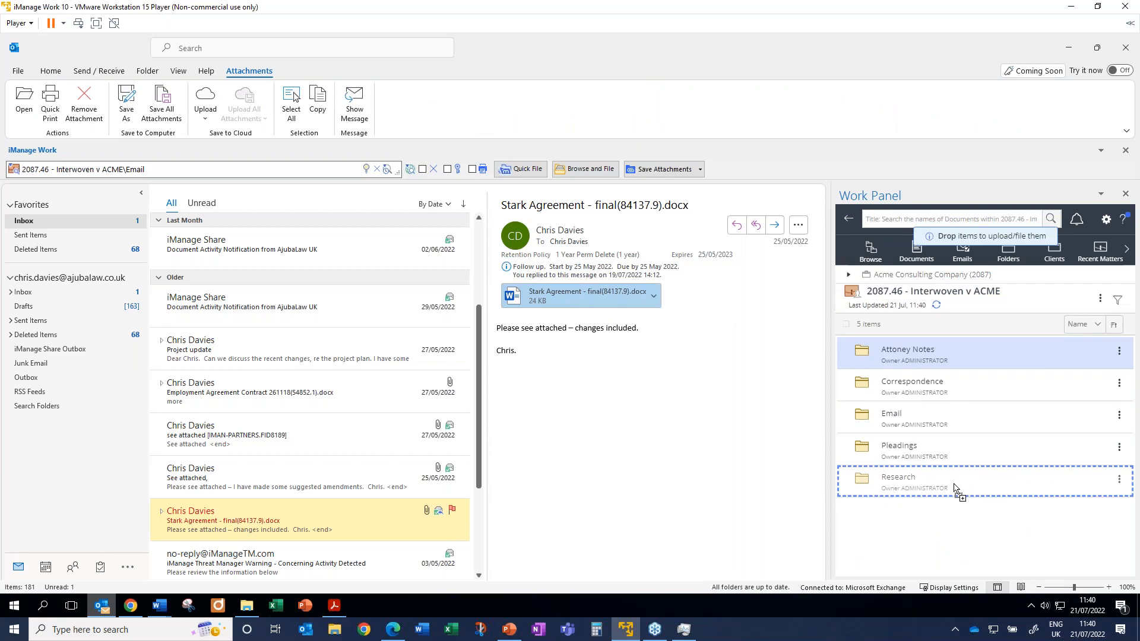
pyautogui.moveTo(955, 488); pyautogui.dragTo(954, 488)
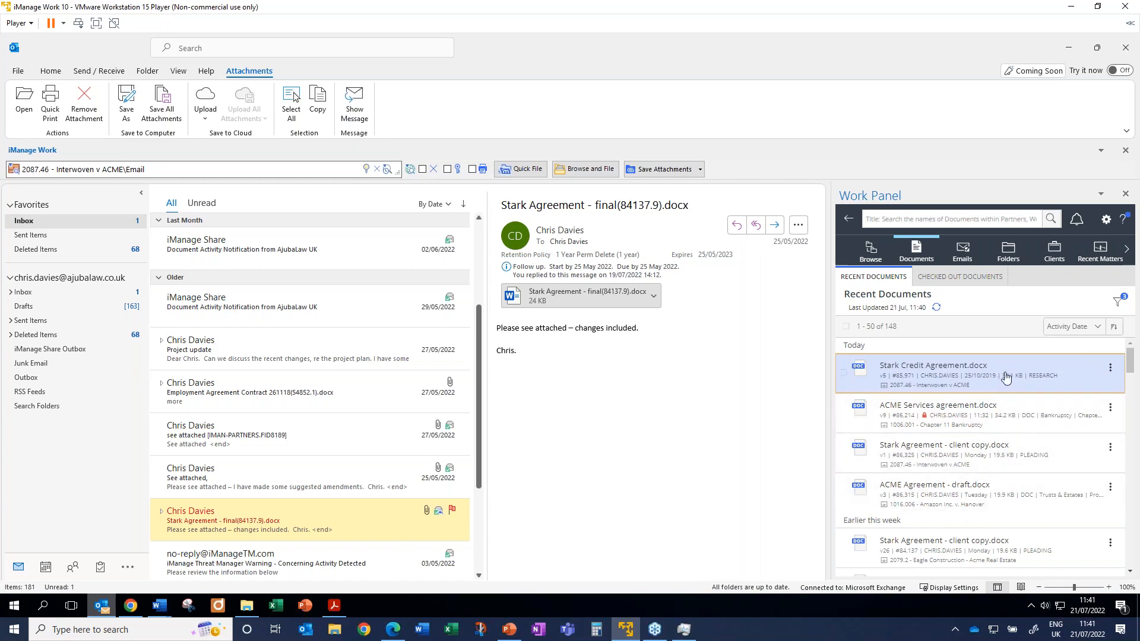
# Open Stark Agreement - client copy.docx, version 1 in 2087.46 - Interwoven v ACME, from the recent documents and bring up its Word window
pyautogui.click(1037, 452)
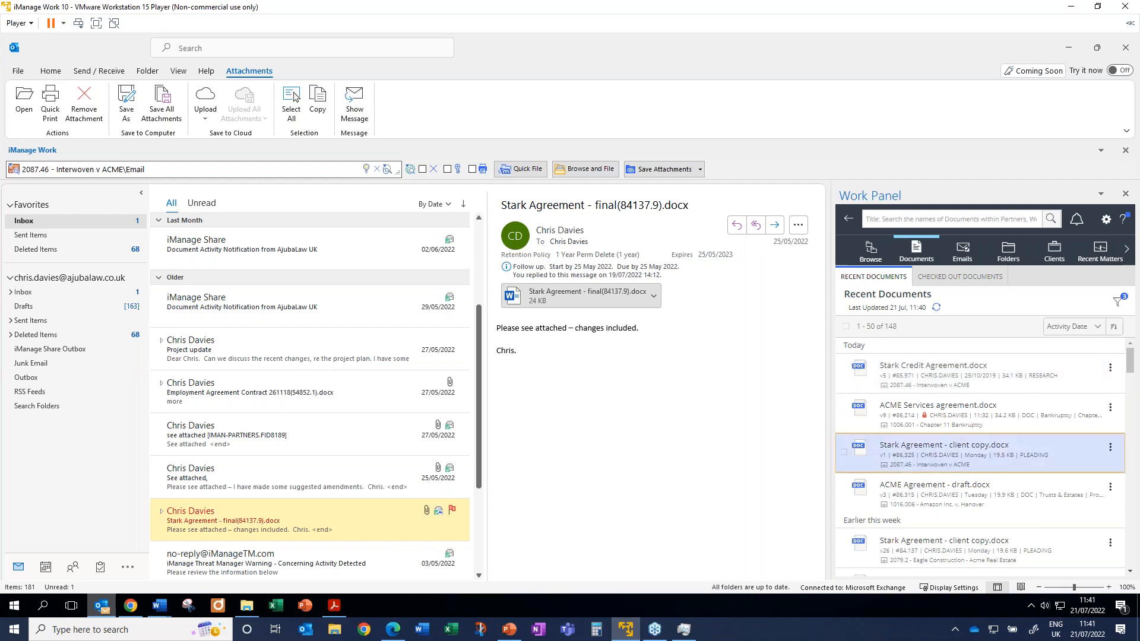
pyautogui.doubleClick(1055, 457)
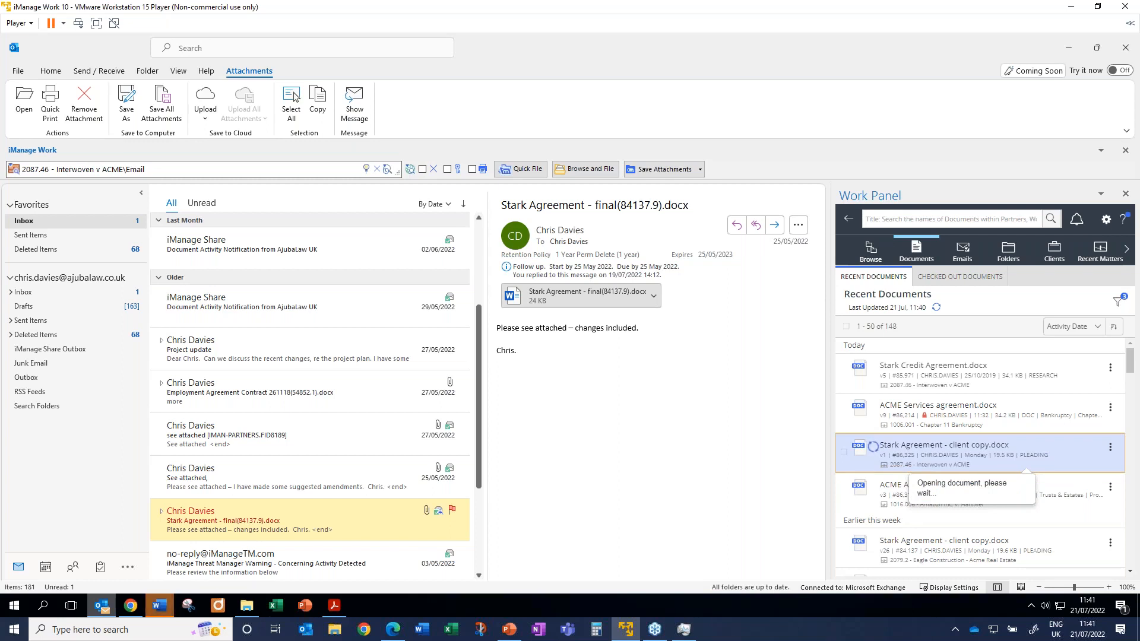
pyautogui.moveTo(169, 609)
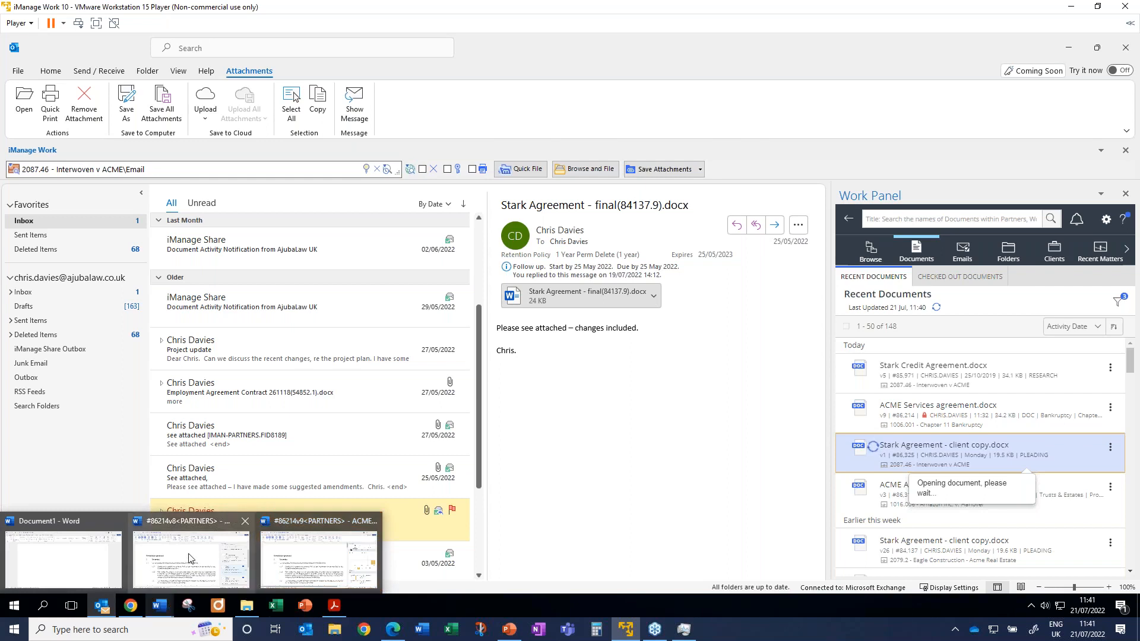
pyautogui.moveTo(188, 558)
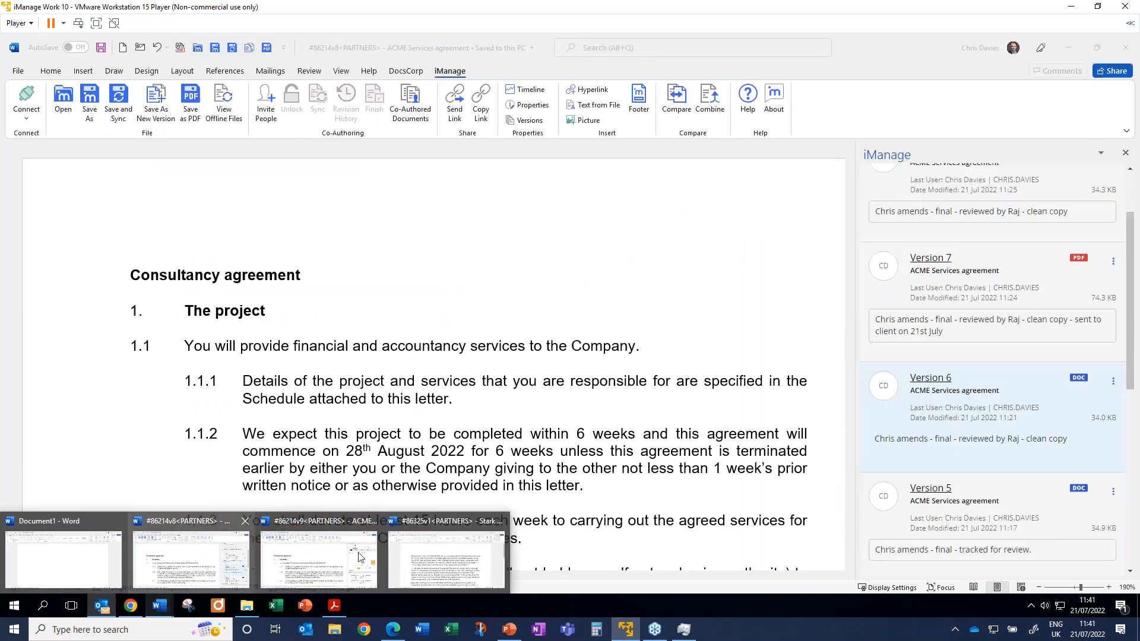
pyautogui.click(446, 562)
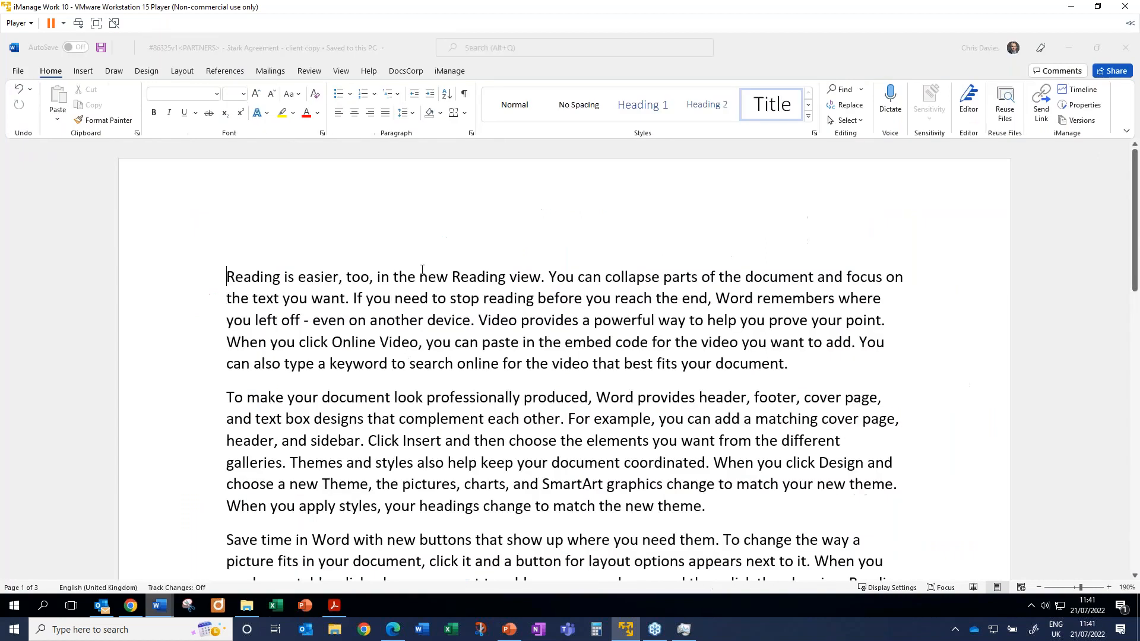
# Start saving the document as a new version of a different file and browse to the Pleadings folder through the document's where-used locations
pyautogui.click(449, 72)
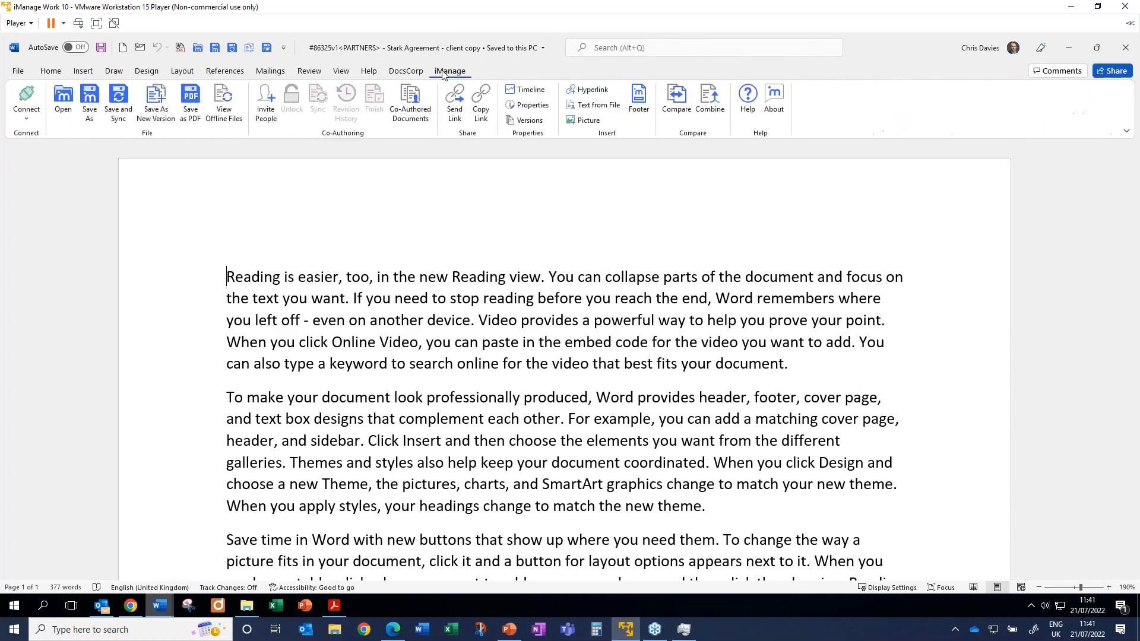
pyautogui.click(162, 119)
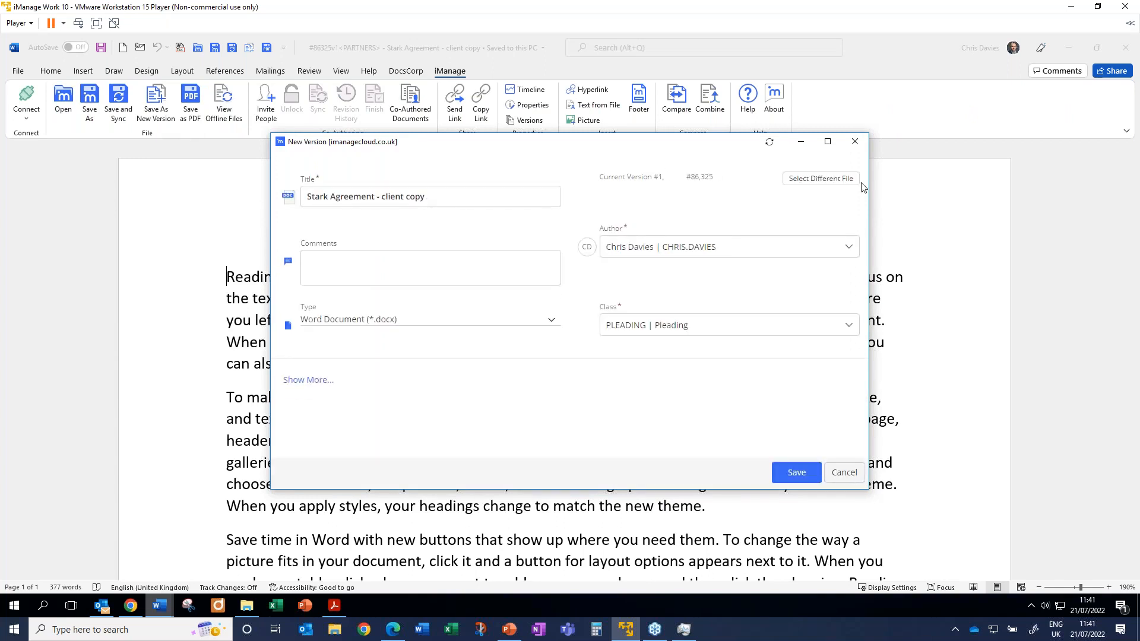
pyautogui.click(841, 180)
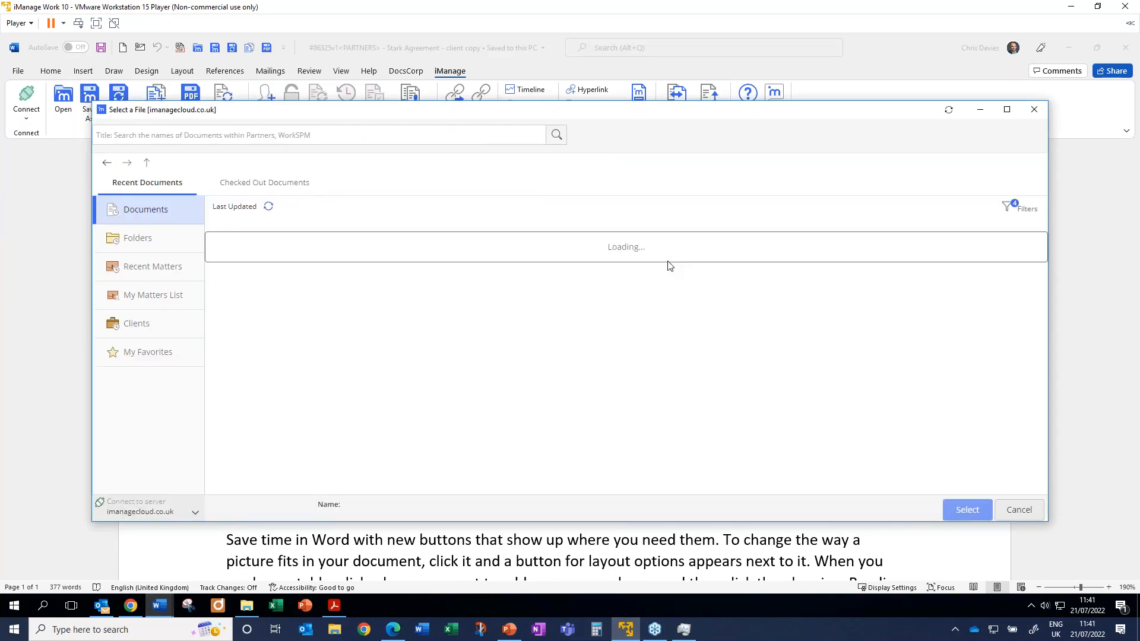
pyautogui.click(668, 265)
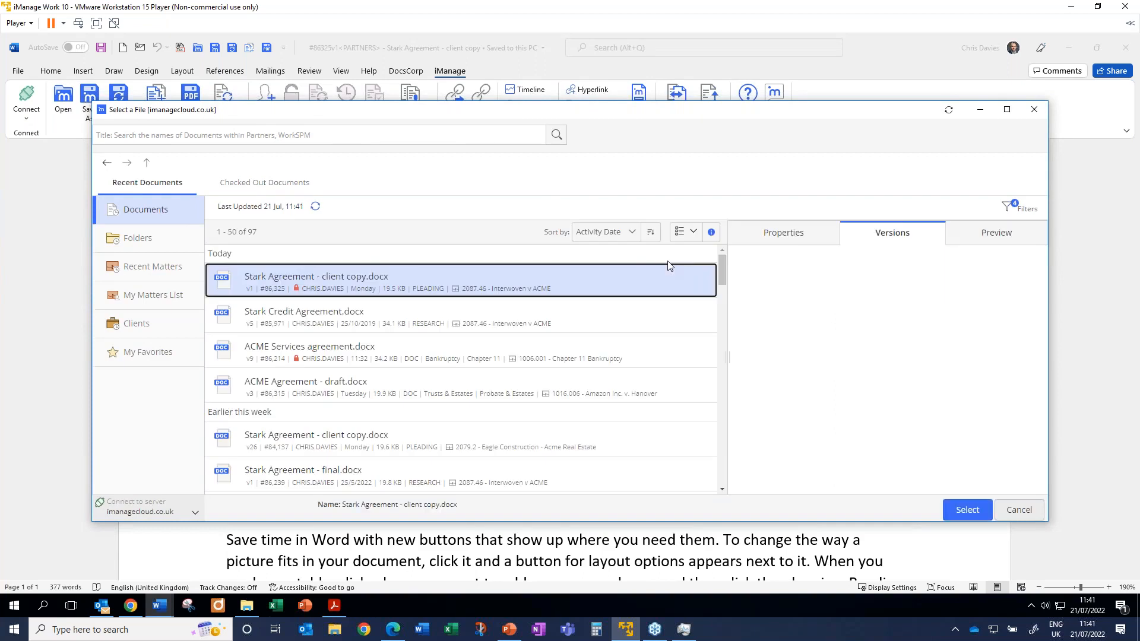
pyautogui.click(796, 232)
pyautogui.scroll(-5, 819, 451)
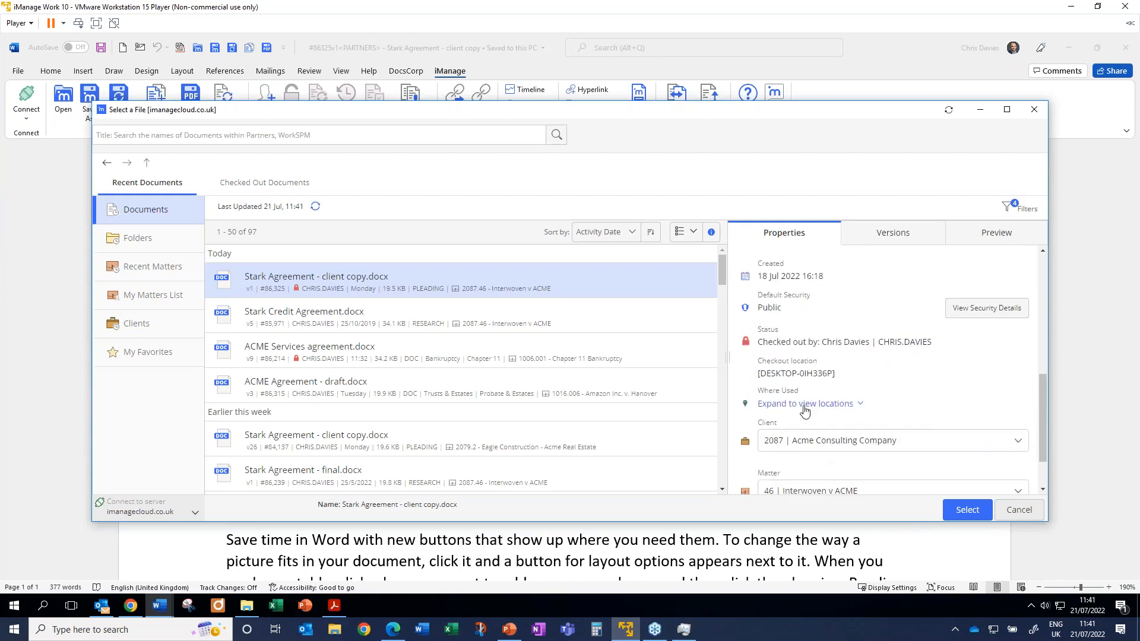
pyautogui.click(804, 406)
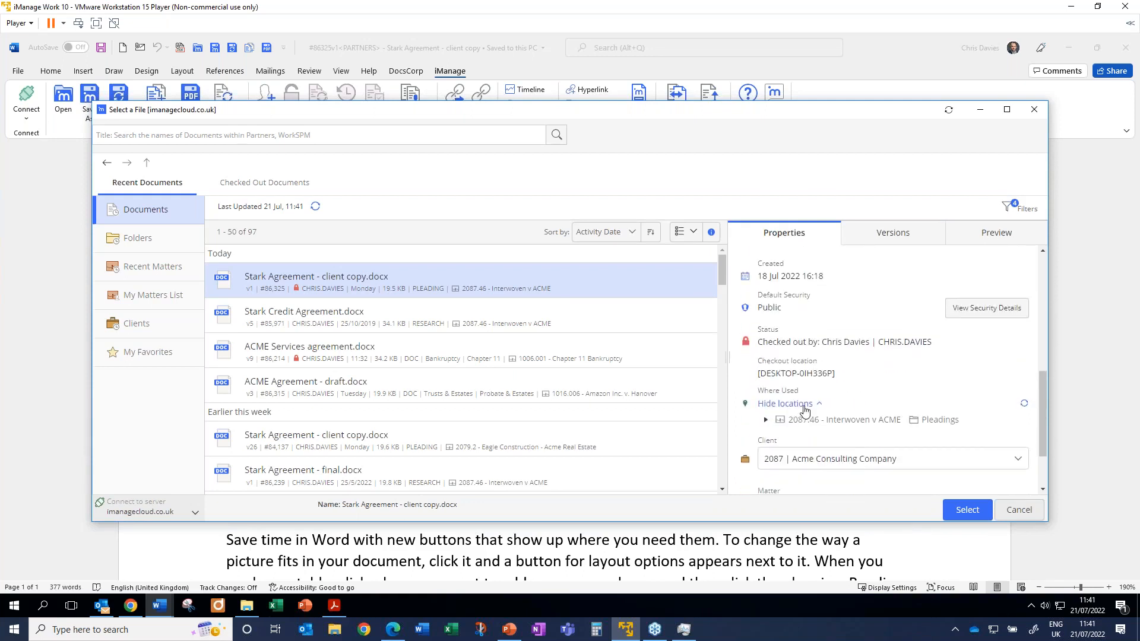
pyautogui.click(937, 421)
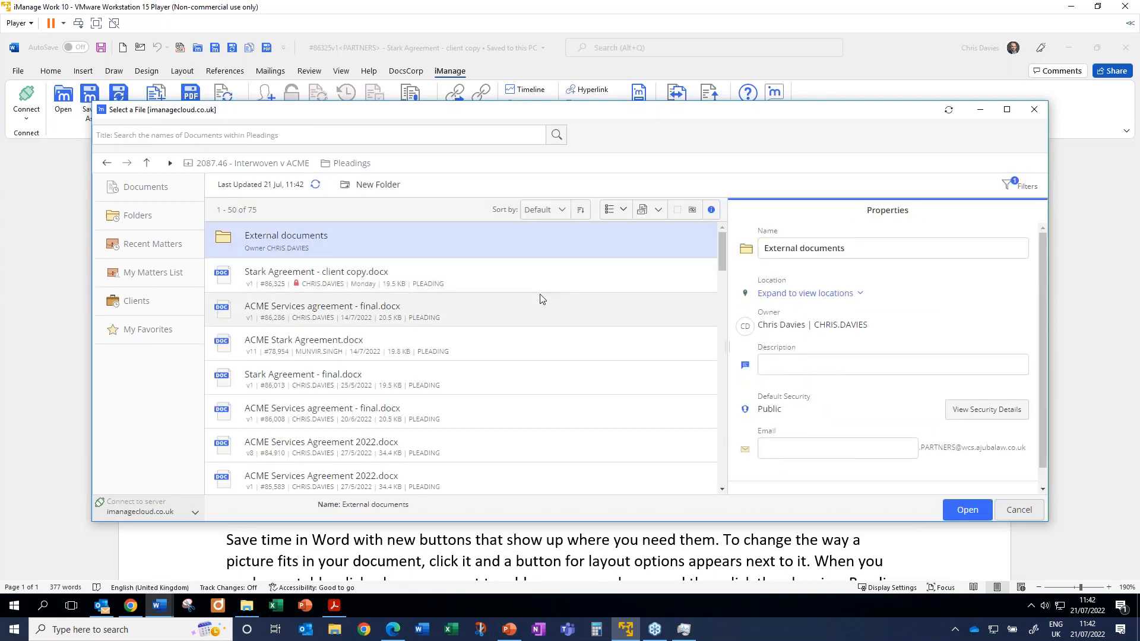
# Choose Stark Agreement - final.docx in the Pleadings folder as the target document, and abandon saving the new version
pyautogui.click(514, 351)
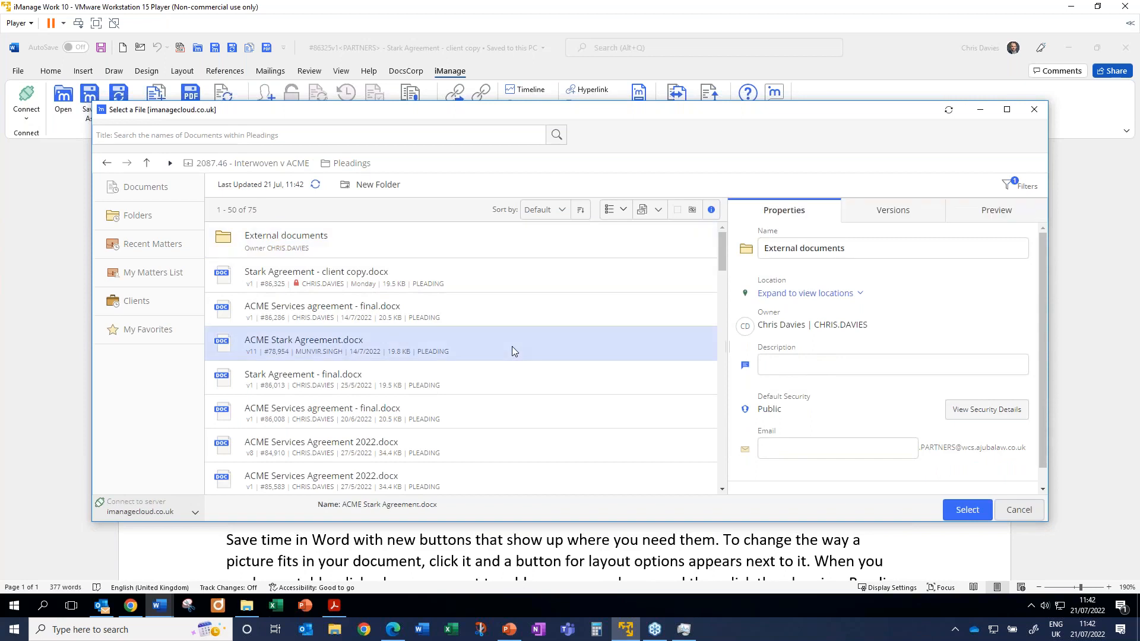
pyautogui.click(498, 380)
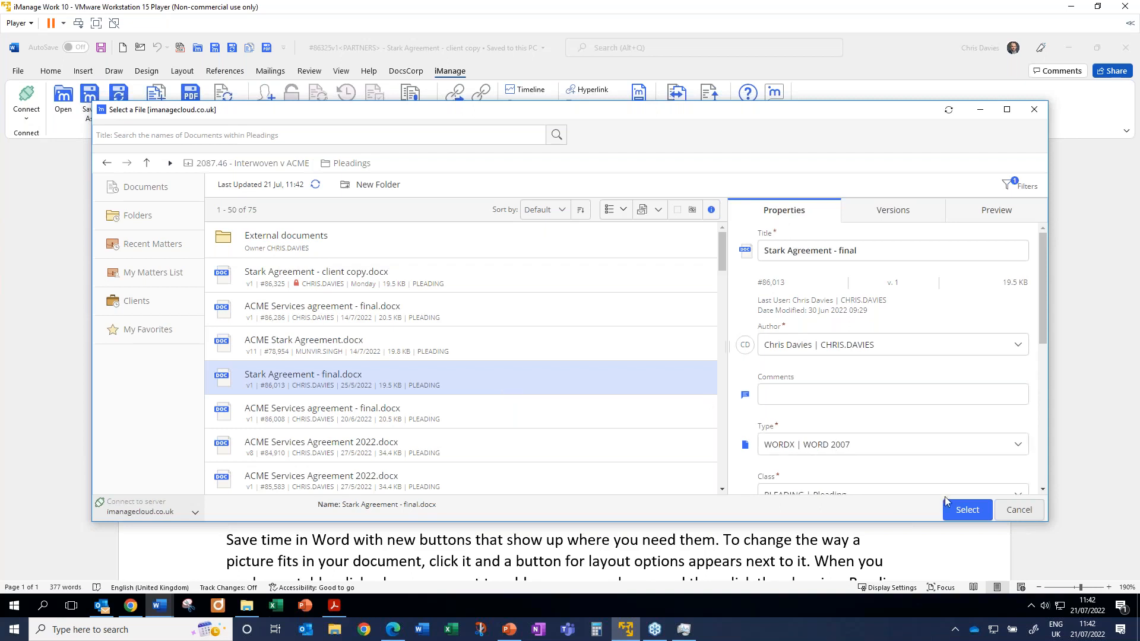
pyautogui.click(960, 508)
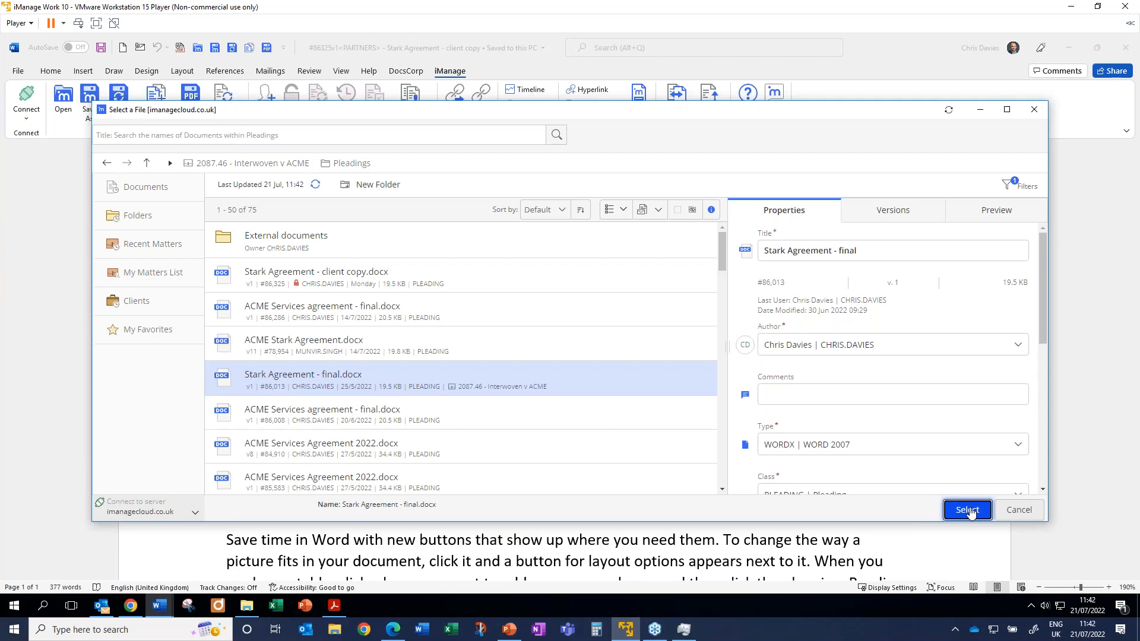
pyautogui.click(1035, 110)
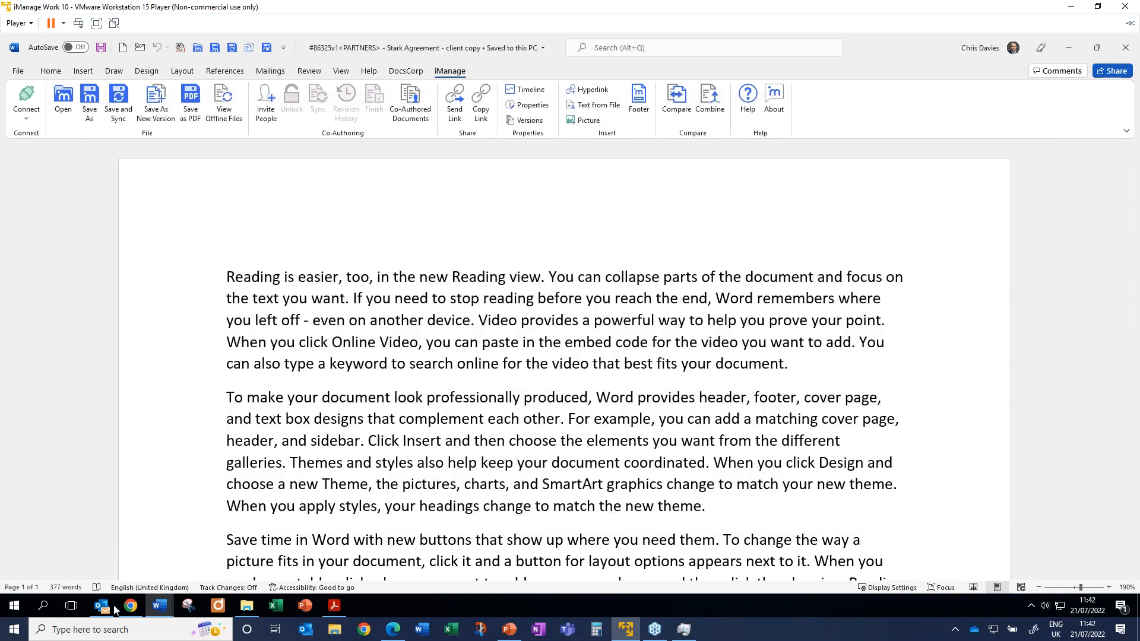
# Switch to Outlook, close the Work Panel and look at the iManage save options for the email's attachment
pyautogui.click(113, 605)
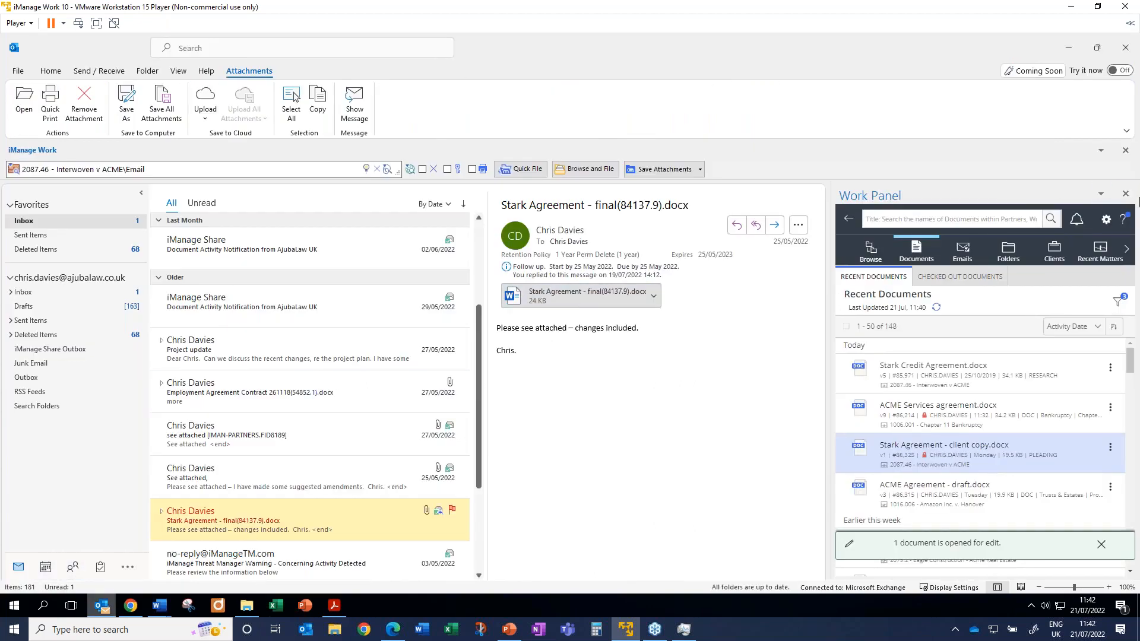
pyautogui.click(1125, 194)
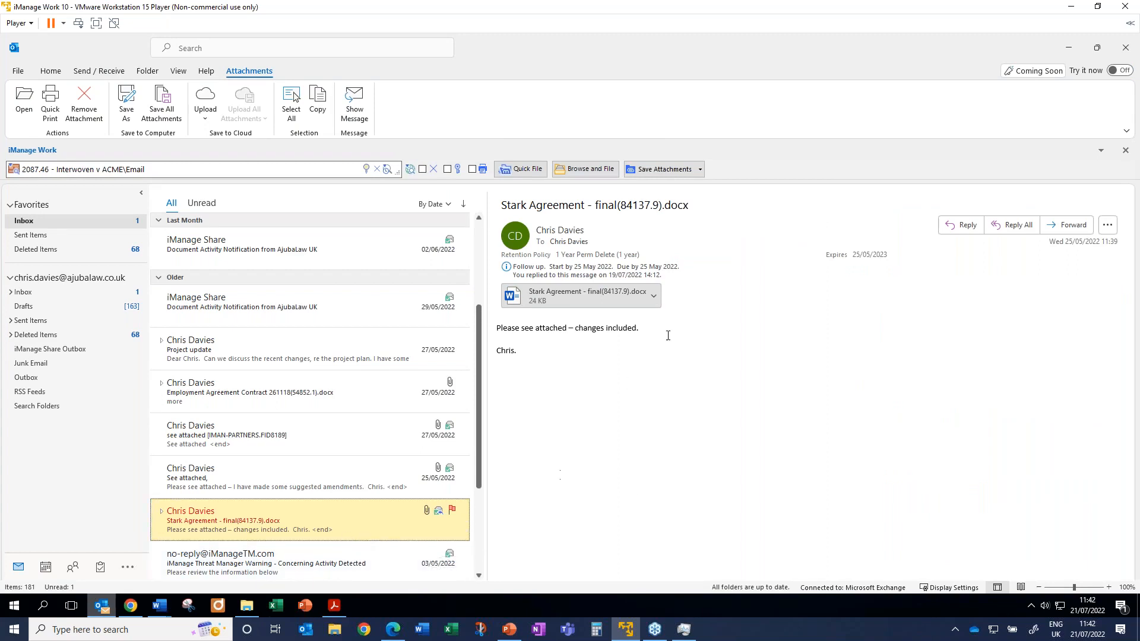
pyautogui.click(701, 171)
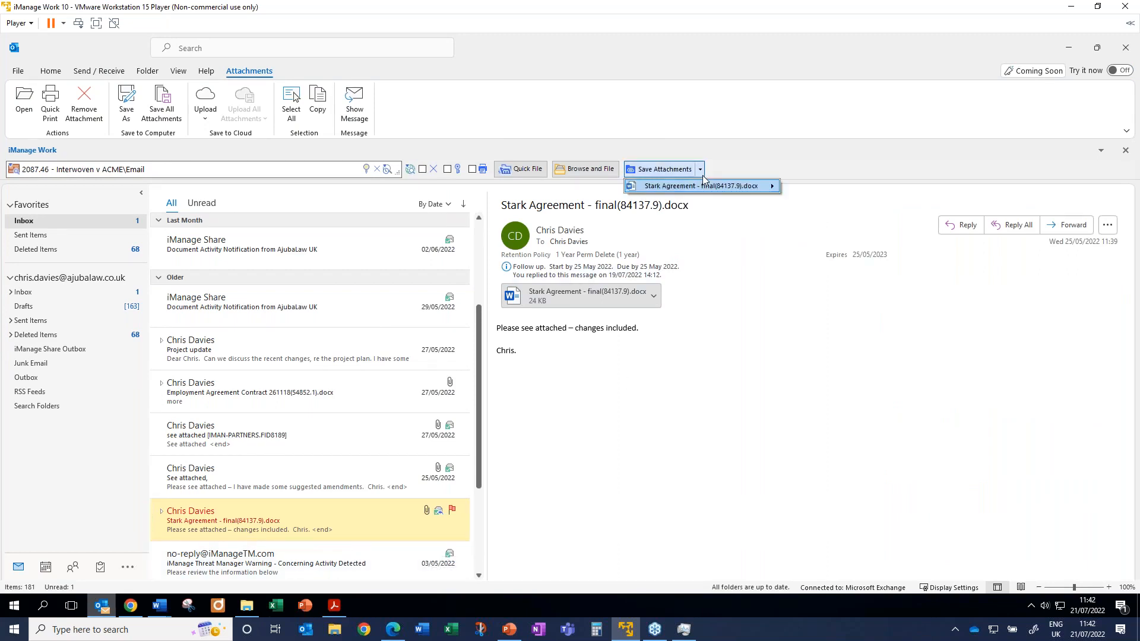
pyautogui.moveTo(707, 188)
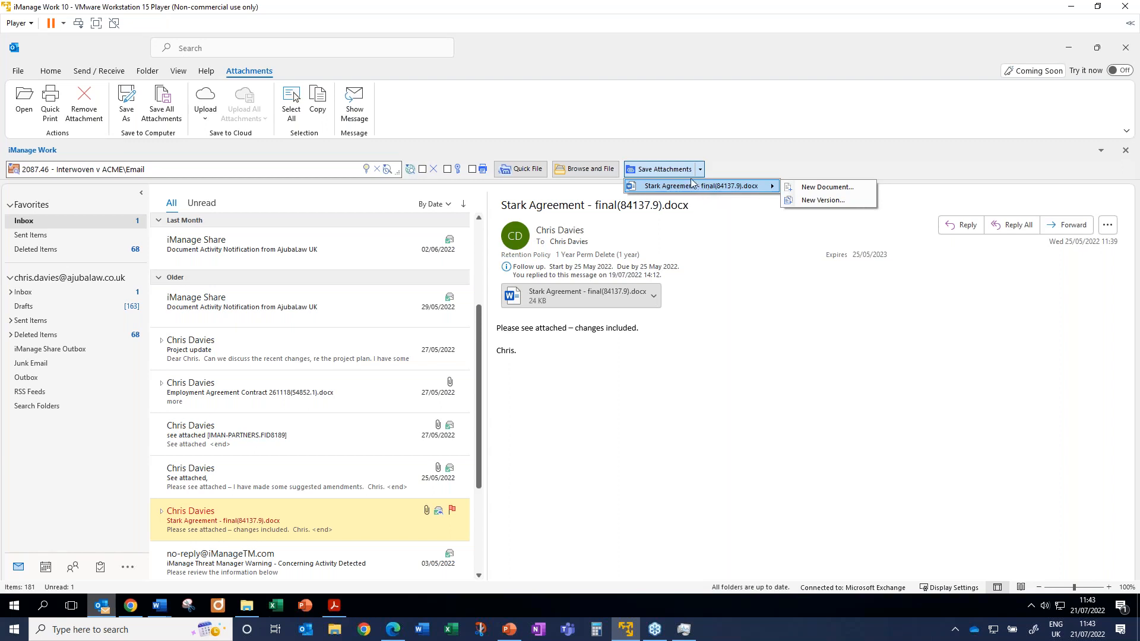
# Start saving the attachment Stark Agreement - final(84137.9).docx as a new version, agreeing to continue despite the version conflict
pyautogui.click(63, 71)
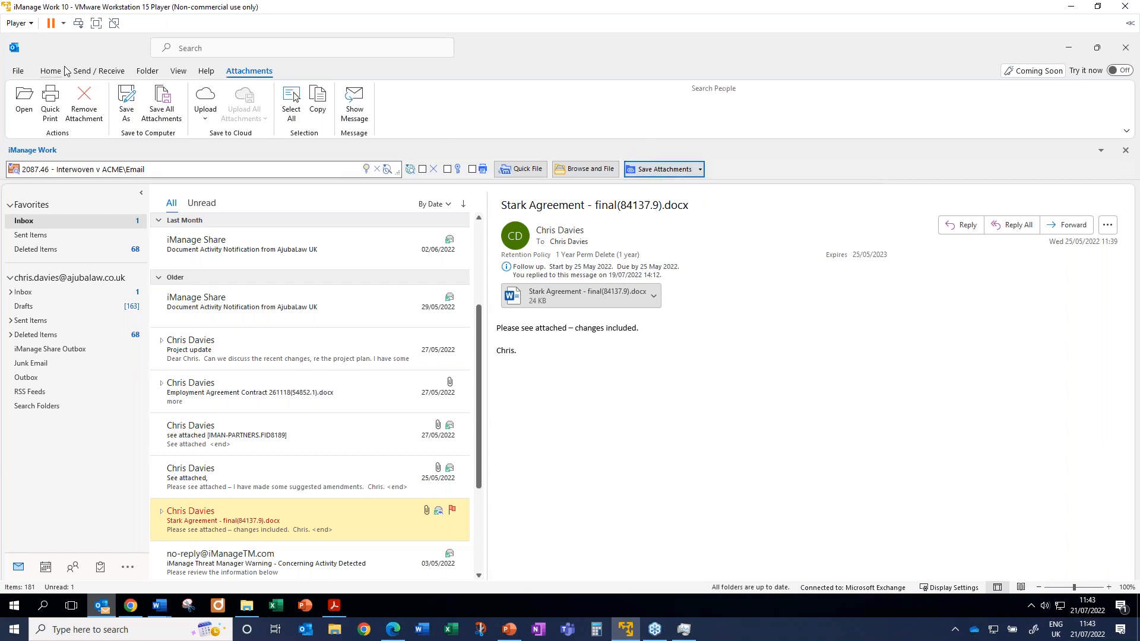
pyautogui.click(62, 71)
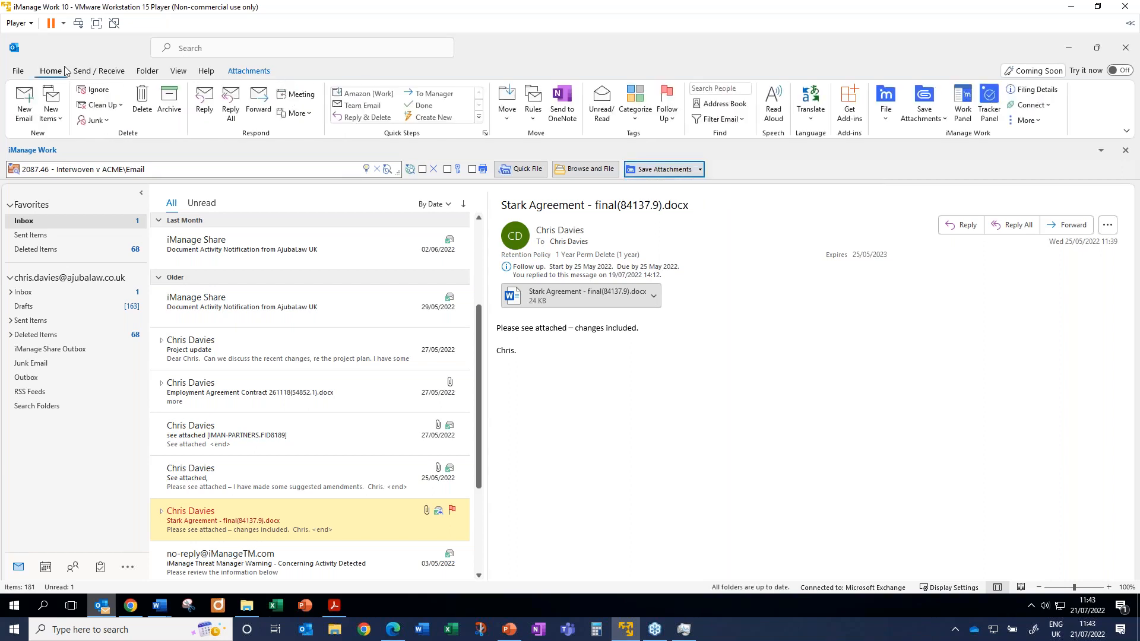
pyautogui.click(937, 122)
pyautogui.moveTo(940, 133)
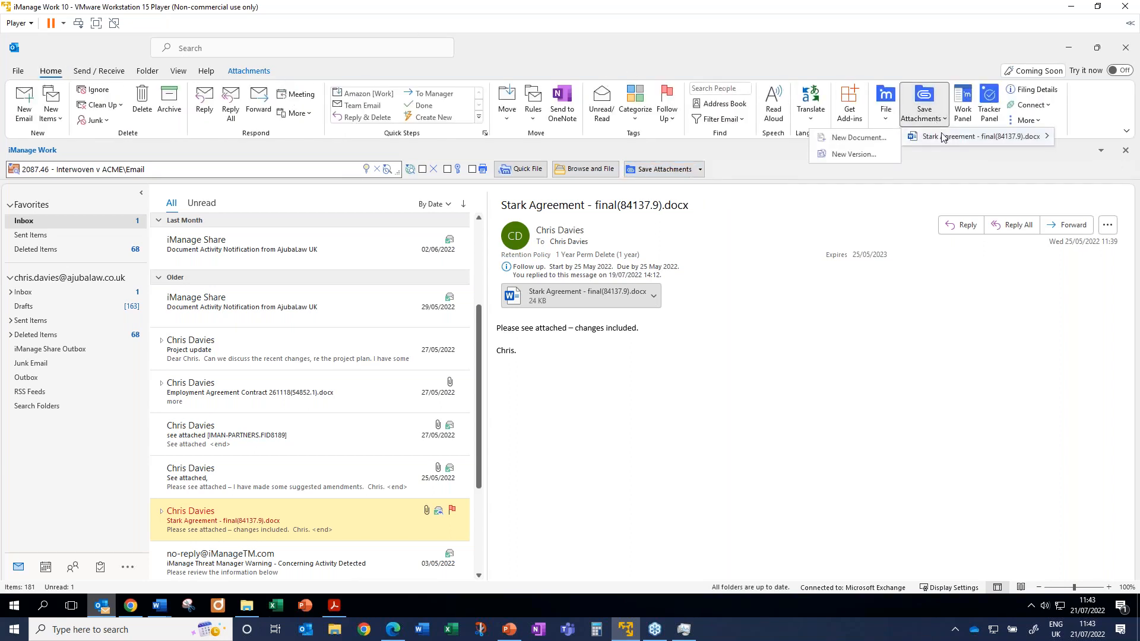
pyautogui.click(844, 157)
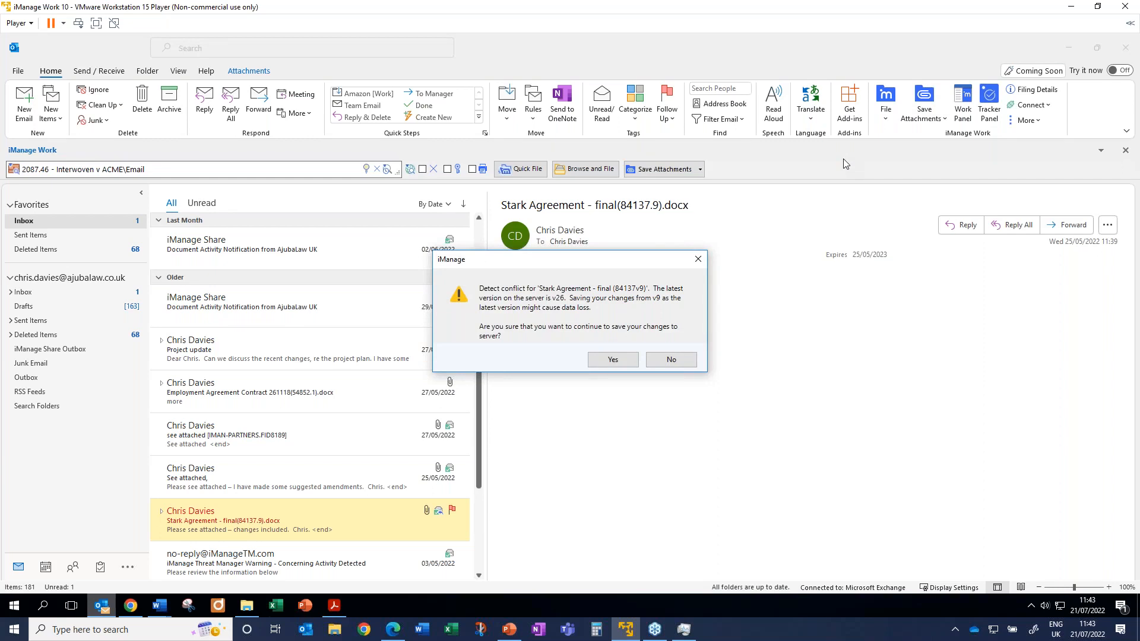
pyautogui.moveTo(622, 260); pyautogui.dragTo(639, 273)
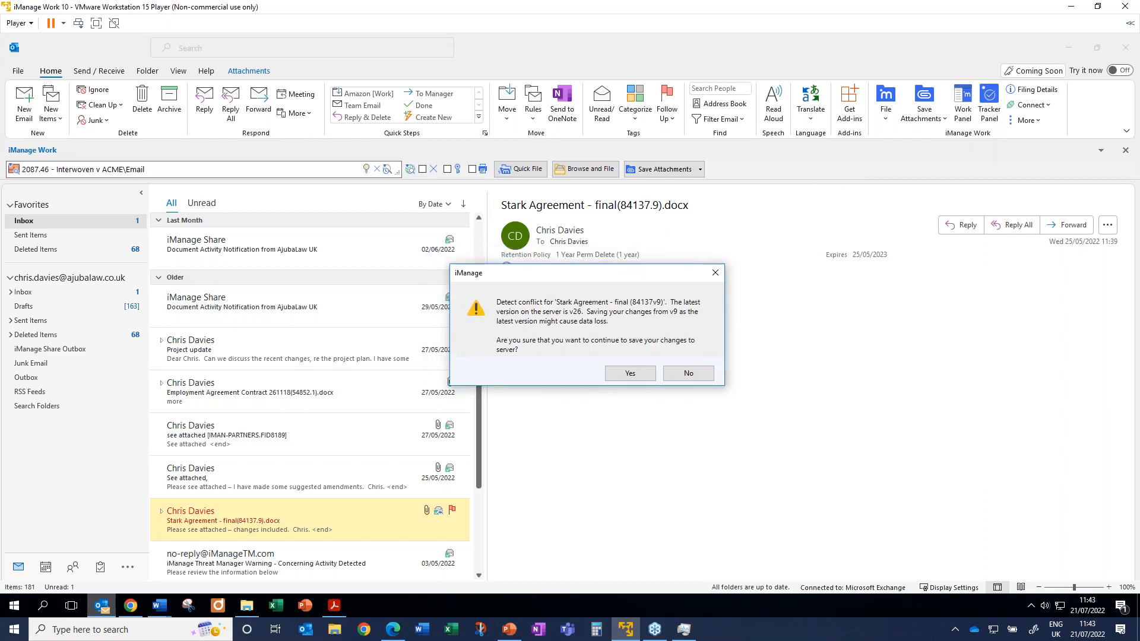
pyautogui.moveTo(639, 273); pyautogui.dragTo(651, 324)
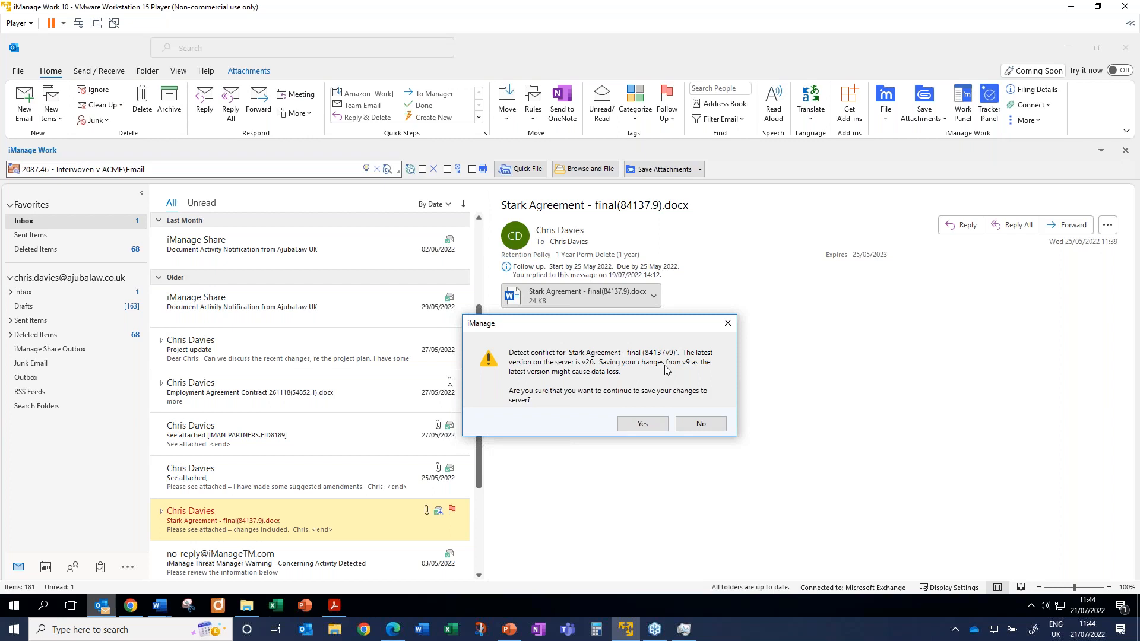
pyautogui.click(644, 424)
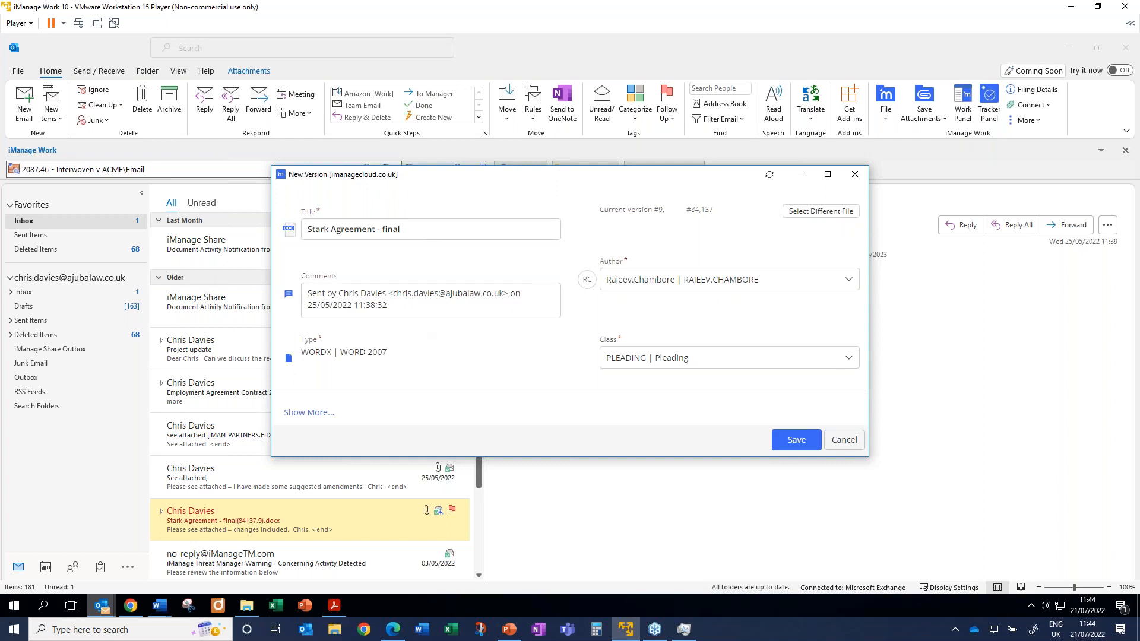
pyautogui.click(427, 239)
pyautogui.write('- rece')
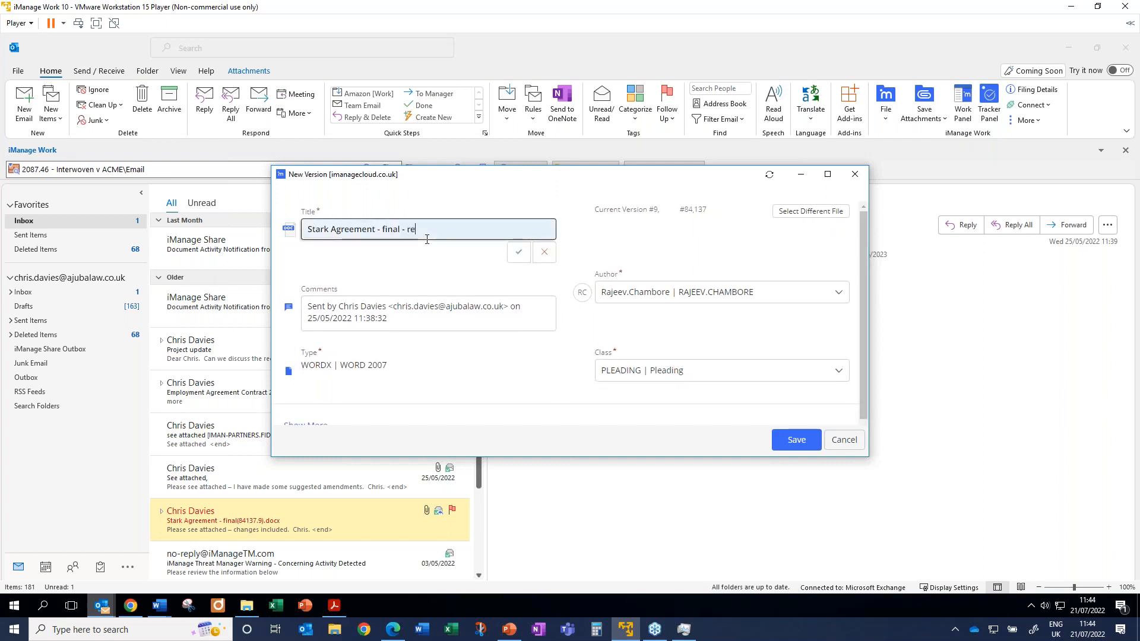
pyautogui.press('BackSpace')
pyautogui.press('BackSpace')
pyautogui.press('BackSpace')
pyautogui.press('BackSpace')
pyautogui.press('BackSpace')
pyautogui.press('BackSpace')
pyautogui.press('BackSpace')
# Append "client amends of v9 - need to compare, etc." to the comments and save the attachment as a new version of Stark Agreement - final
pyautogui.click(413, 317)
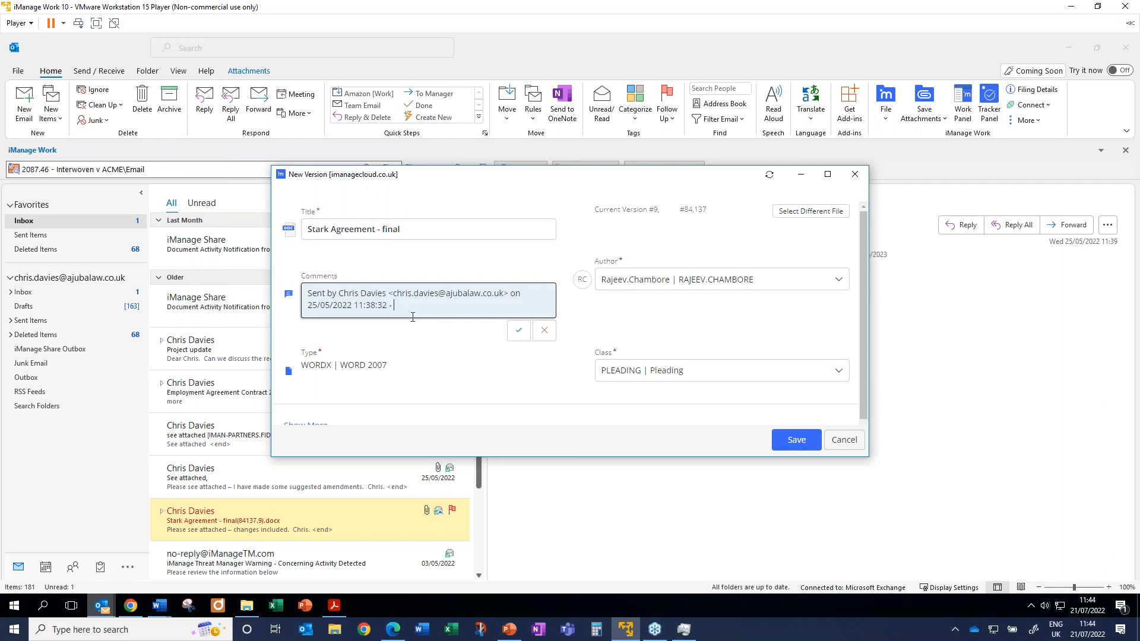
pyautogui.write('client amends of v9 - need to co')
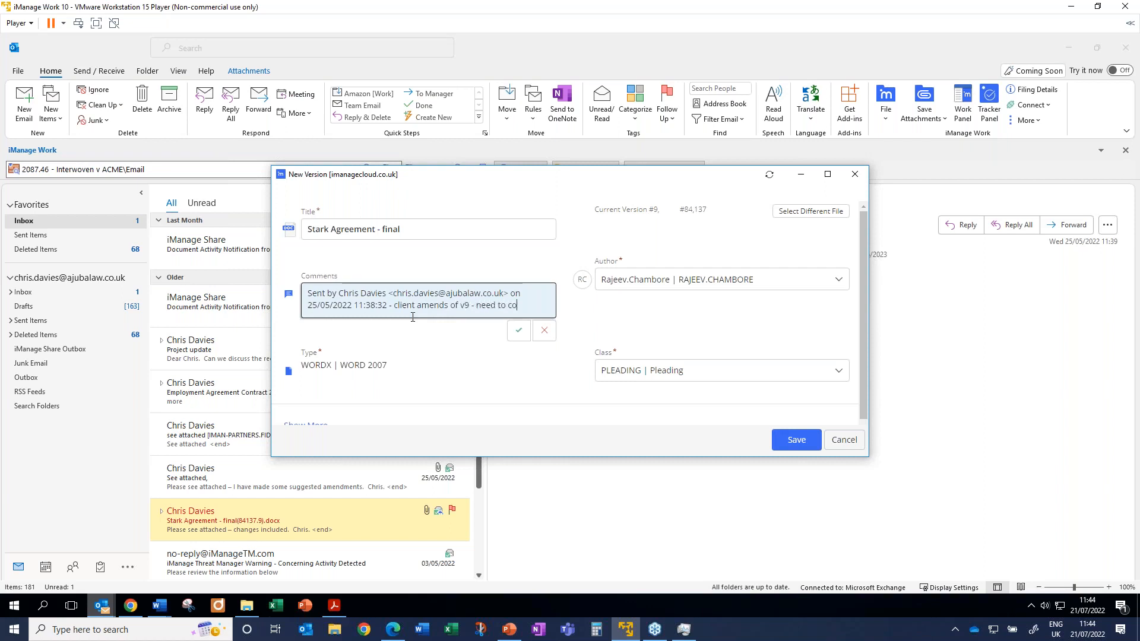
pyautogui.write('mpare, etc.')
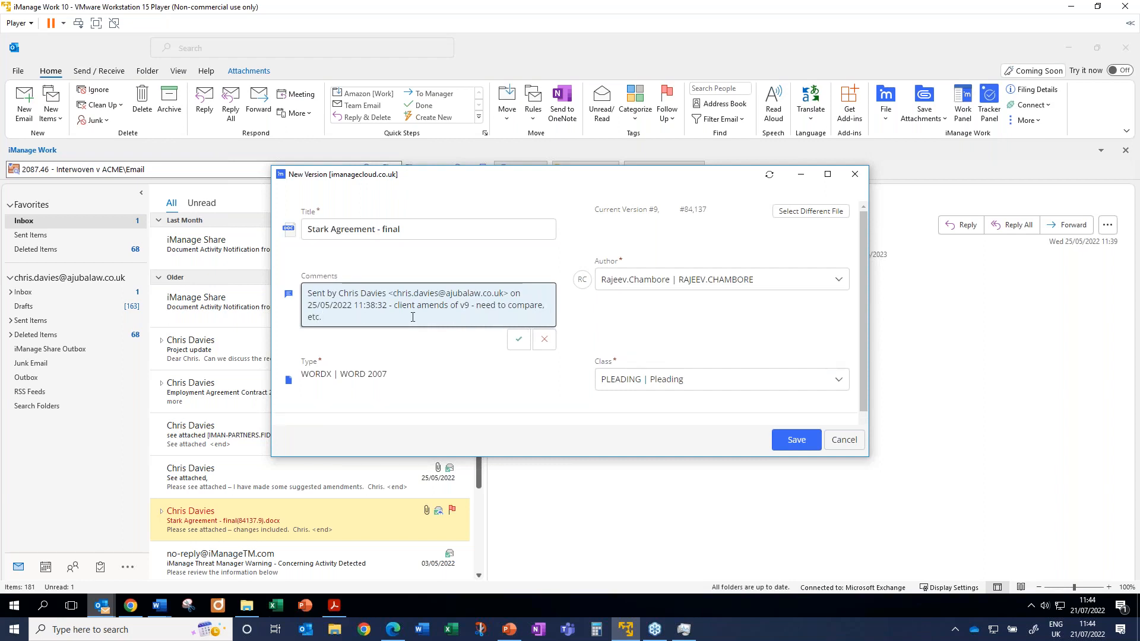
pyautogui.click(519, 339)
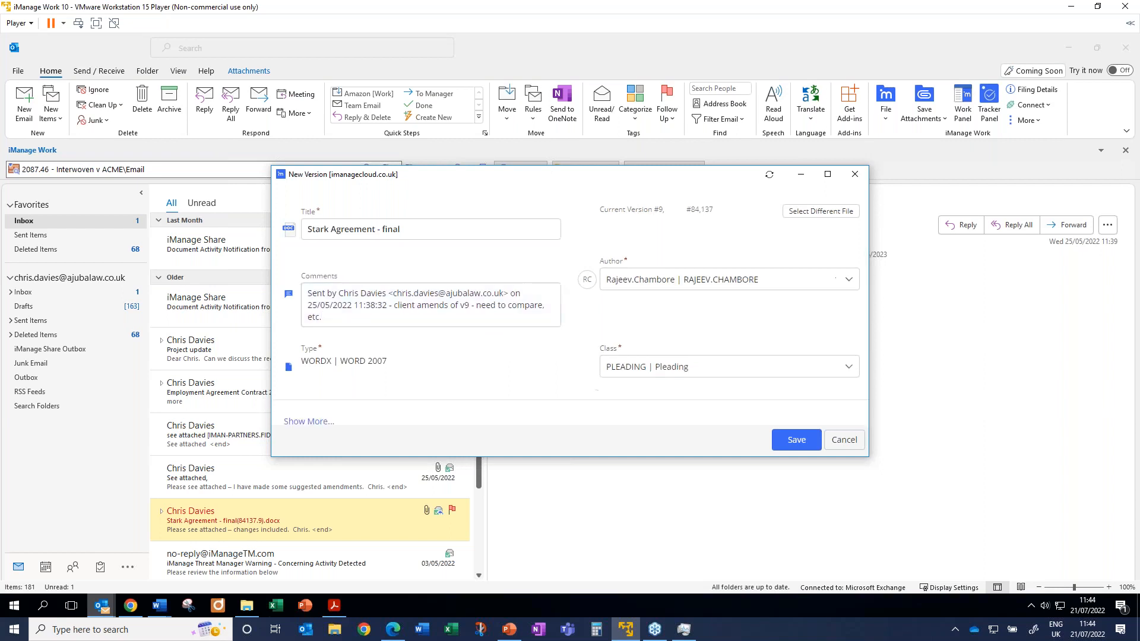
pyautogui.click(792, 444)
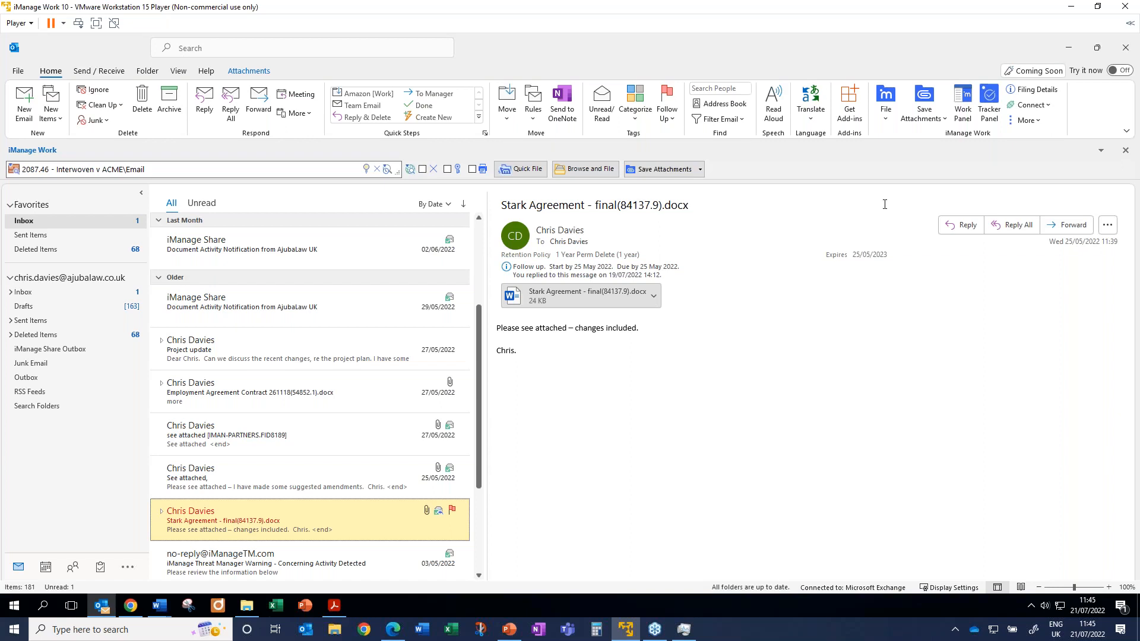
# Start saving the attachment as a new version again despite the conflict, examine the prefilled comments, and leave without saving
pyautogui.click(925, 111)
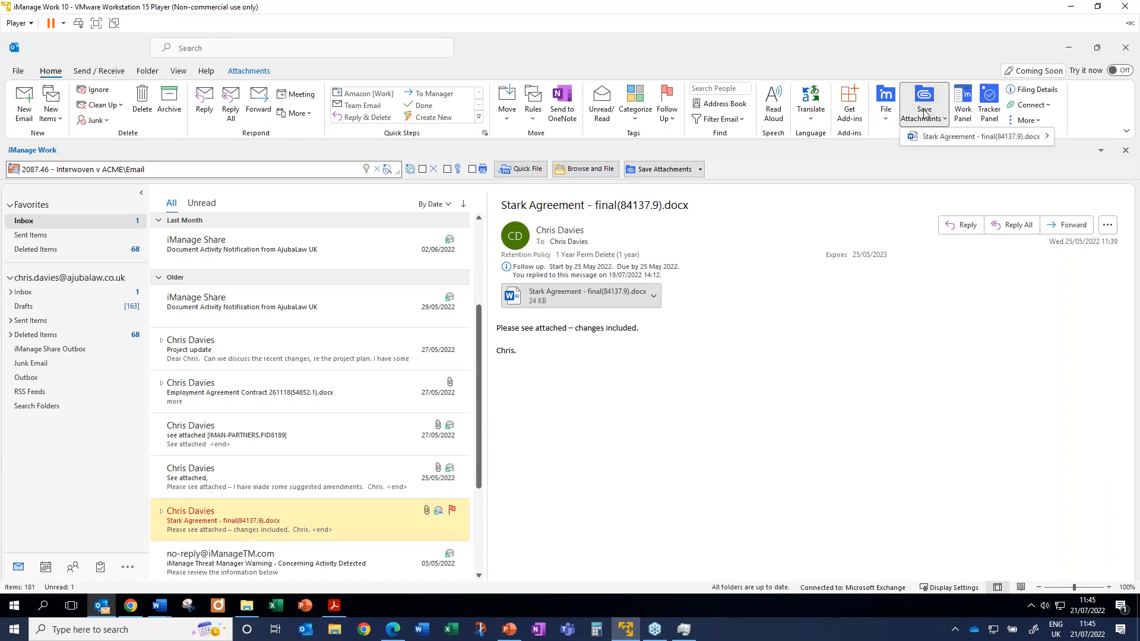
pyautogui.moveTo(929, 137)
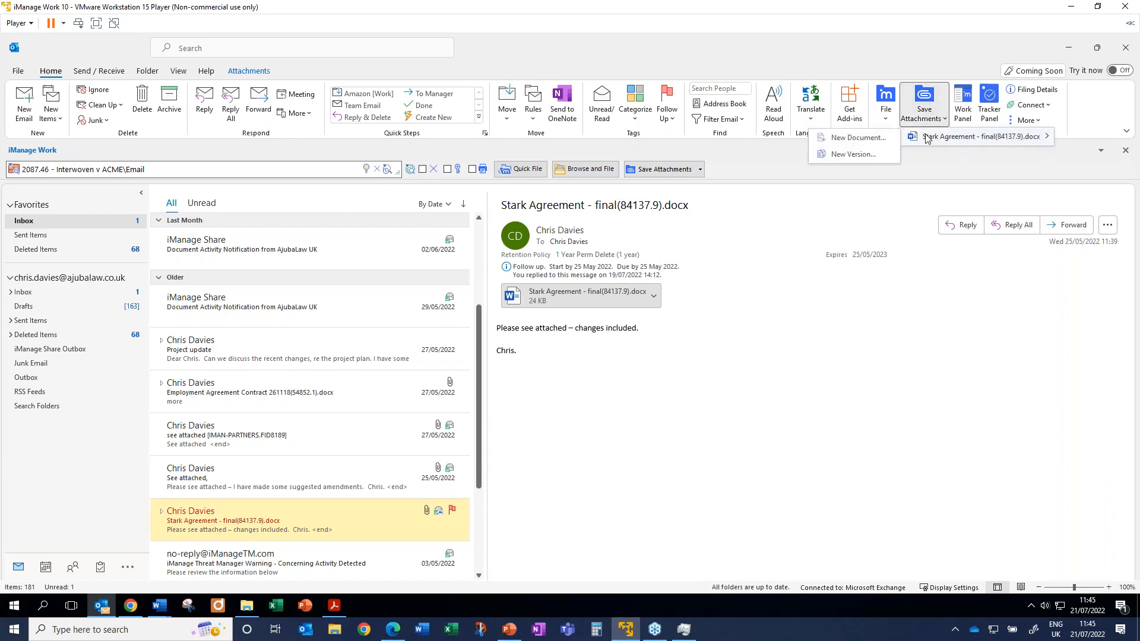
pyautogui.click(836, 155)
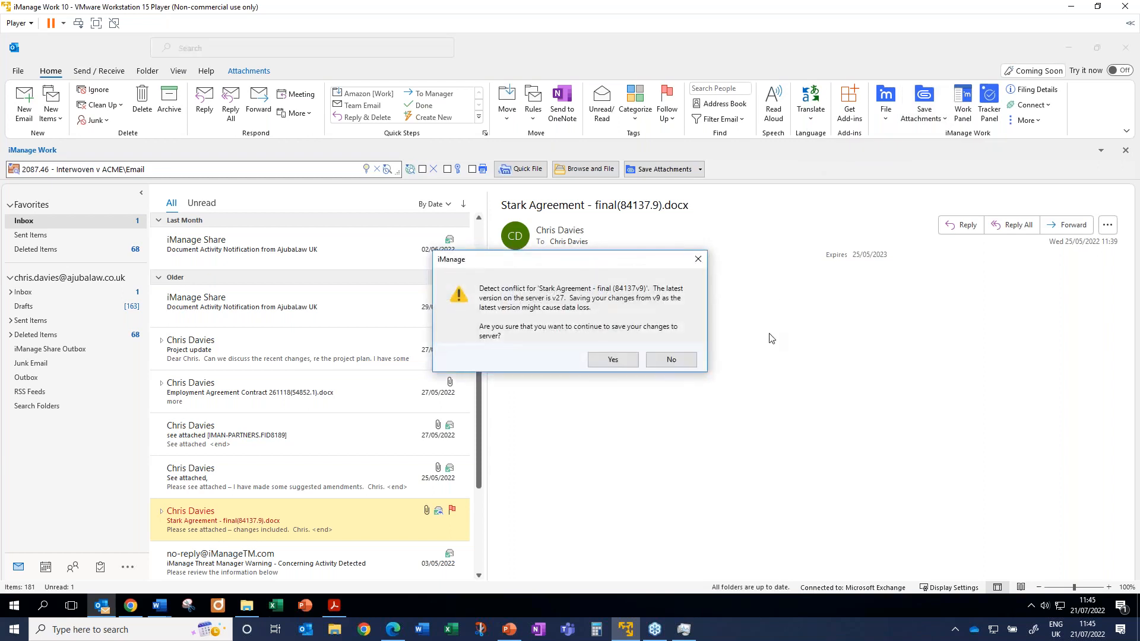
pyautogui.click(615, 361)
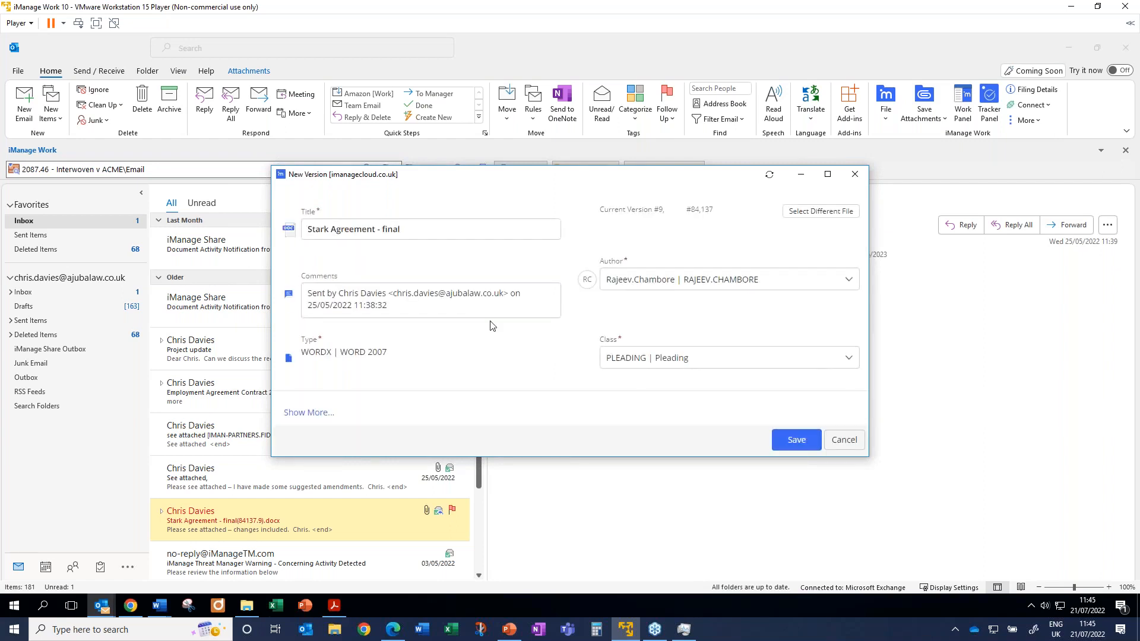
pyautogui.click(471, 309)
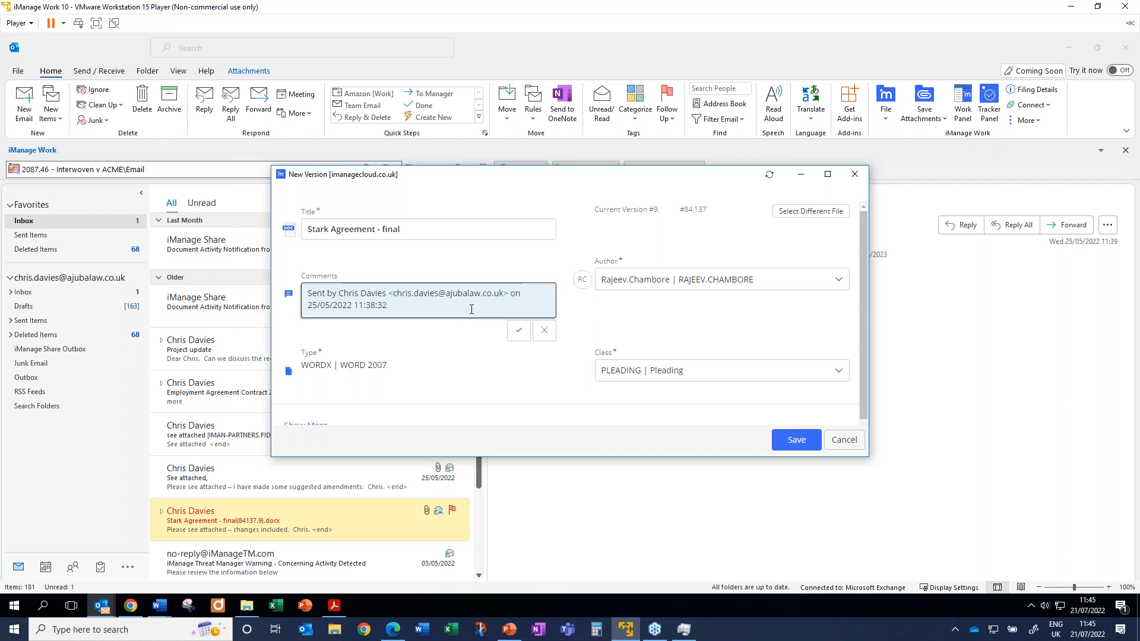
pyautogui.tripleClick(349, 294)
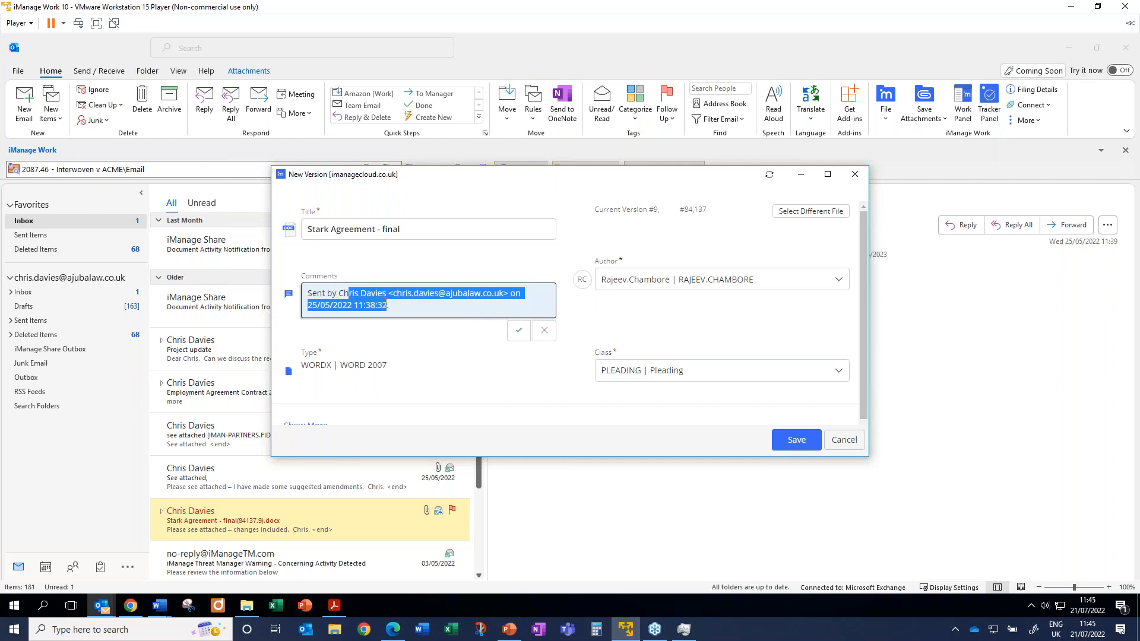
pyautogui.click(387, 305)
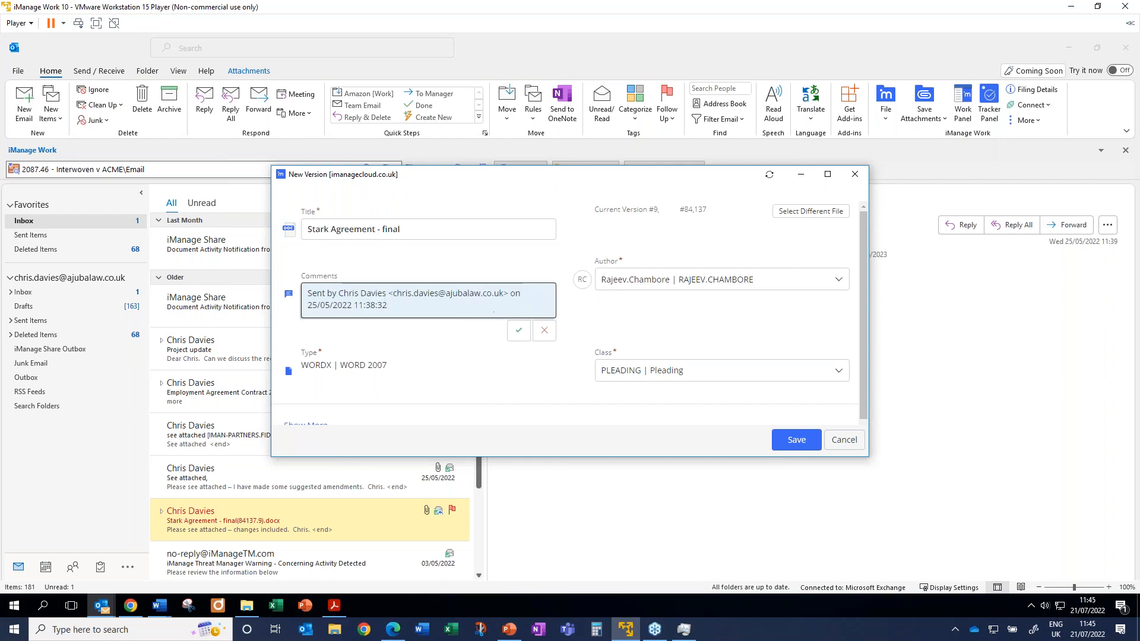
pyautogui.click(536, 332)
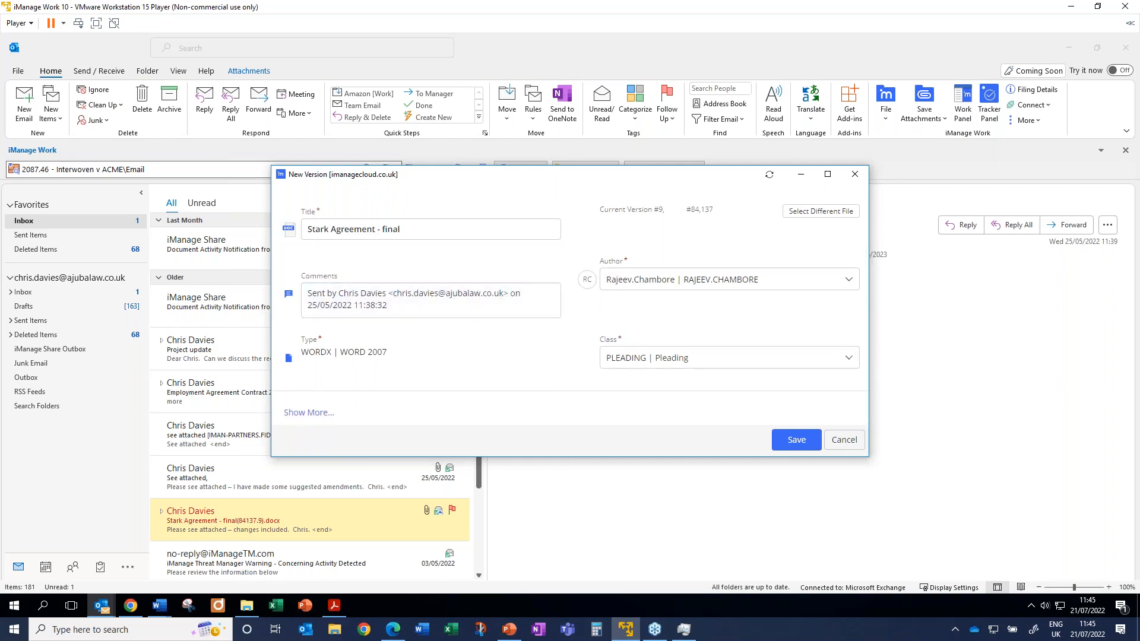
pyautogui.click(841, 439)
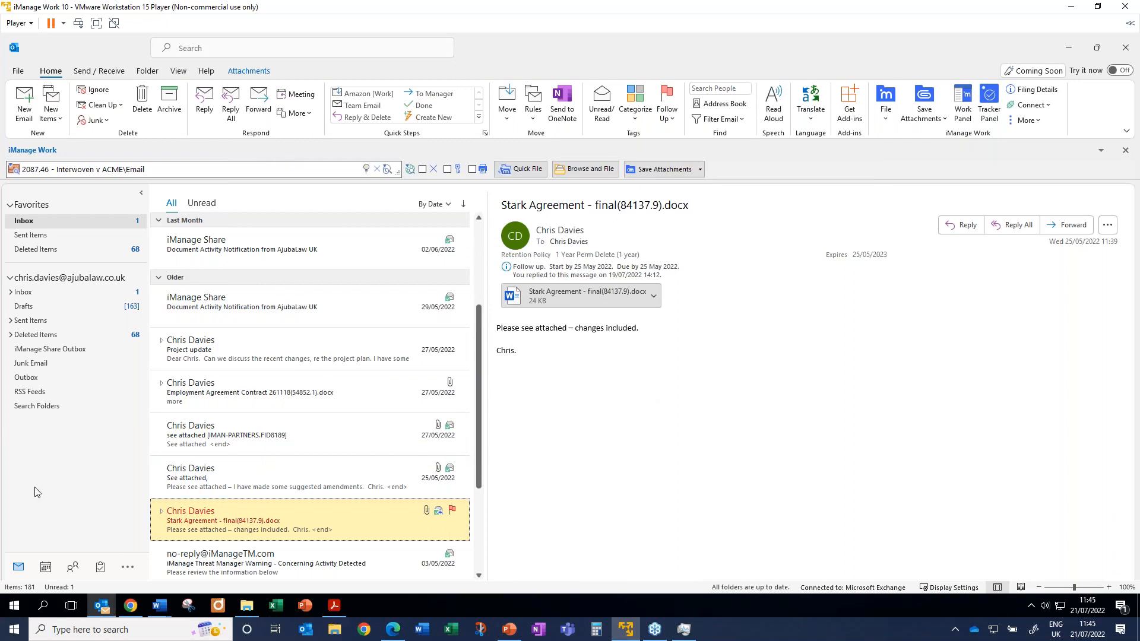
# Switch to iManage Work in Chrome, refresh the recent documents list and dismiss the upload notification
pyautogui.click(130, 605)
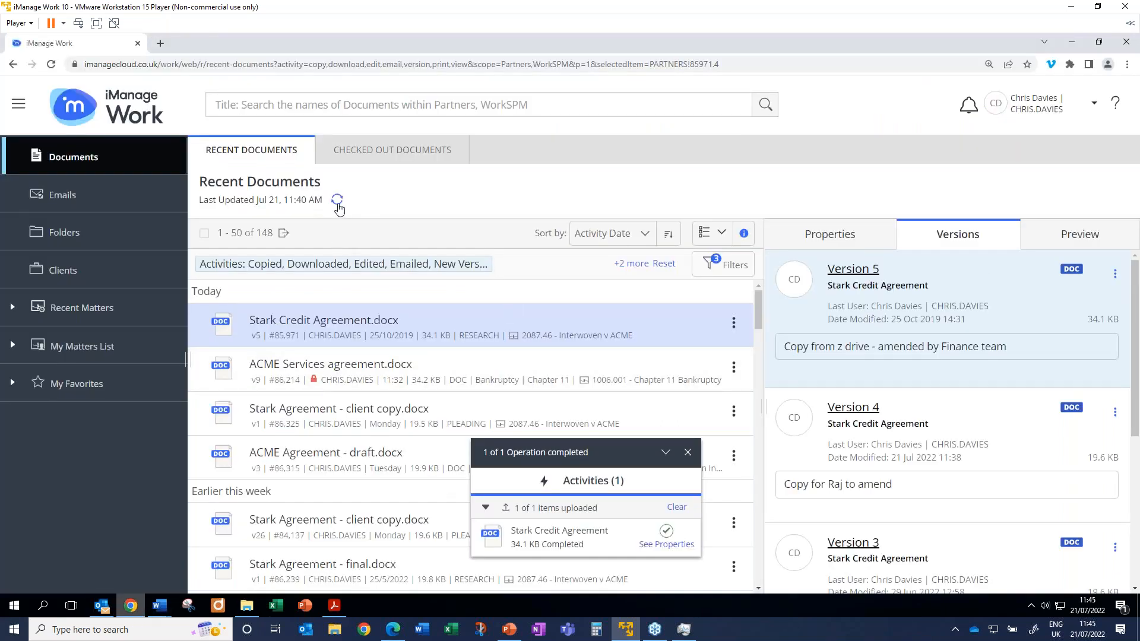
pyautogui.click(337, 202)
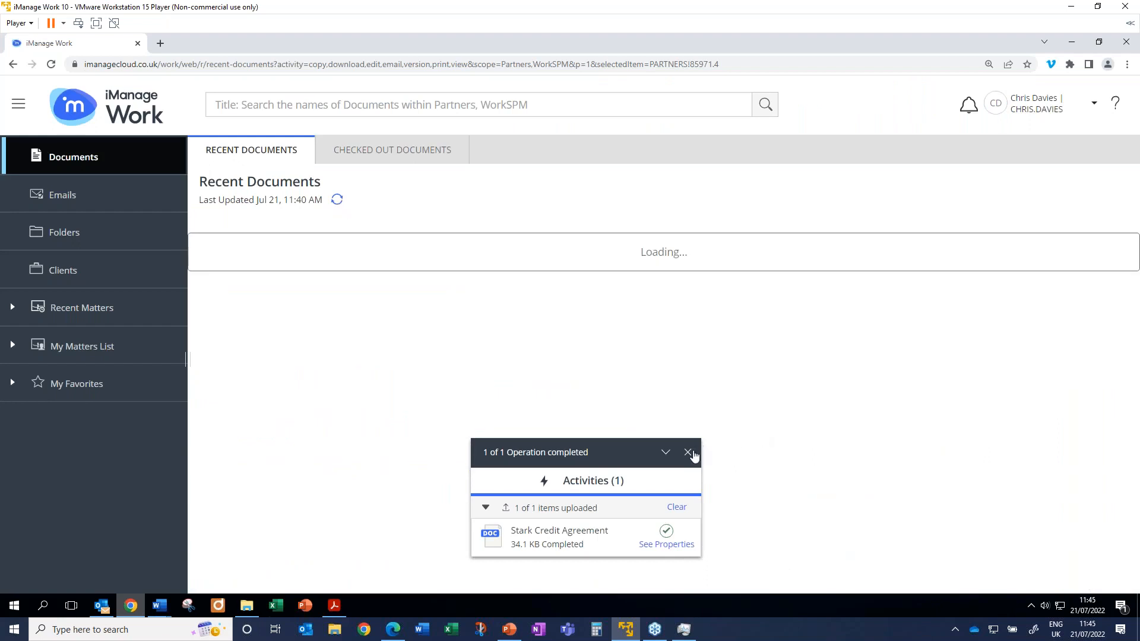
pyautogui.click(688, 453)
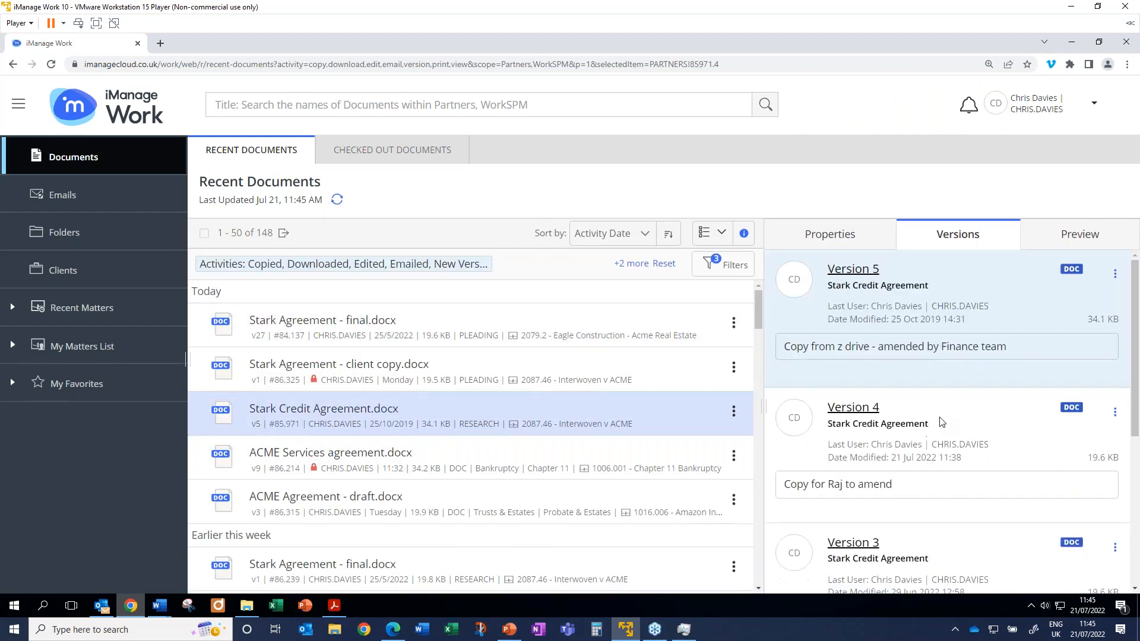
# Move Version 4 of Stark Credit Agreement to the trash, leaving its comment unedited
pyautogui.click(922, 488)
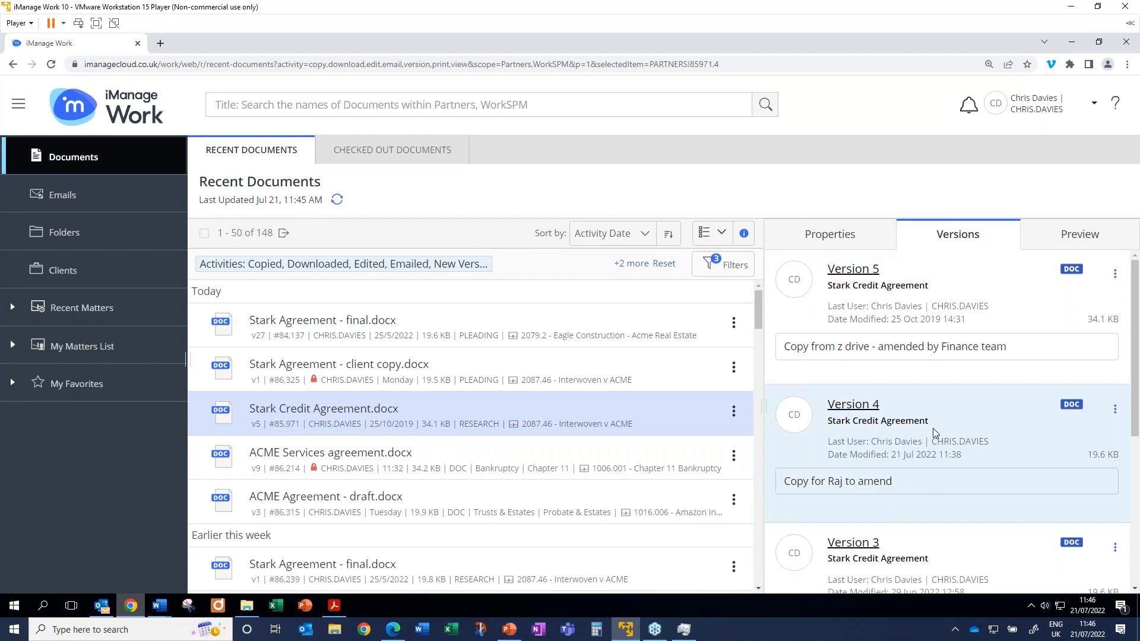
pyautogui.click(891, 482)
pyautogui.moveTo(891, 483)
pyautogui.mouseDown()
pyautogui.moveTo(785, 482)
pyautogui.moveTo(874, 490)
pyautogui.mouseUp()
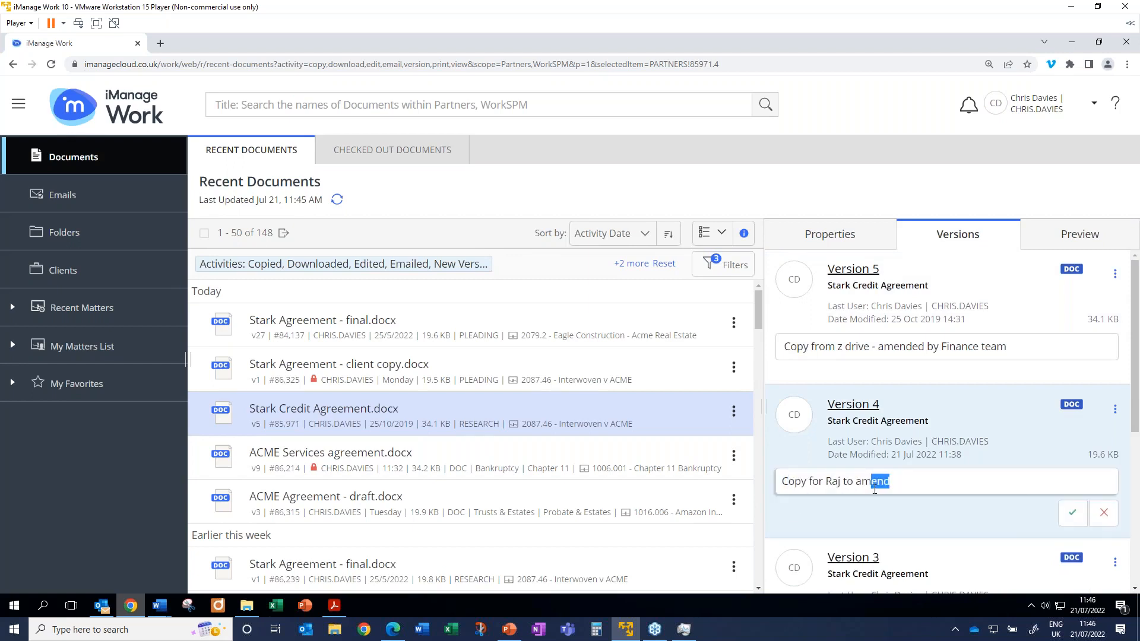
pyautogui.click(959, 438)
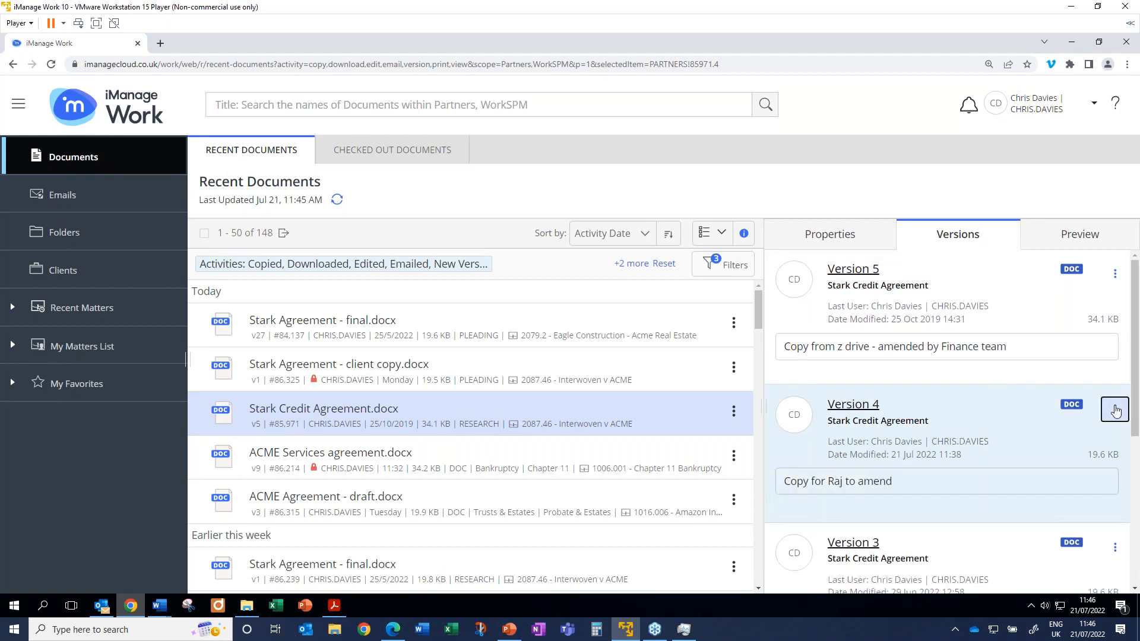
pyautogui.click(1115, 411)
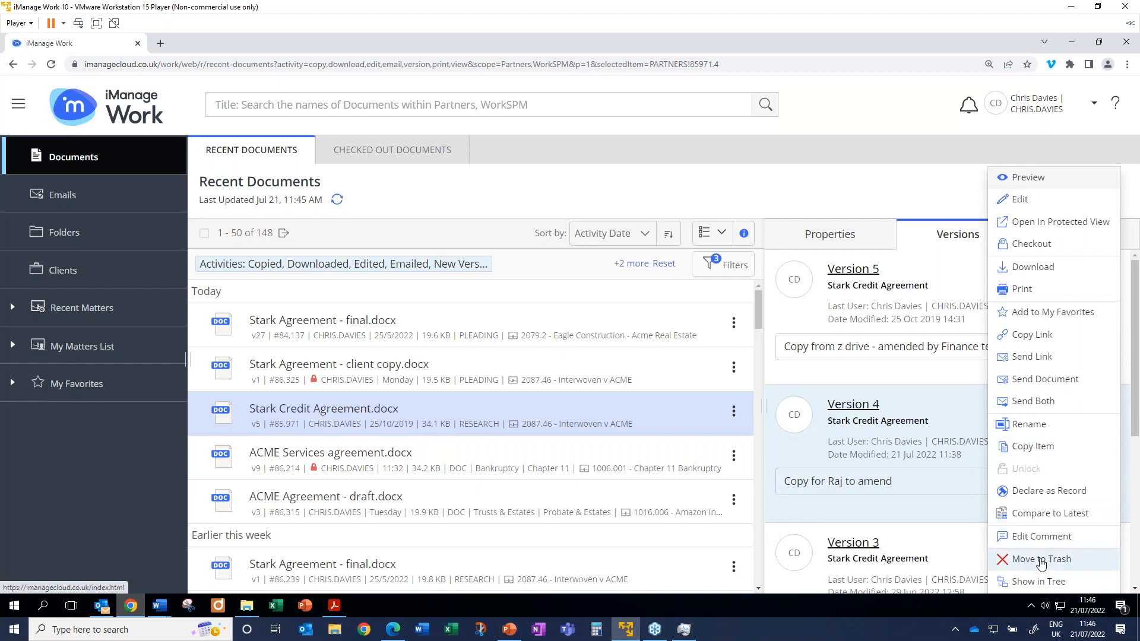
pyautogui.click(1041, 559)
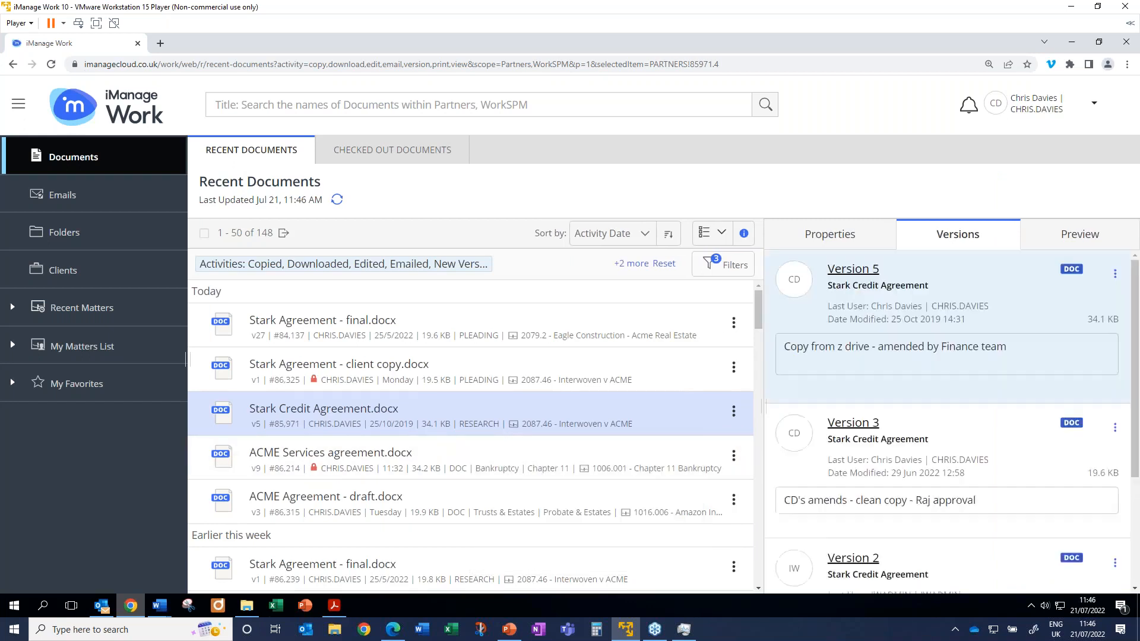
pyautogui.scroll(-1, 889, 412)
pyautogui.scroll(1, 889, 412)
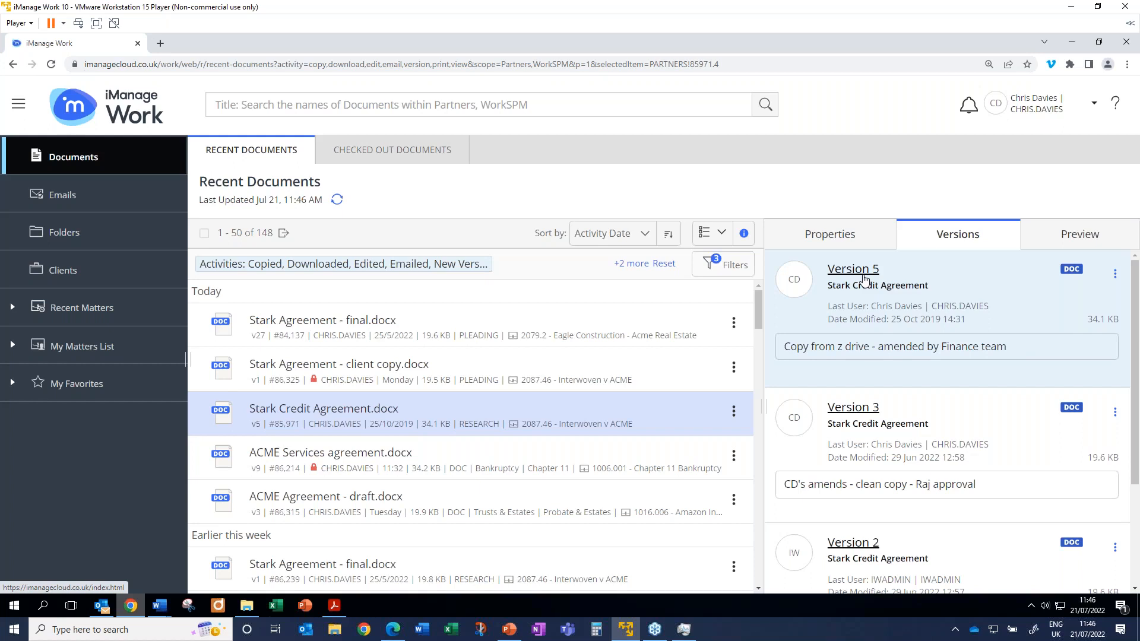
# Switch to Outlook, start a new email and show the versions of Stark Agreement - final.docx for inserting as an iManage attachment
pyautogui.click(102, 607)
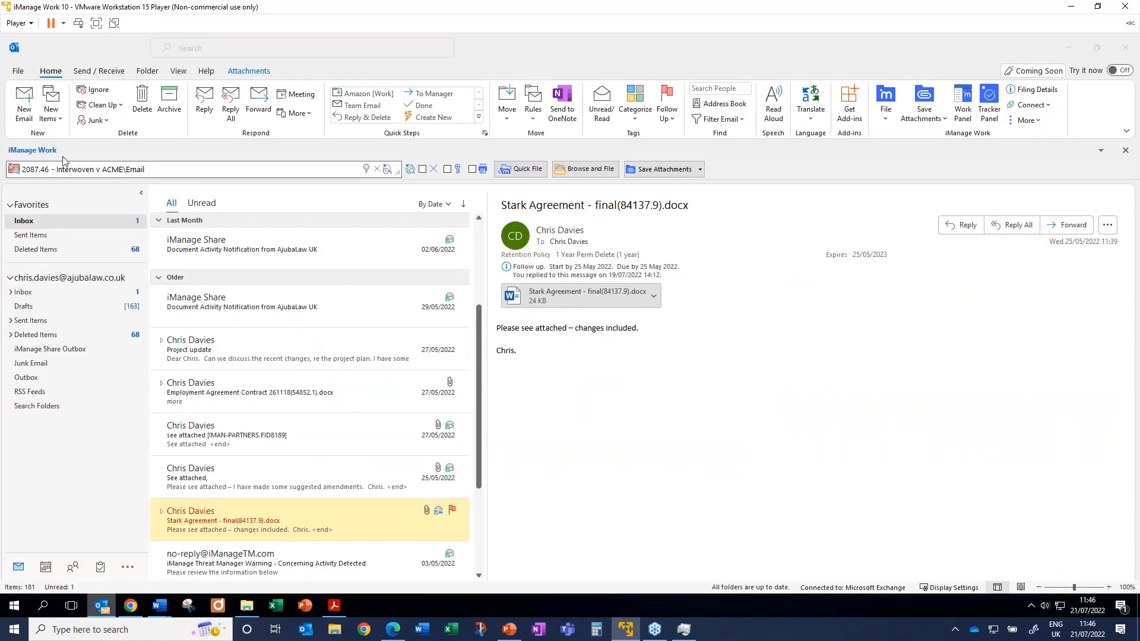
pyautogui.click(22, 103)
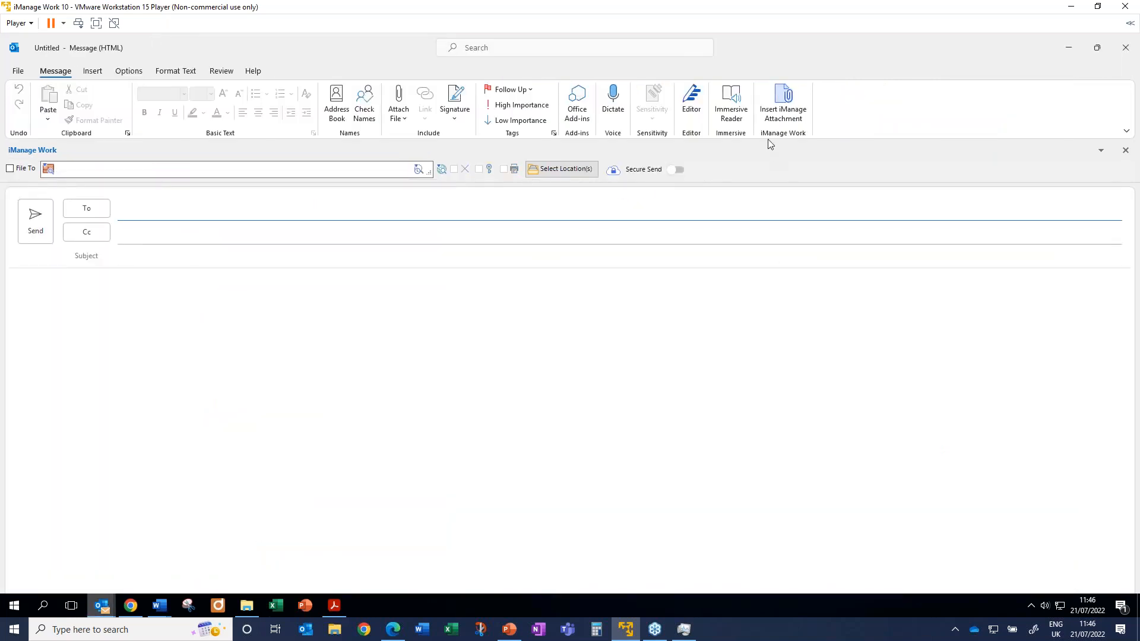
pyautogui.click(787, 117)
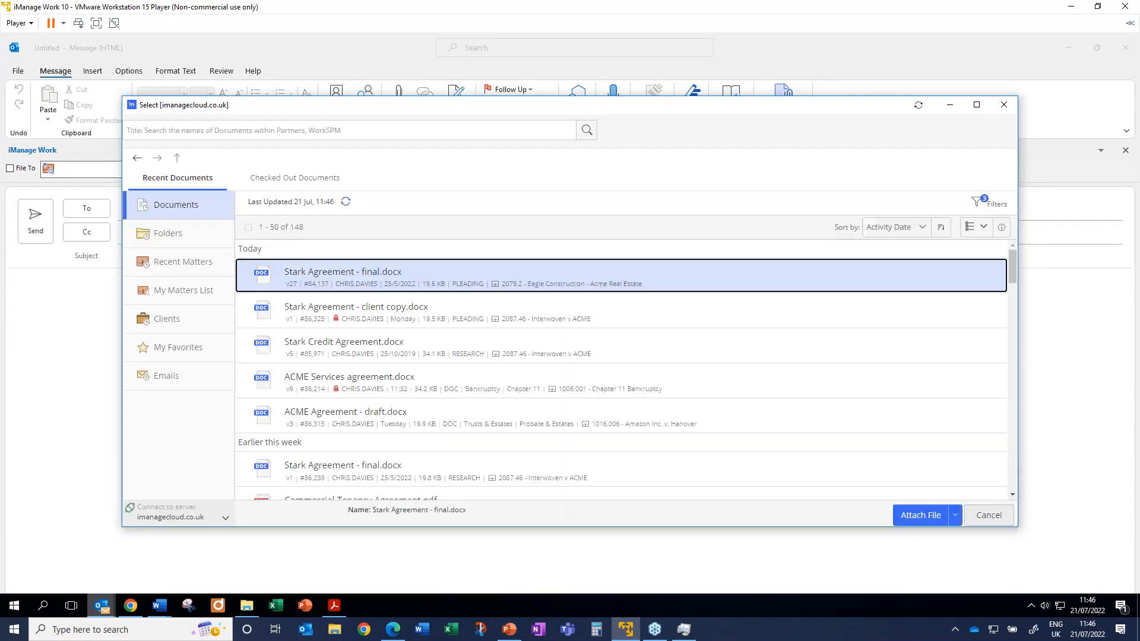
pyautogui.click(1001, 227)
pyautogui.click(924, 230)
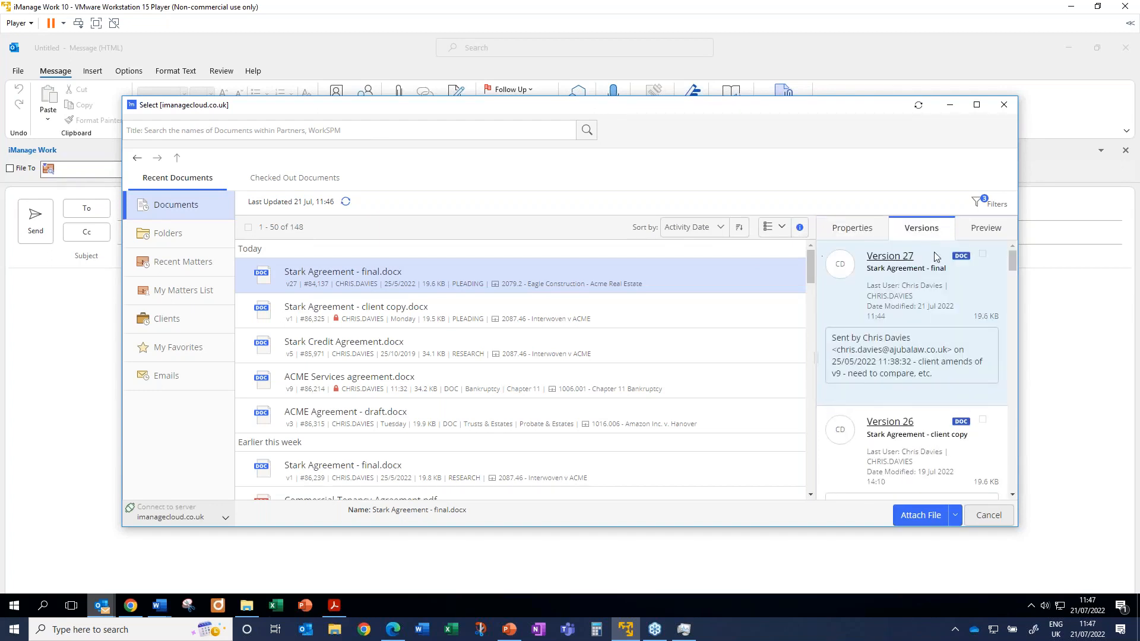
# Attach Versions 27 and 26 of Stark Agreement to the email, keeping the selected version rather than the latest for Version 26
pyautogui.click(983, 257)
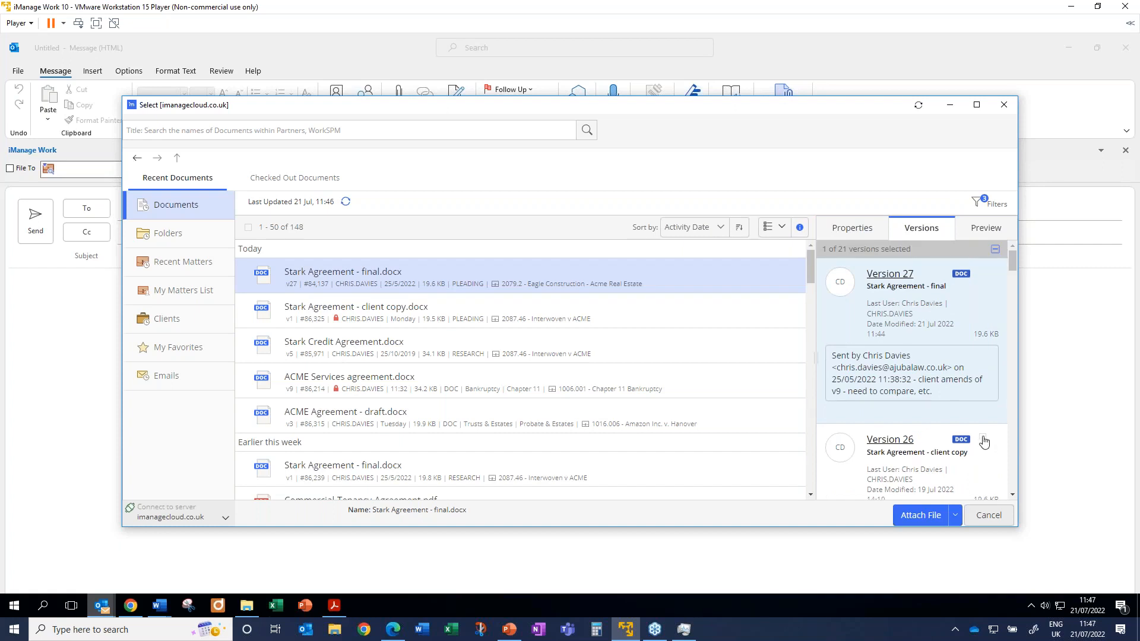
pyautogui.click(983, 440)
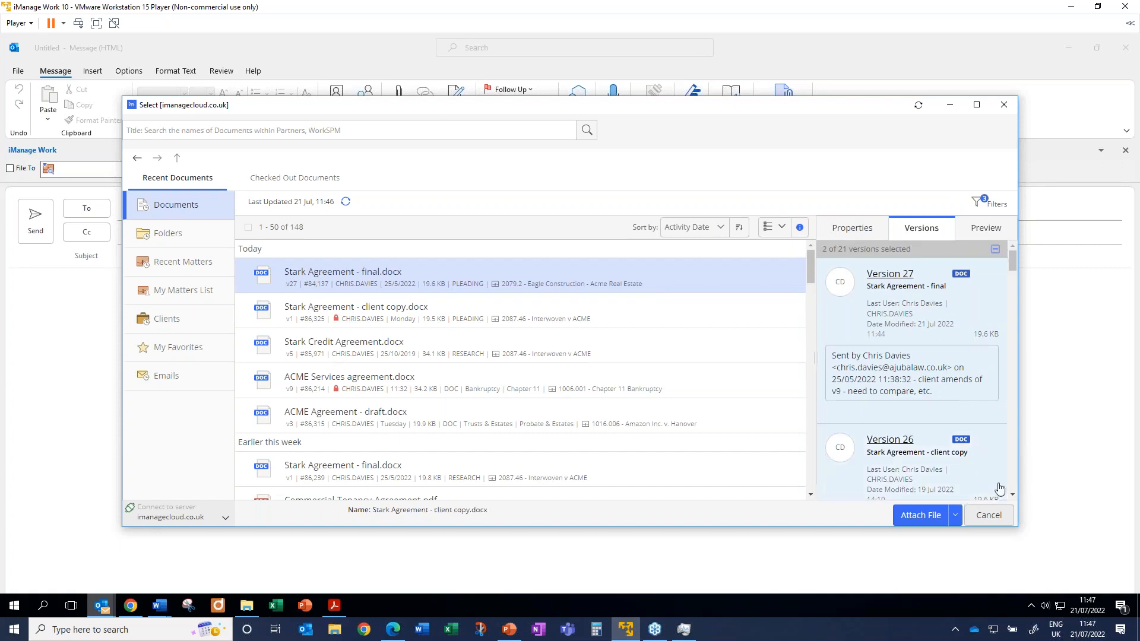
pyautogui.click(996, 466)
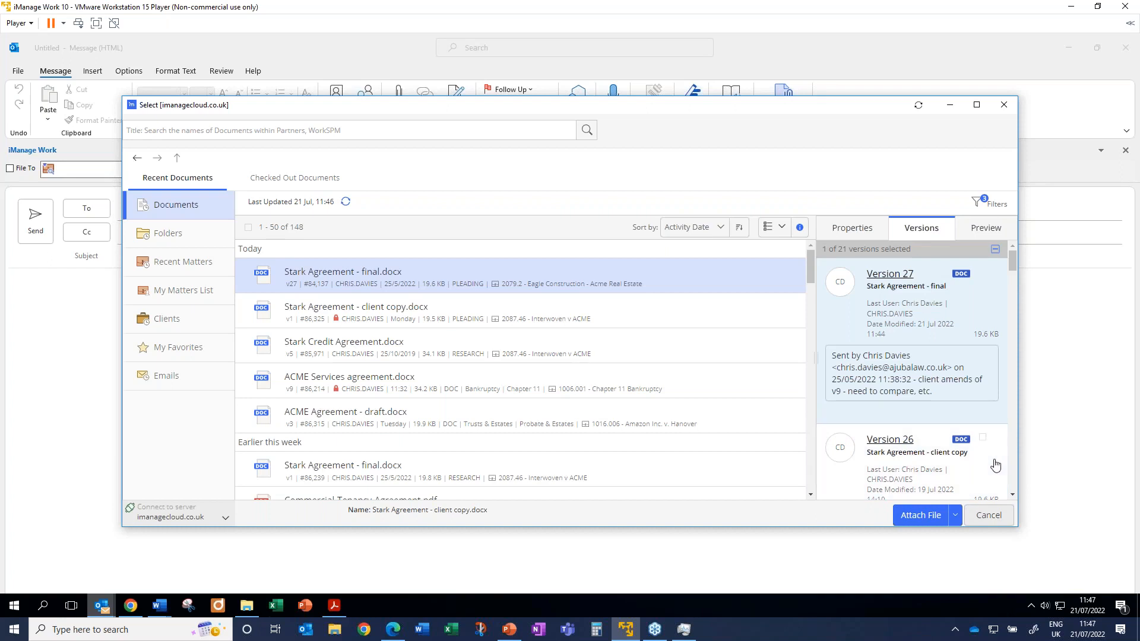
pyautogui.click(996, 465)
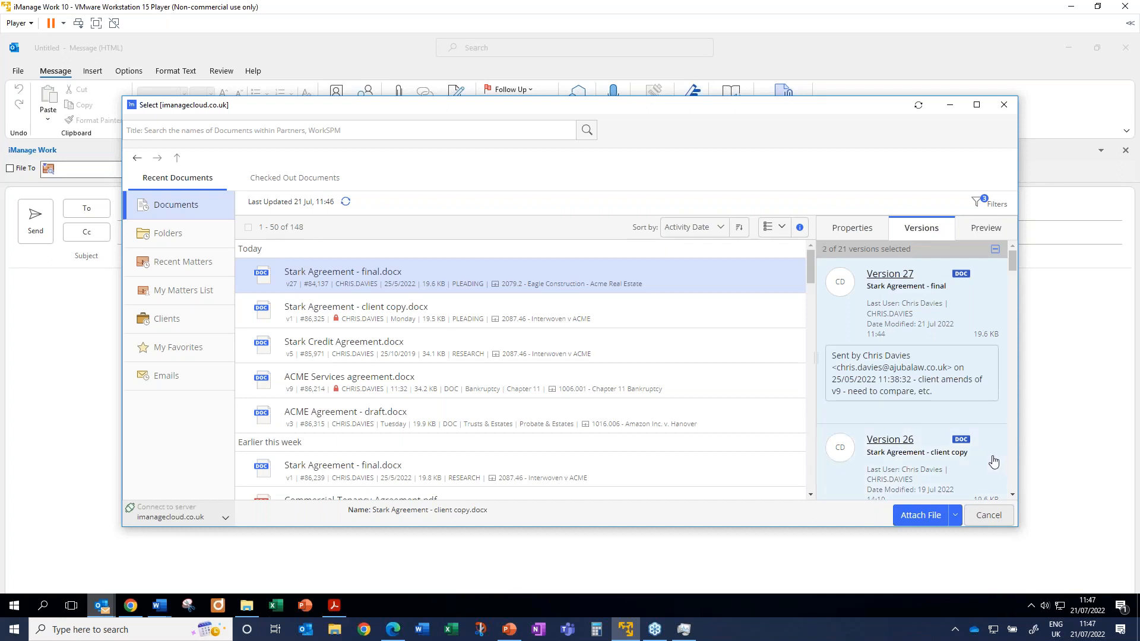
pyautogui.click(934, 516)
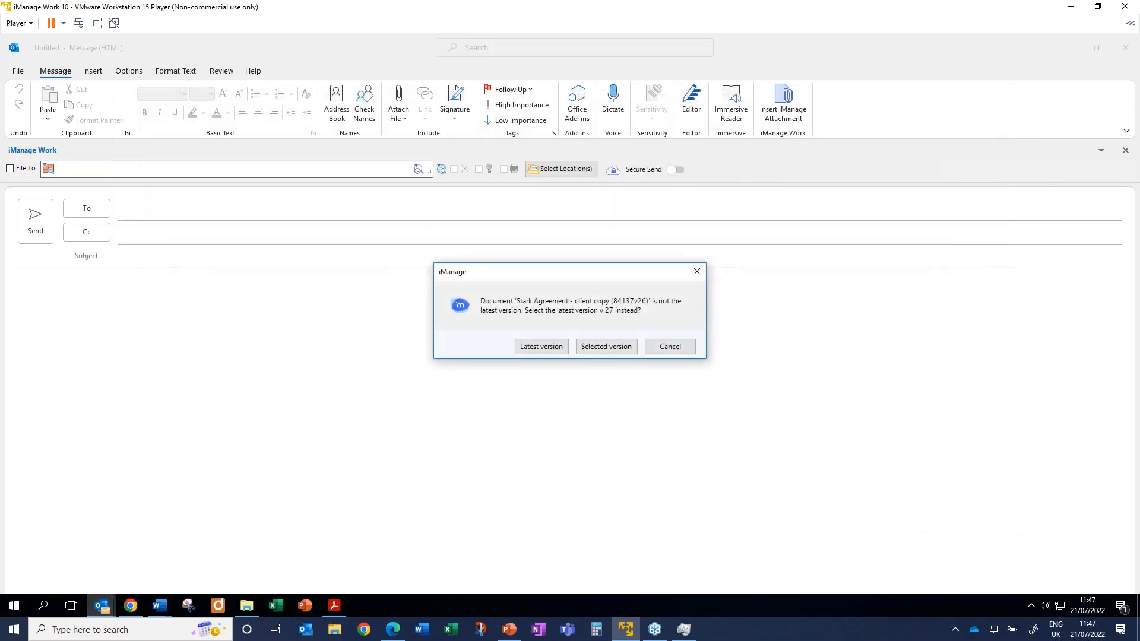
pyautogui.click(622, 349)
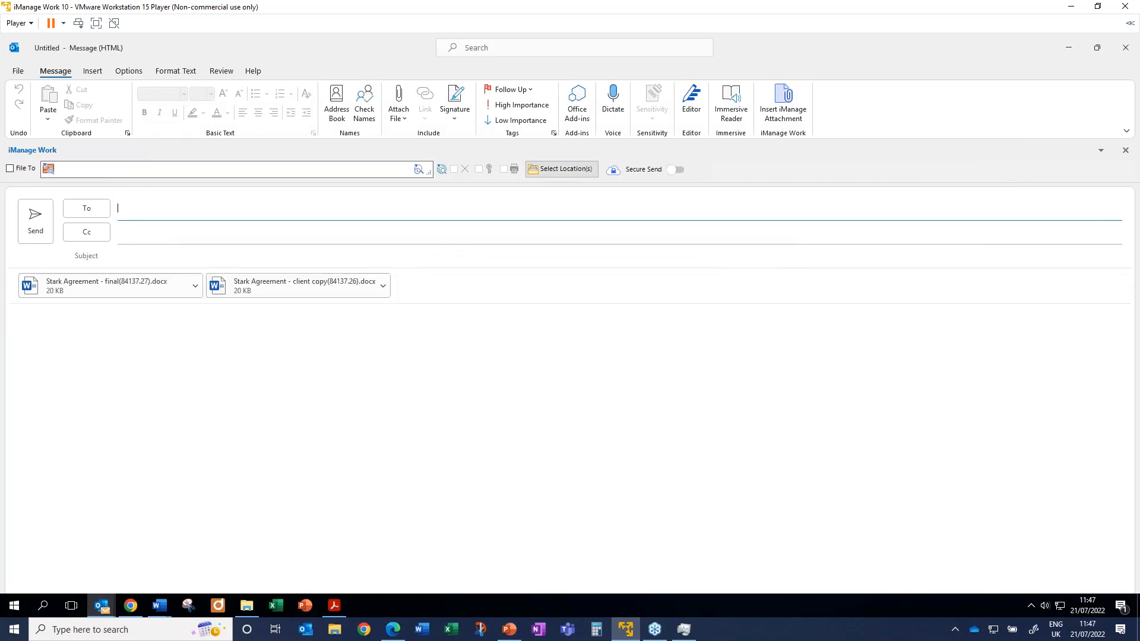
# Minimise the draft email, switch to version 9 of ACME Services agreement in Word, and create an email sharing its iManage link
pyautogui.click(1067, 53)
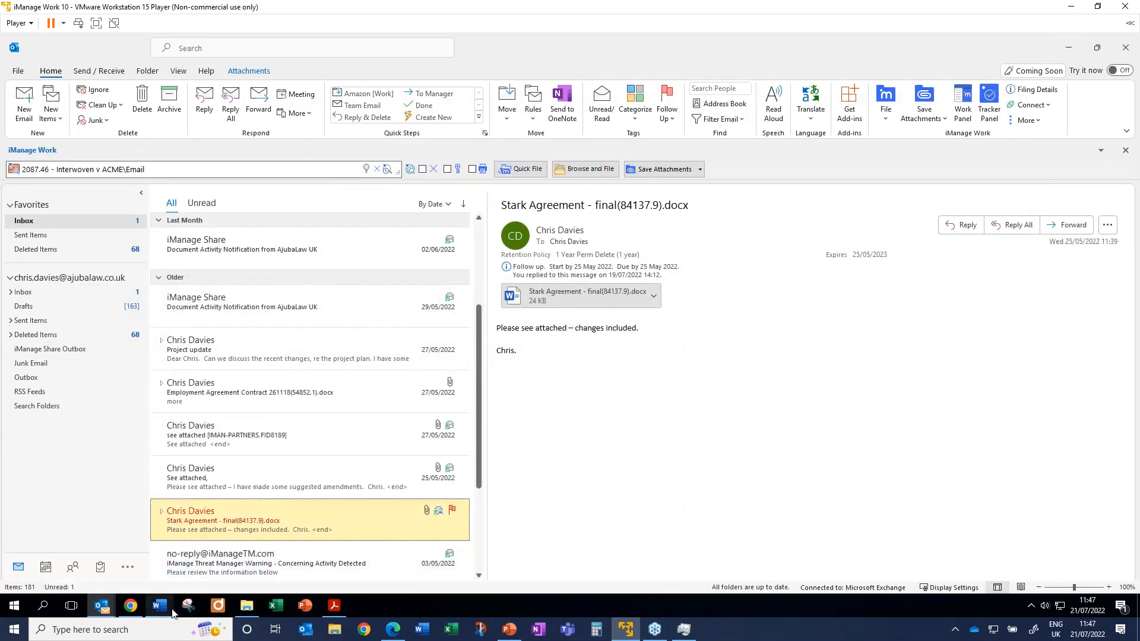
pyautogui.click(154, 610)
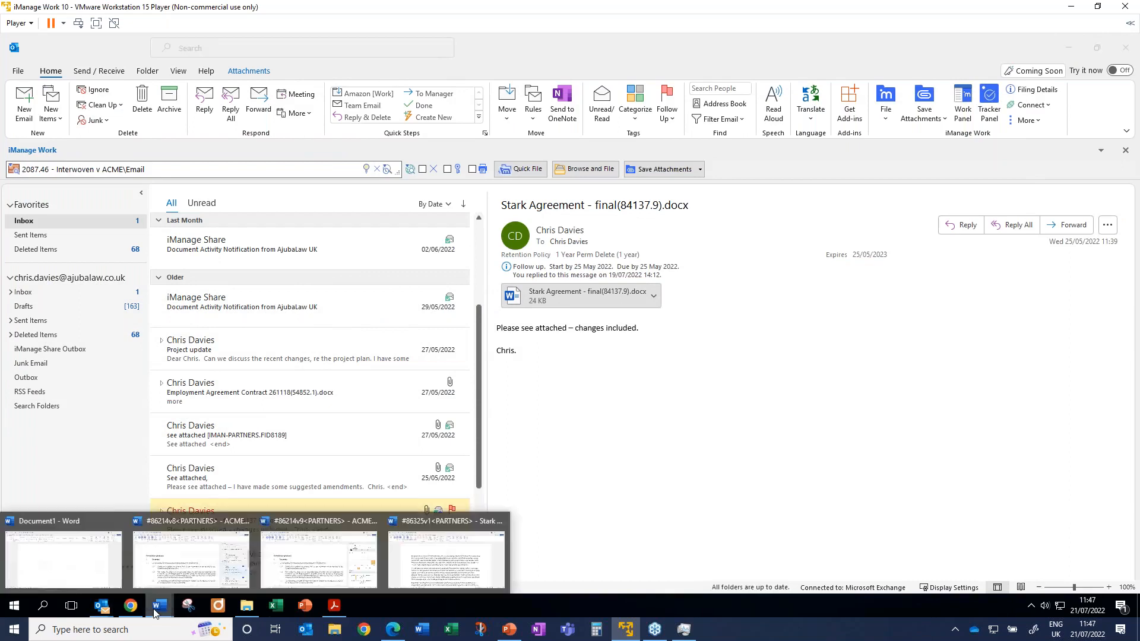
pyautogui.click(316, 561)
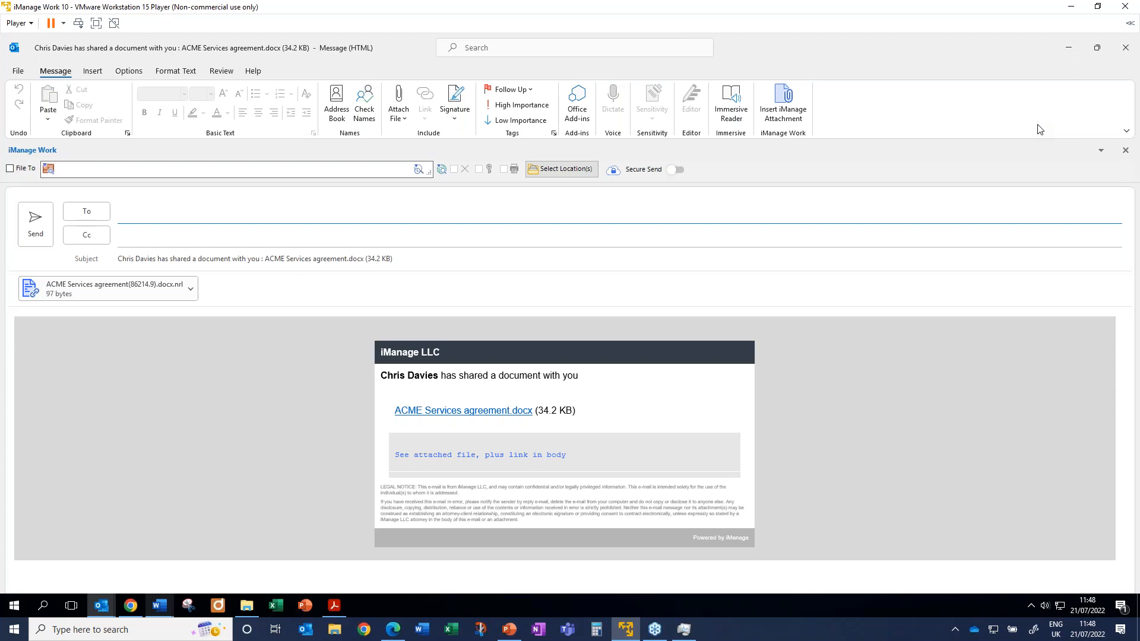
pyautogui.click(1068, 49)
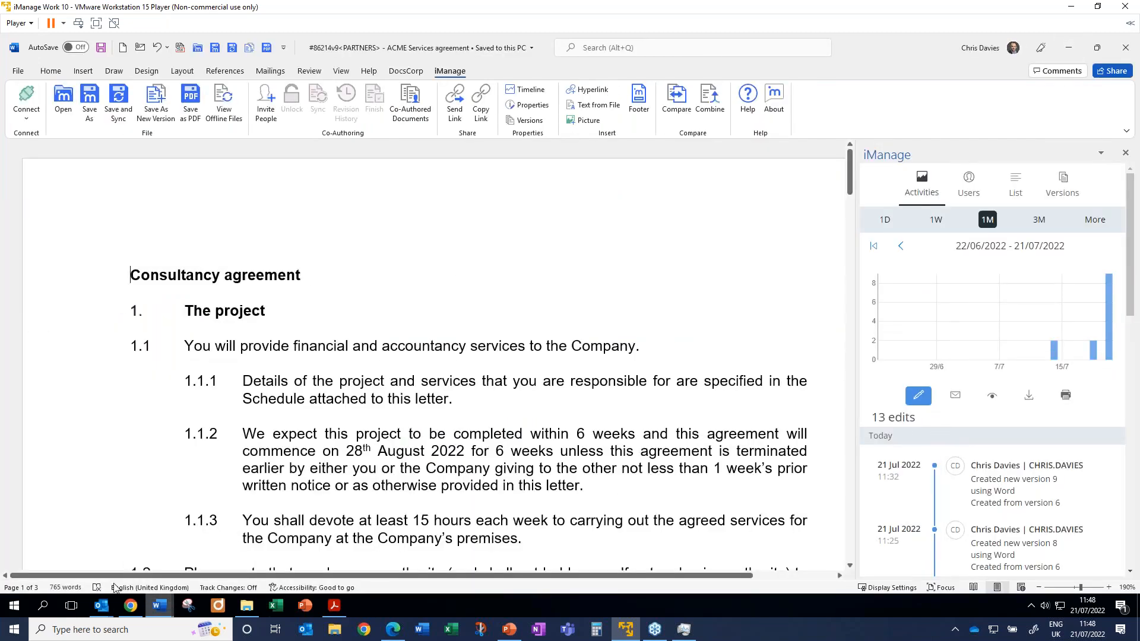
# Open the Stark Agreement - final(84137.9).docx attachment from the Outlook inbox and add the line "Working" above its first paragraph
pyautogui.moveTo(101, 605)
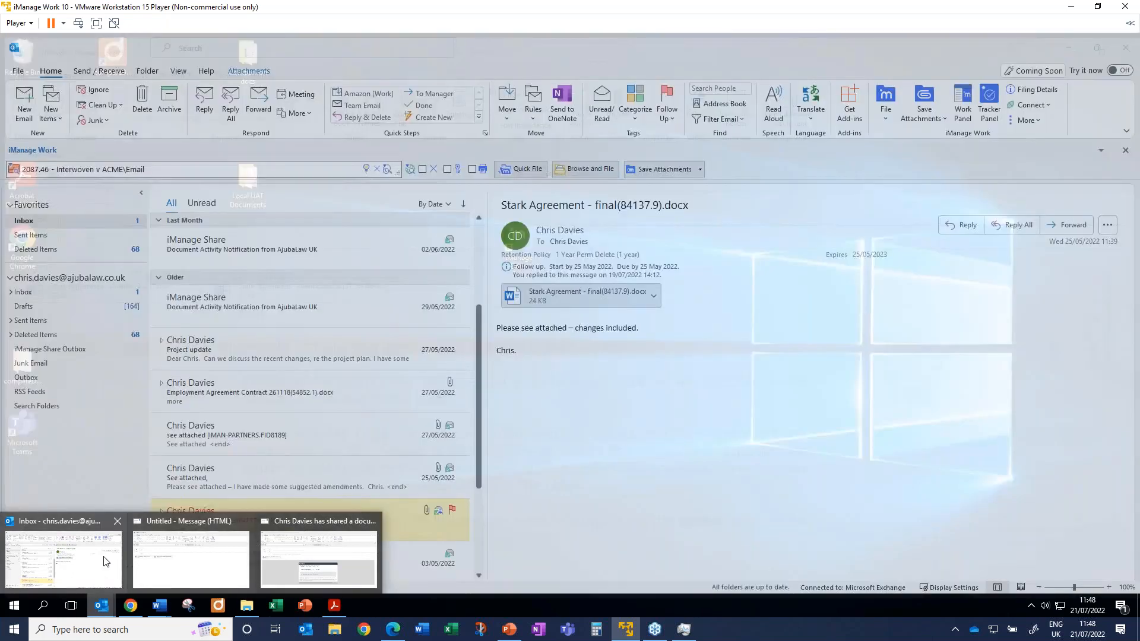
pyautogui.click(106, 561)
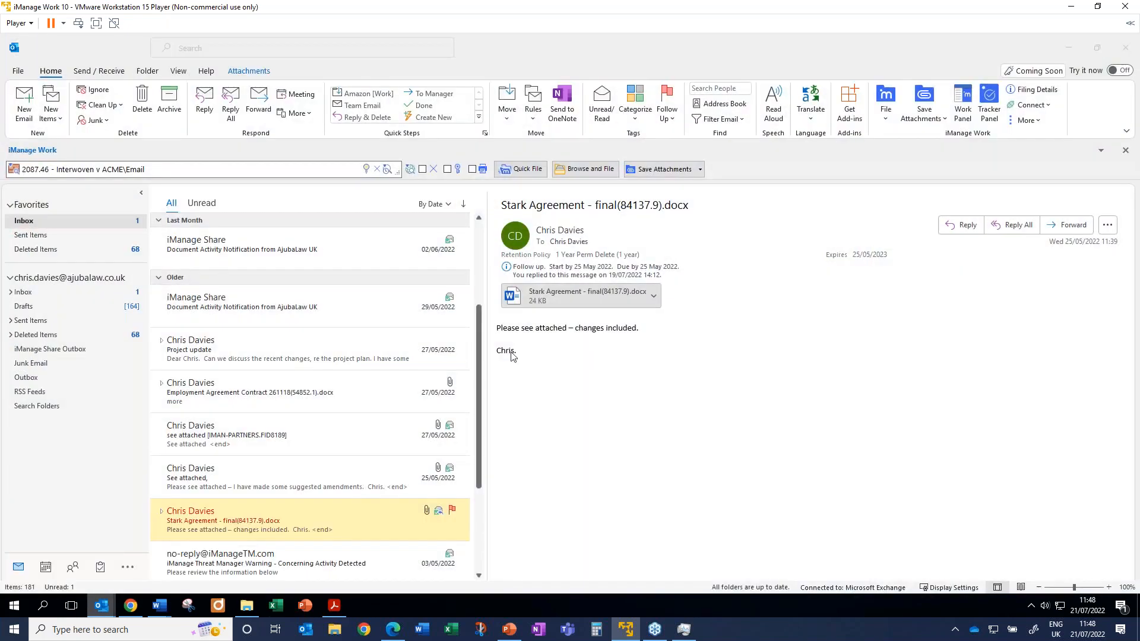
pyautogui.click(603, 295)
pyautogui.hotkey('alt', 'Tab')
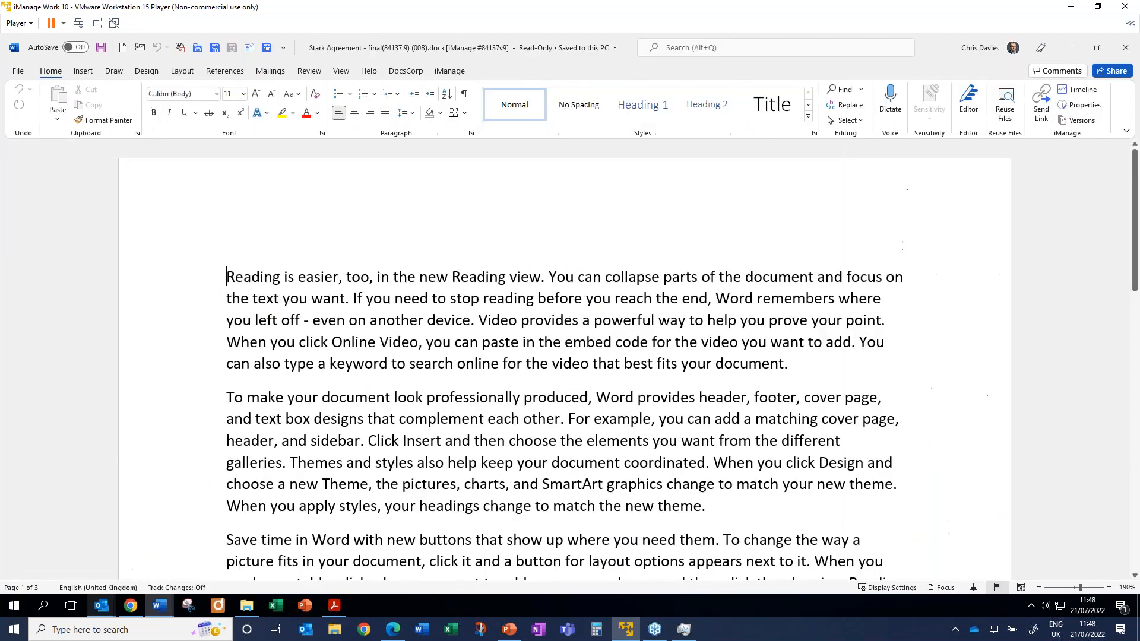
pyautogui.write('working')
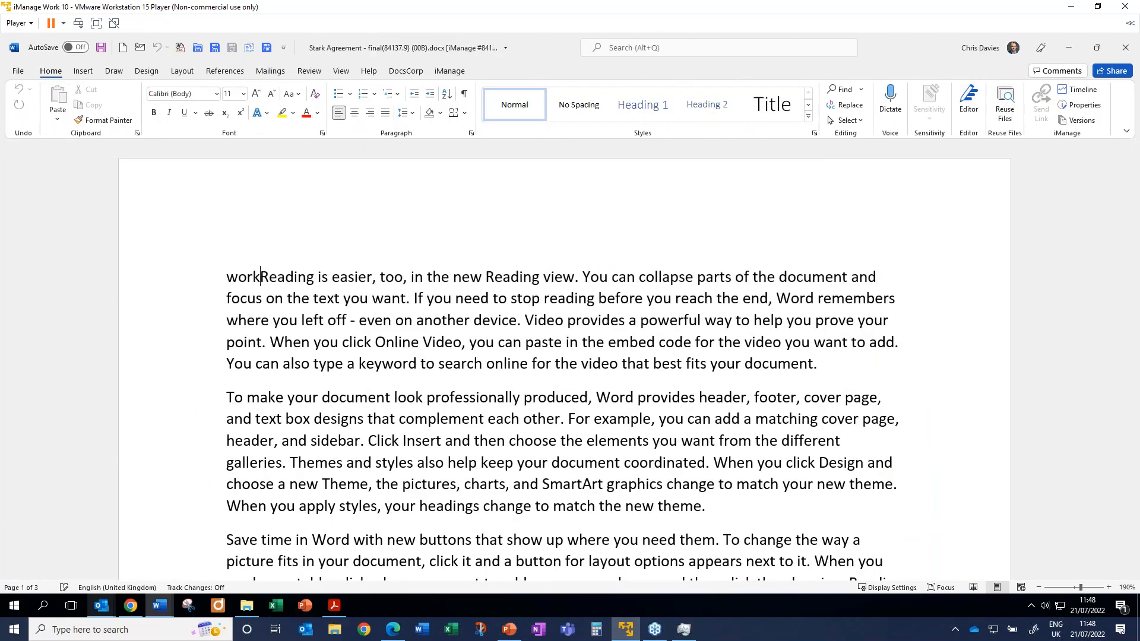
pyautogui.press('Return')
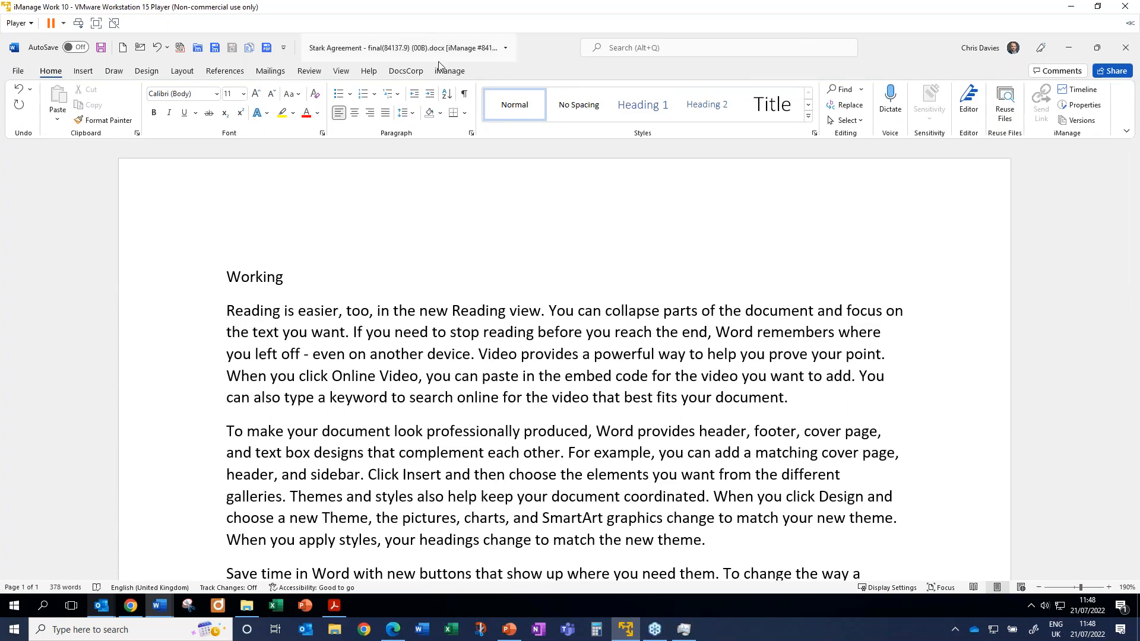
# Show the iManage commands for the edited attachment, start a regular save and cancel it
pyautogui.click(450, 72)
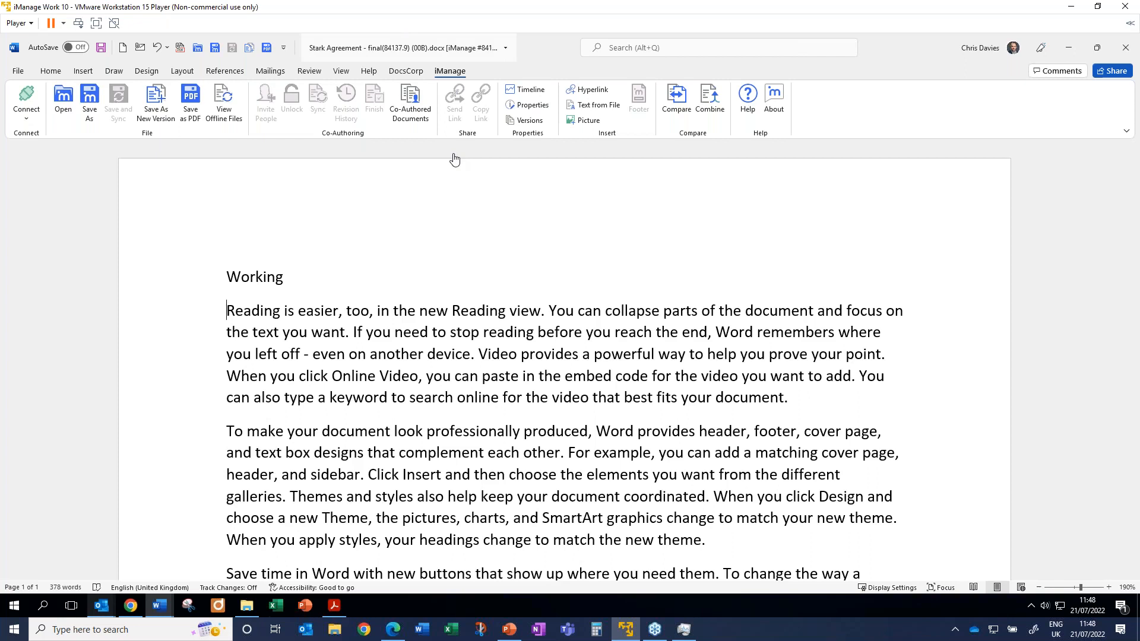
pyautogui.click(100, 51)
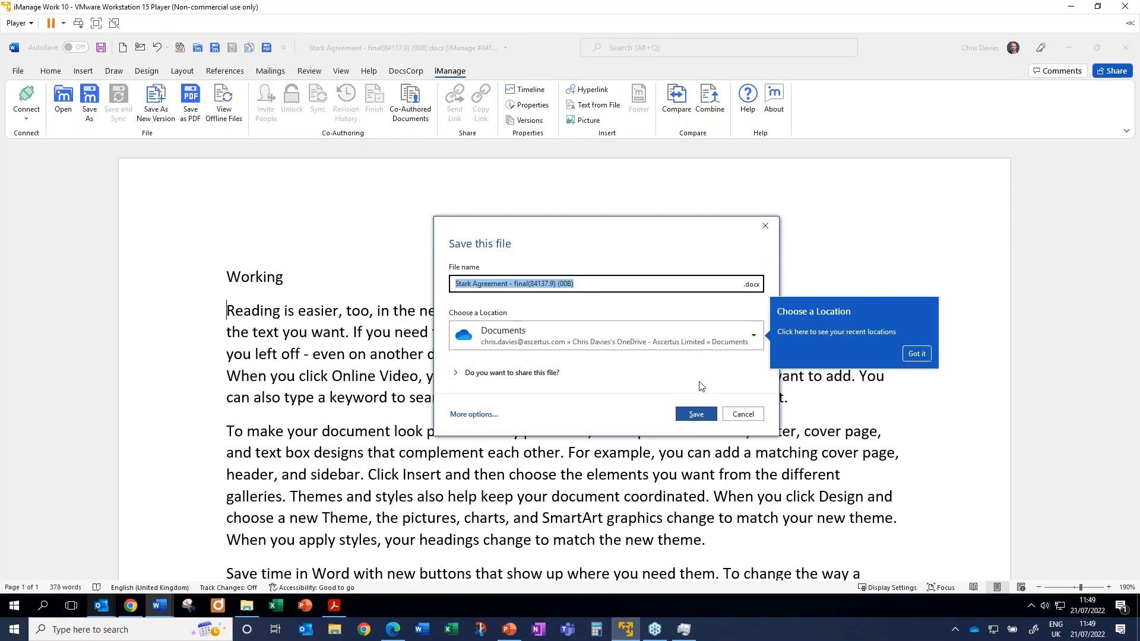
pyautogui.click(742, 414)
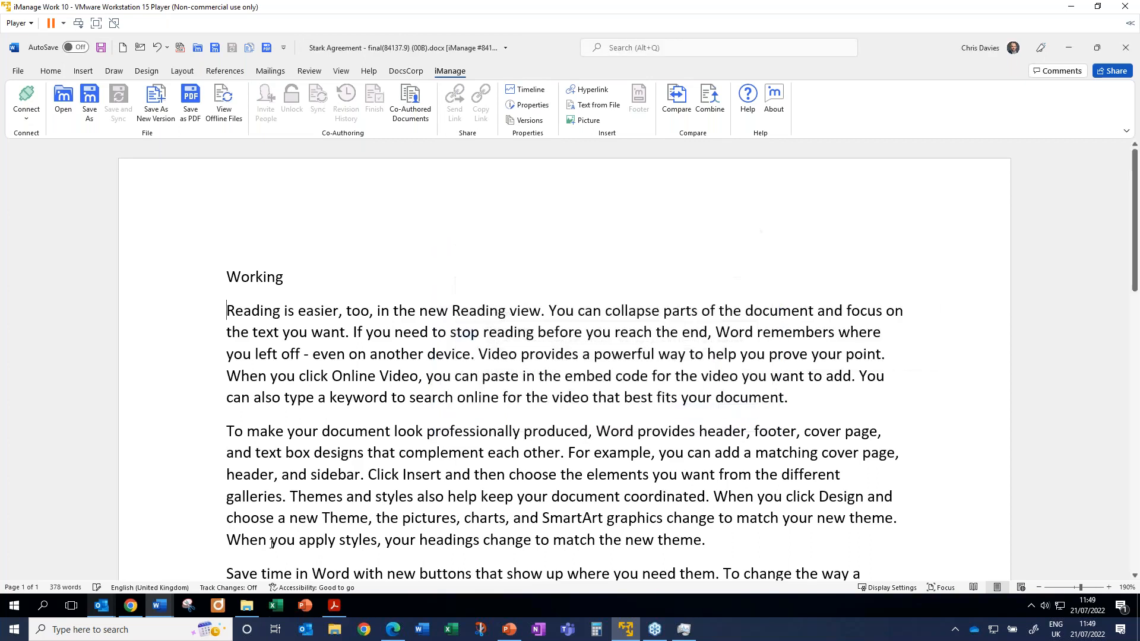
# Return to the Outlook inbox, start saving the Stark Agreement attachment to iManage as a new version, and close the dialog
pyautogui.moveTo(101, 606)
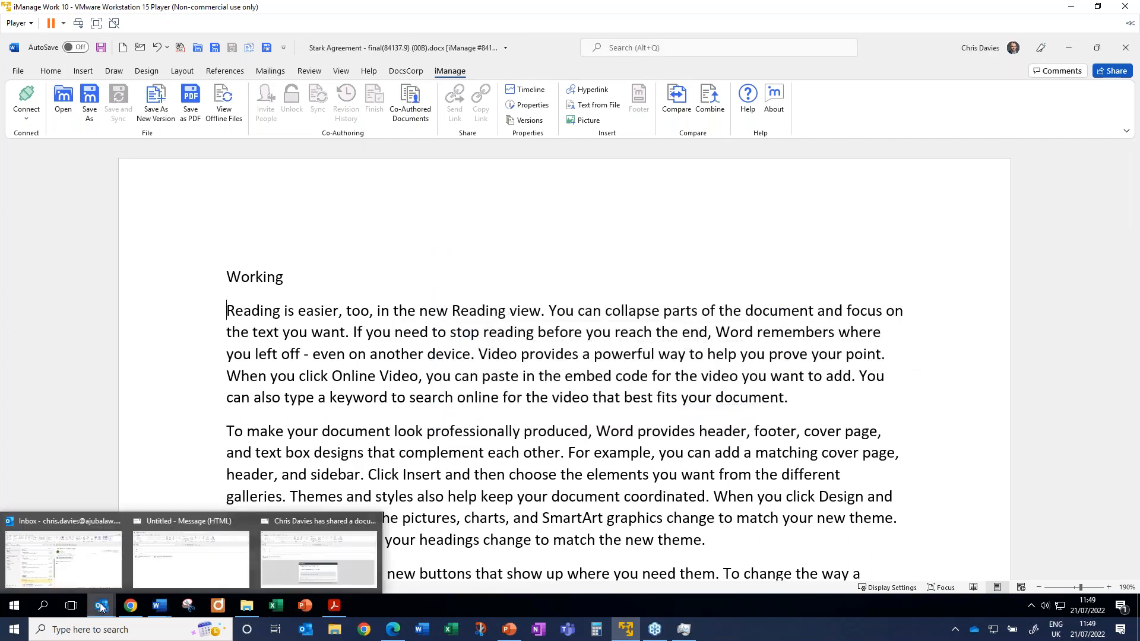
pyautogui.click(108, 540)
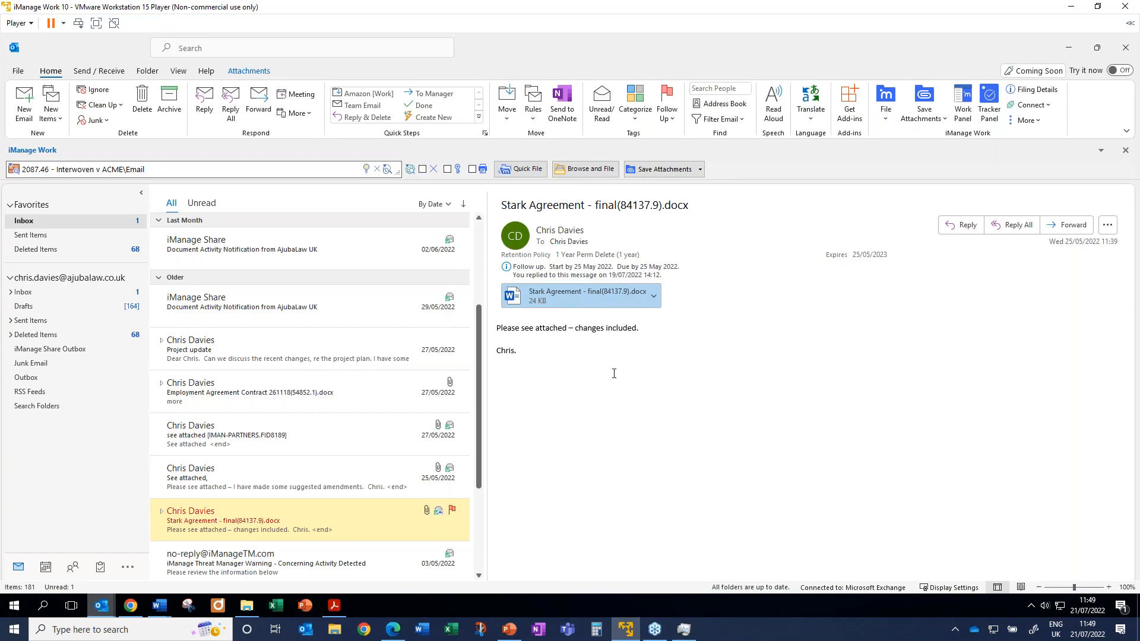
pyautogui.click(701, 169)
pyautogui.moveTo(767, 187)
pyautogui.click(822, 202)
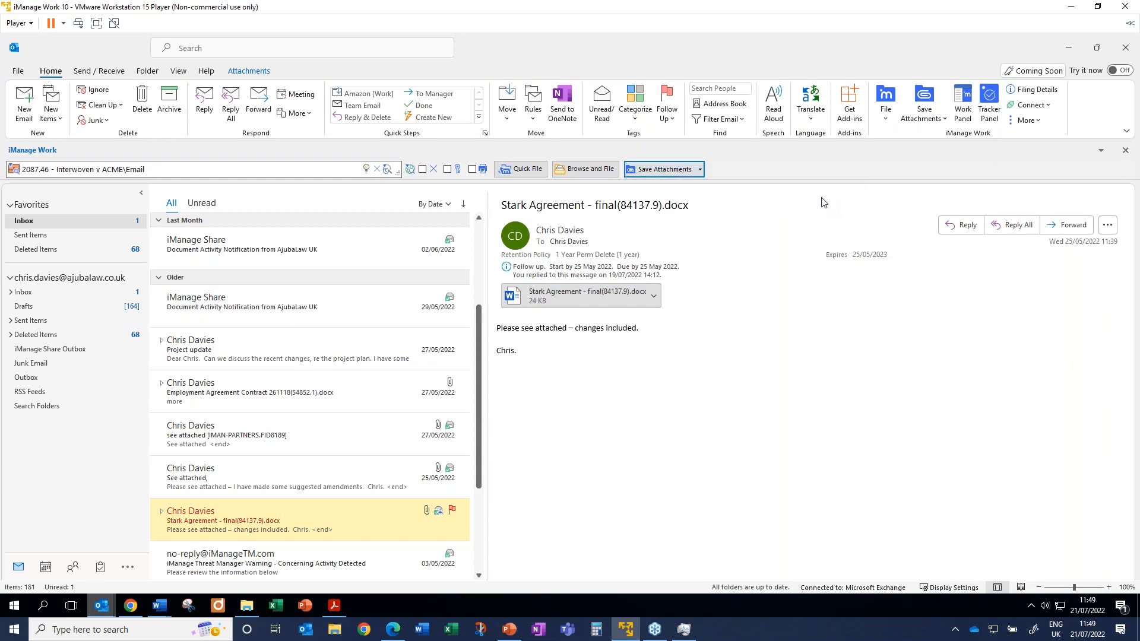
pyautogui.click(601, 364)
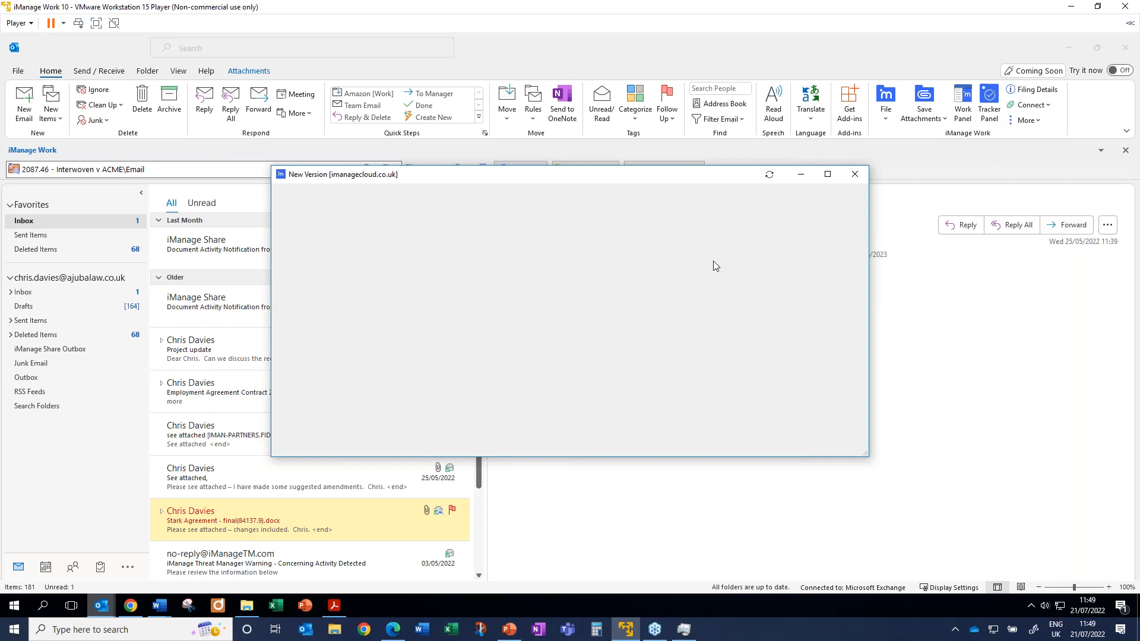
pyautogui.click(855, 175)
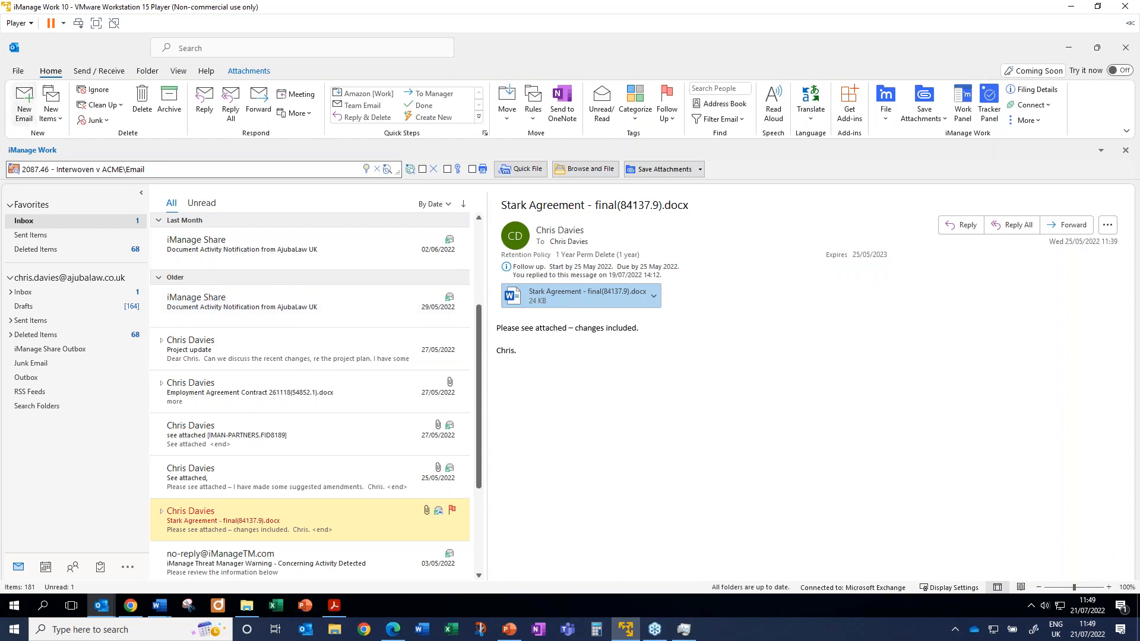
# Start a new email, show the link and file-and-link options for an iManage attachment, and cancel without attaching anything
pyautogui.hotkey('ctrl', 'n')
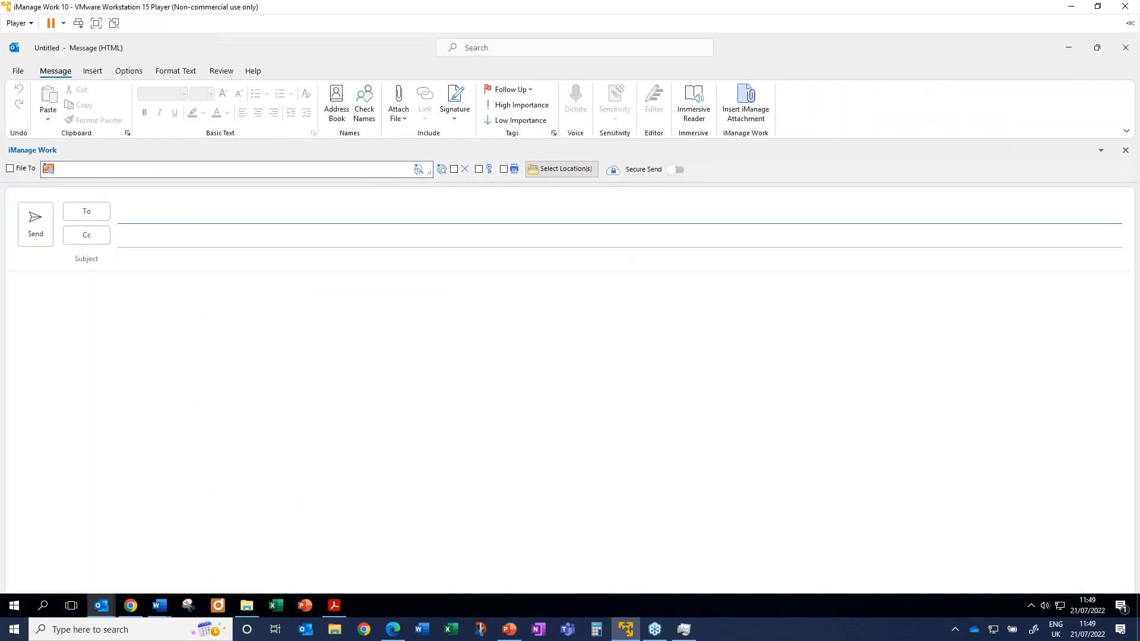
pyautogui.click(765, 110)
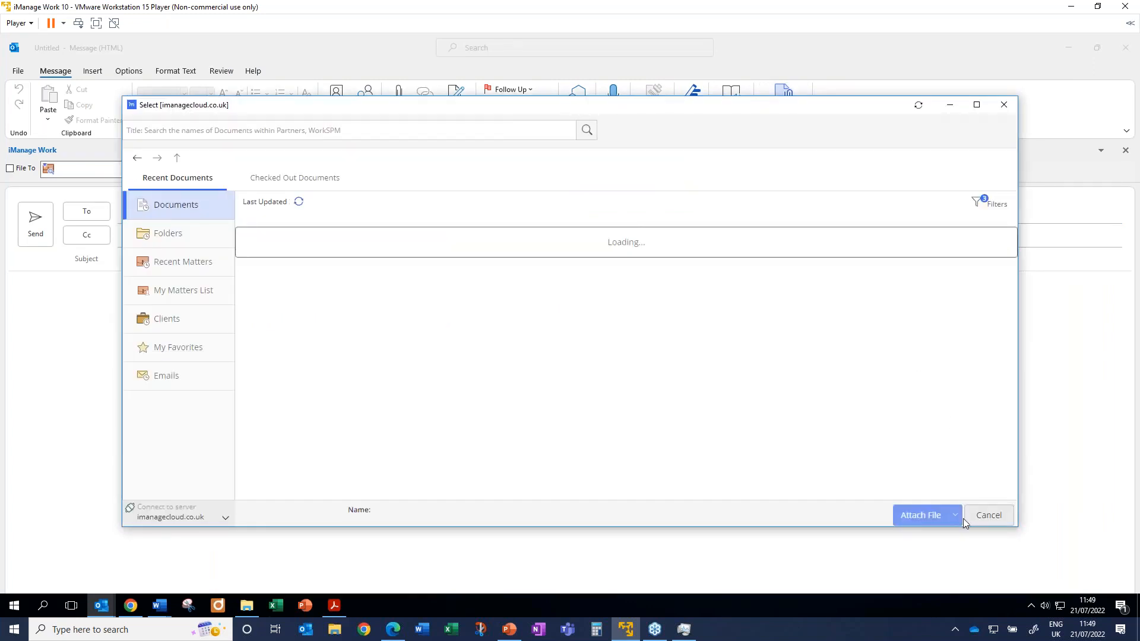
pyautogui.click(957, 516)
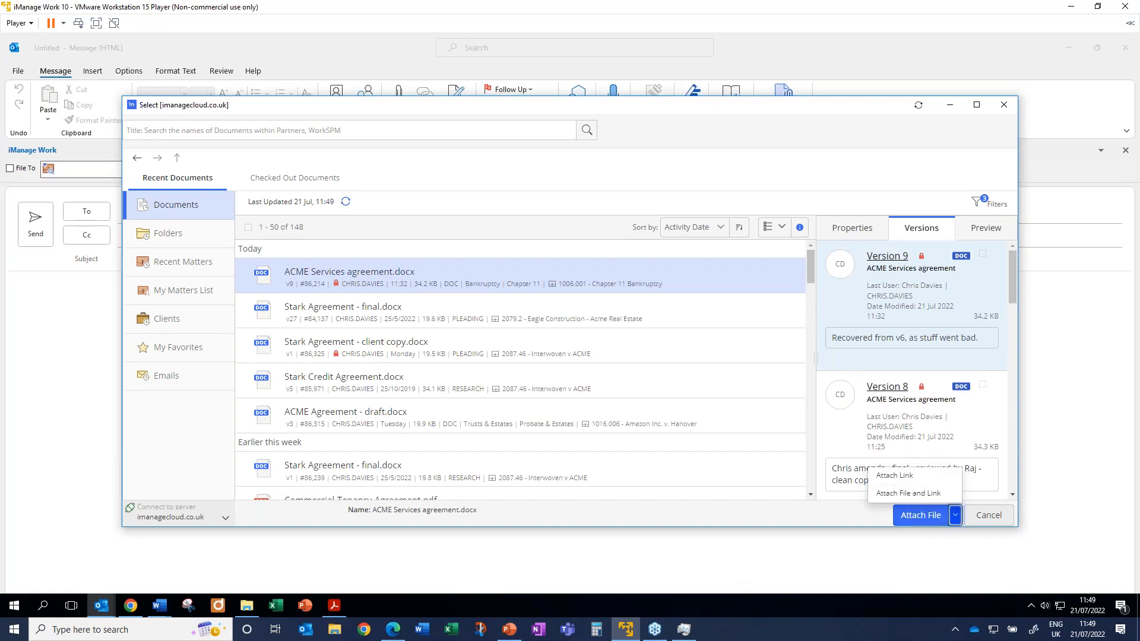
pyautogui.click(1004, 104)
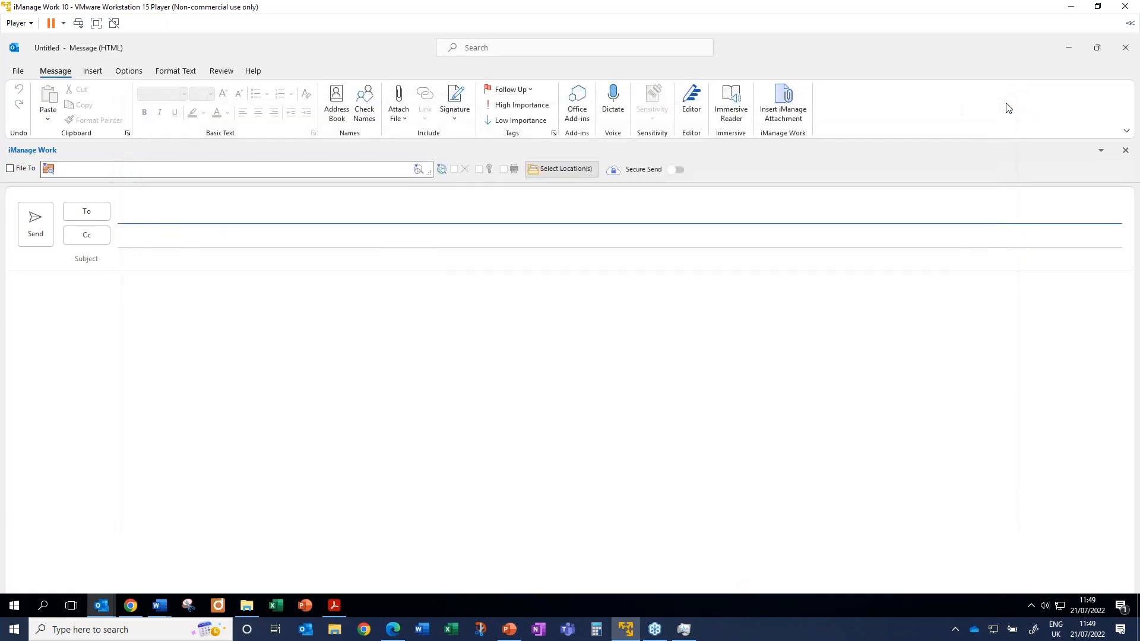
pyautogui.click(1065, 49)
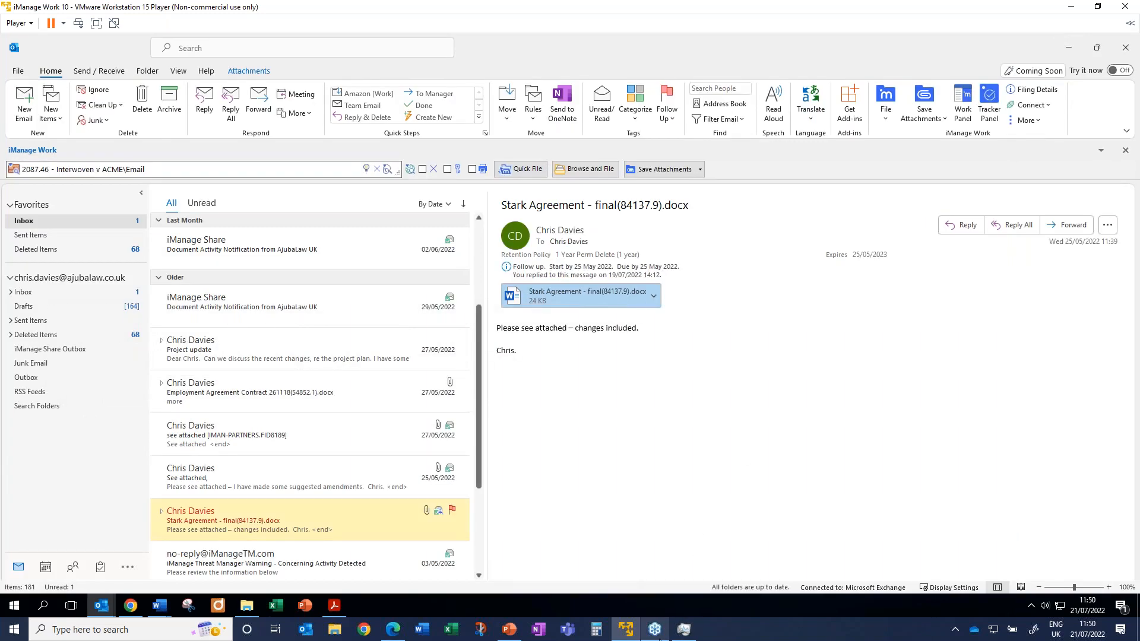
# Switch to Edge and open the bookmarked iManage Work Week YouTube playlist in a new tab
pyautogui.click(658, 635)
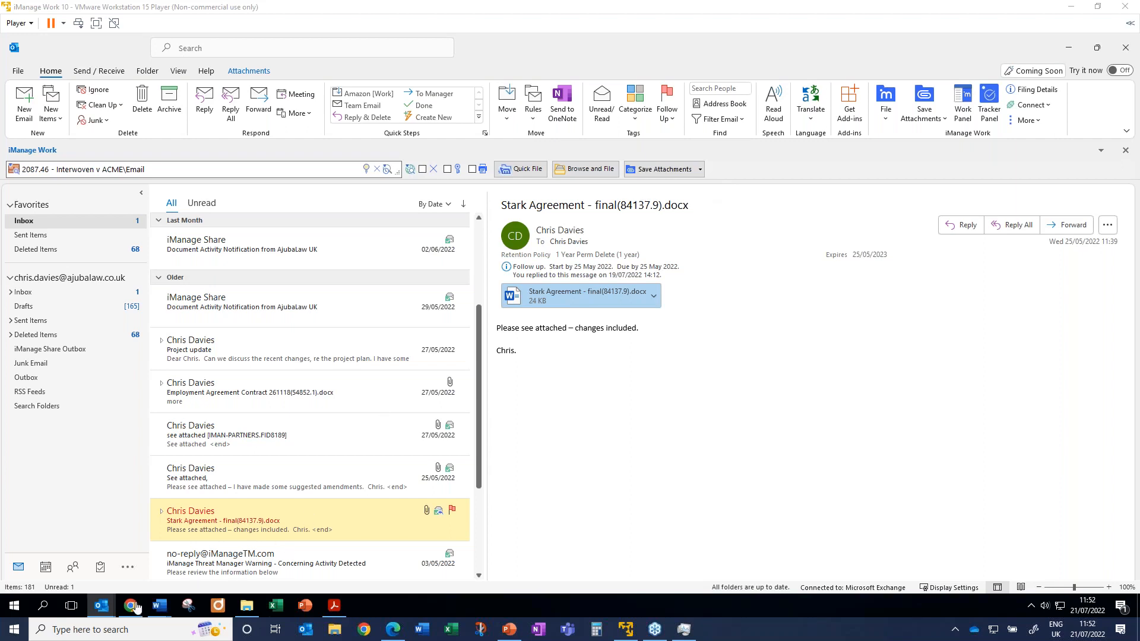
pyautogui.click(394, 630)
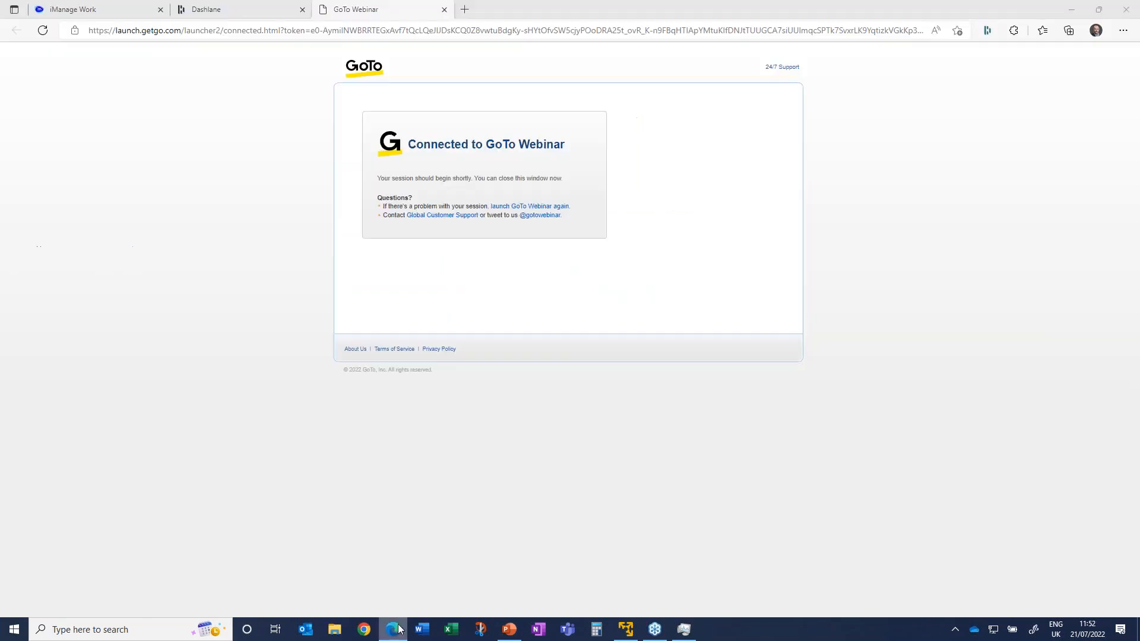
pyautogui.click(463, 9)
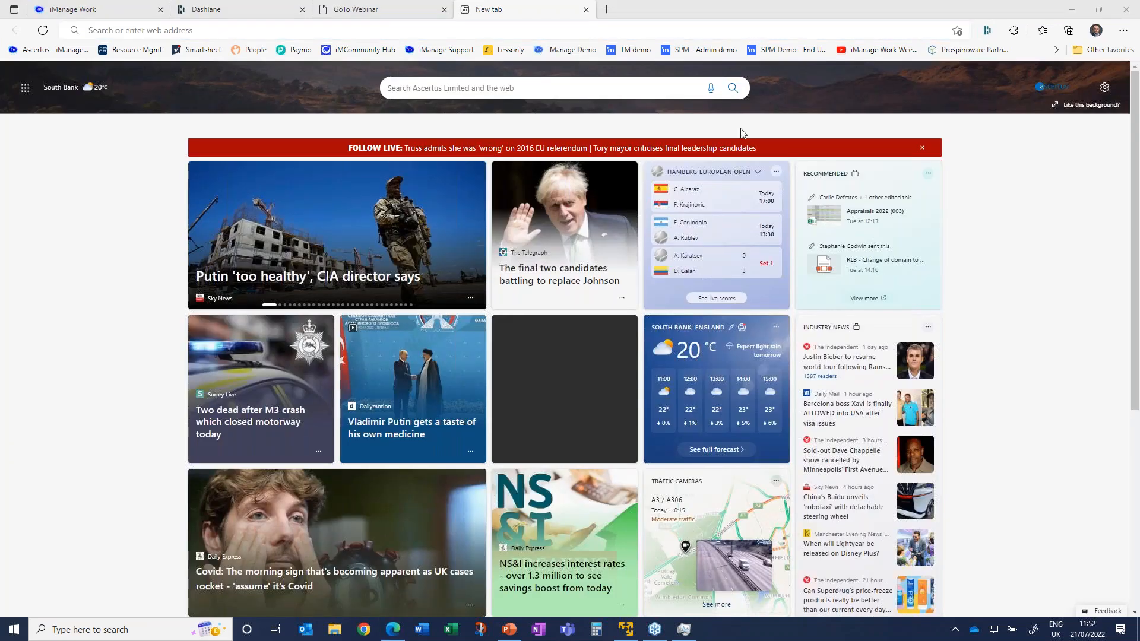
pyautogui.click(870, 50)
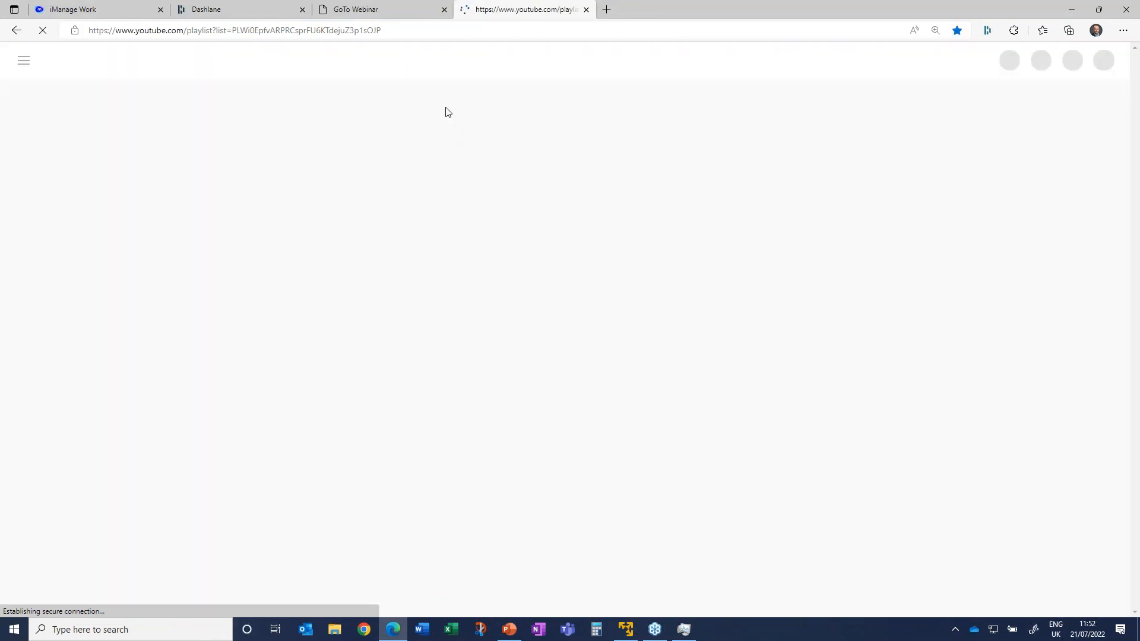
pyautogui.click(429, 35)
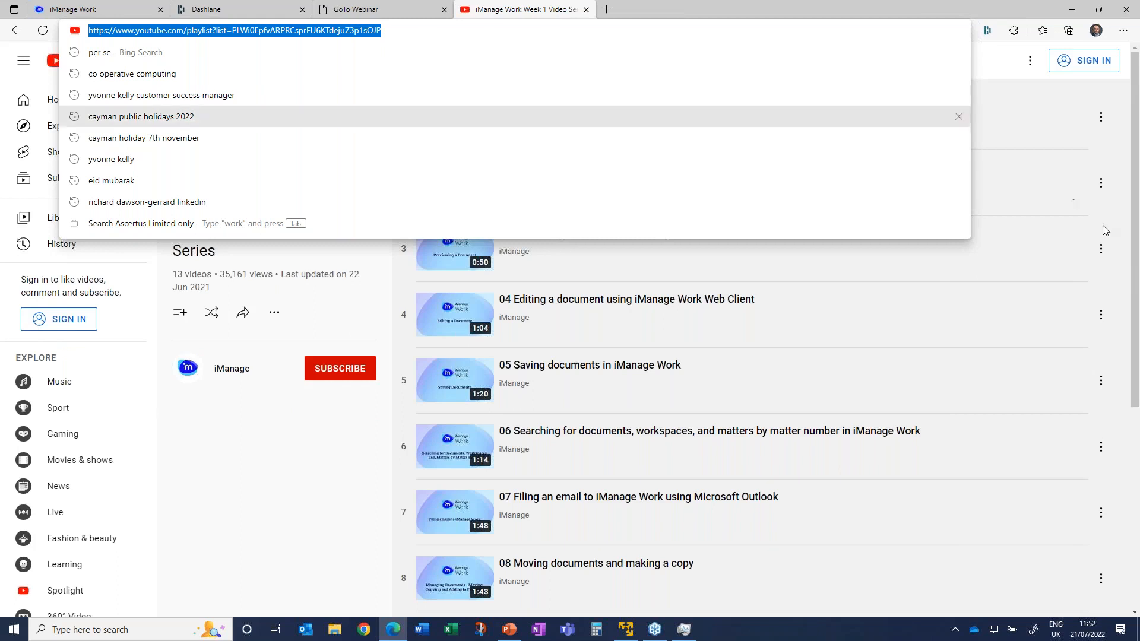
pyautogui.click(1026, 304)
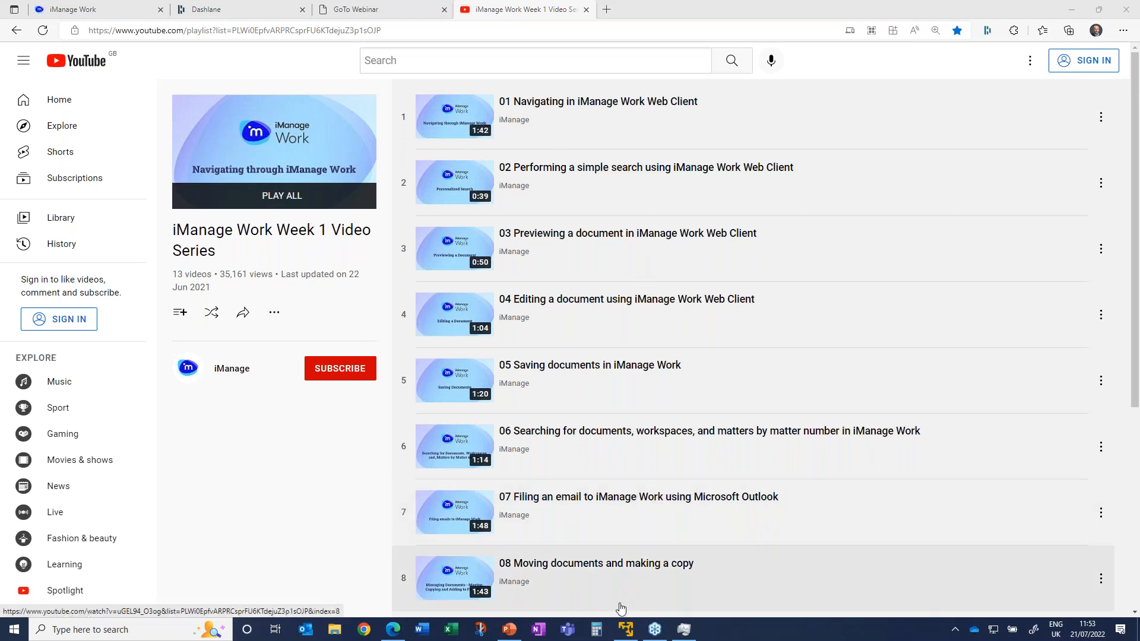
# Switch back to iManage Work in Chrome and open Stark Agreement - final.docx for editing with Microsoft 365
pyautogui.click(626, 629)
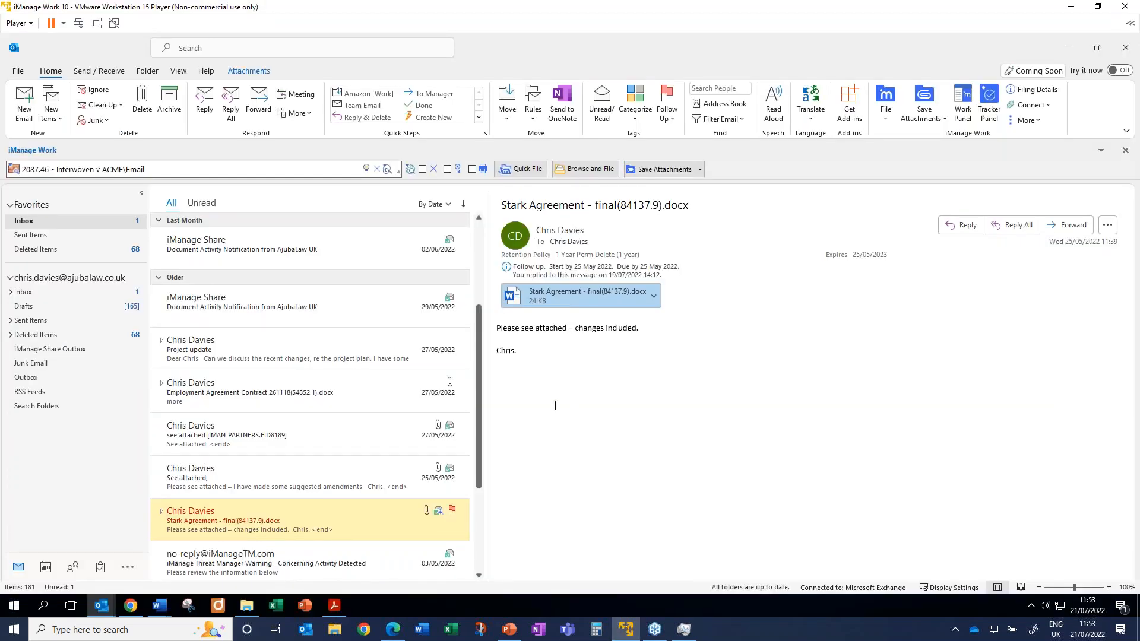
pyautogui.click(134, 612)
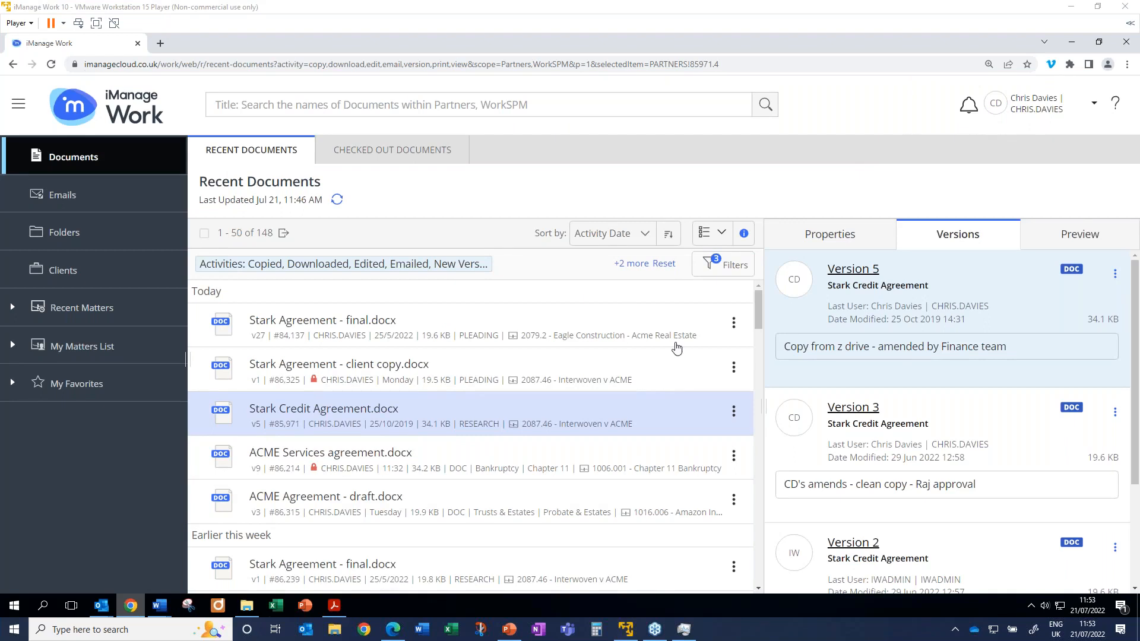
pyautogui.click(478, 327)
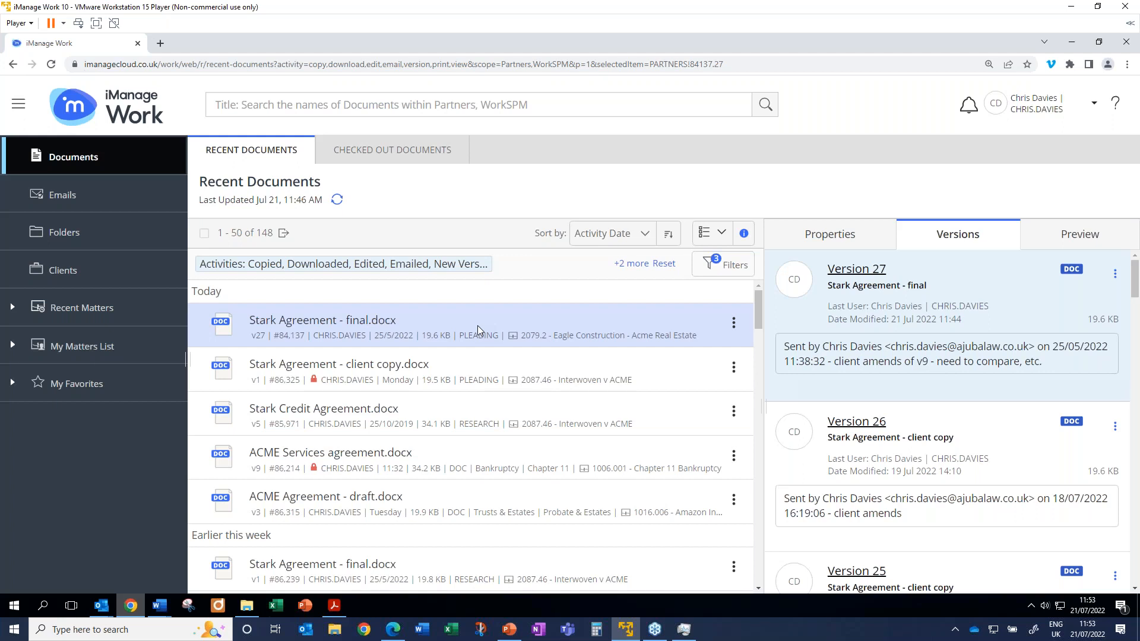
pyautogui.rightClick(478, 325)
pyautogui.click(462, 323)
pyautogui.rightClick(462, 323)
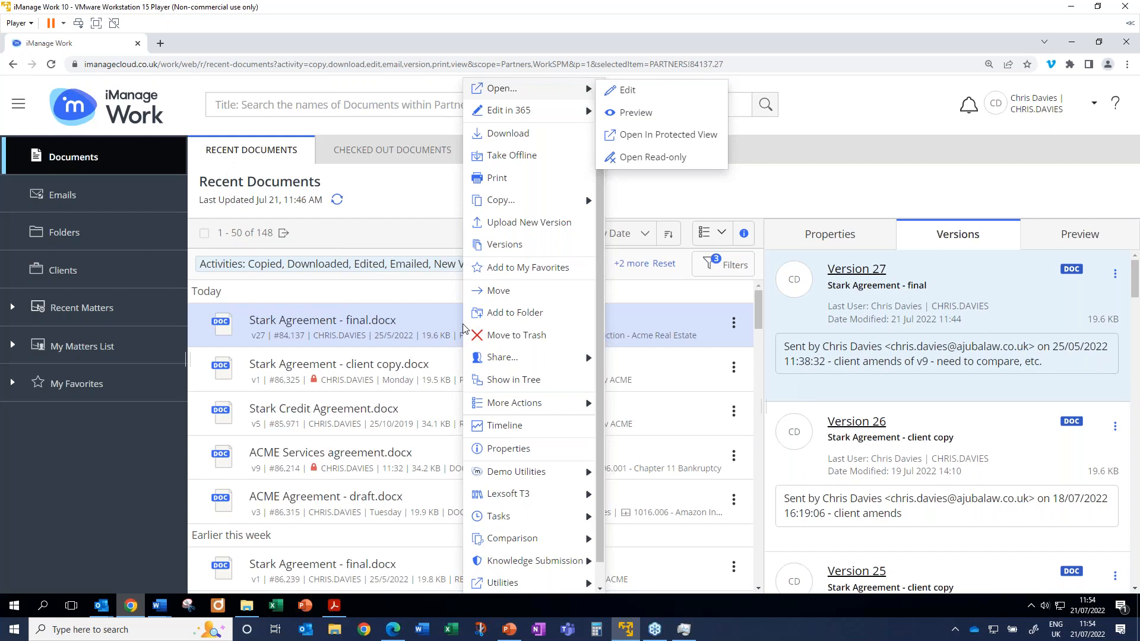
pyautogui.moveTo(544, 117)
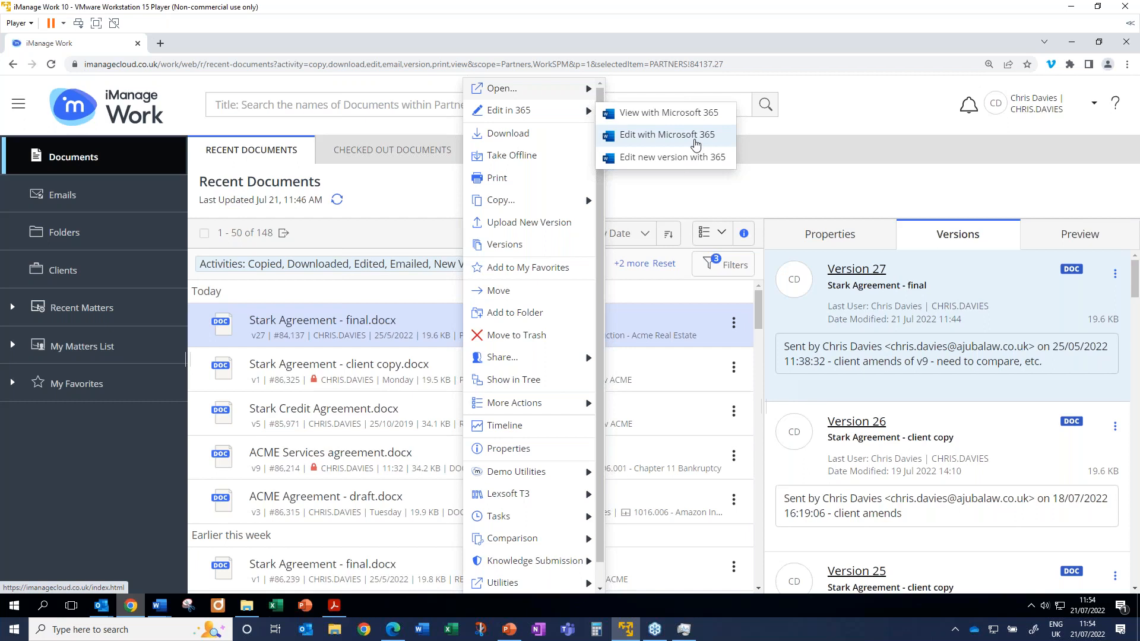
pyautogui.click(695, 142)
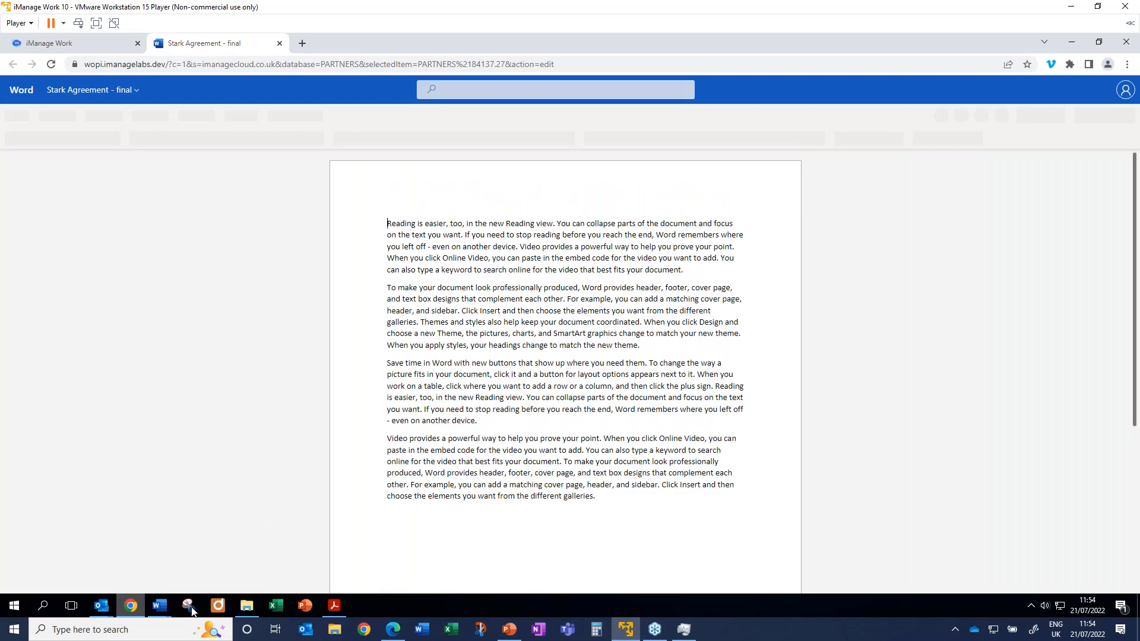
pyautogui.click(136, 610)
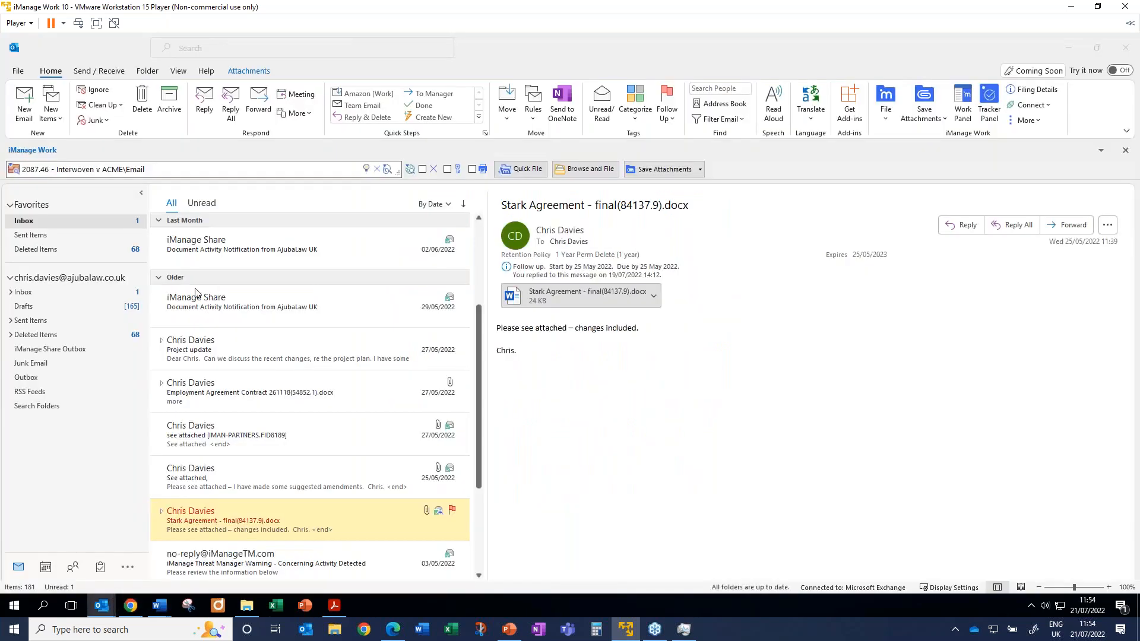
# Switch to iManage Work in Chrome, refresh the Recent Documents list, and view Stark Agreement - final in Word for the web
pyautogui.click(130, 606)
pyautogui.click(47, 43)
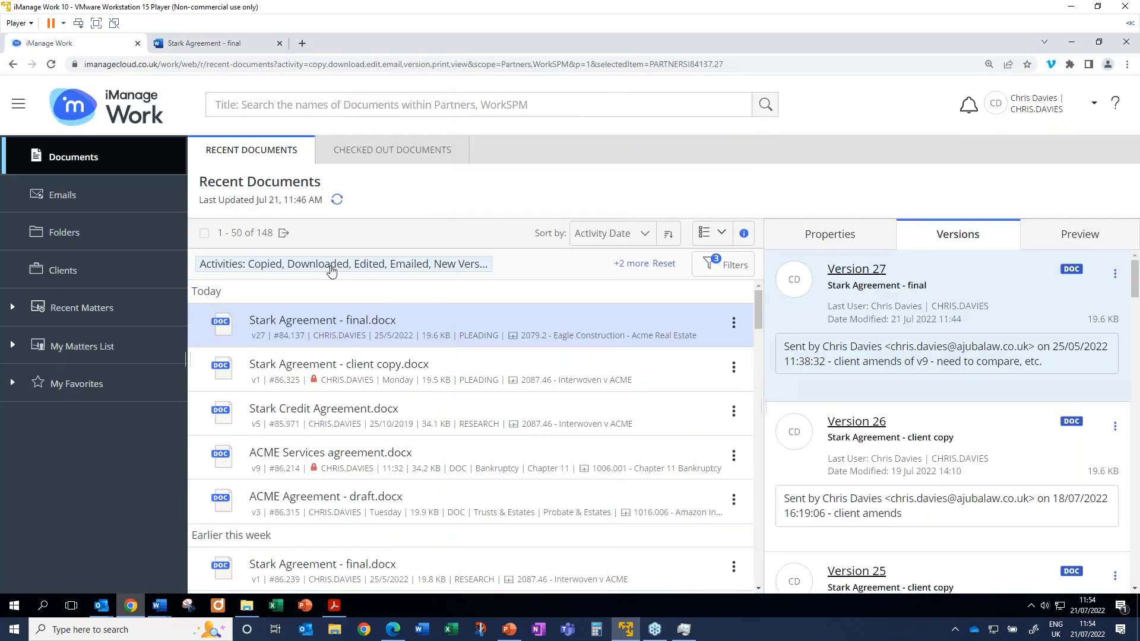
pyautogui.click(337, 200)
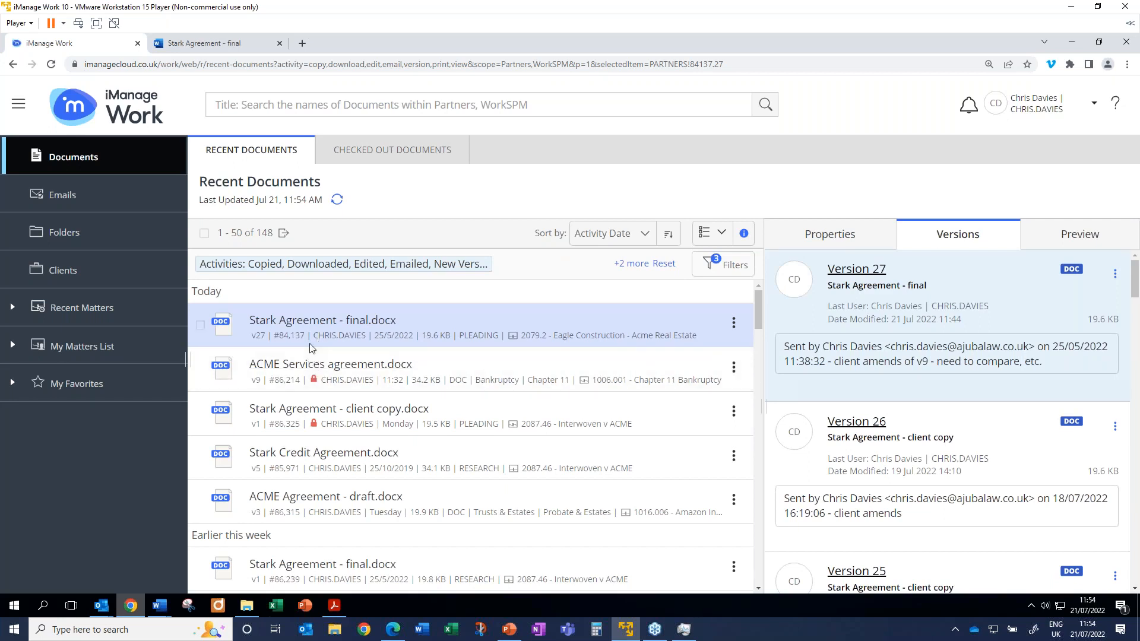
pyautogui.click(202, 43)
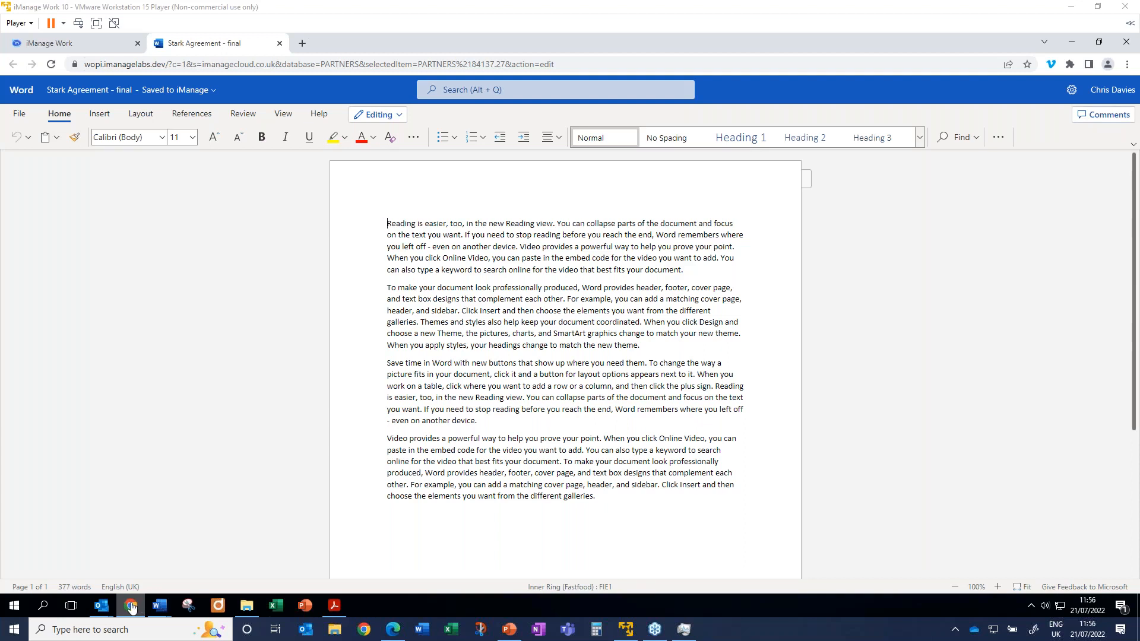
# Return to iManage Work and open its online help documentation through the Learn more link
pyautogui.click(57, 46)
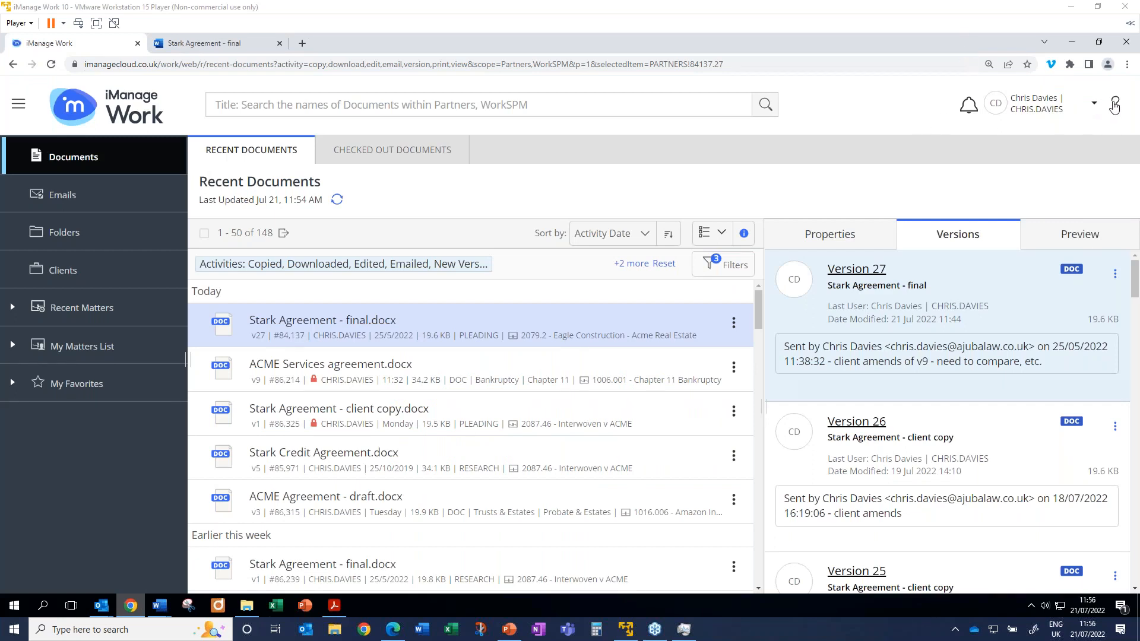
pyautogui.click(1114, 106)
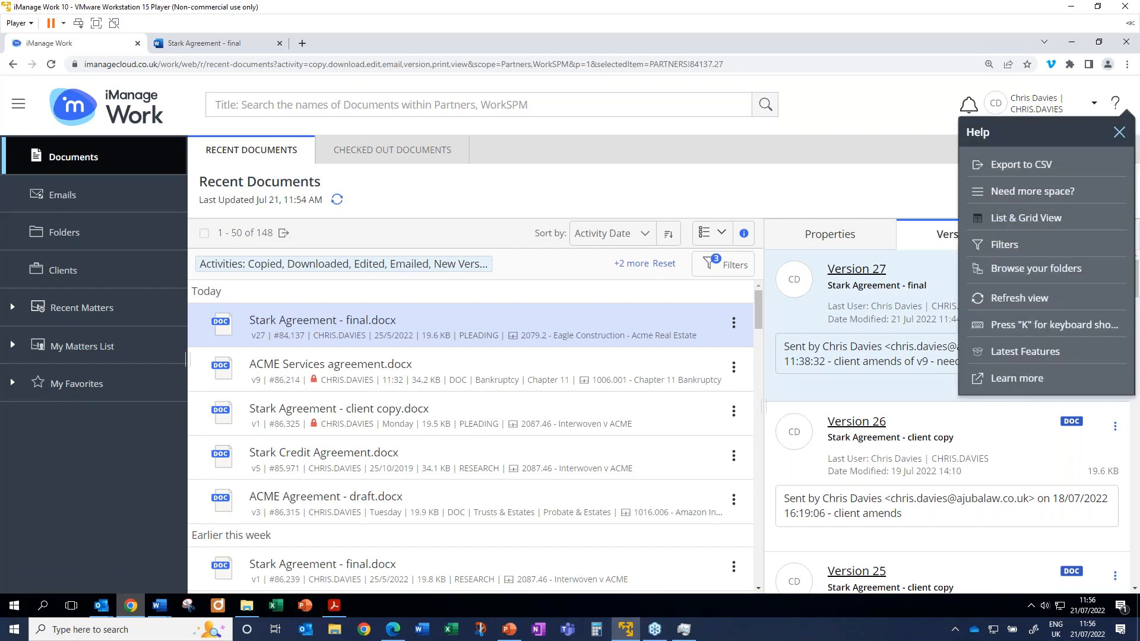
pyautogui.click(1017, 379)
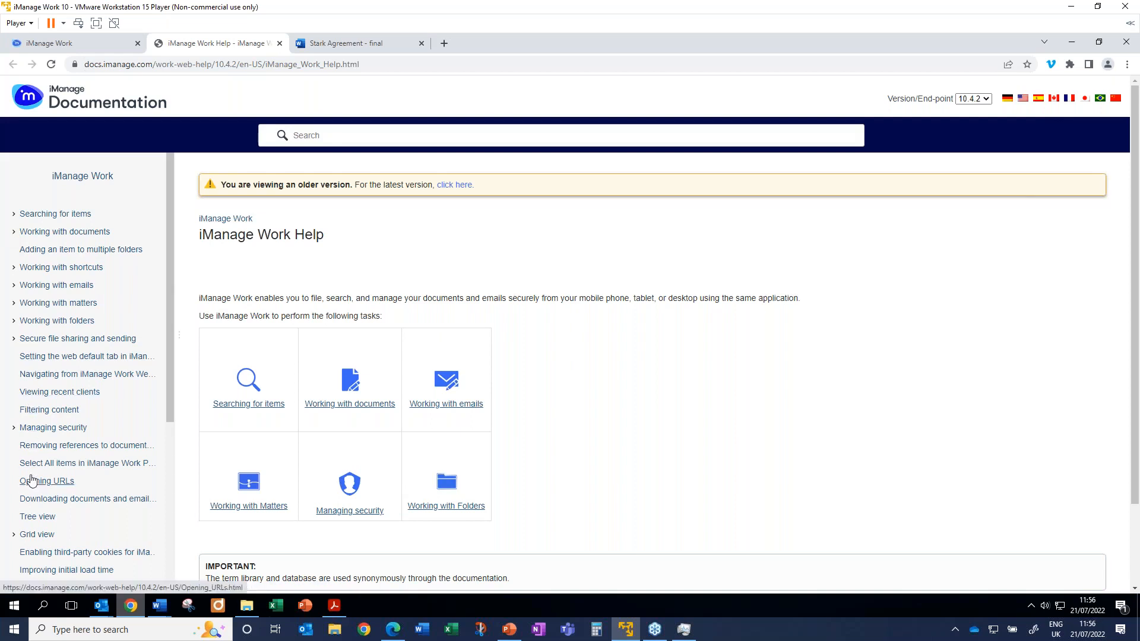
# Open the help topic on copying a document as a new version under Working with documents and look through it
pyautogui.click(14, 233)
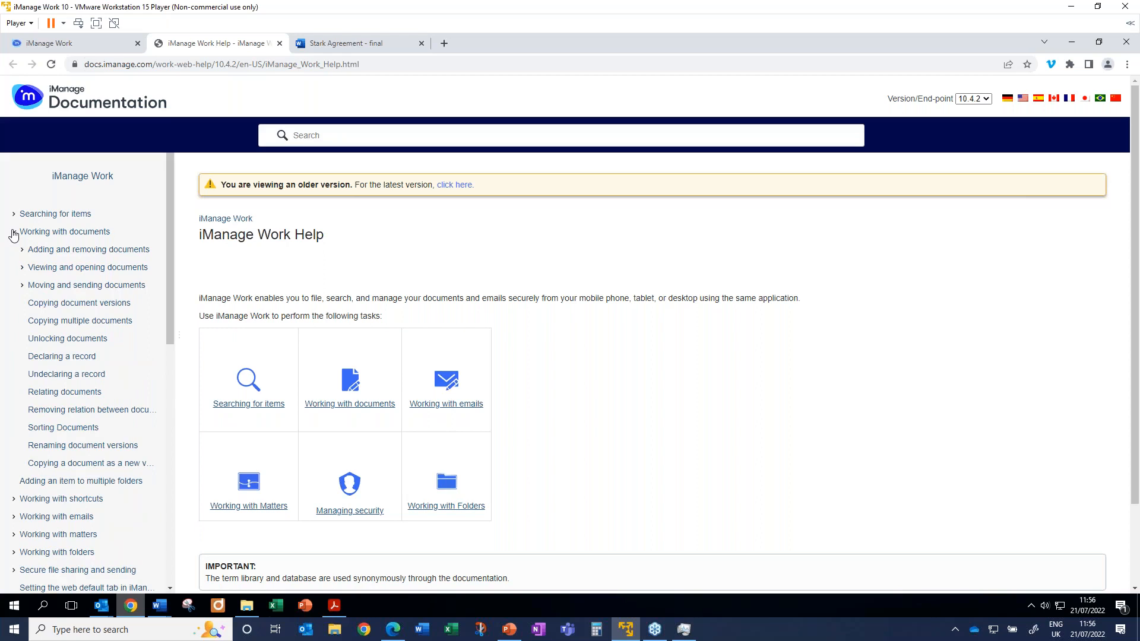
pyautogui.click(94, 466)
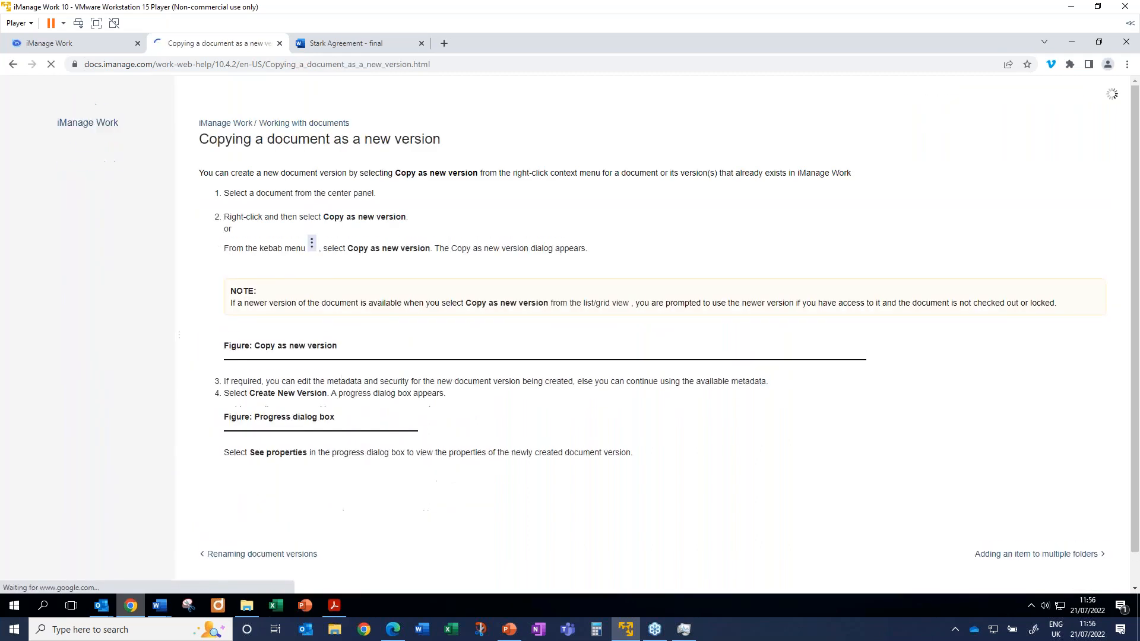
pyautogui.scroll(-3, 581, 408)
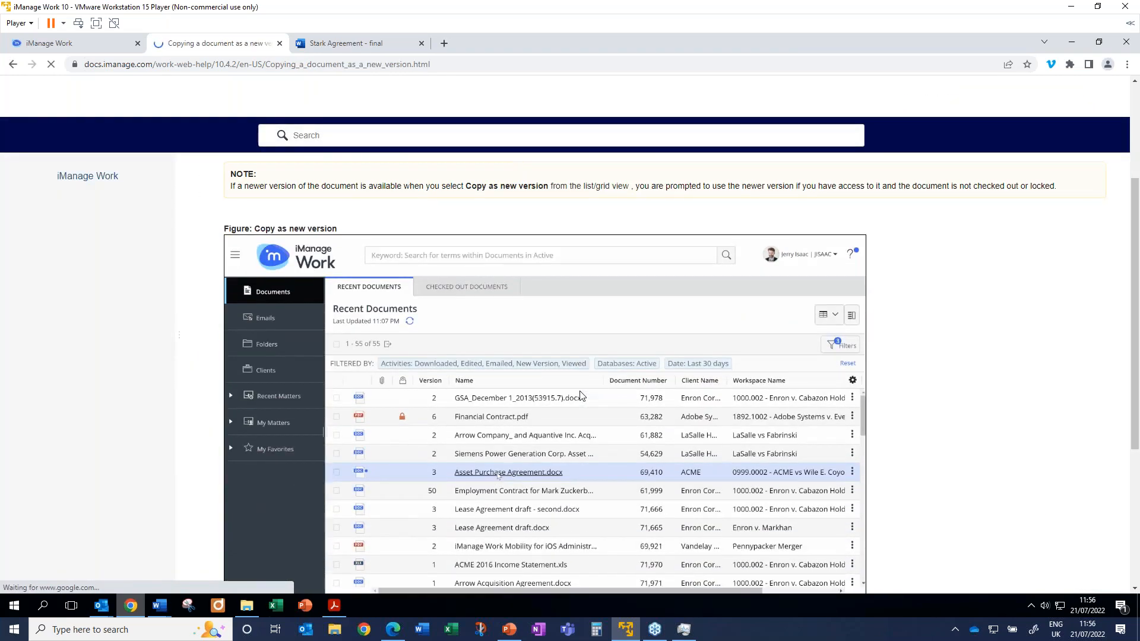
pyautogui.scroll(3, 581, 396)
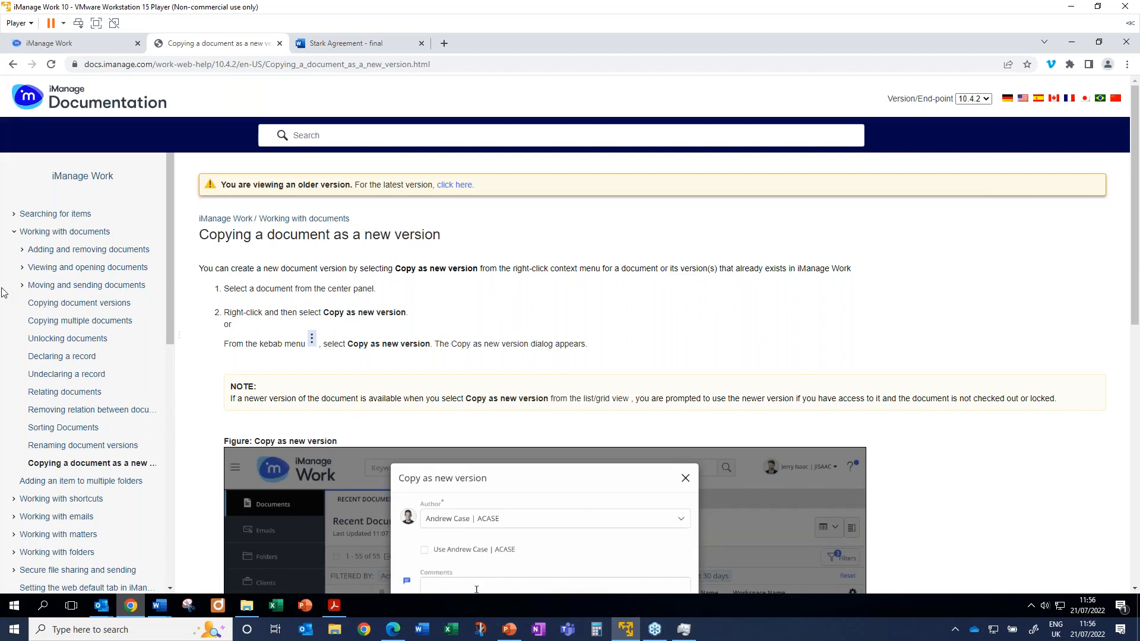
# Search the iManage documentation for "version" and look through the list of matching topics
pyautogui.scroll(-2, 3, 292)
pyautogui.click(320, 136)
pyautogui.write('version')
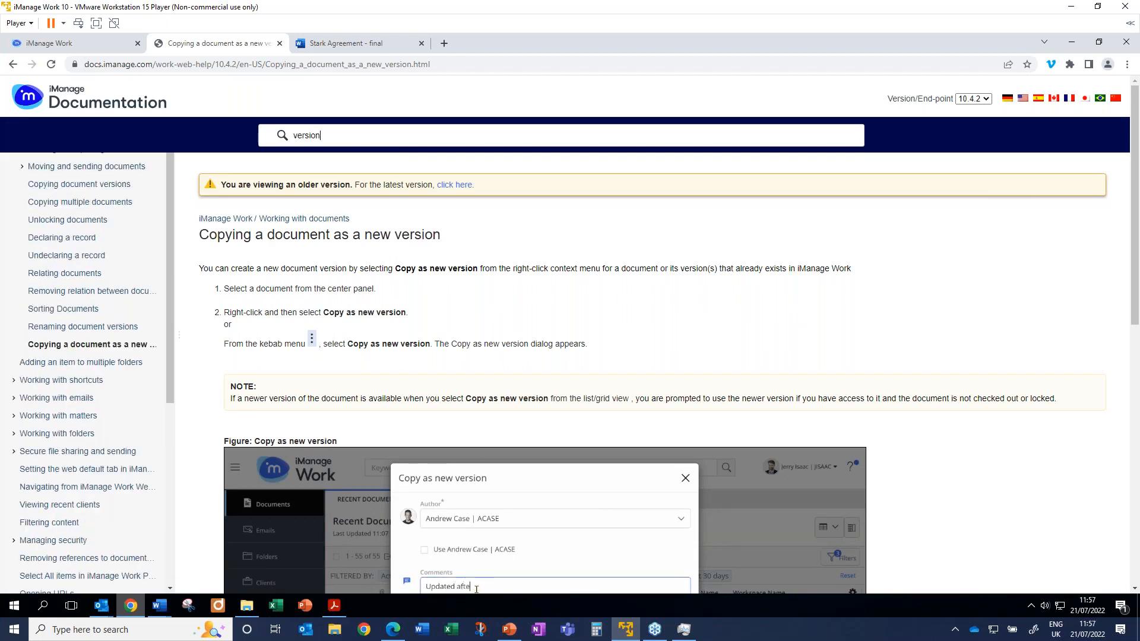
pyautogui.press('Return')
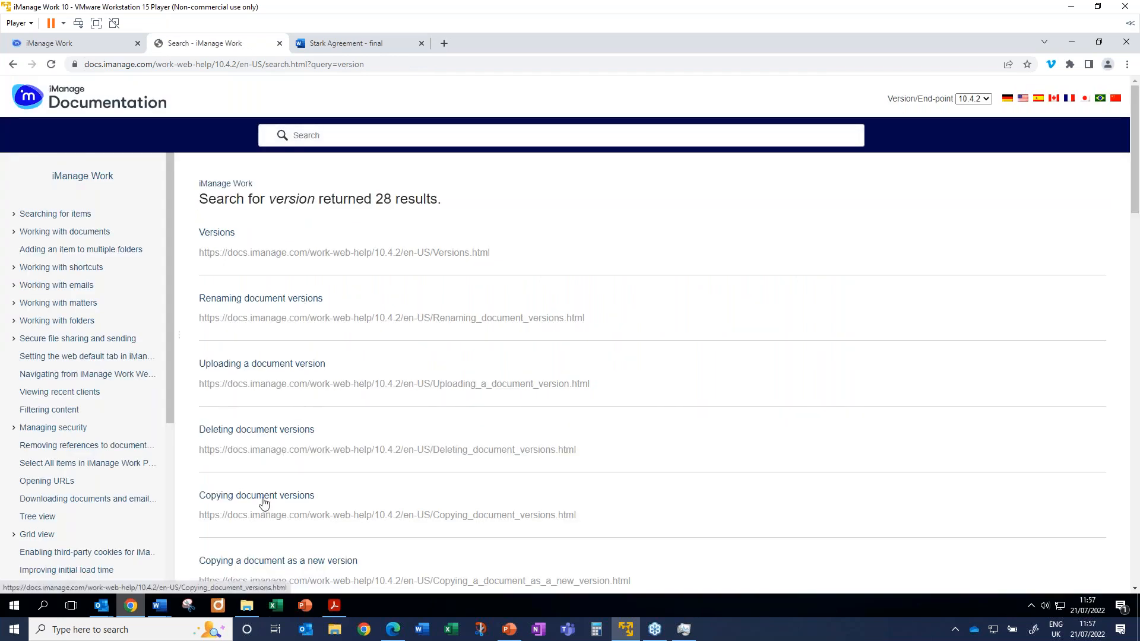
pyautogui.scroll(-3, 264, 503)
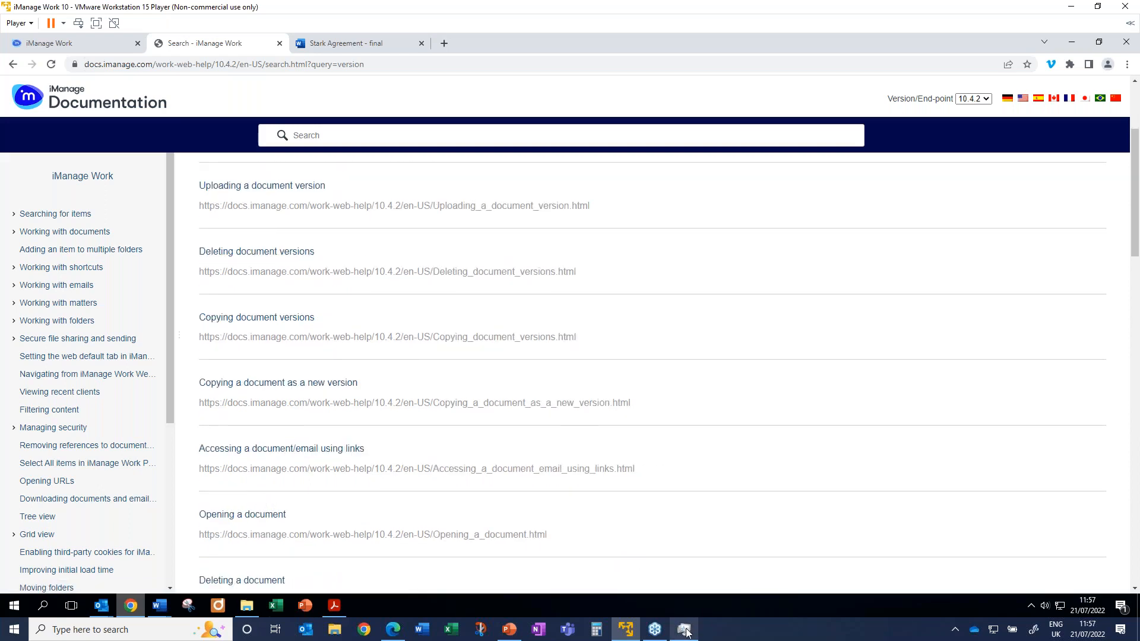
pyautogui.click(661, 636)
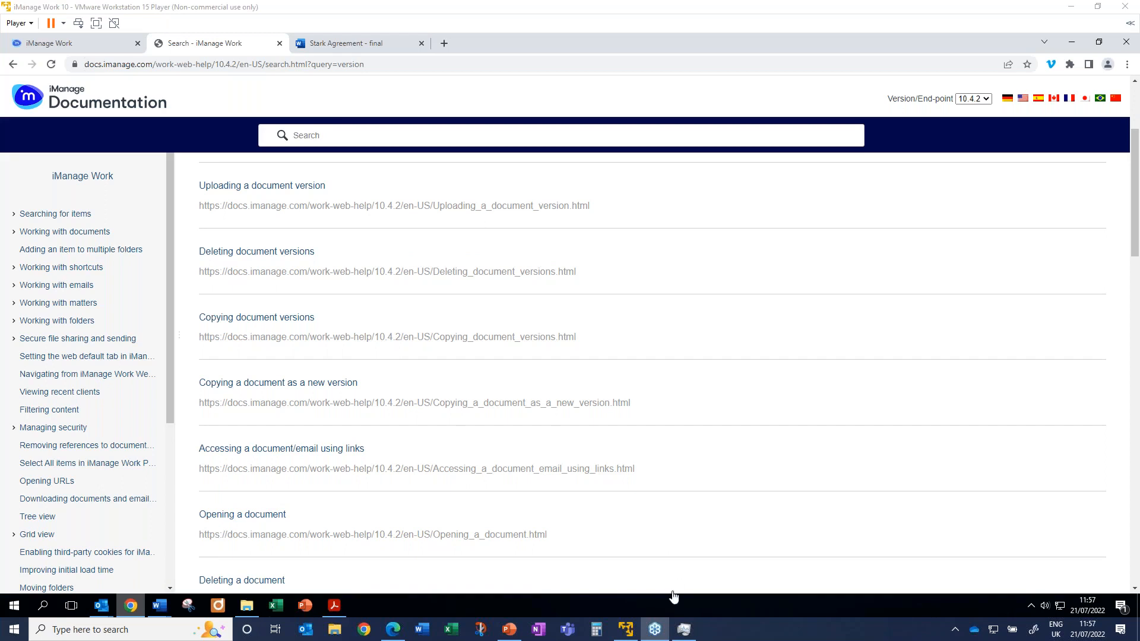